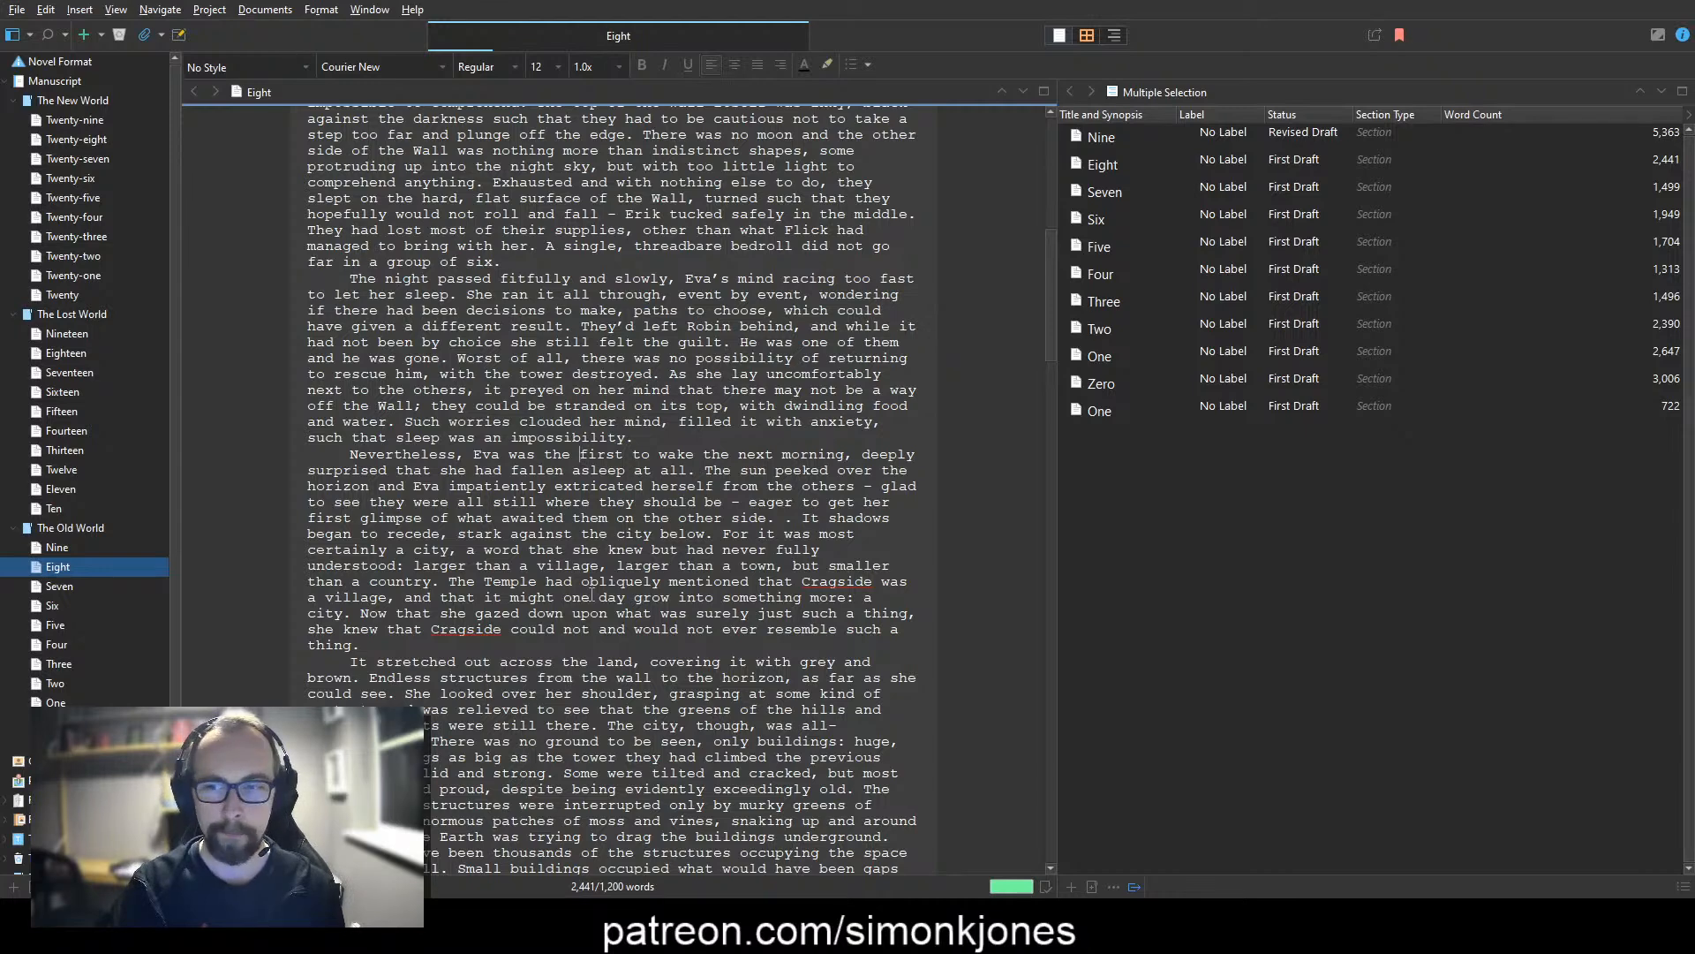
# Step: After "awaited them on the other side.", write "Though still low, the sun's light had flooded through the world, revealing"
pyautogui.press('Up')
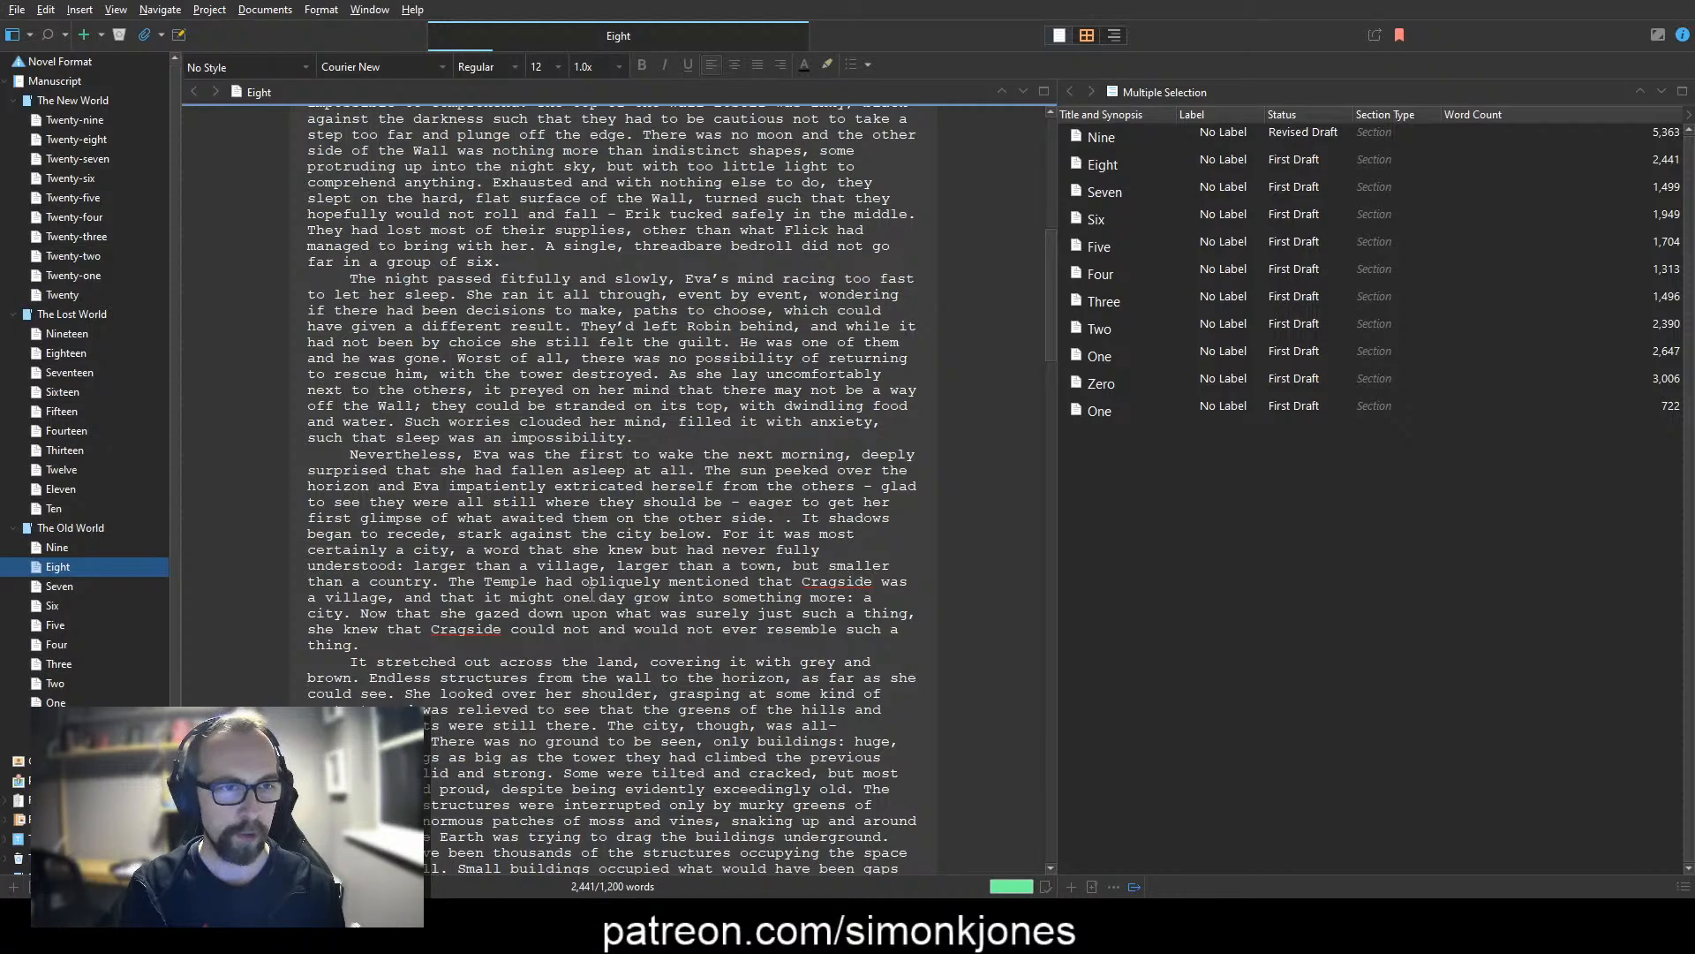
pyautogui.press('Down')
pyautogui.press('Down')
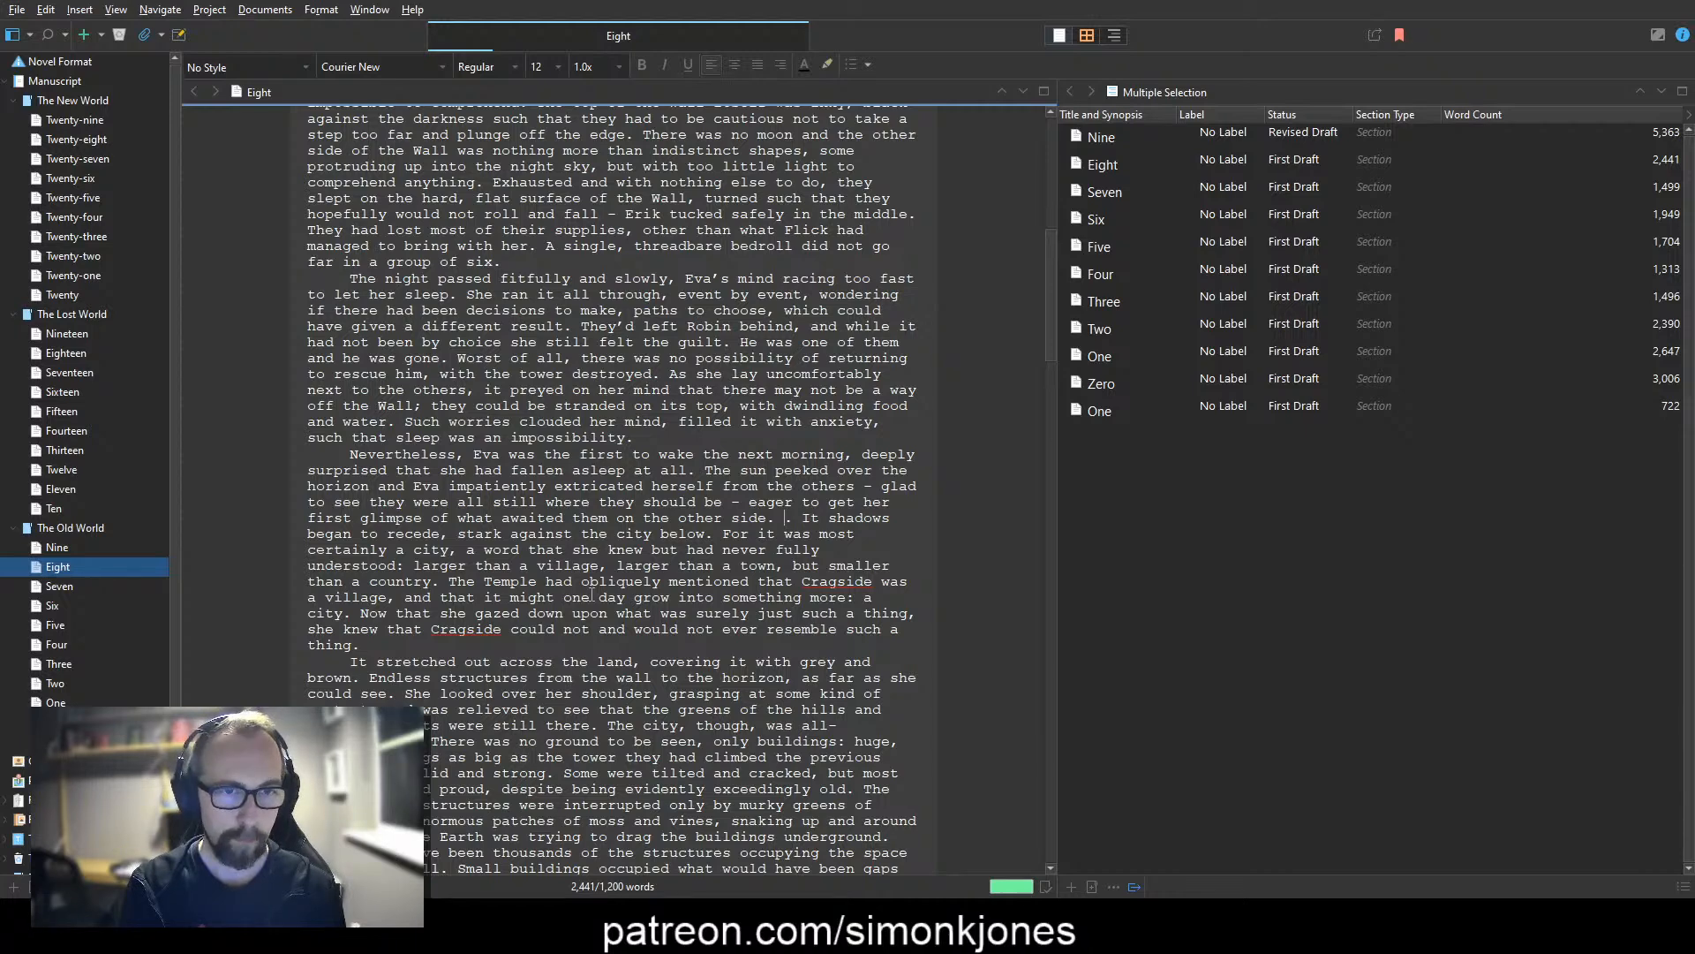
pyautogui.write('Though still low, the sun')
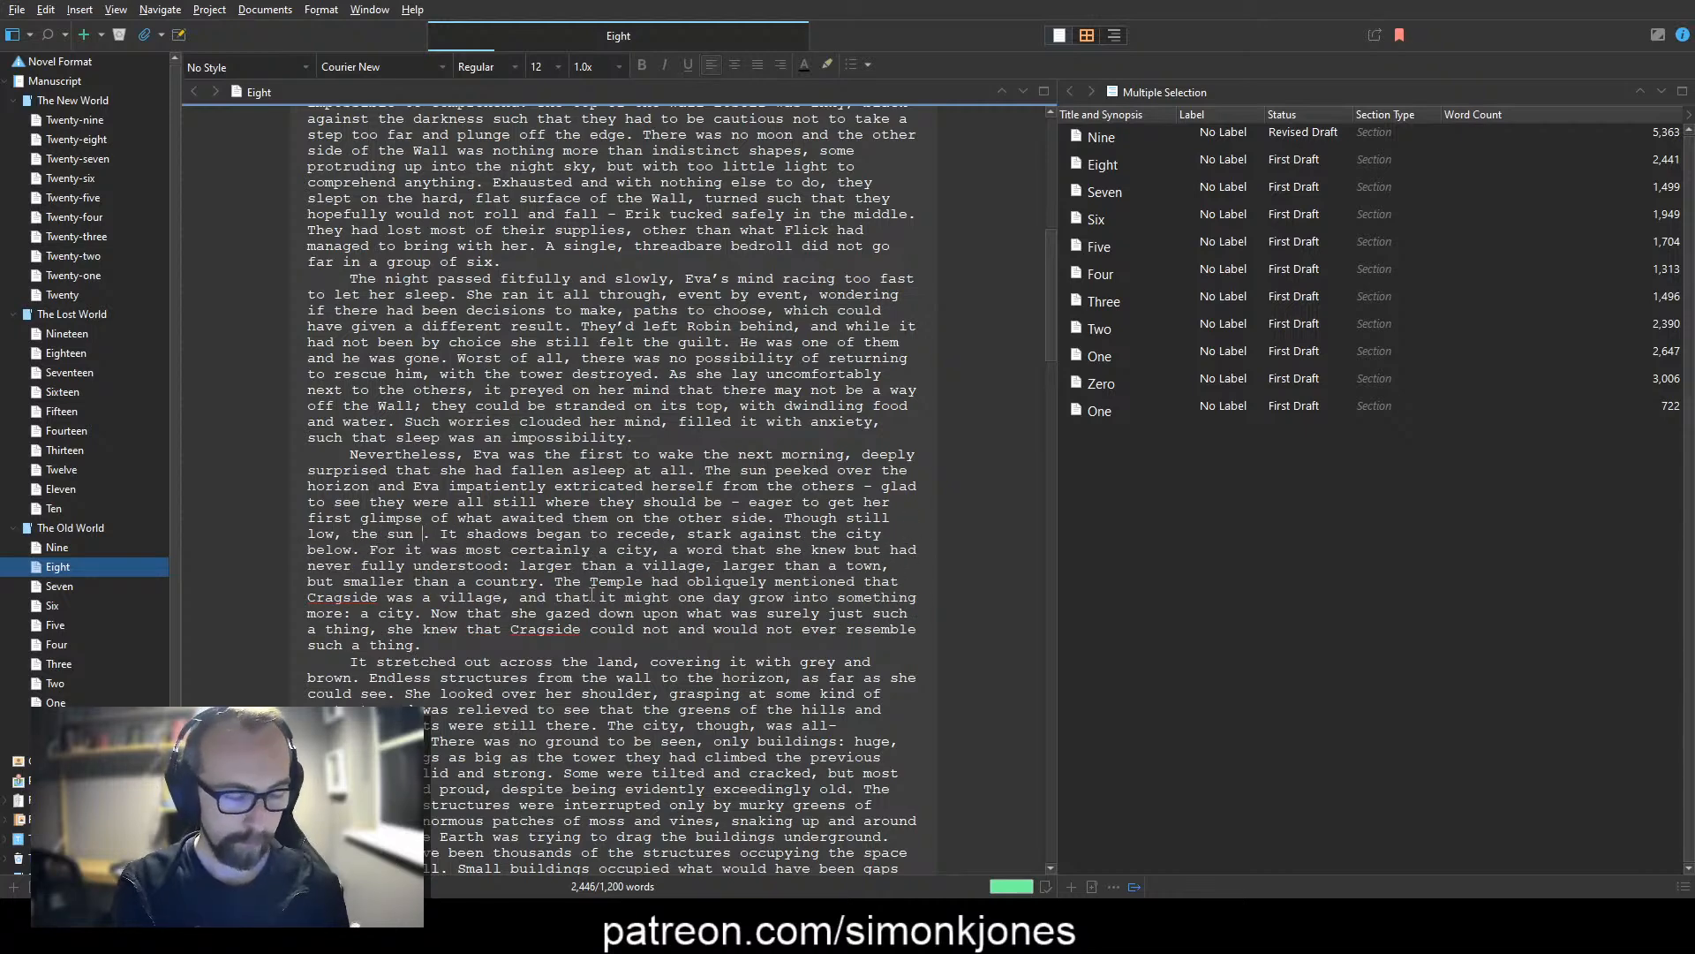
pyautogui.press('BackSpace')
pyautogui.write("'s light ")
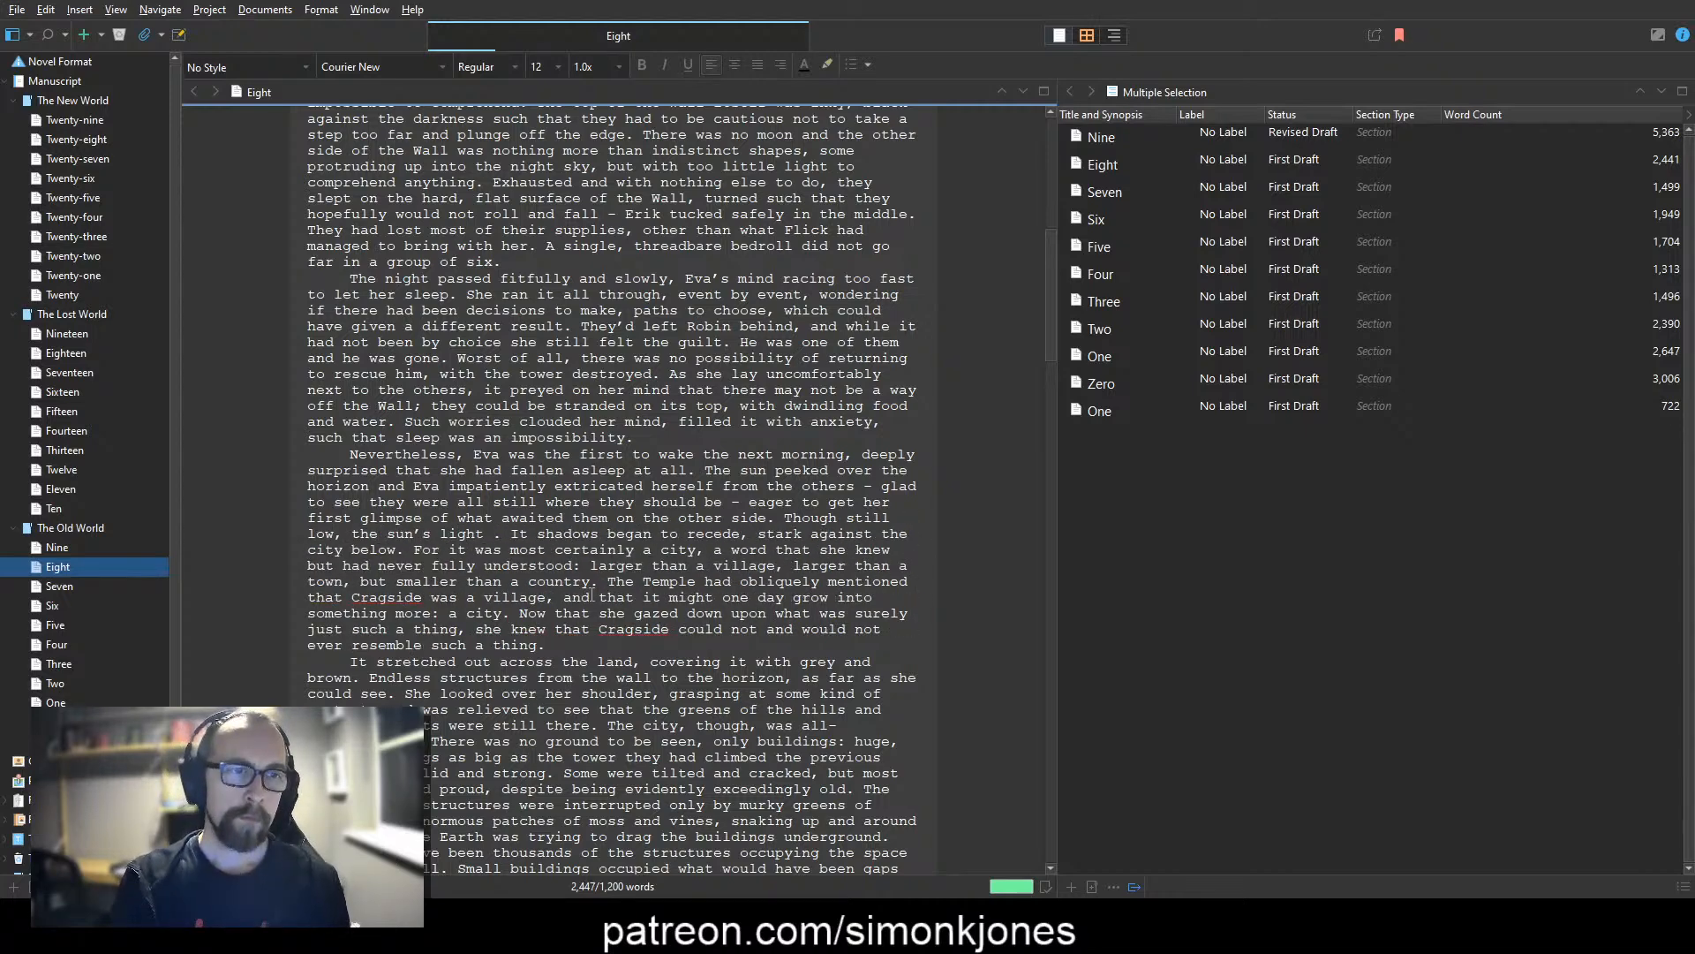
pyautogui.write('had flooded through')
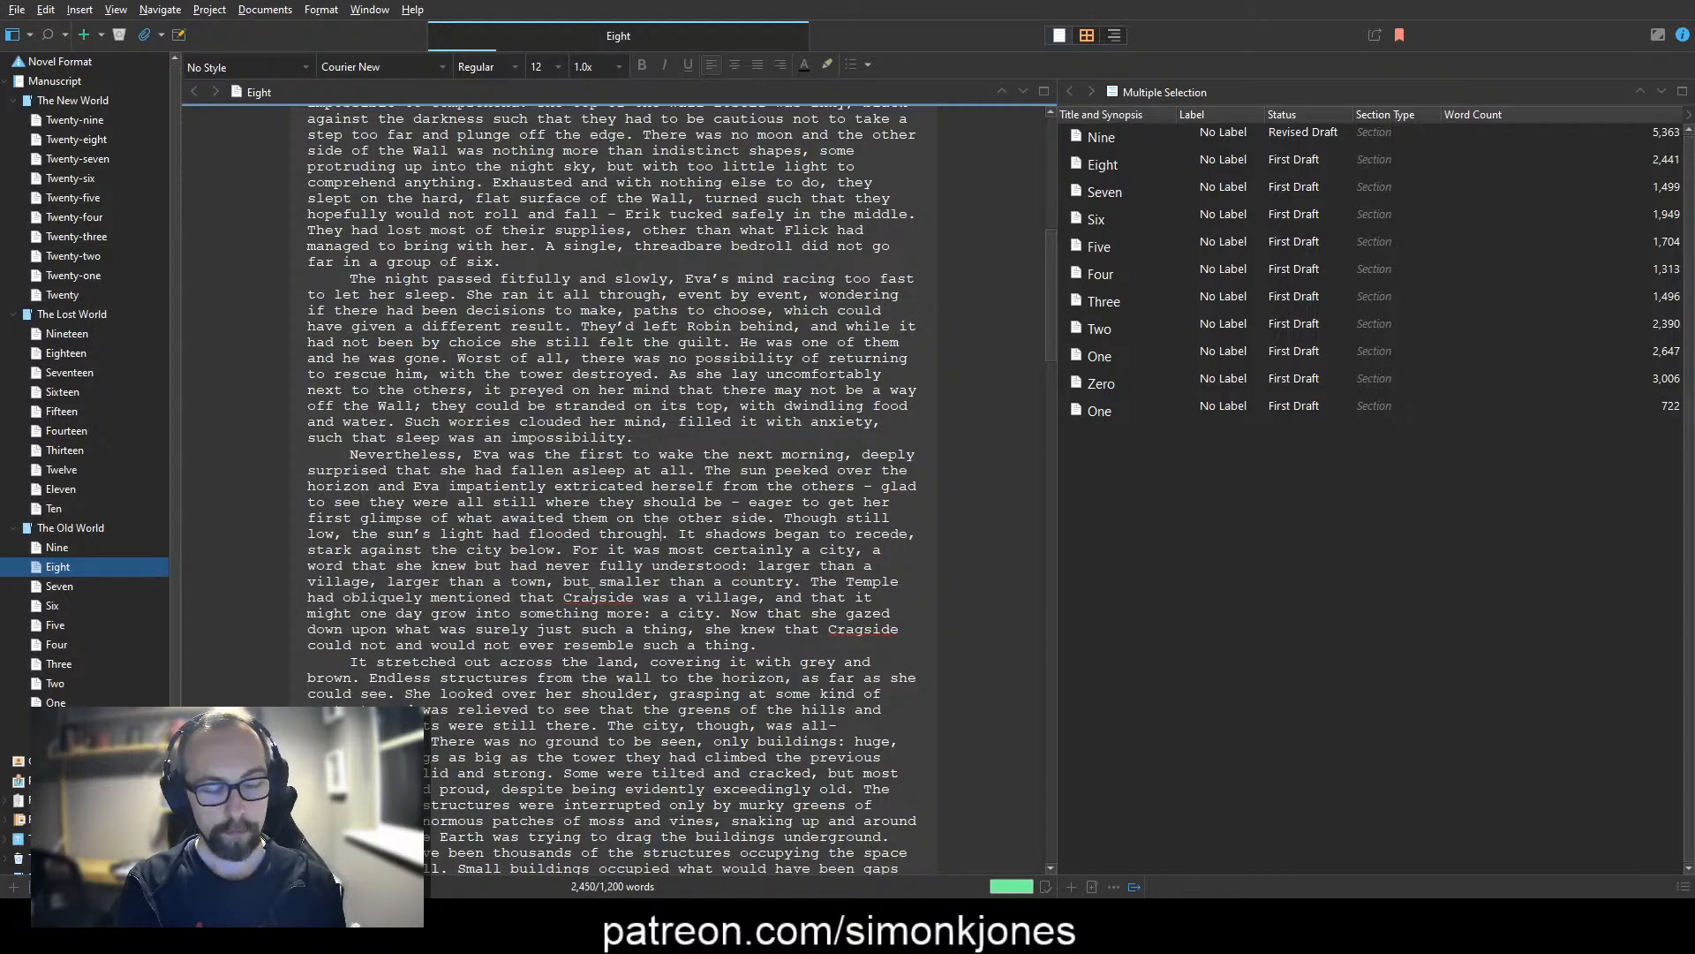
pyautogui.write(' the world, revealin')
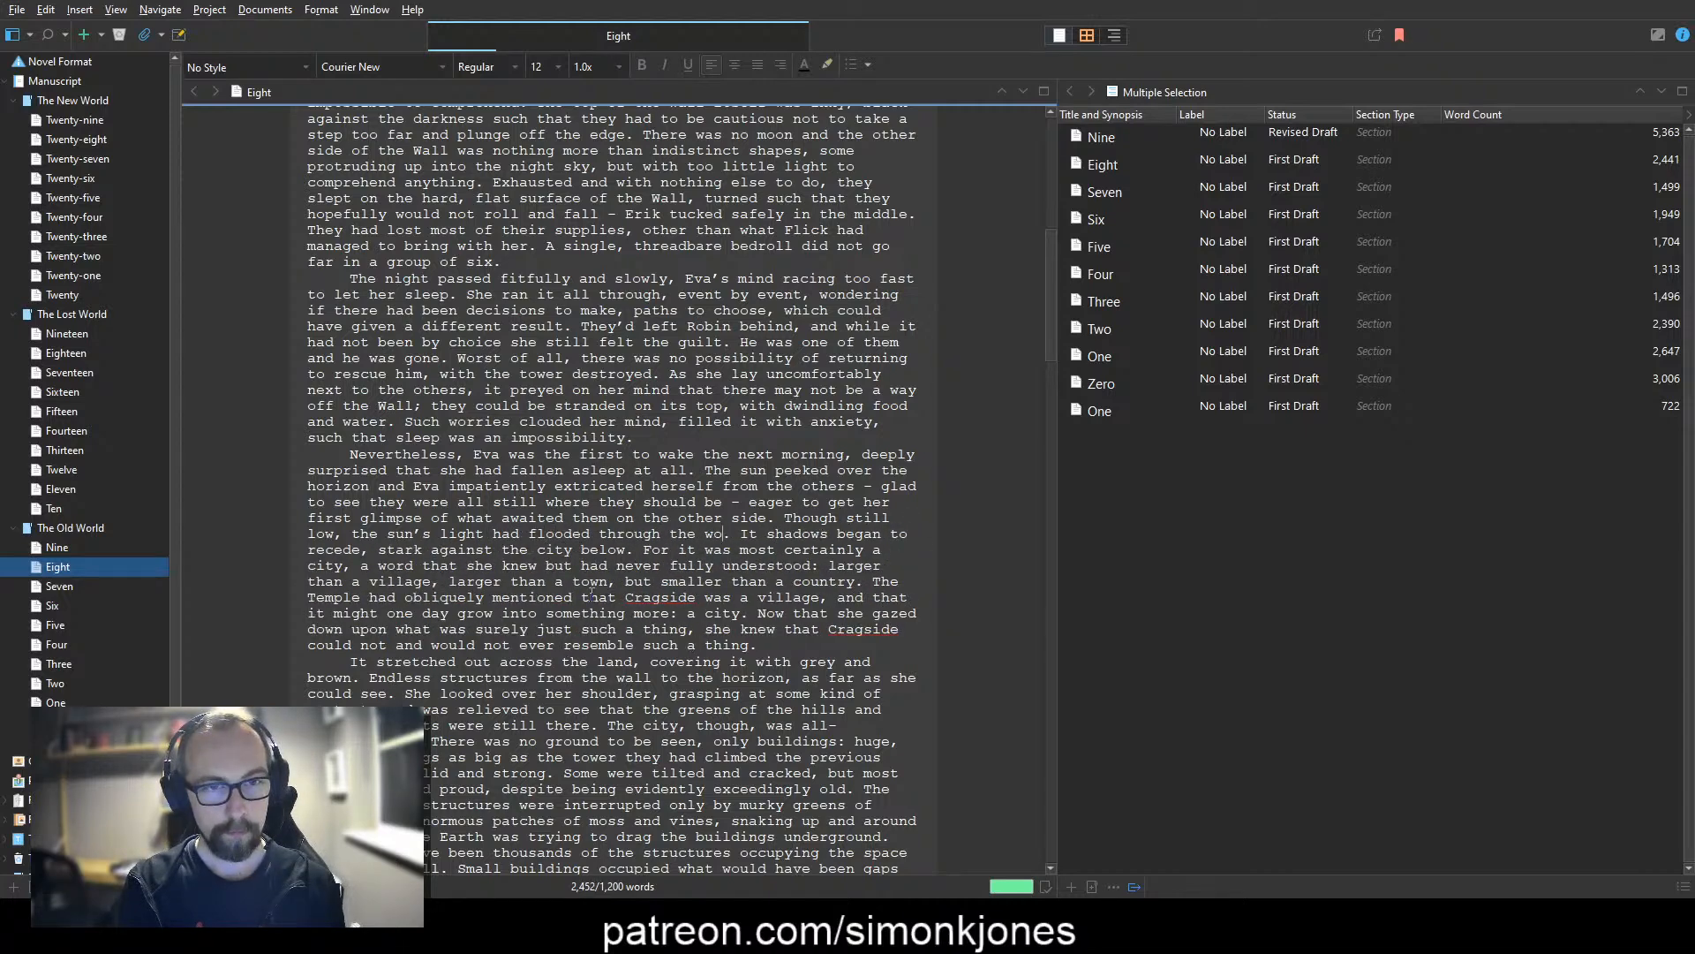
pyautogui.write('g ')
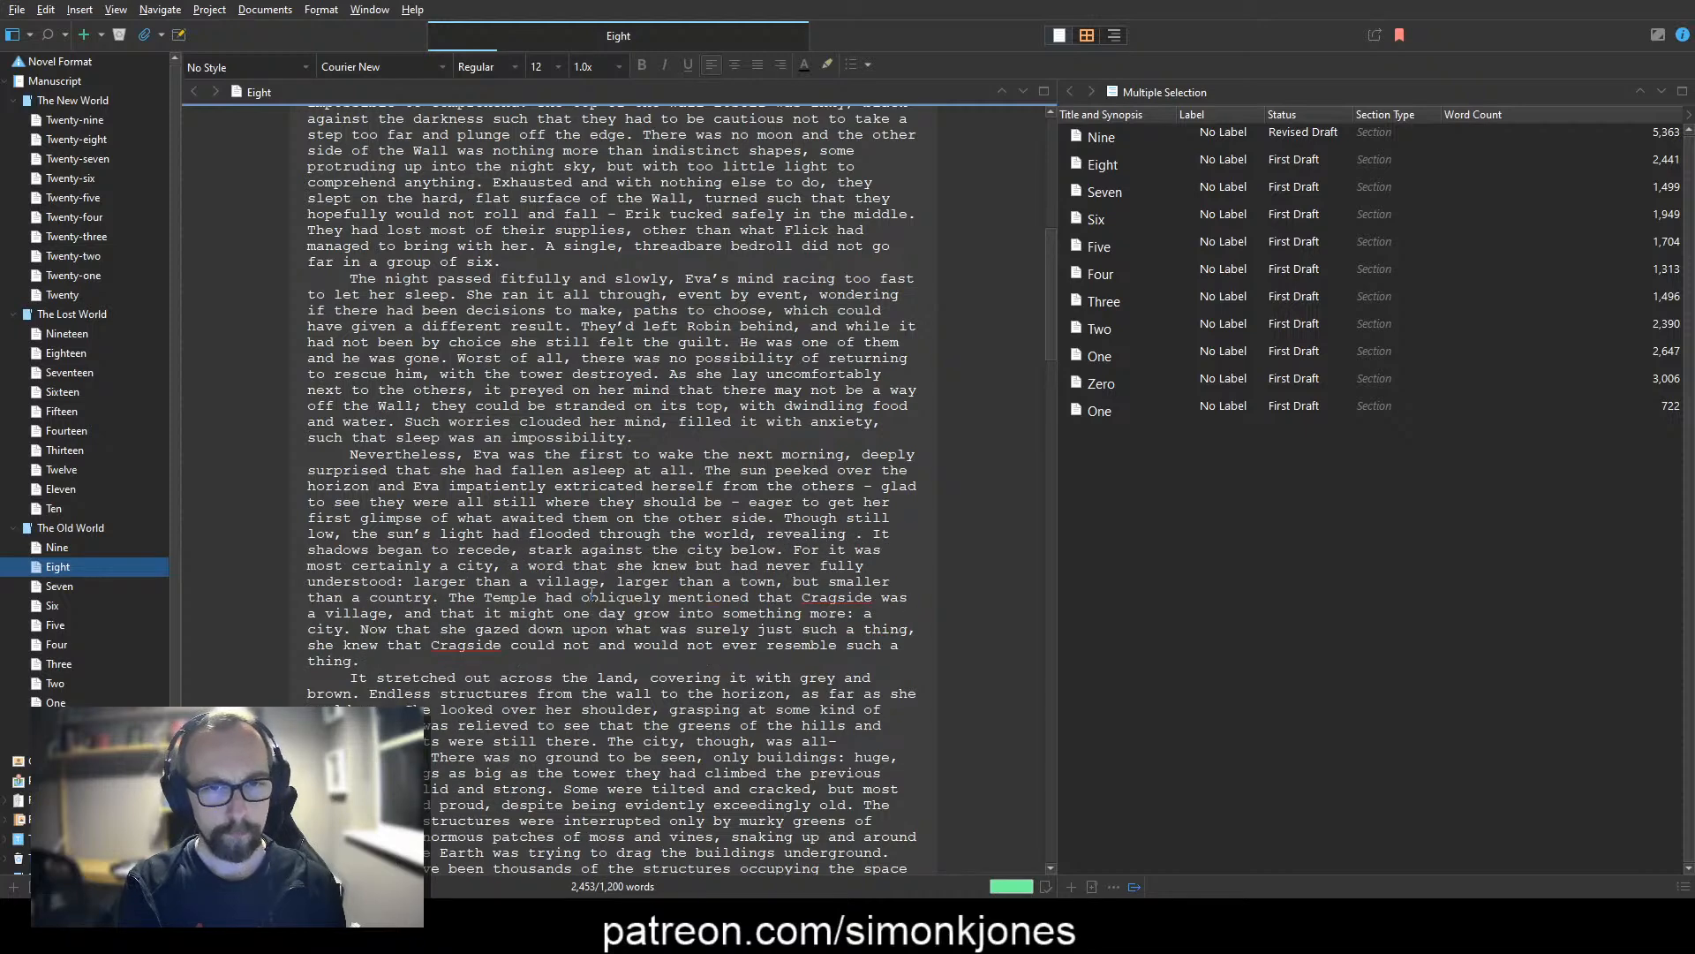
pyautogui.write('a')
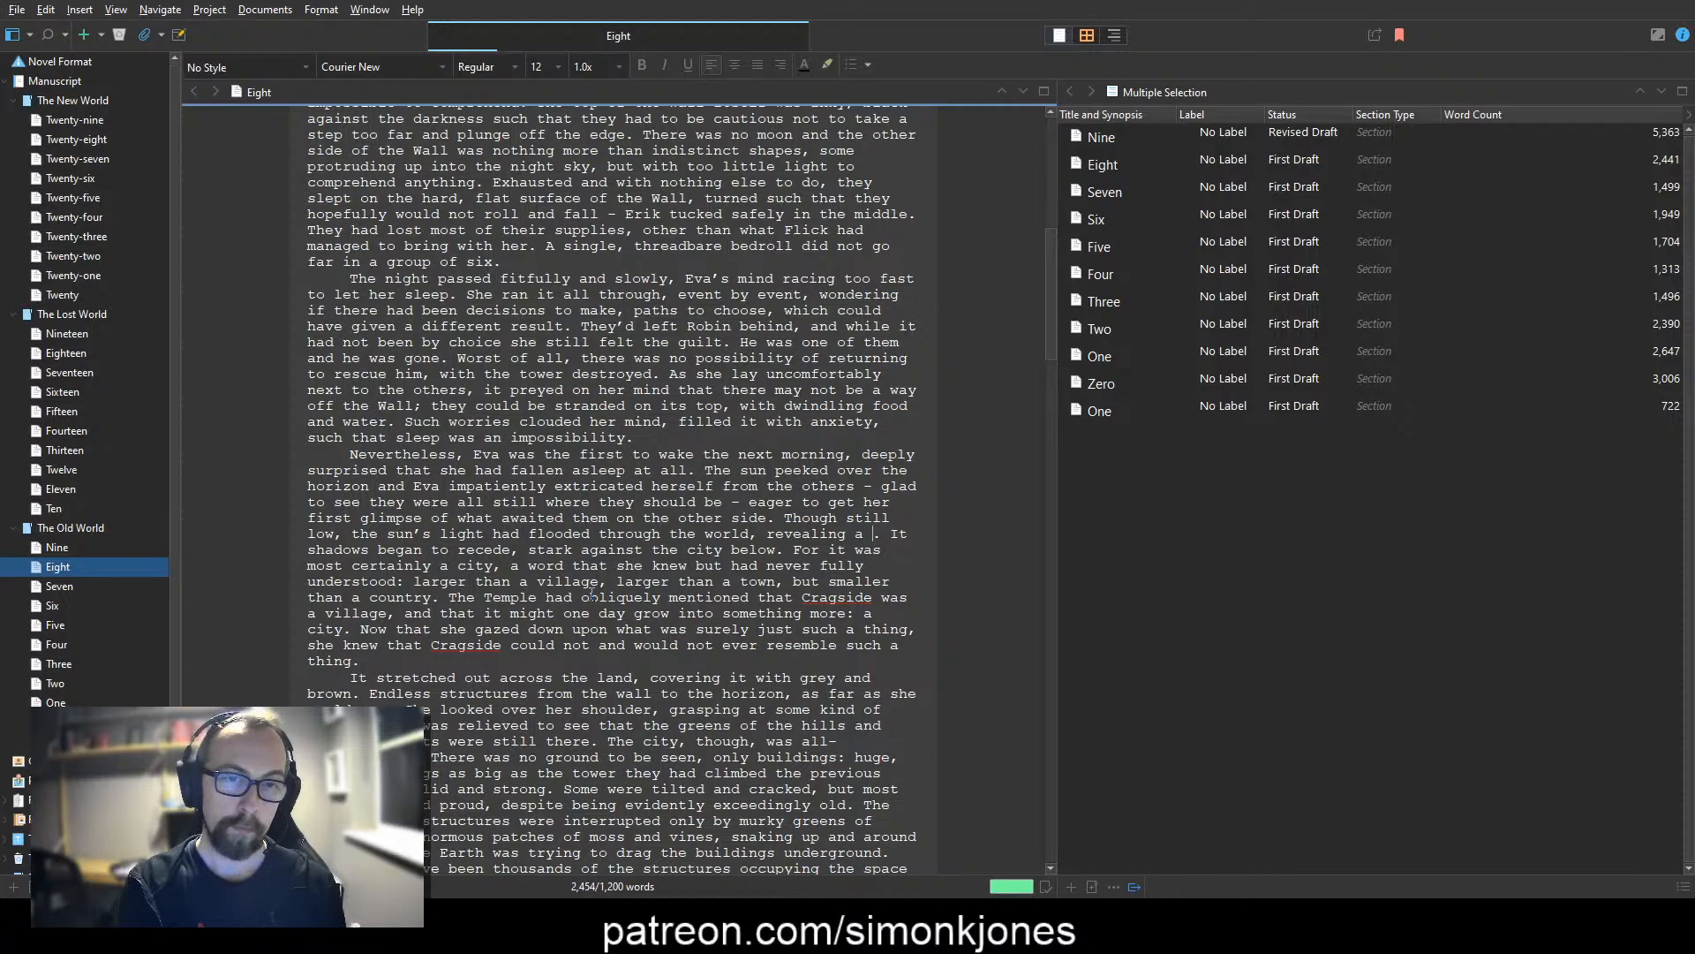
# Step: Finish the sunlight sentence with "an enormous gathering of buildings stretching out to the horizon."
pyautogui.press('BackSpace')
pyautogui.write('n enorm')
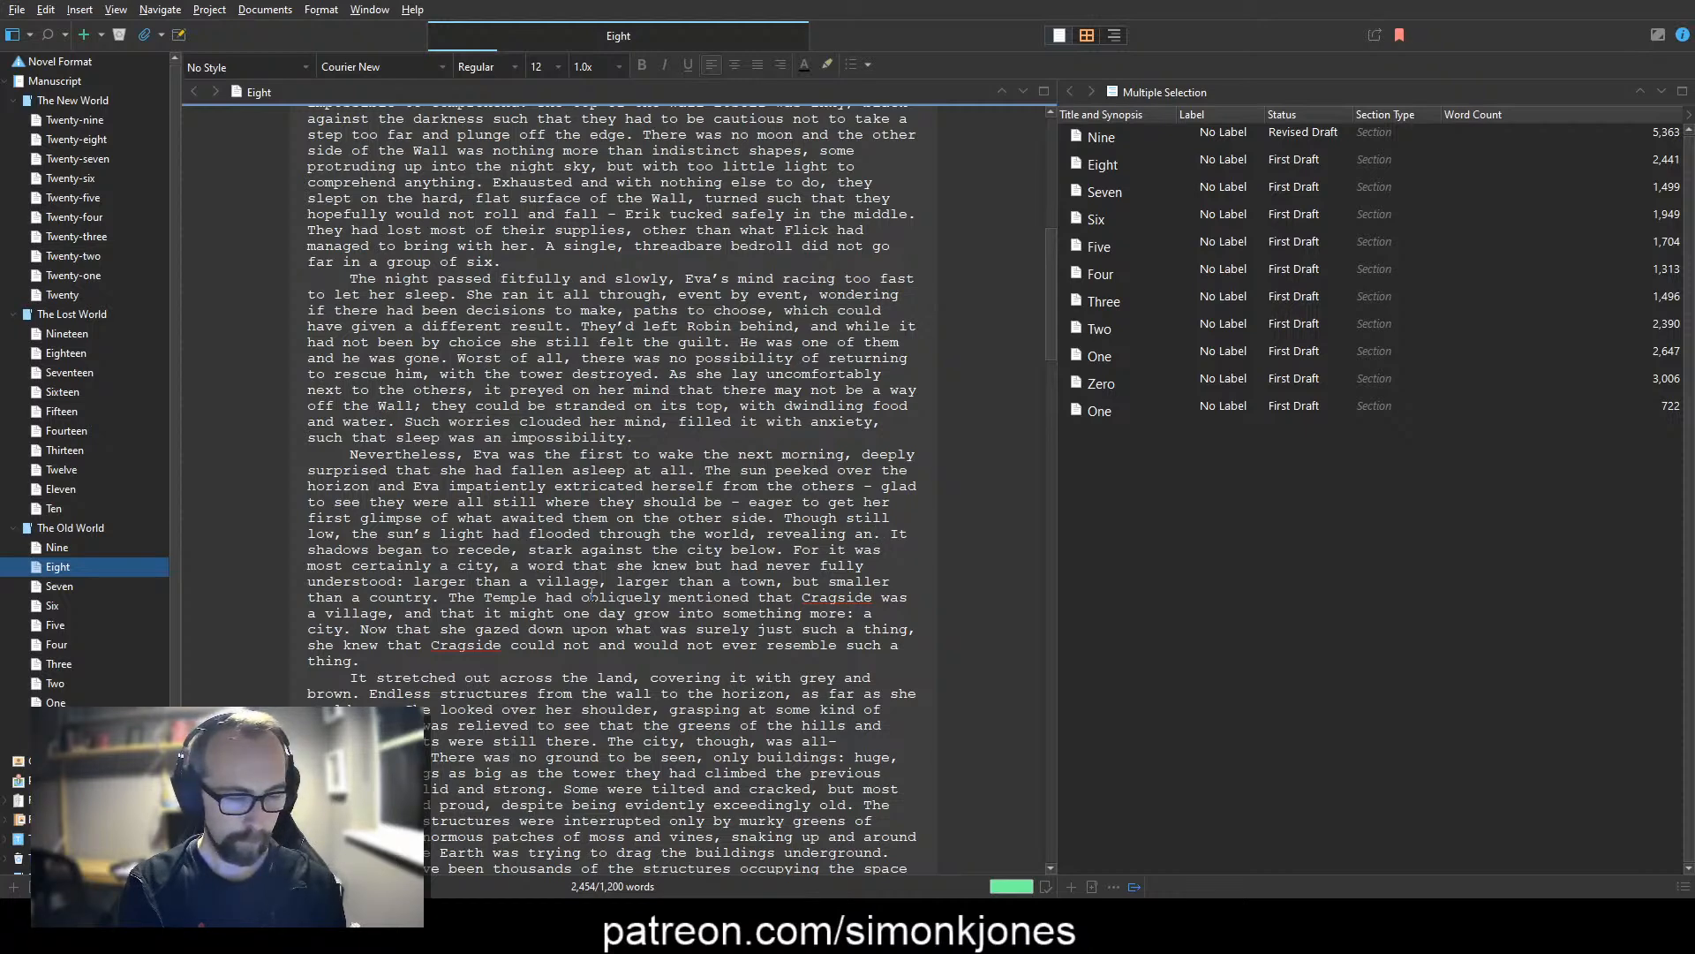
pyautogui.write('ous ')
pyautogui.write('gathering of buil')
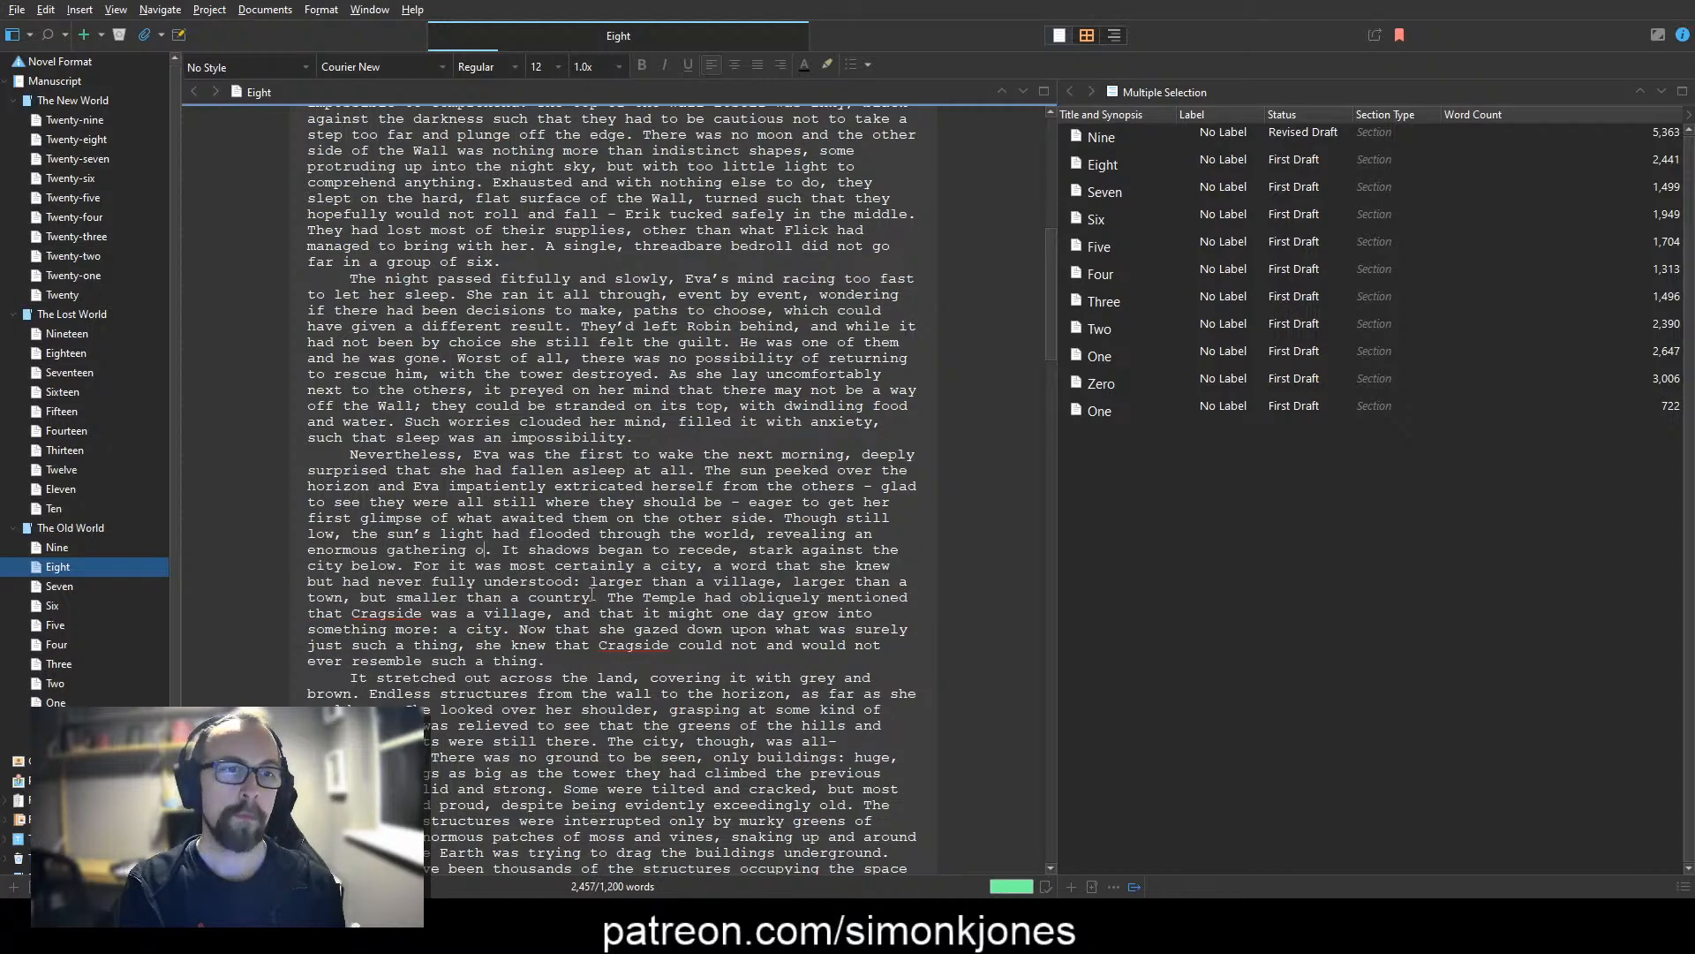
pyautogui.write('dings')
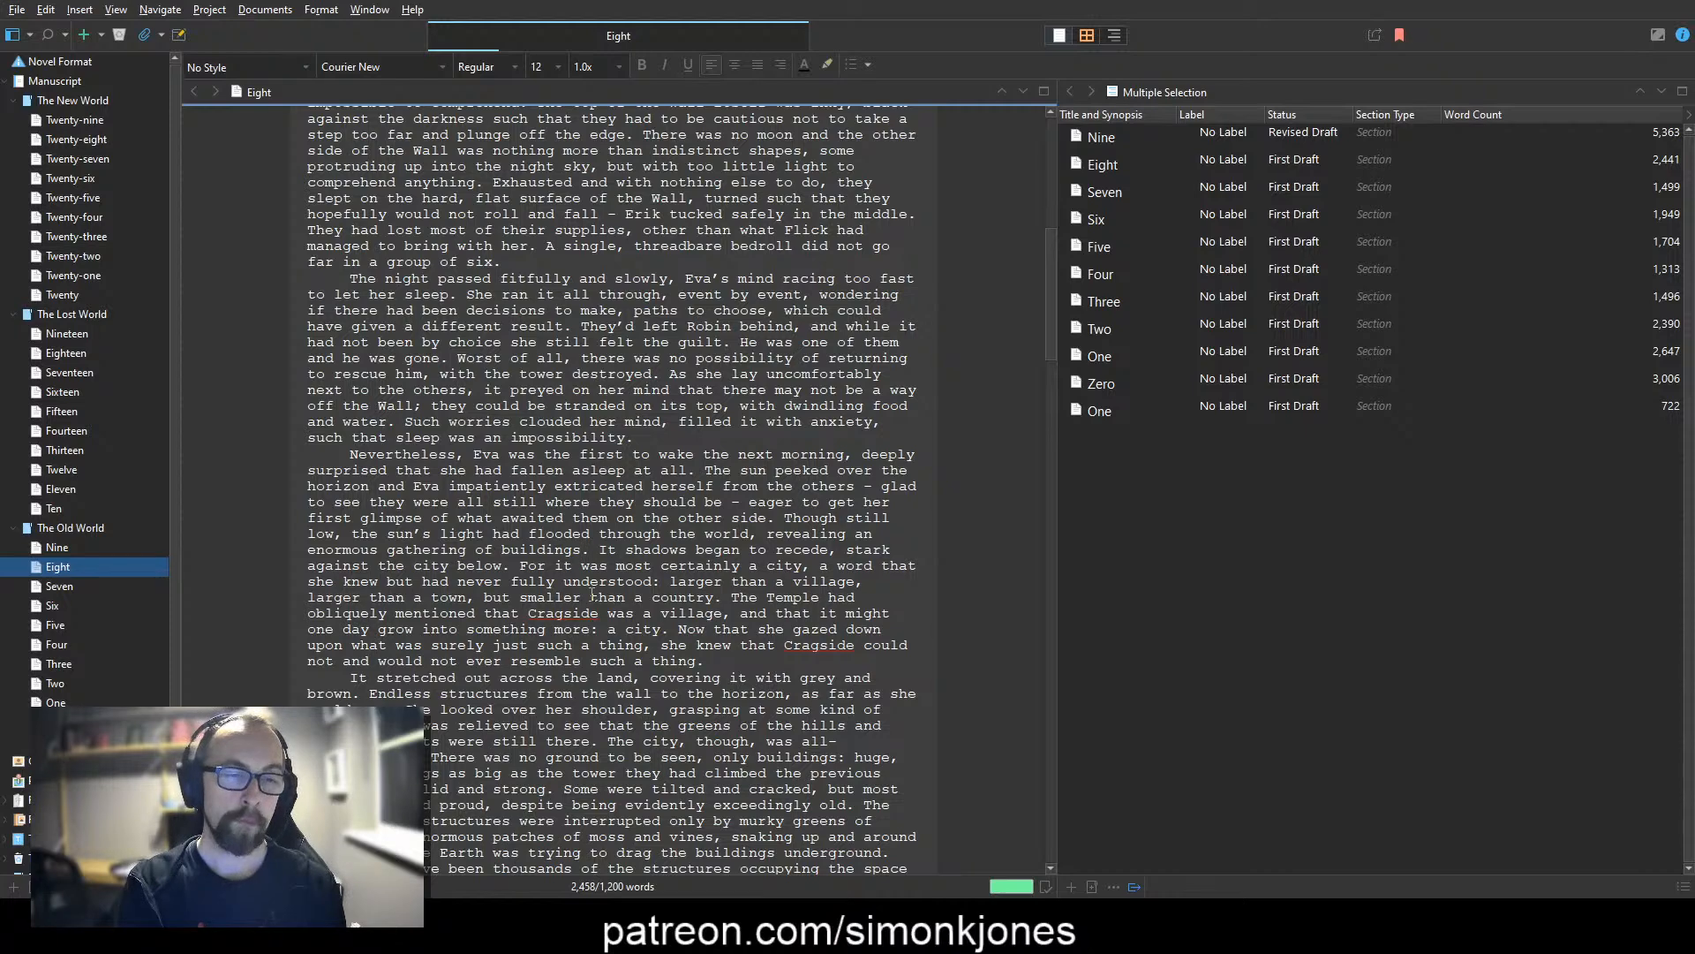
pyautogui.write(' stretching out to the hor')
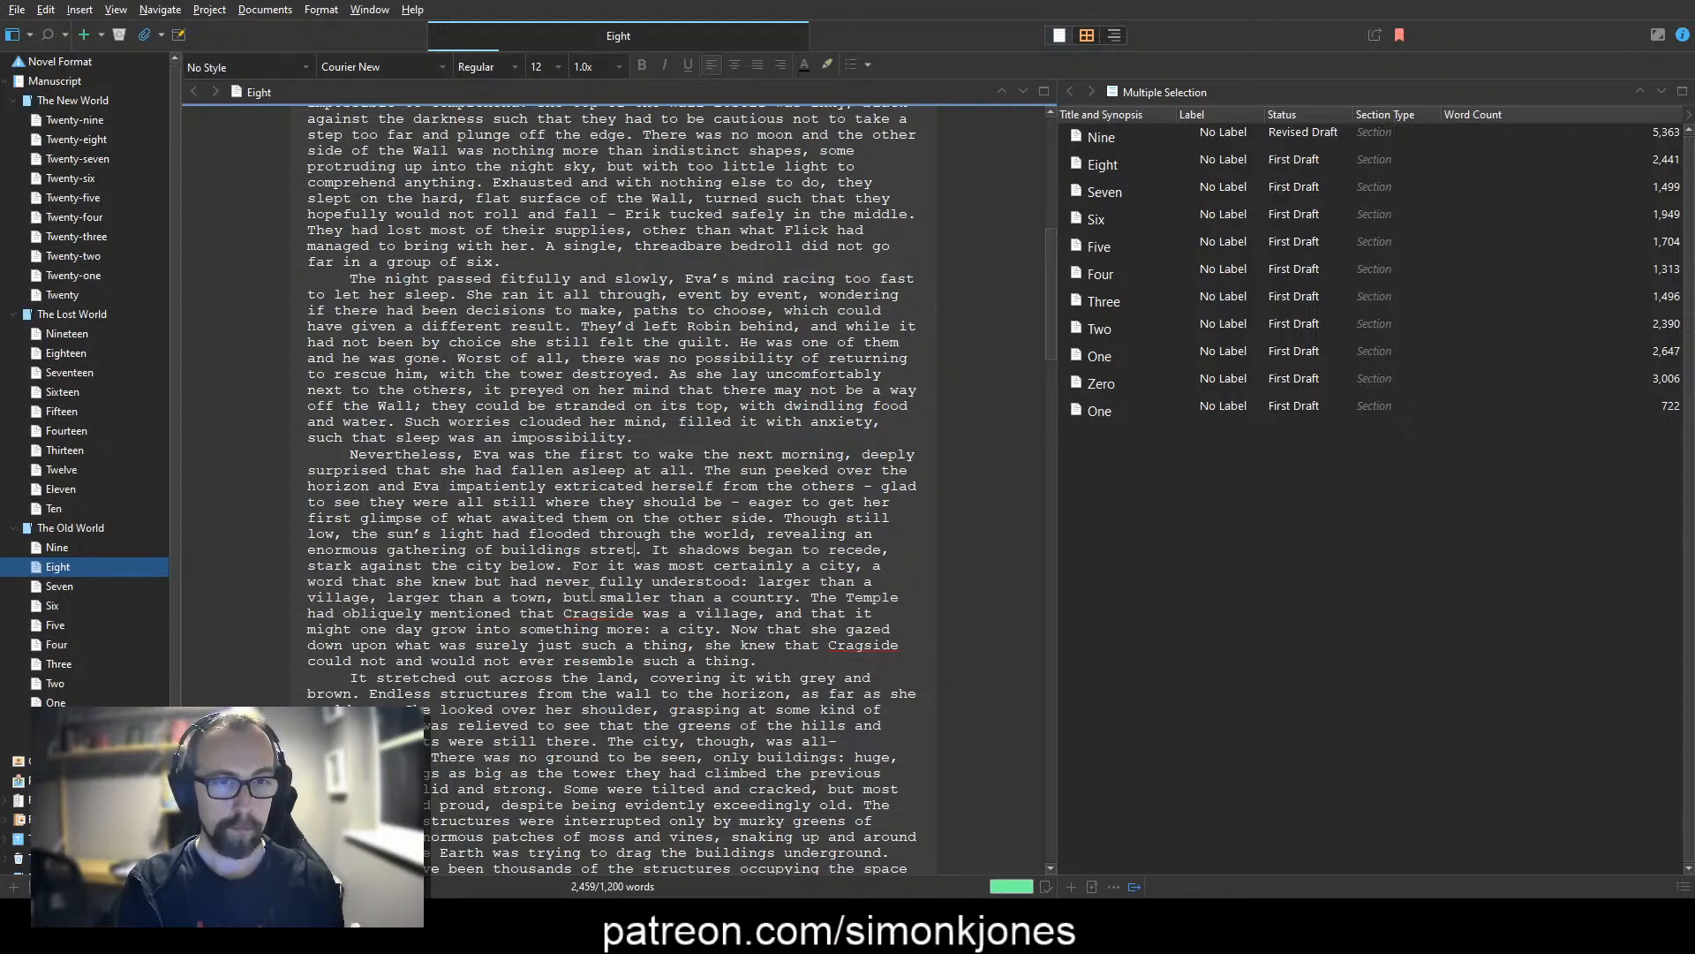
pyautogui.write('izon')
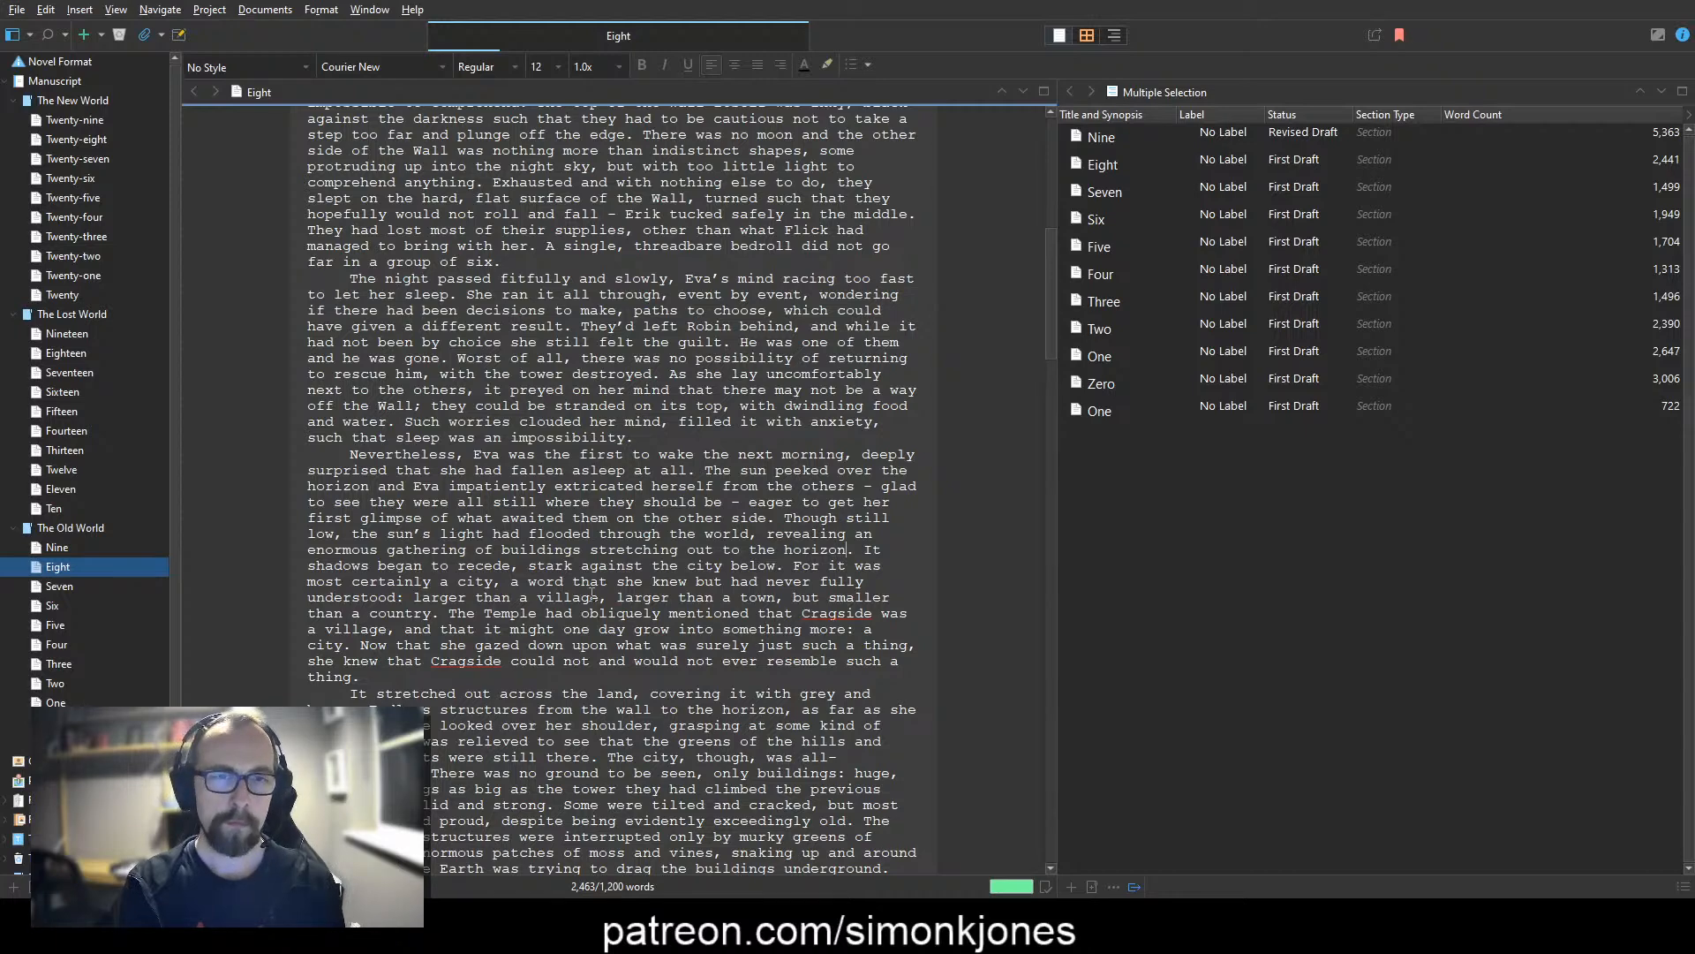
pyautogui.write('. ')
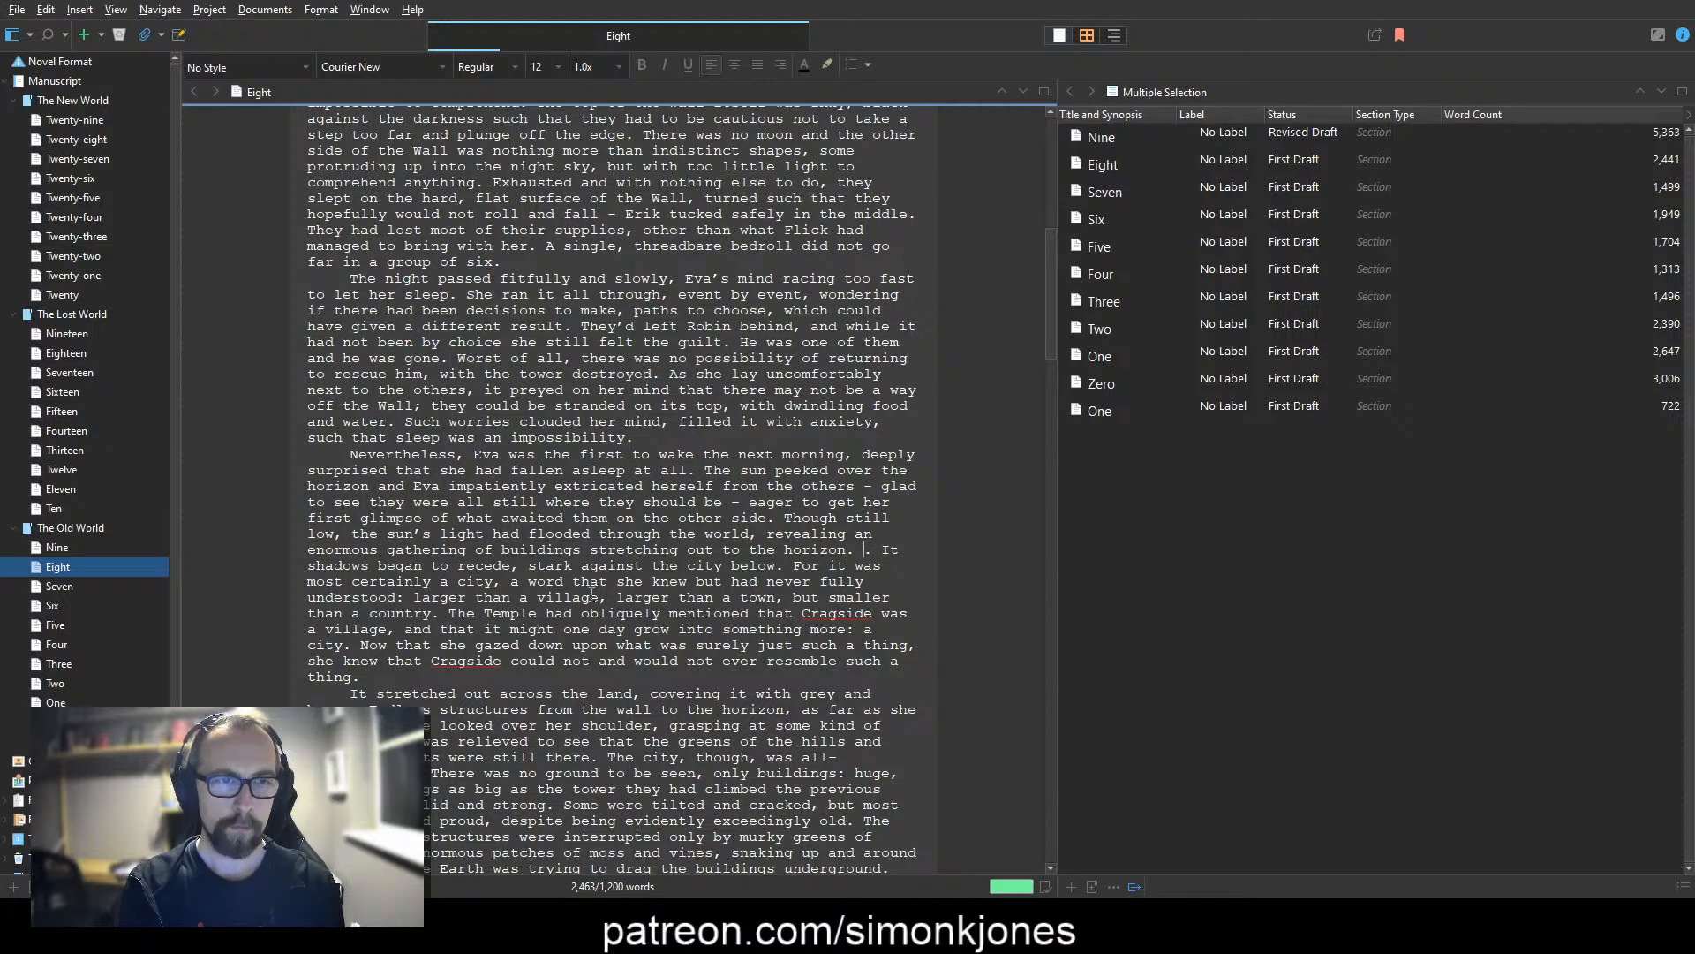
pyautogui.write('It ')
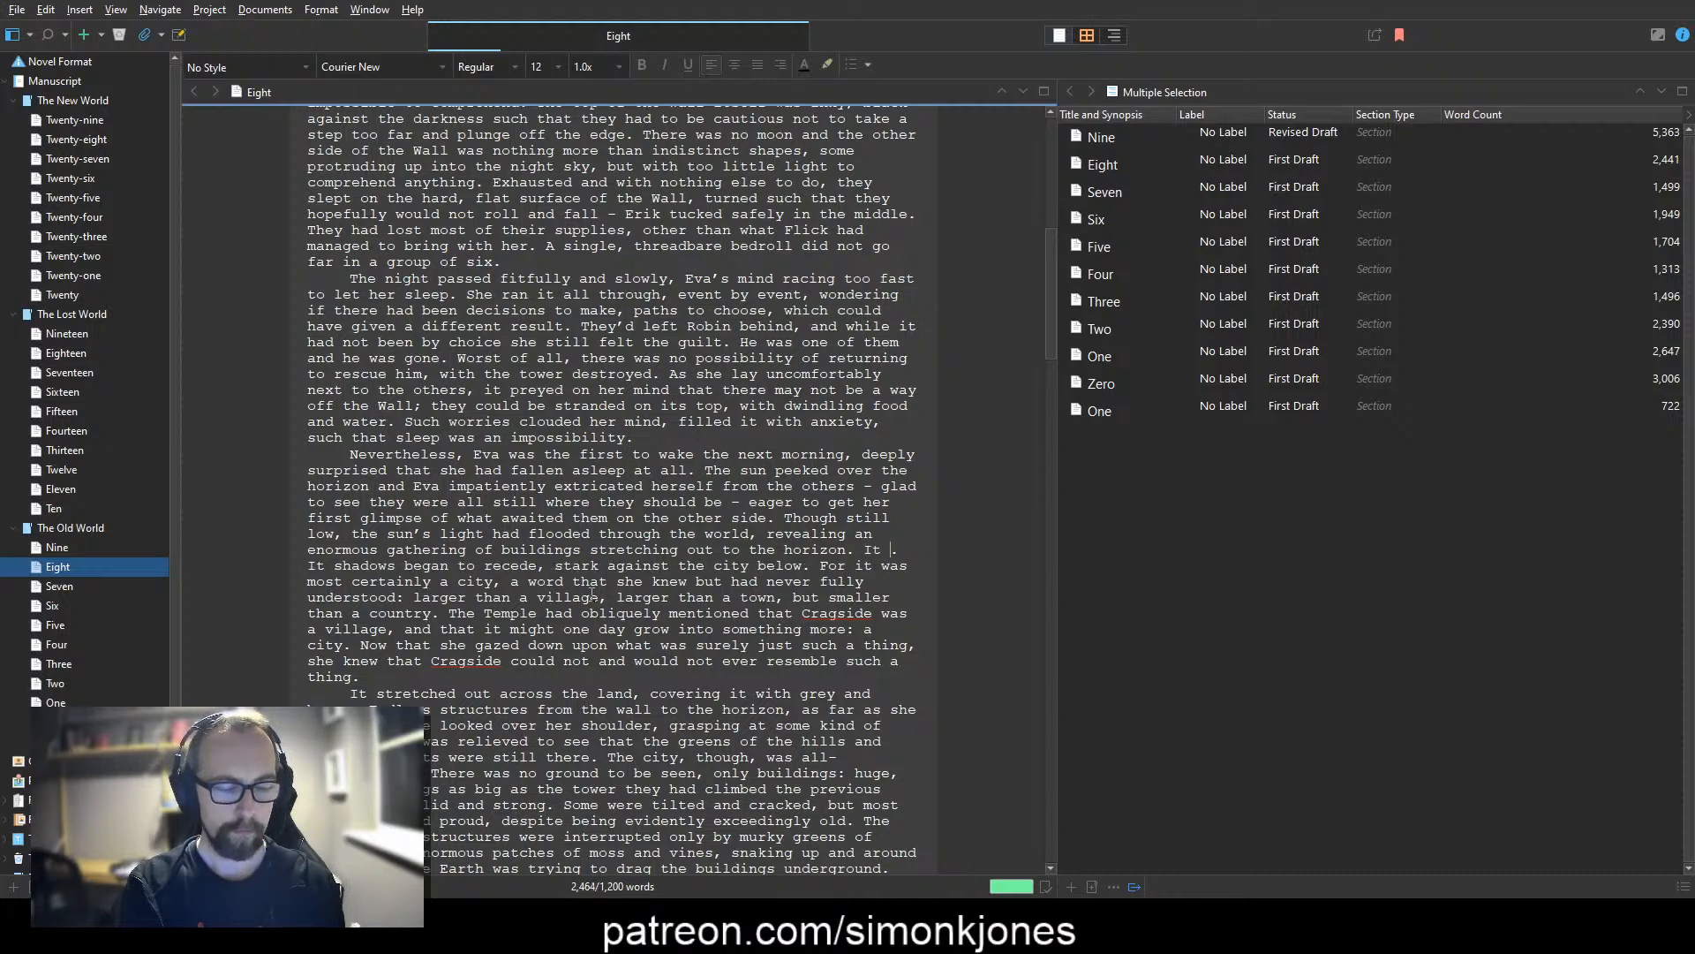
pyautogui.write('was no village')
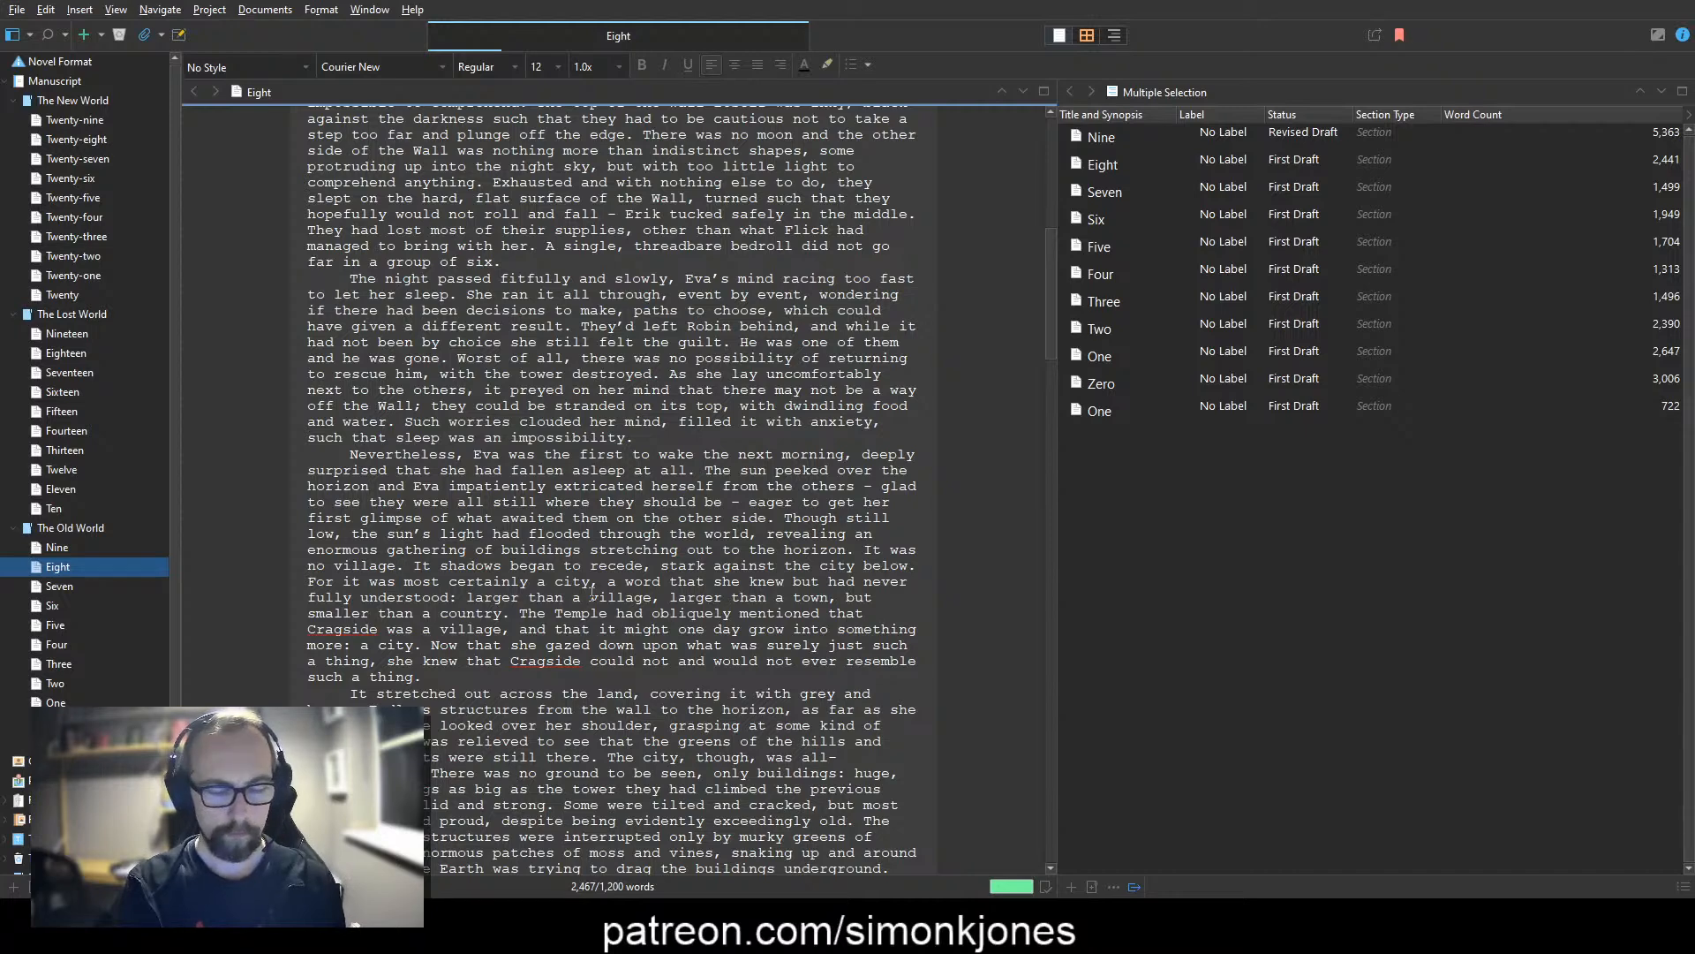
pyautogui.write(', dwarfing anything ')
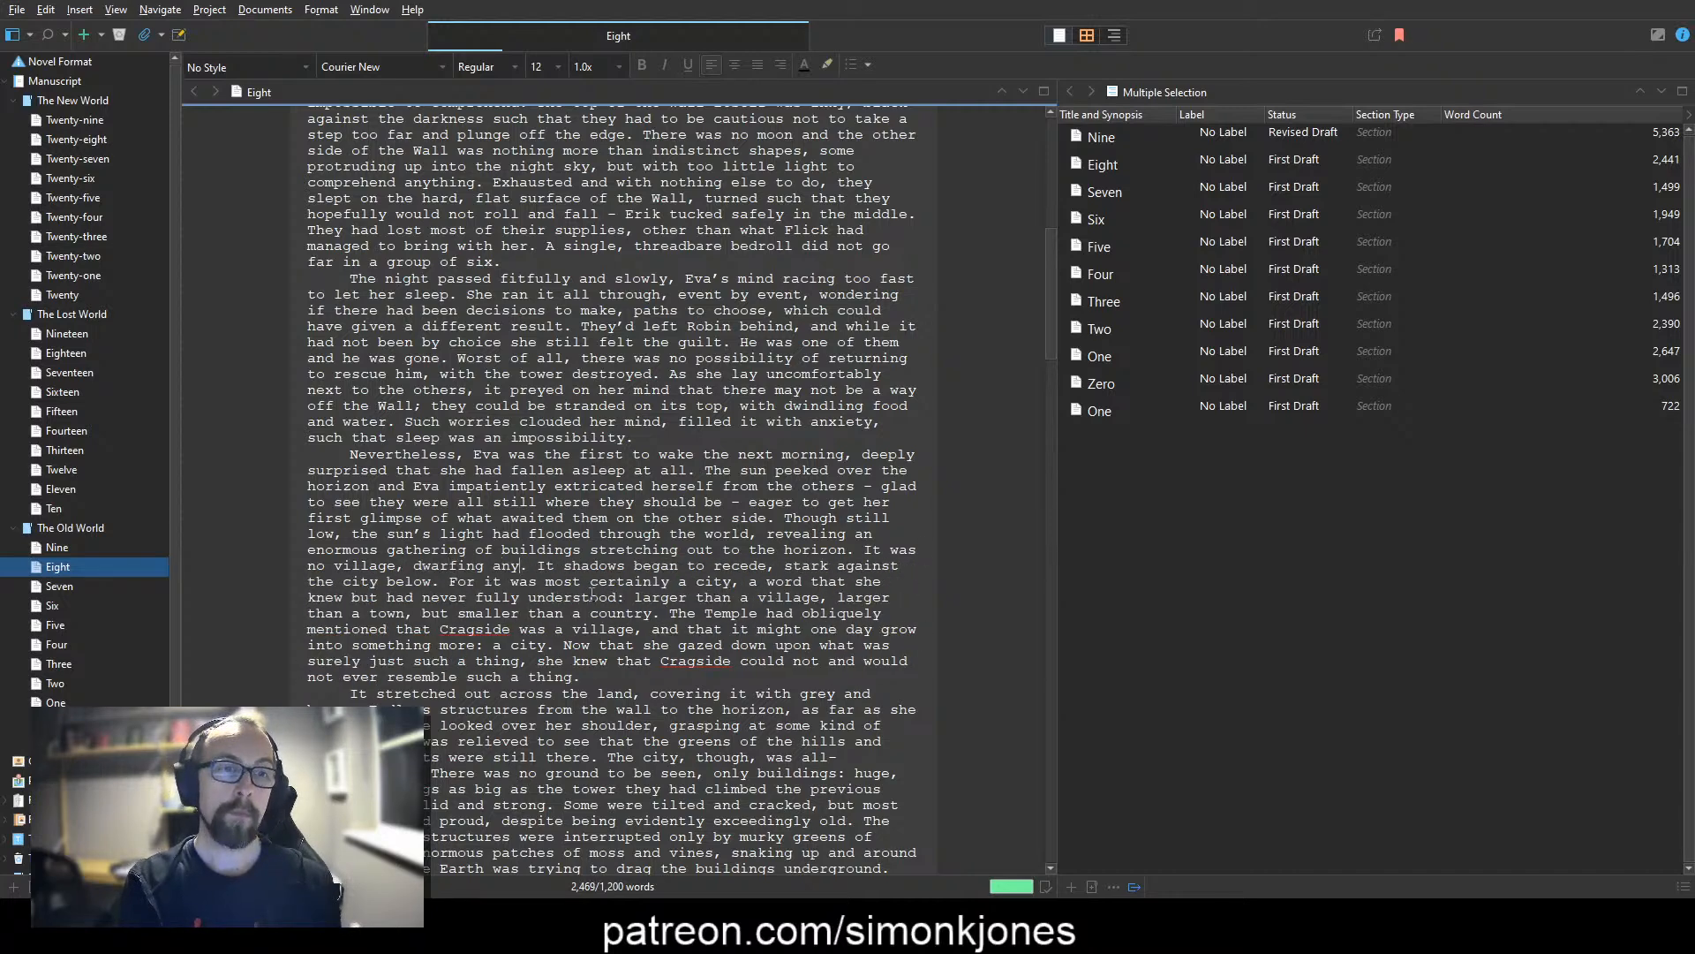
pyautogui.write('Eva had ever ')
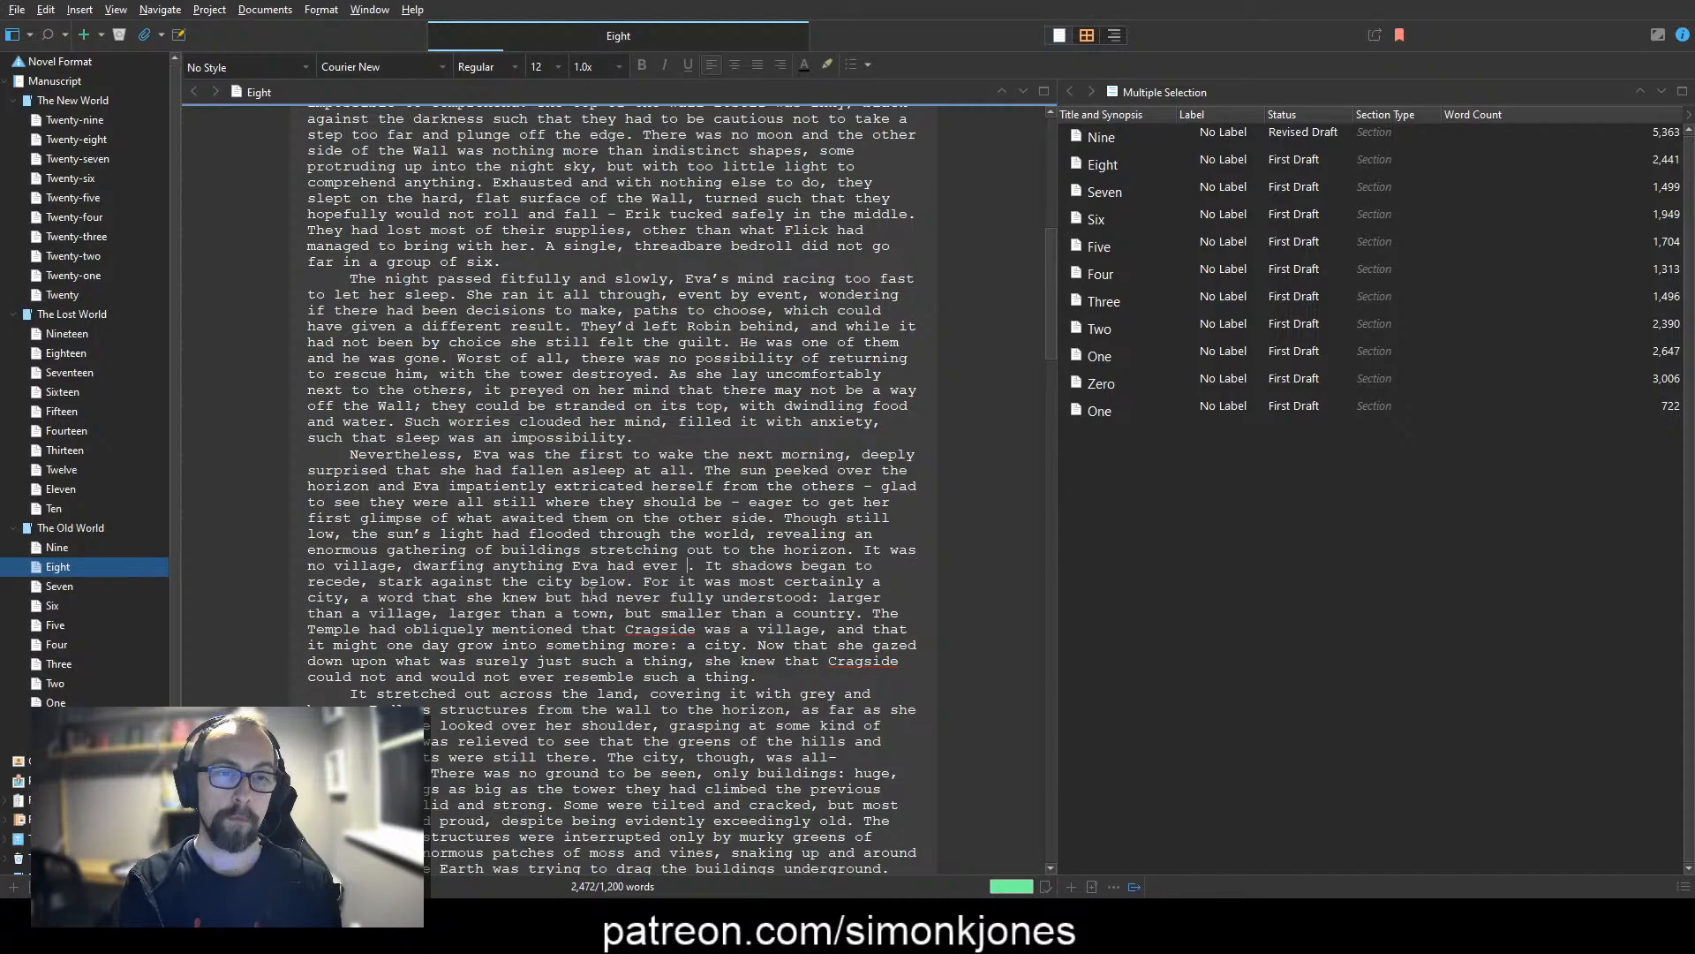
pyautogui.write('imagined.')
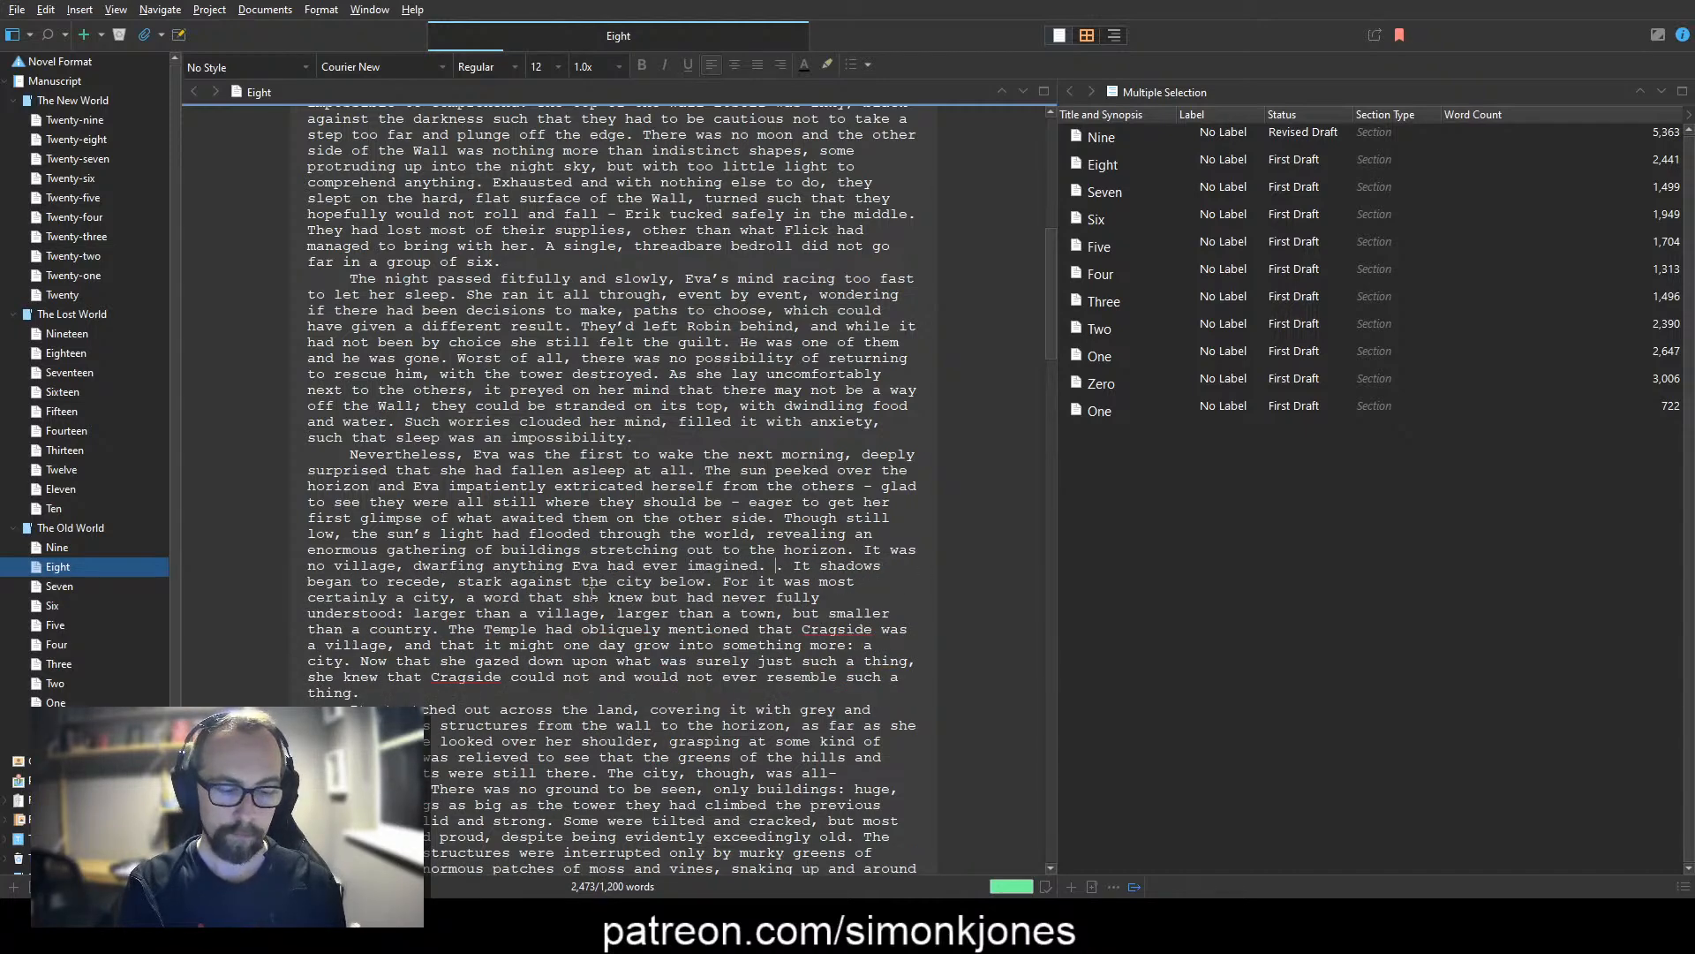
pyautogui.write(' It was a city - the ')
pyautogui.write('Temple had ')
pyautogui.write('spoken of such thi')
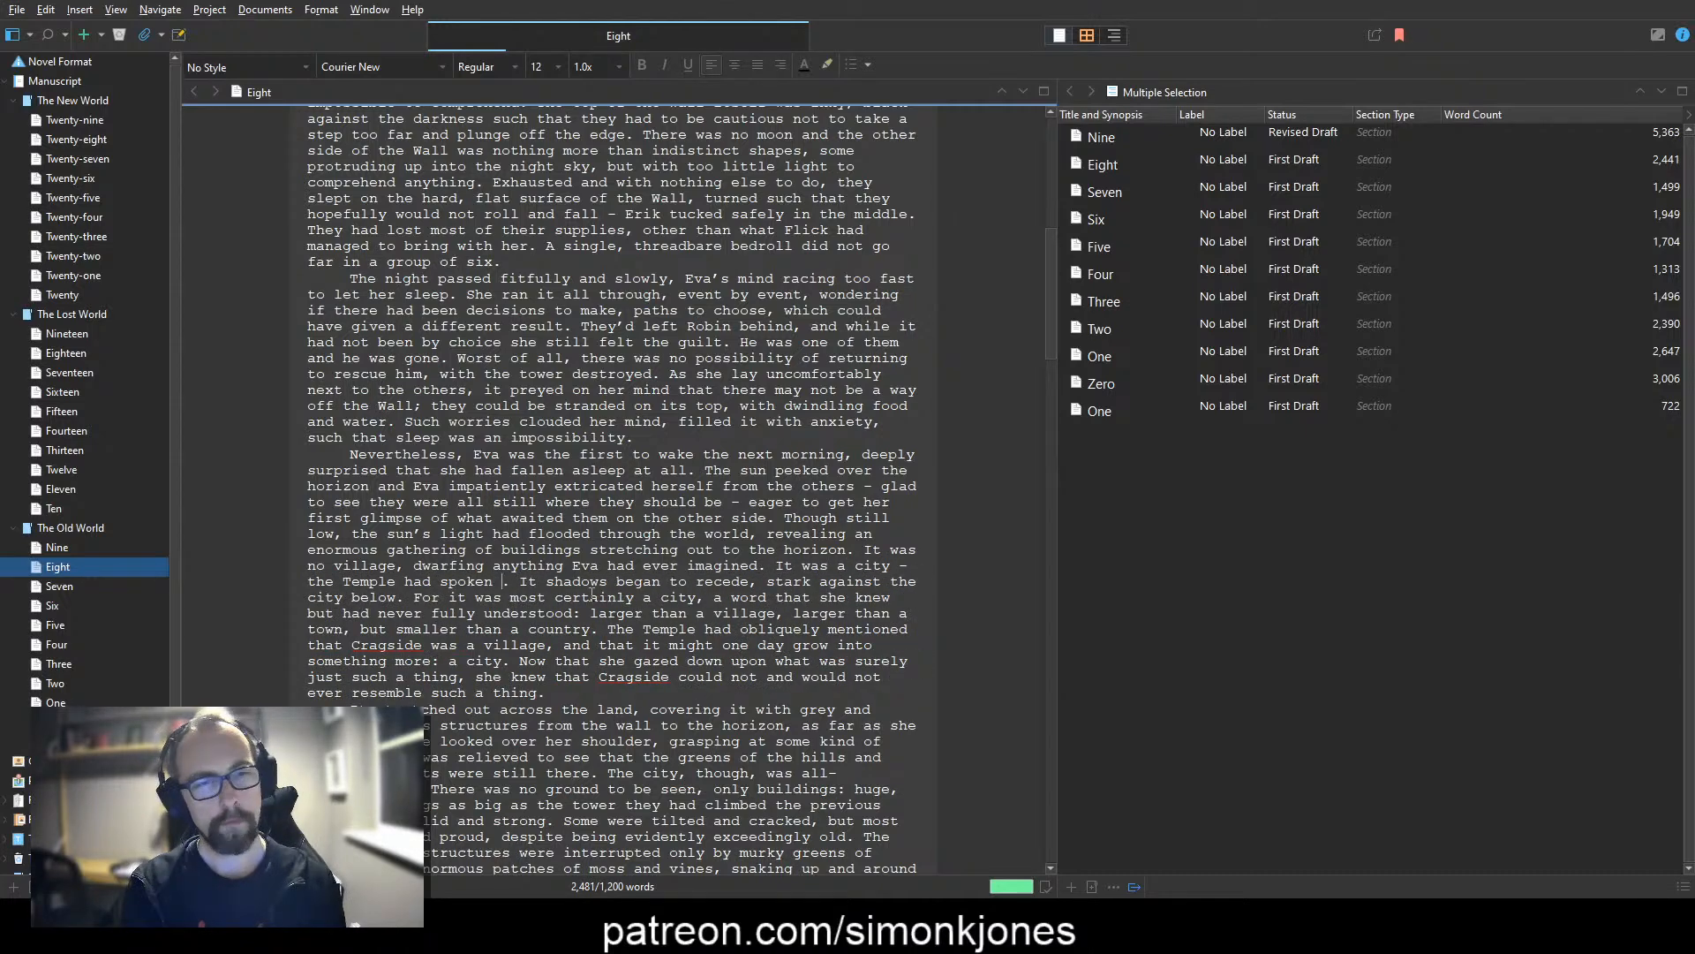
pyautogui.write('ngs')
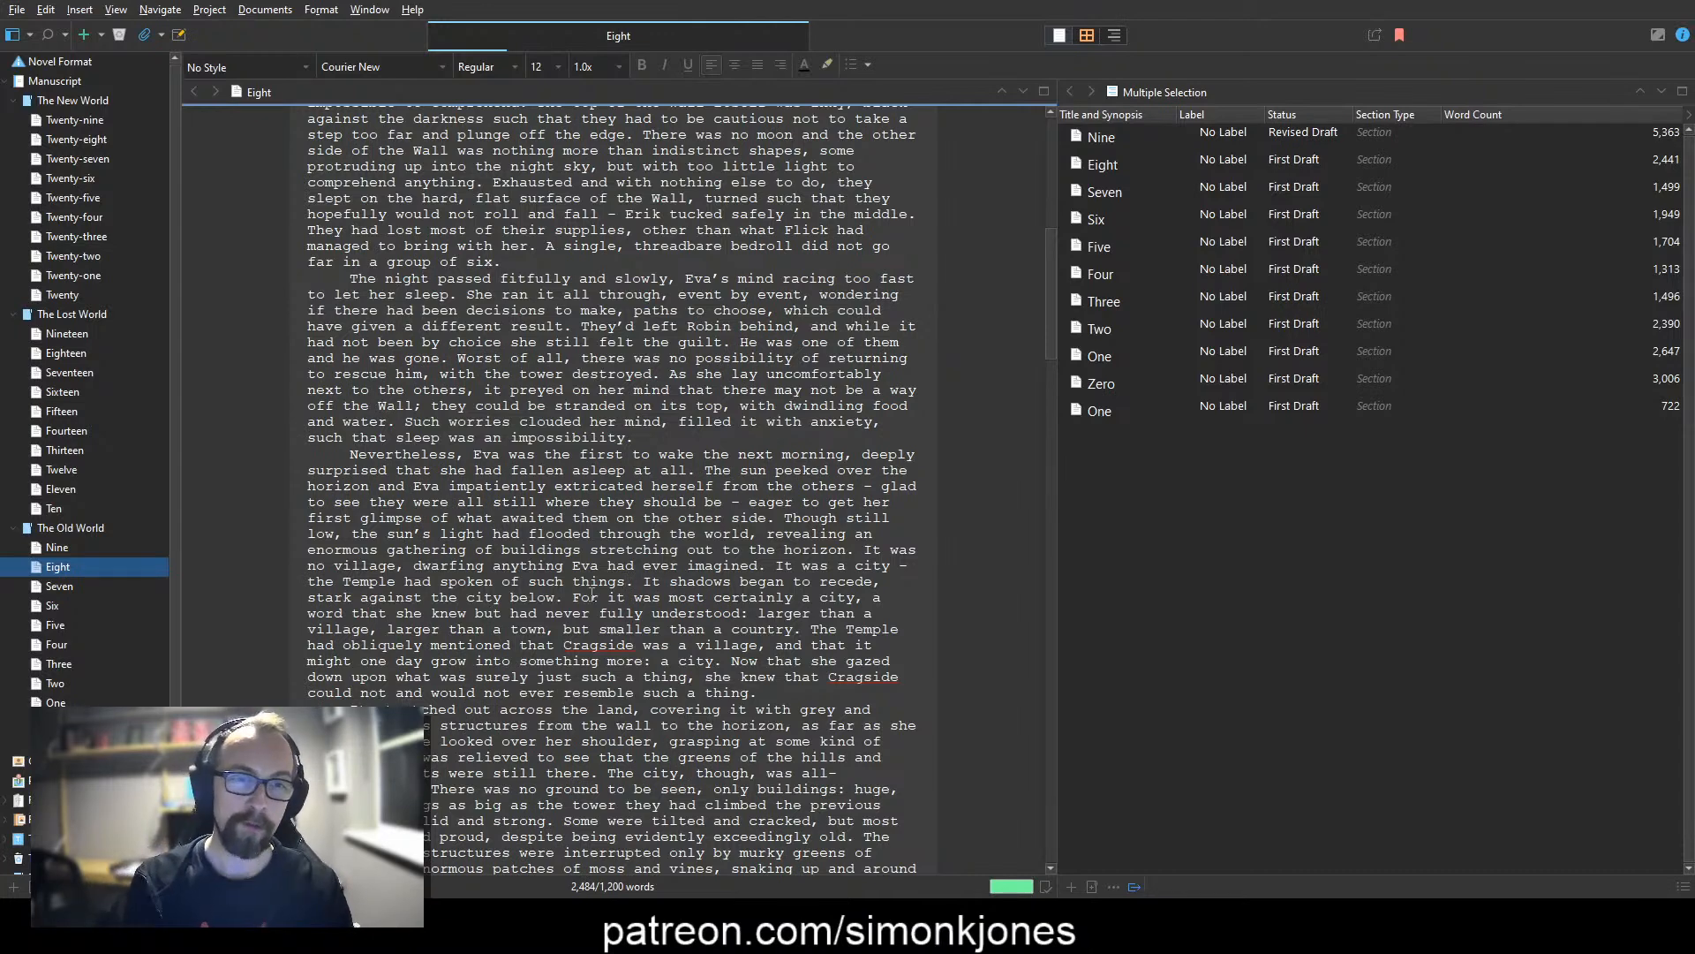
# Step: Continue the paragraph with "It was a city – the Temple had spoken of such things in theoretical terms"
pyautogui.hotkey('ctrl', 'shift', 'Left')
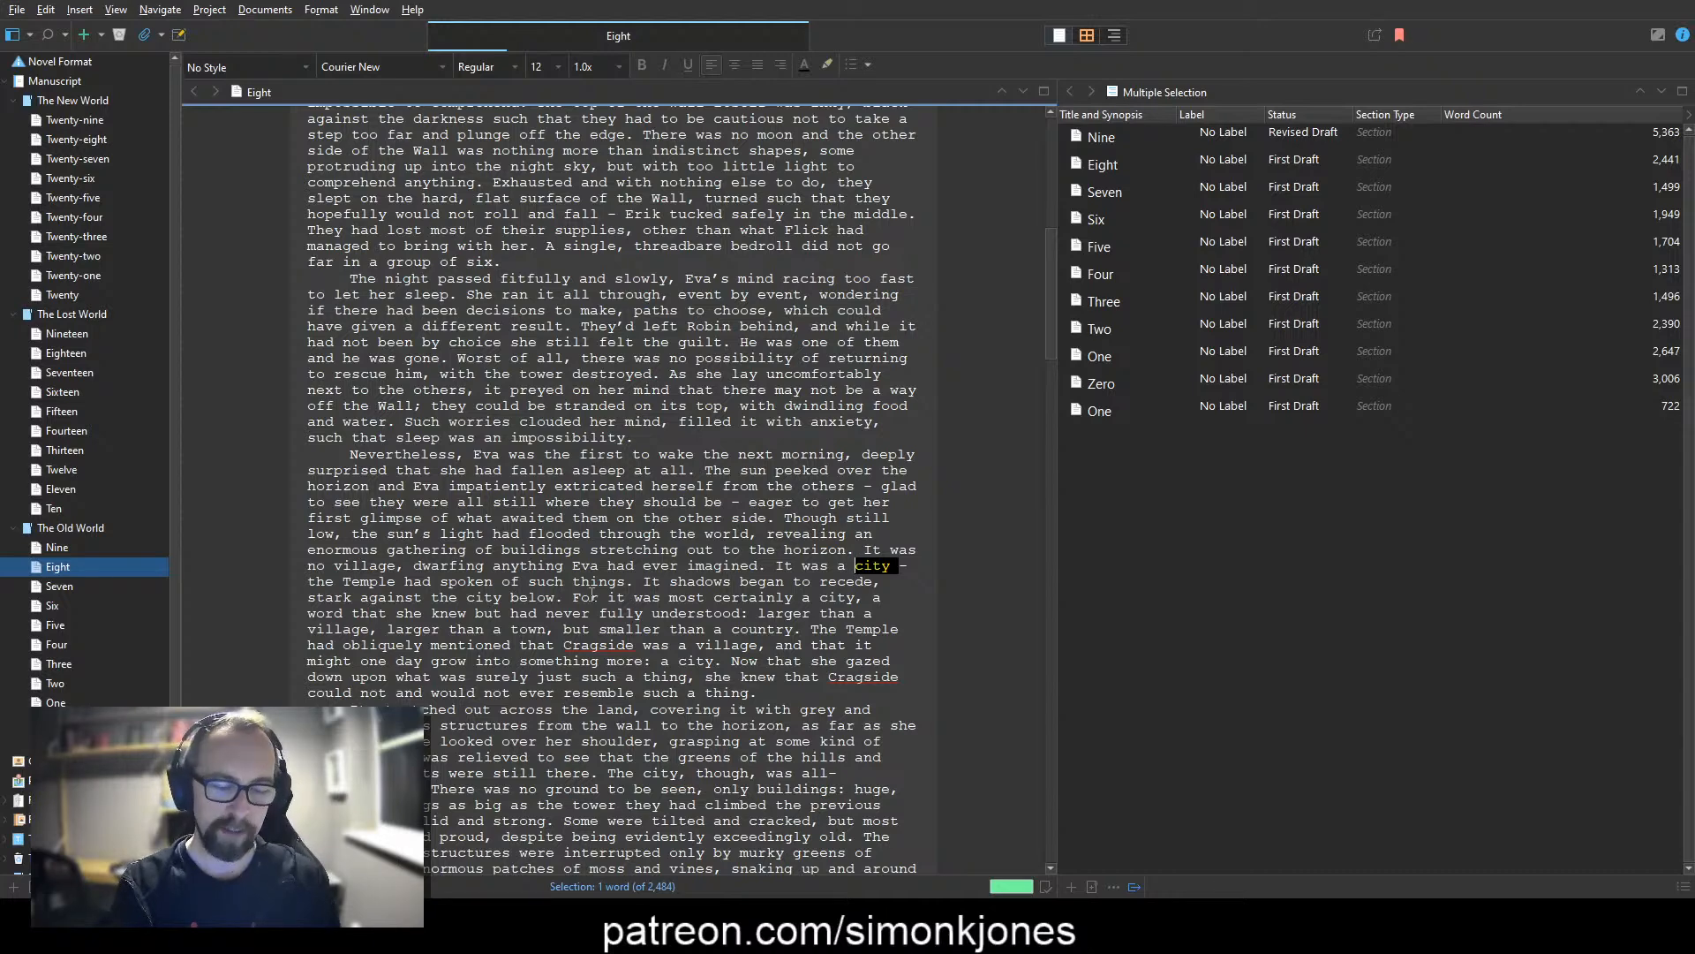
pyautogui.press('Right')
pyautogui.press('Down')
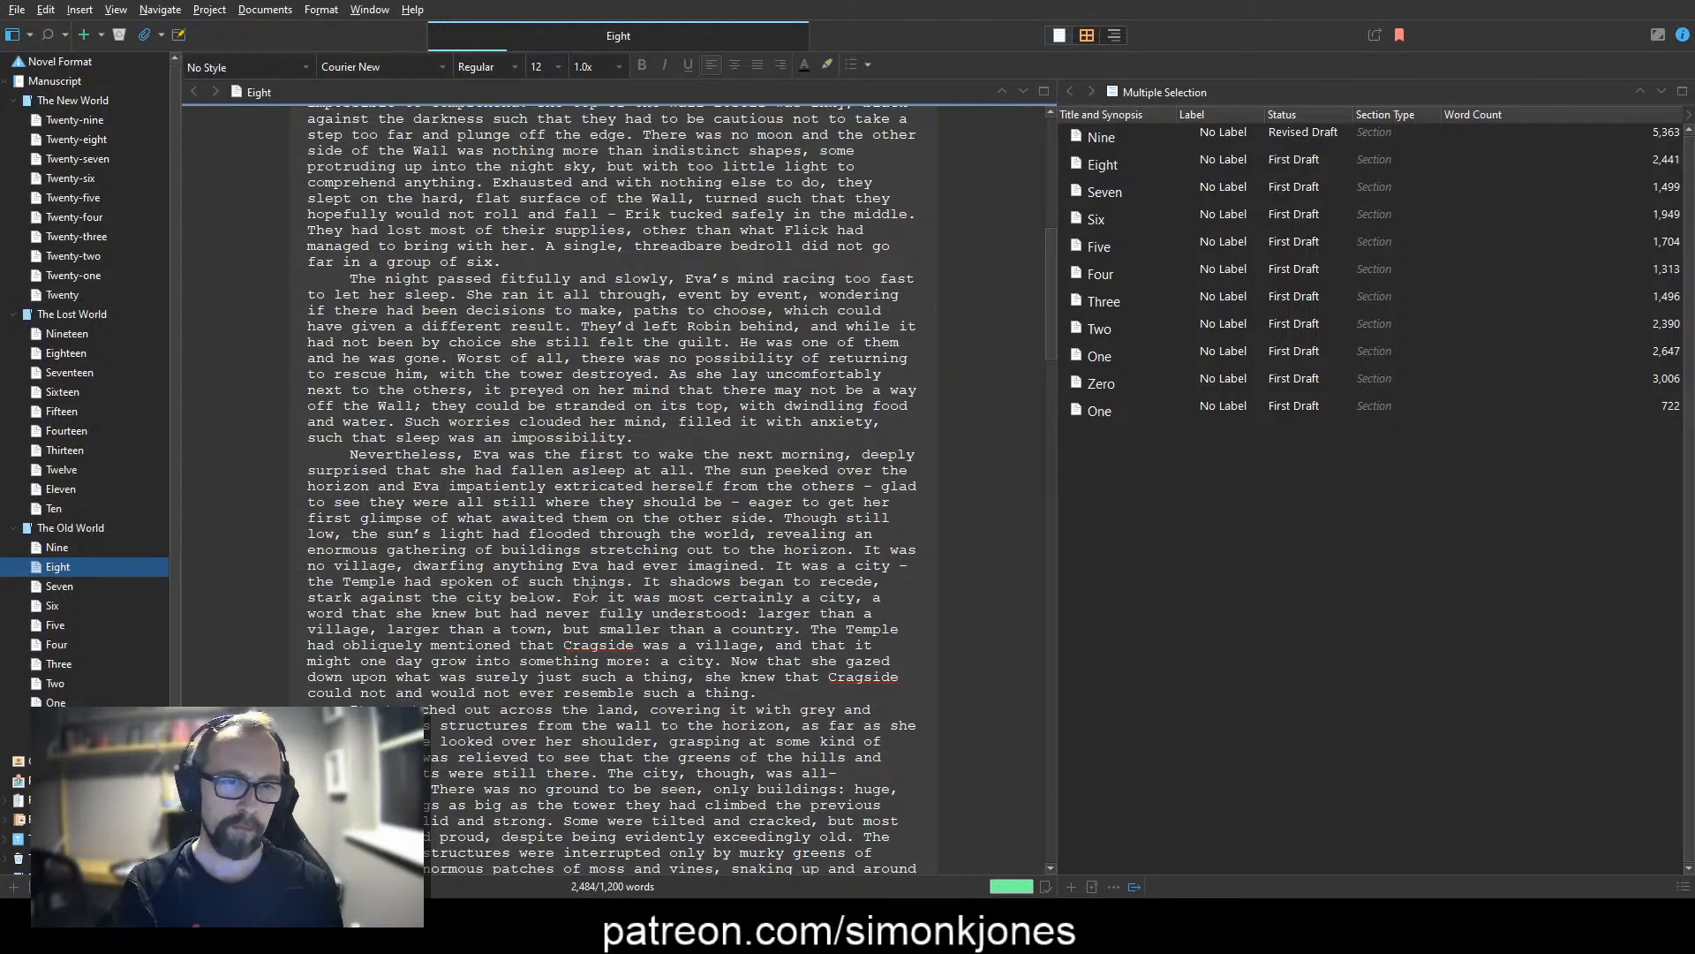
pyautogui.write('in theoretical terms')
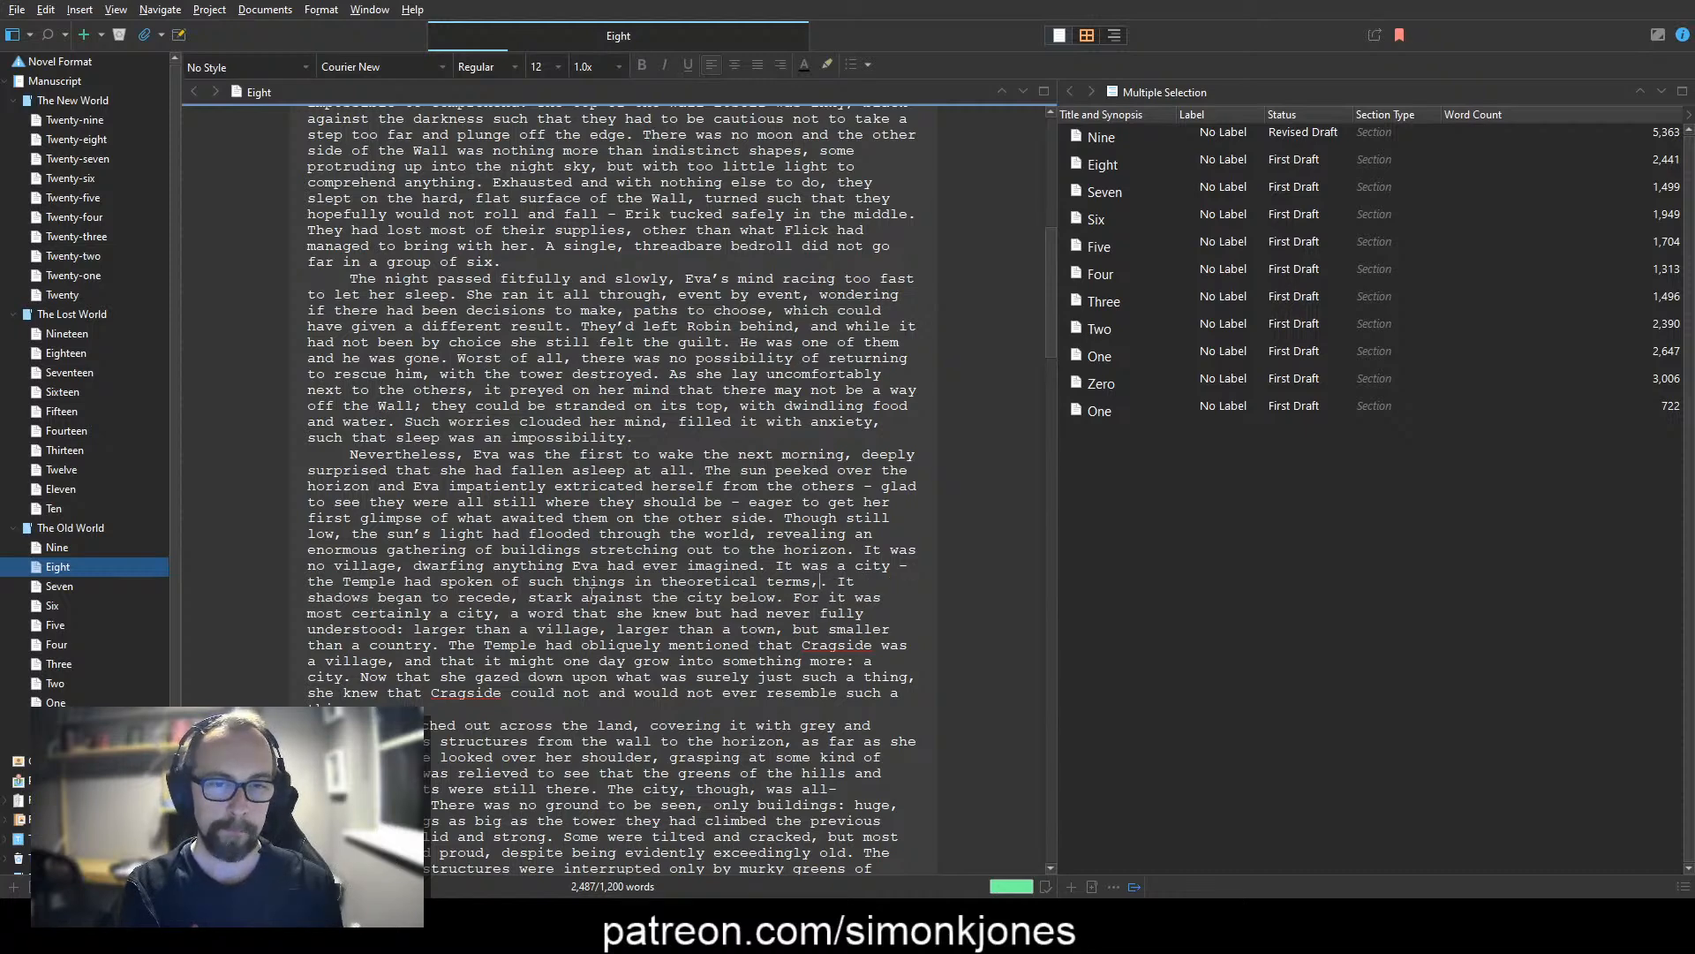
# Step: Complete the Temple sentence with ", a promise of what might lie ahead as Cragside grew."
pyautogui.write(', a promise or')
pyautogui.press('BackSpace')
pyautogui.press('BackSpace')
pyautogui.write('f what might lie ahead ')
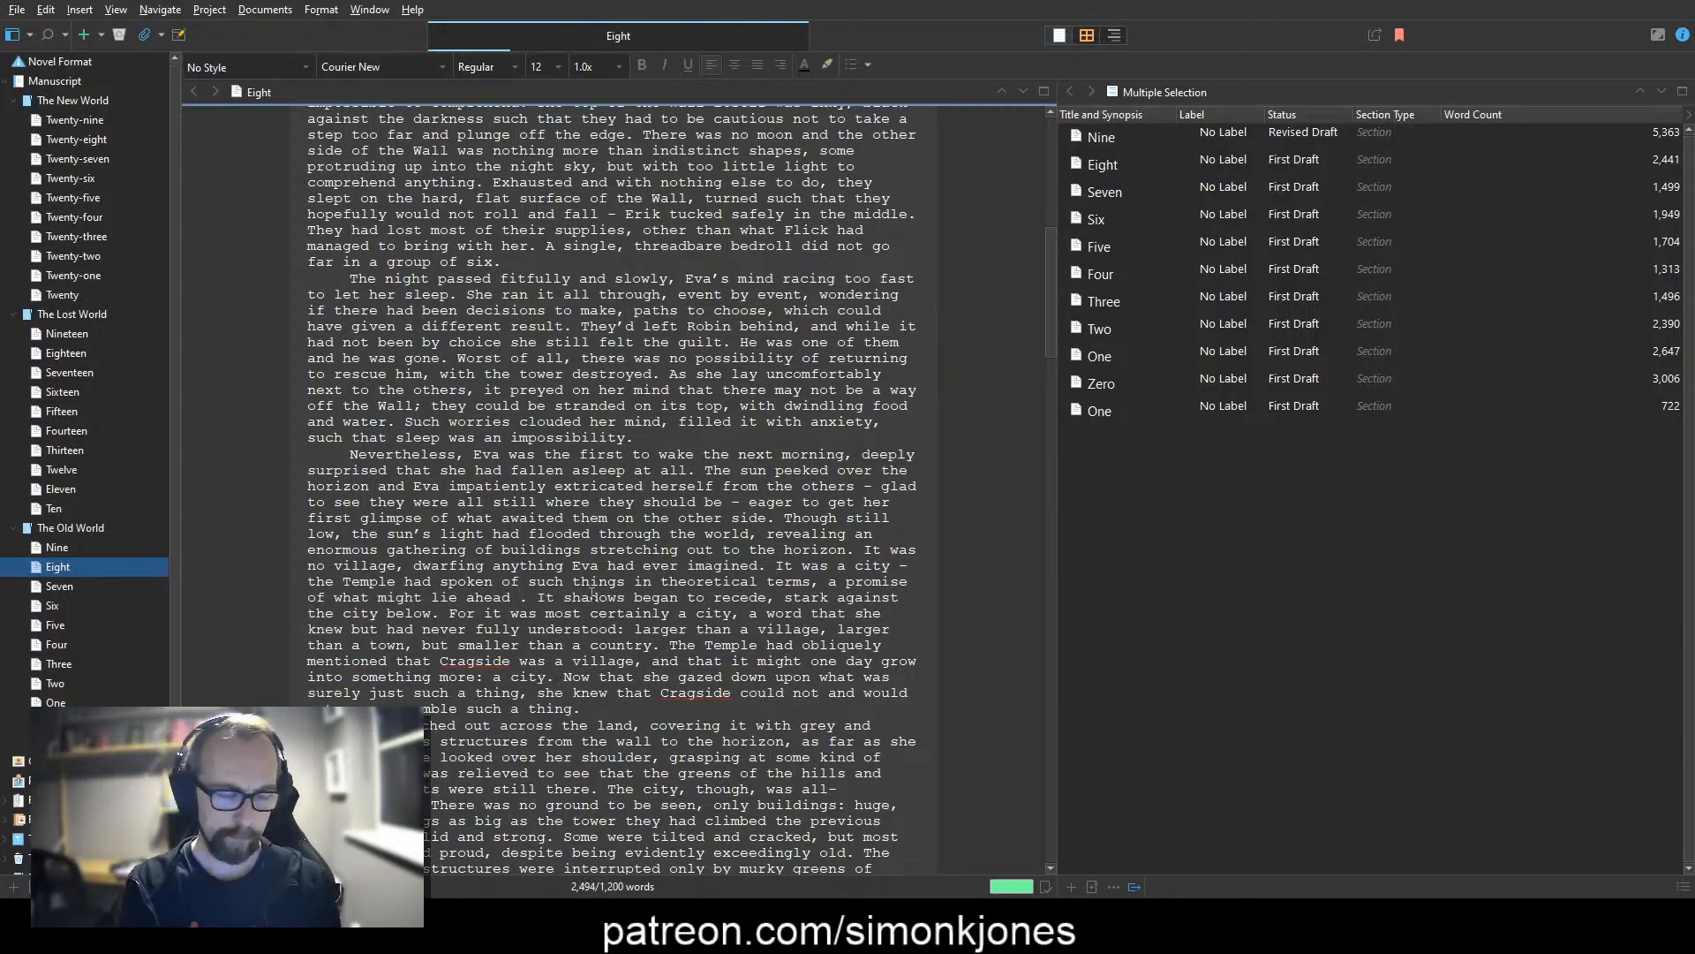
pyautogui.write('as Cragside gre')
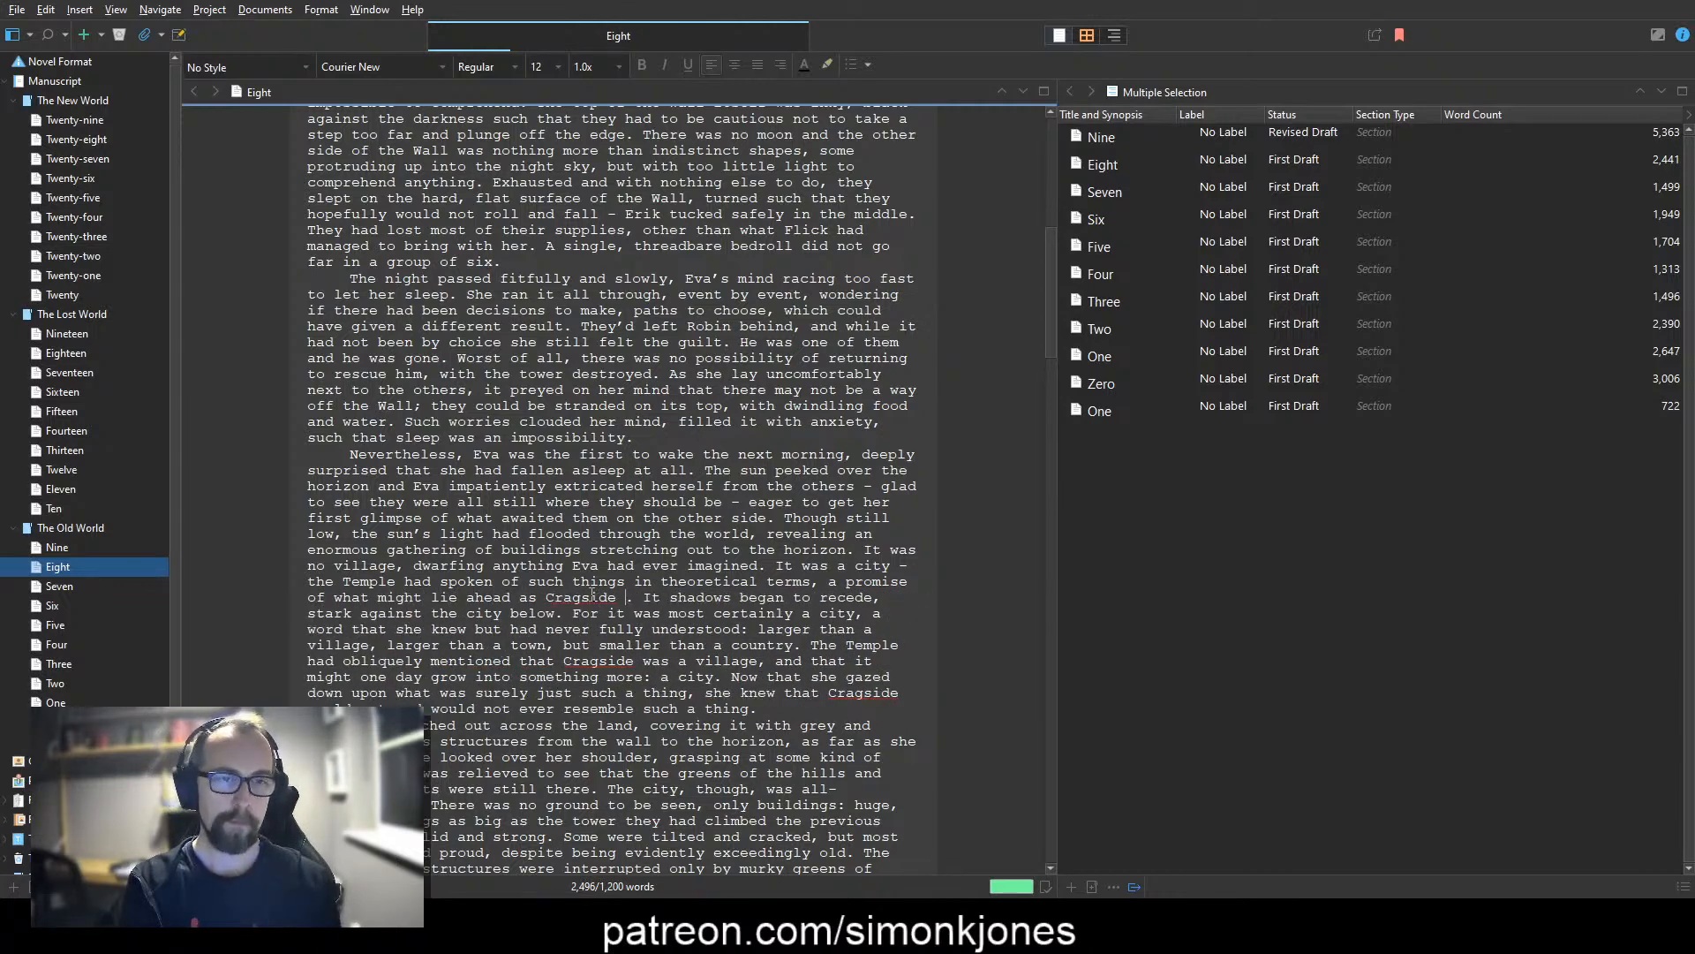
pyautogui.write('w')
pyautogui.press('Right')
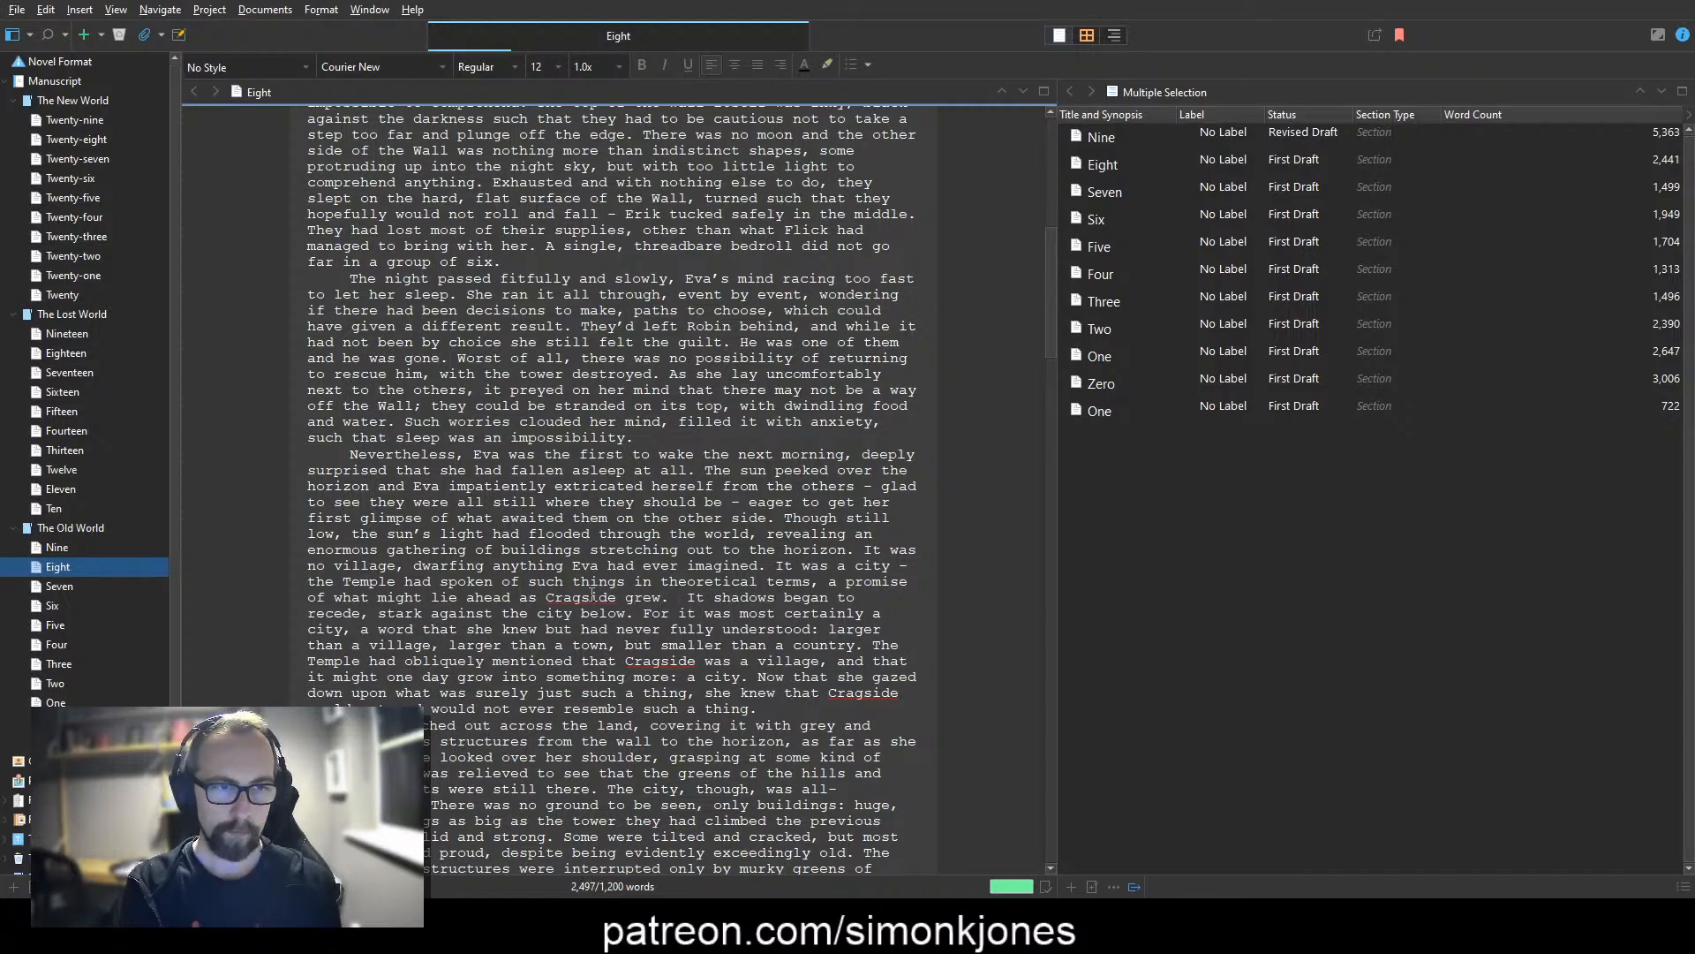
# Step: Begin a new sentence after "Cragside grew." reading "Instead they had found one fully-formed", with only the initial letter capitalised
pyautogui.write('INstead there')
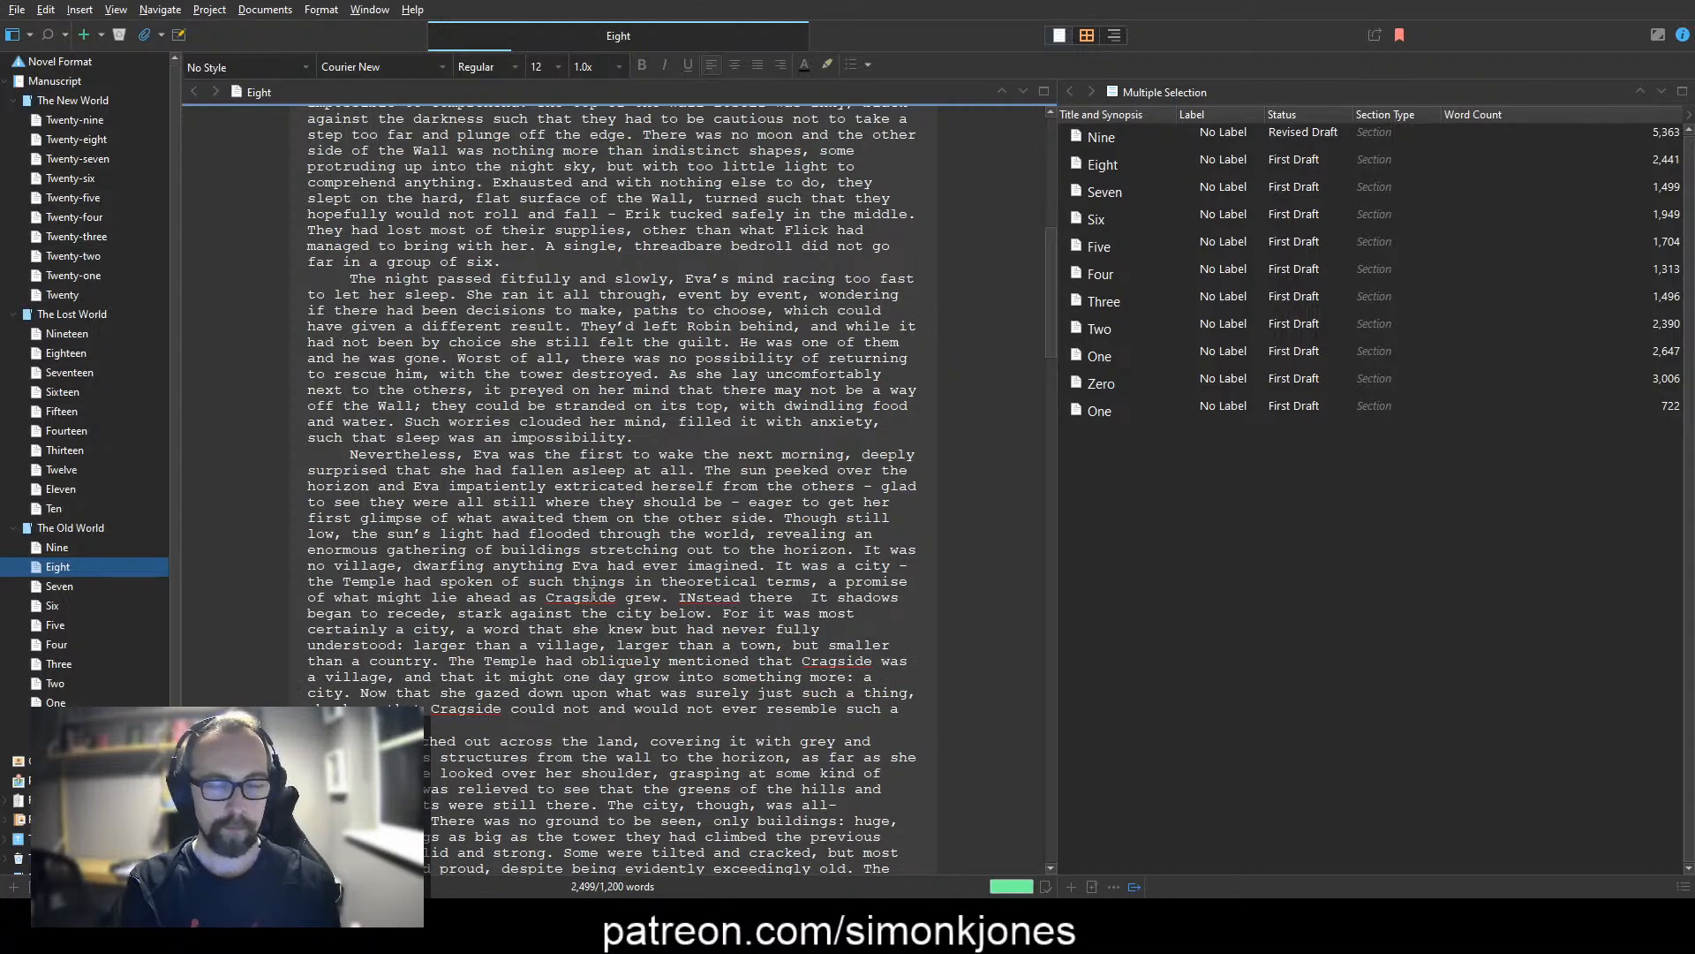
pyautogui.press('BackSpace')
pyautogui.press('BackSpace')
pyautogui.write('y had found one full-')
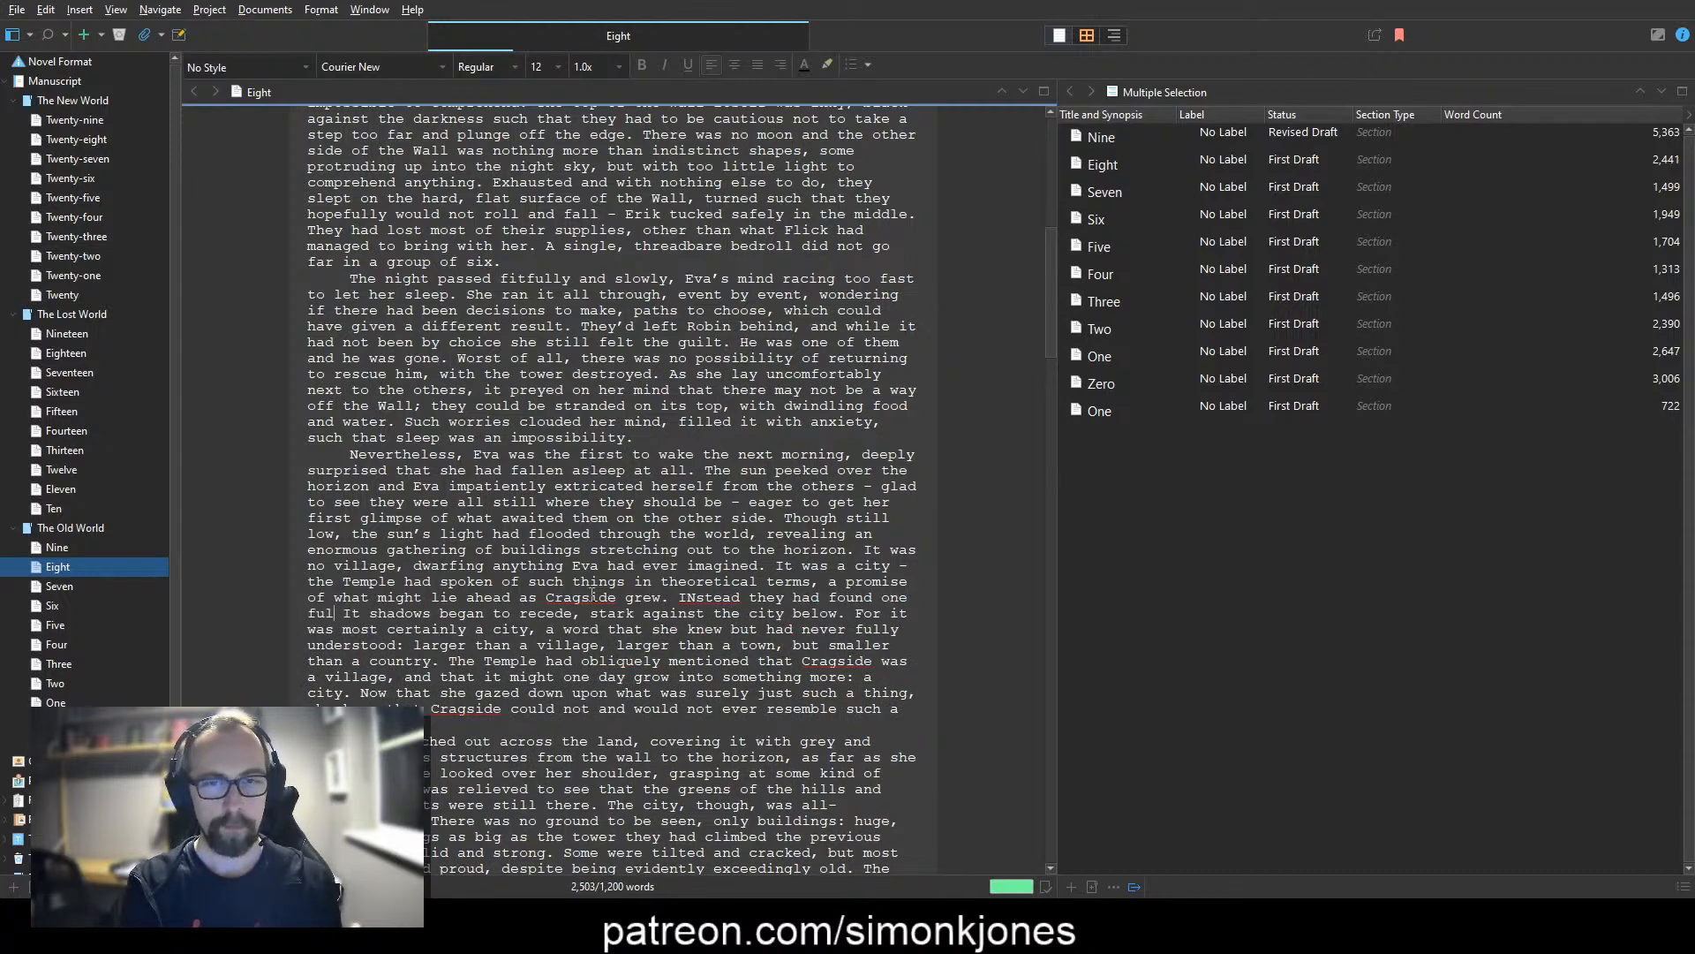
pyautogui.press('BackSpace')
pyautogui.write('y-formed')
pyautogui.hotkey('ctrl', 'Left')
pyautogui.press('Right')
pyautogui.press('Delete')
pyautogui.write('n')
# Step: End the sentence after "fully-formed" with ", hiding behind the Wall."
pyautogui.press('Home')
pyautogui.hotkey('ctrl', 'Right')
pyautogui.press('Left')
pyautogui.write(', hiding behin')
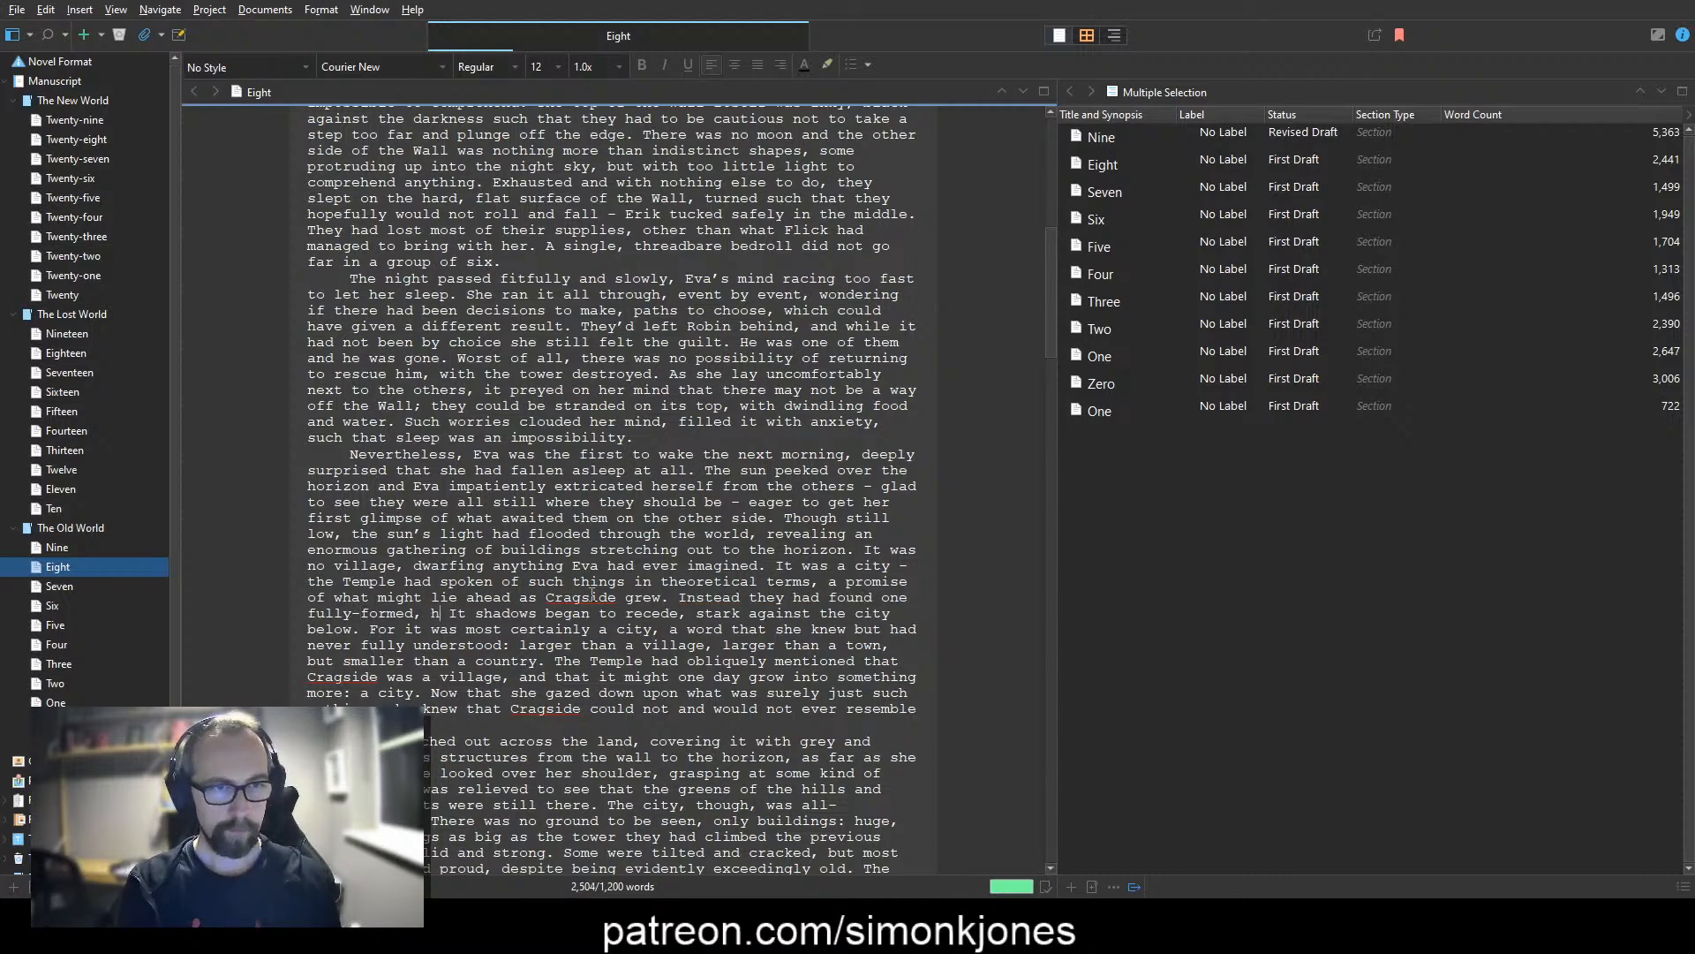
pyautogui.write('d the Wall.')
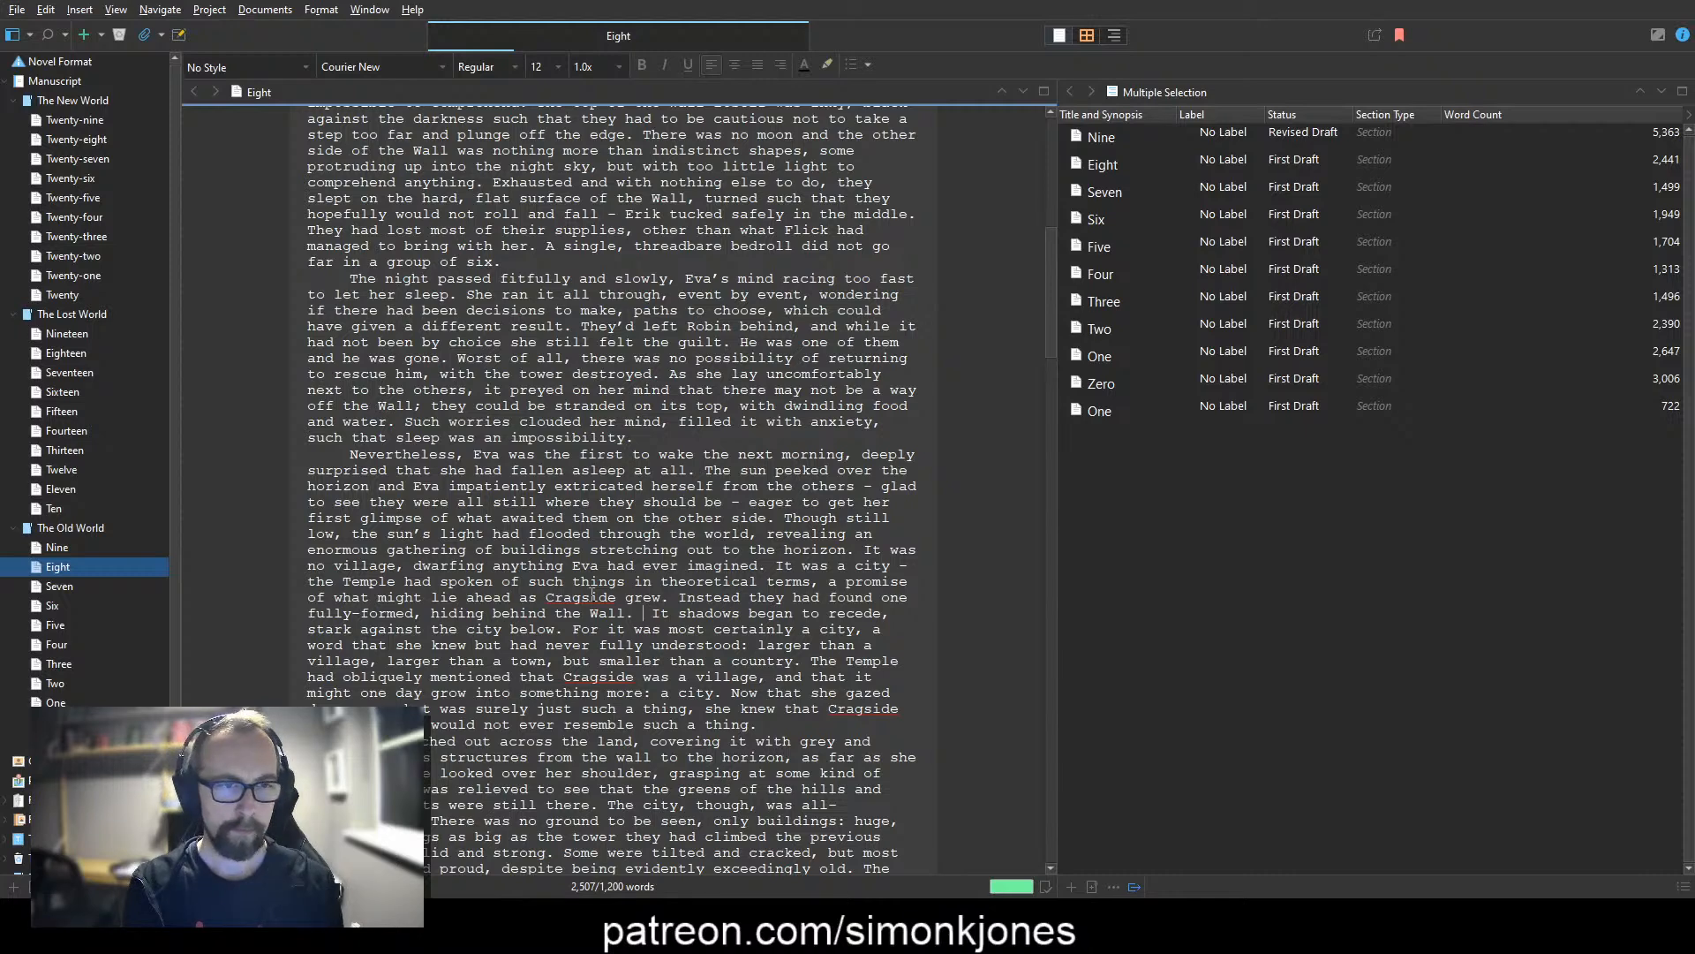
# Step: Delete the old passage after "behind the Wall.", from "It shadows began to recede" through "something more: a city."
pyautogui.write('T')
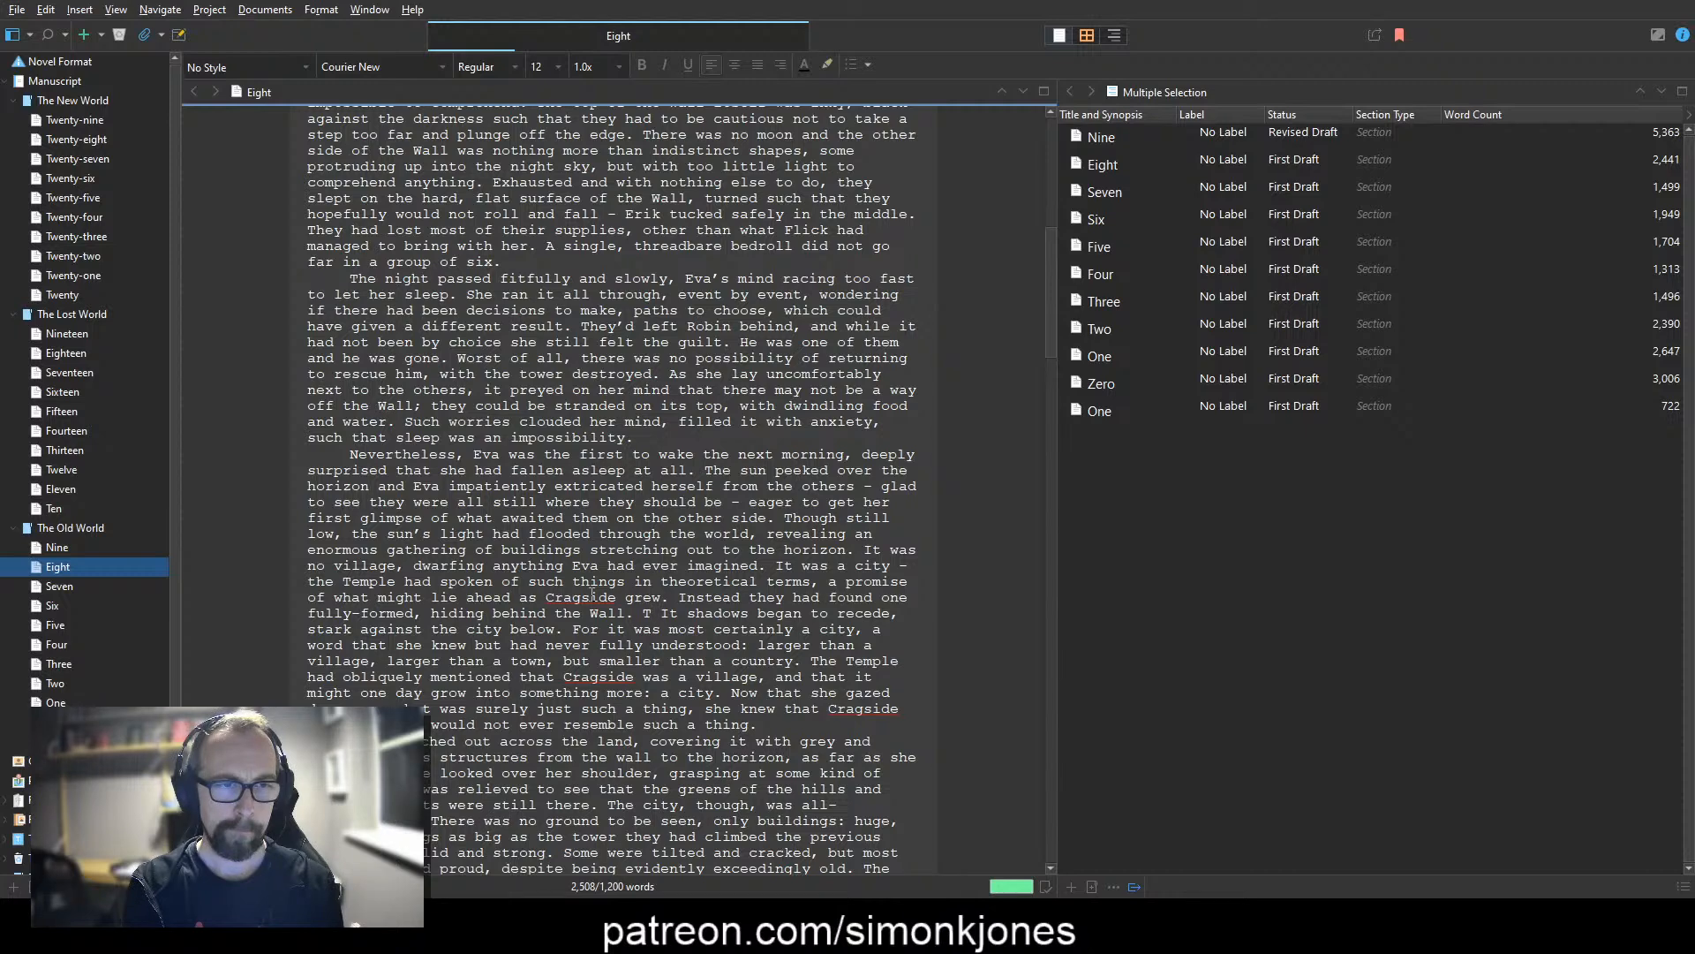
pyautogui.press('BackSpace')
pyautogui.hotkey('shift', 'Down')
pyautogui.hotkey('shift', 'Down')
pyautogui.hotkey('shift', 'Down')
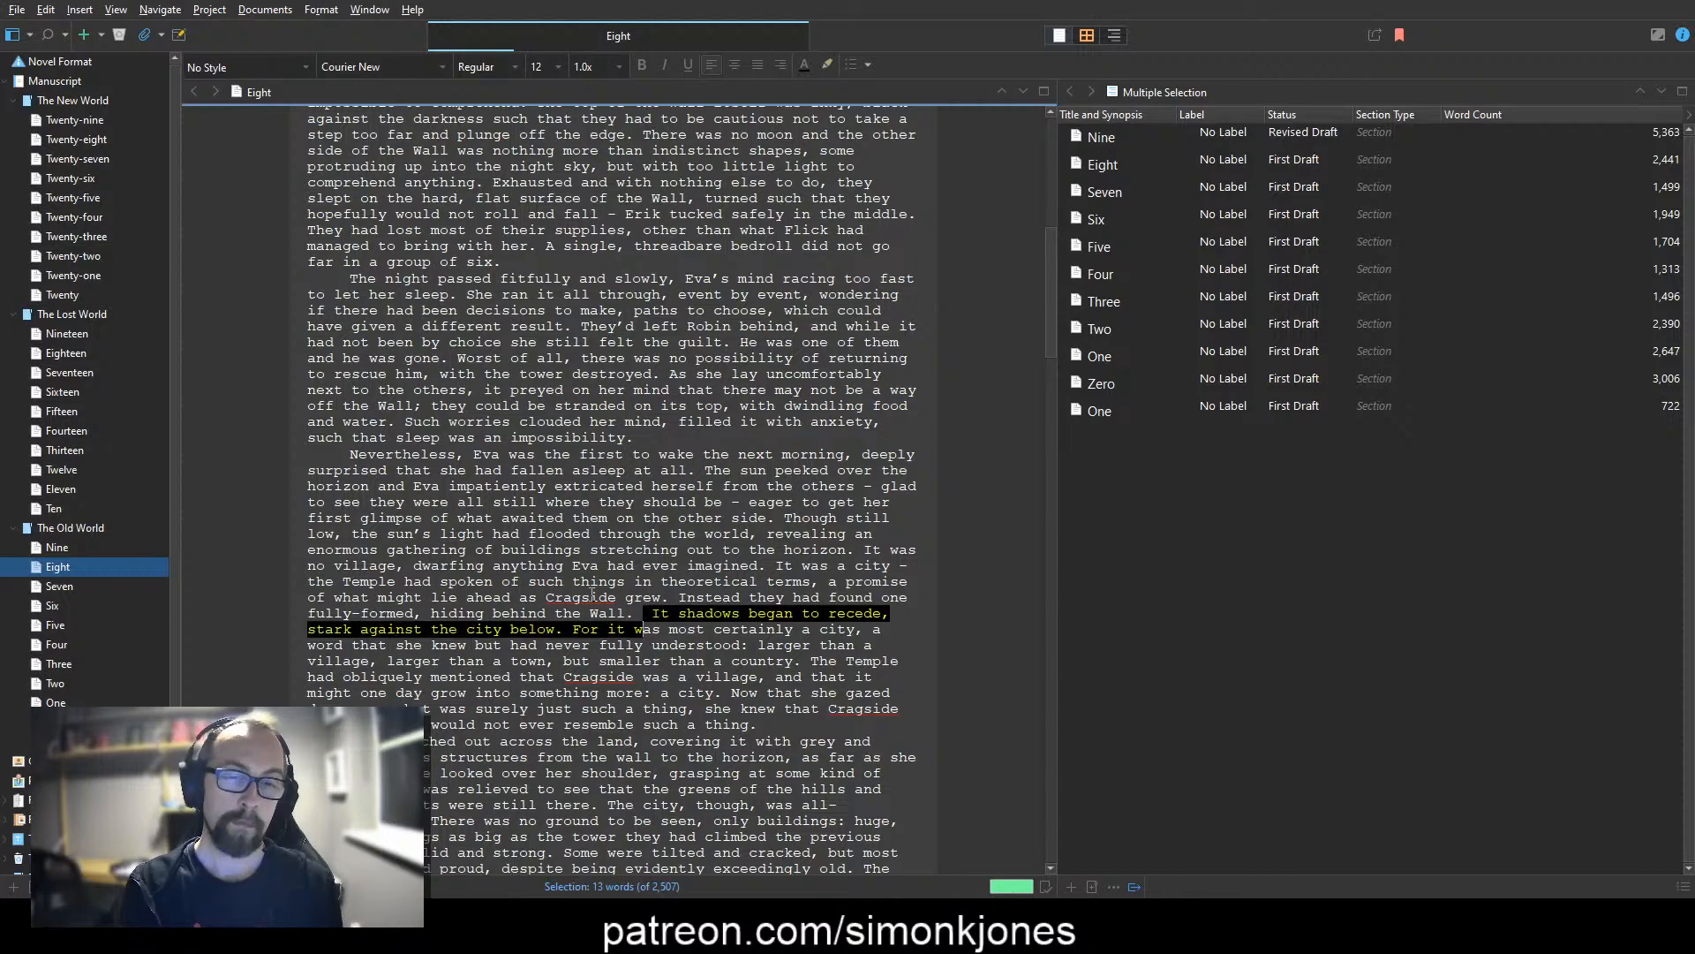
pyautogui.hotkey('shift', 'Right')
pyautogui.hotkey('shift', 'Right')
pyautogui.hotkey('shift', 'Right')
pyautogui.hotkey('shift', 'Right')
pyautogui.hotkey('shift', 'Right')
pyautogui.hotkey('shift', 'Right')
pyautogui.hotkey('shift', 'Right')
pyautogui.hotkey('shift', 'Right')
pyautogui.hotkey('shift', 'Right')
pyautogui.hotkey('shift', 'Right')
pyautogui.hotkey('shift', 'Right')
pyautogui.hotkey('shift', 'Right')
pyautogui.hotkey('shift', 'Right')
pyautogui.hotkey('shift', 'Right')
pyautogui.hotkey('shift', 'Right')
pyautogui.hotkey('shift', 'Right')
pyautogui.hotkey('shift', 'Right')
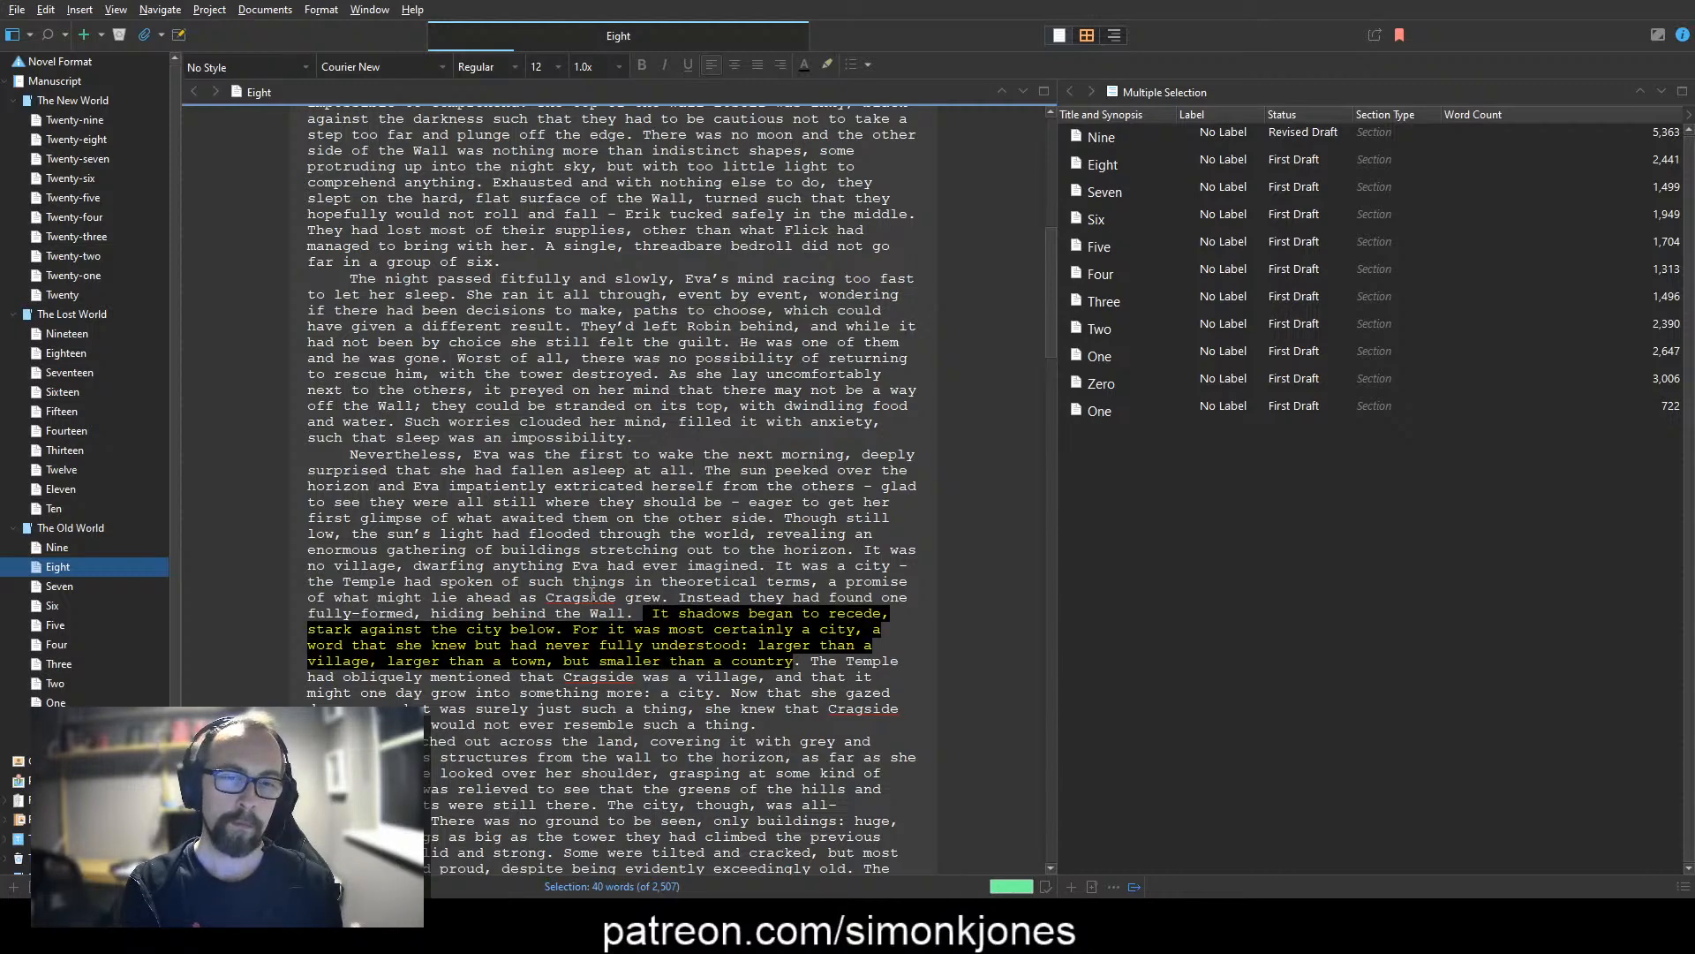
pyautogui.hotkey('shift', 'Down')
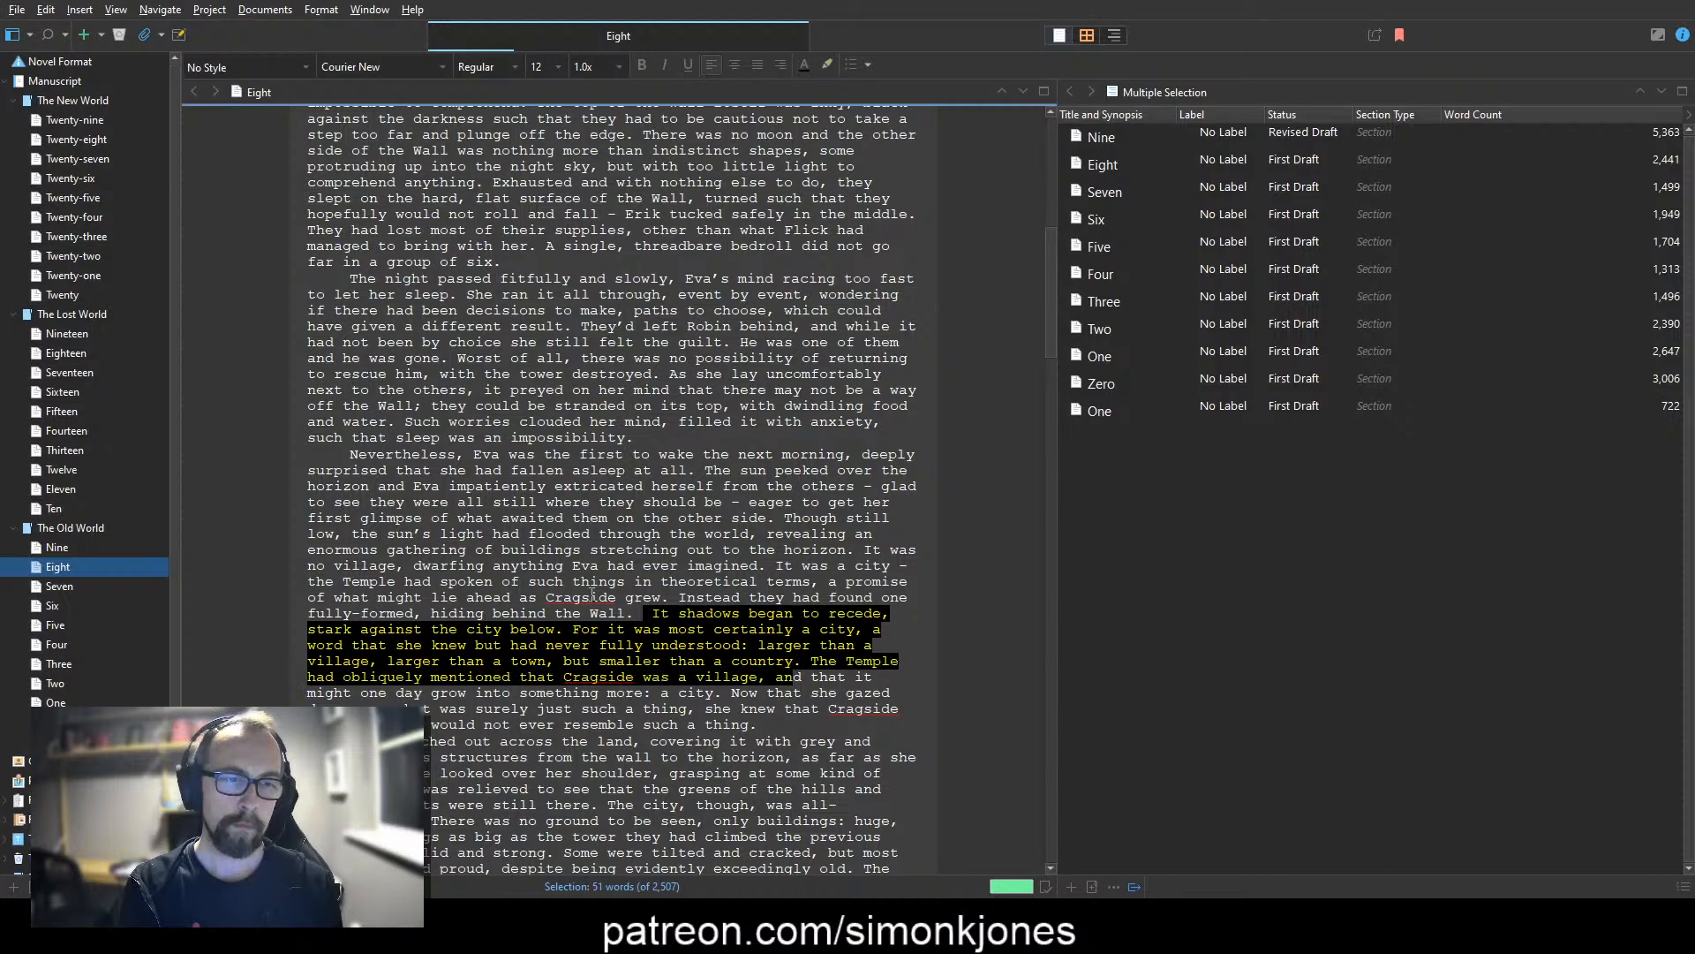
pyautogui.hotkey('shift', 'Down')
pyautogui.hotkey('shift', 'Left')
pyautogui.hotkey('shift', 'Left')
pyautogui.hotkey('shift', 'Left')
pyautogui.hotkey('shift', 'Left')
pyautogui.hotkey('shift', 'Left')
pyautogui.hotkey('shift', 'Left')
pyautogui.hotkey('shift', 'Left')
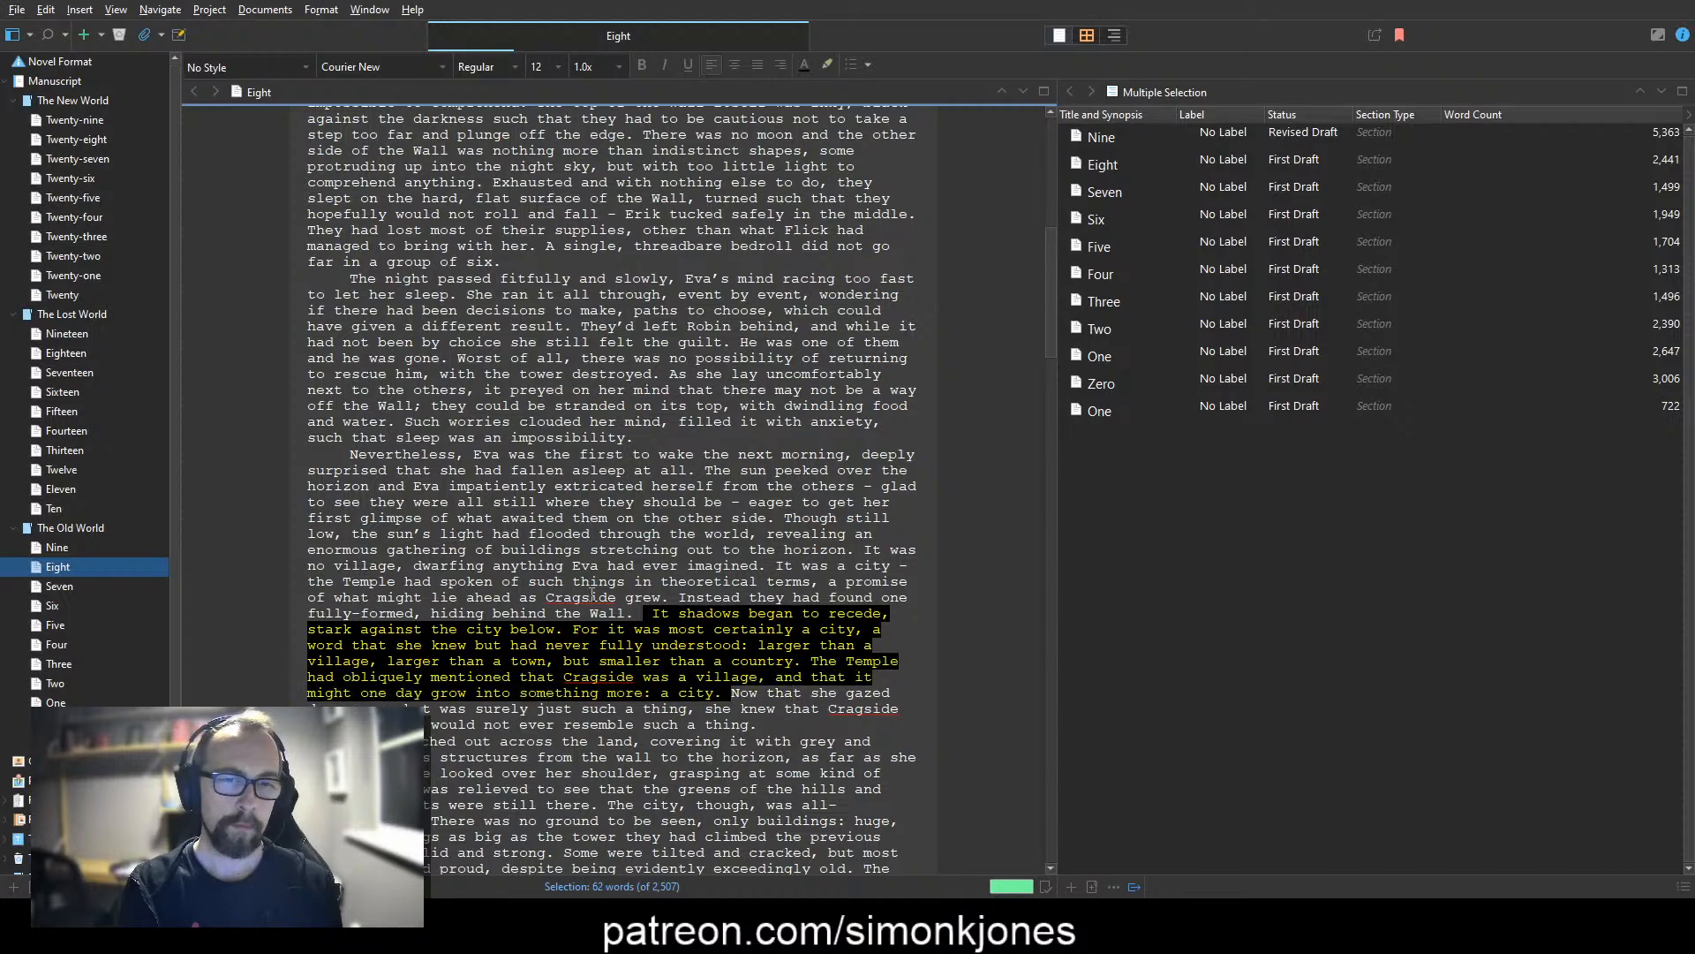
pyautogui.press('Delete')
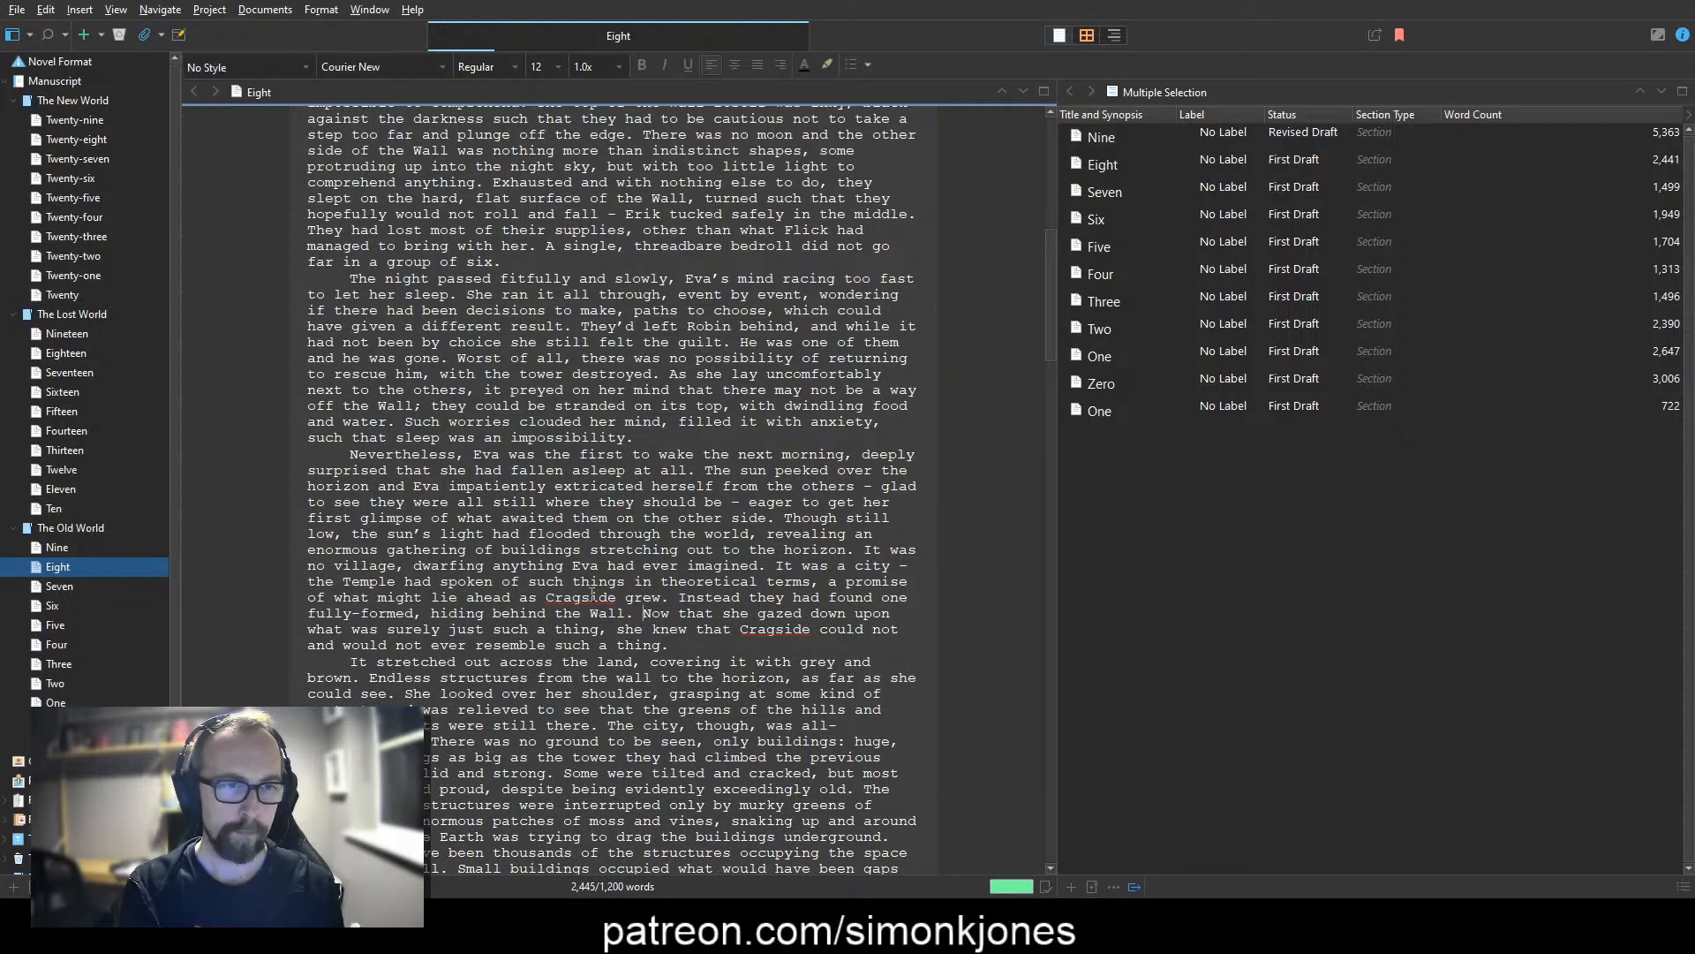
# Step: Replace the full stop after "behind the Wall" with ", and she knew with certainty as she looked upon it that"
pyautogui.press('BackSpace')
pyautogui.press('BackSpace')
pyautogui.write(', ')
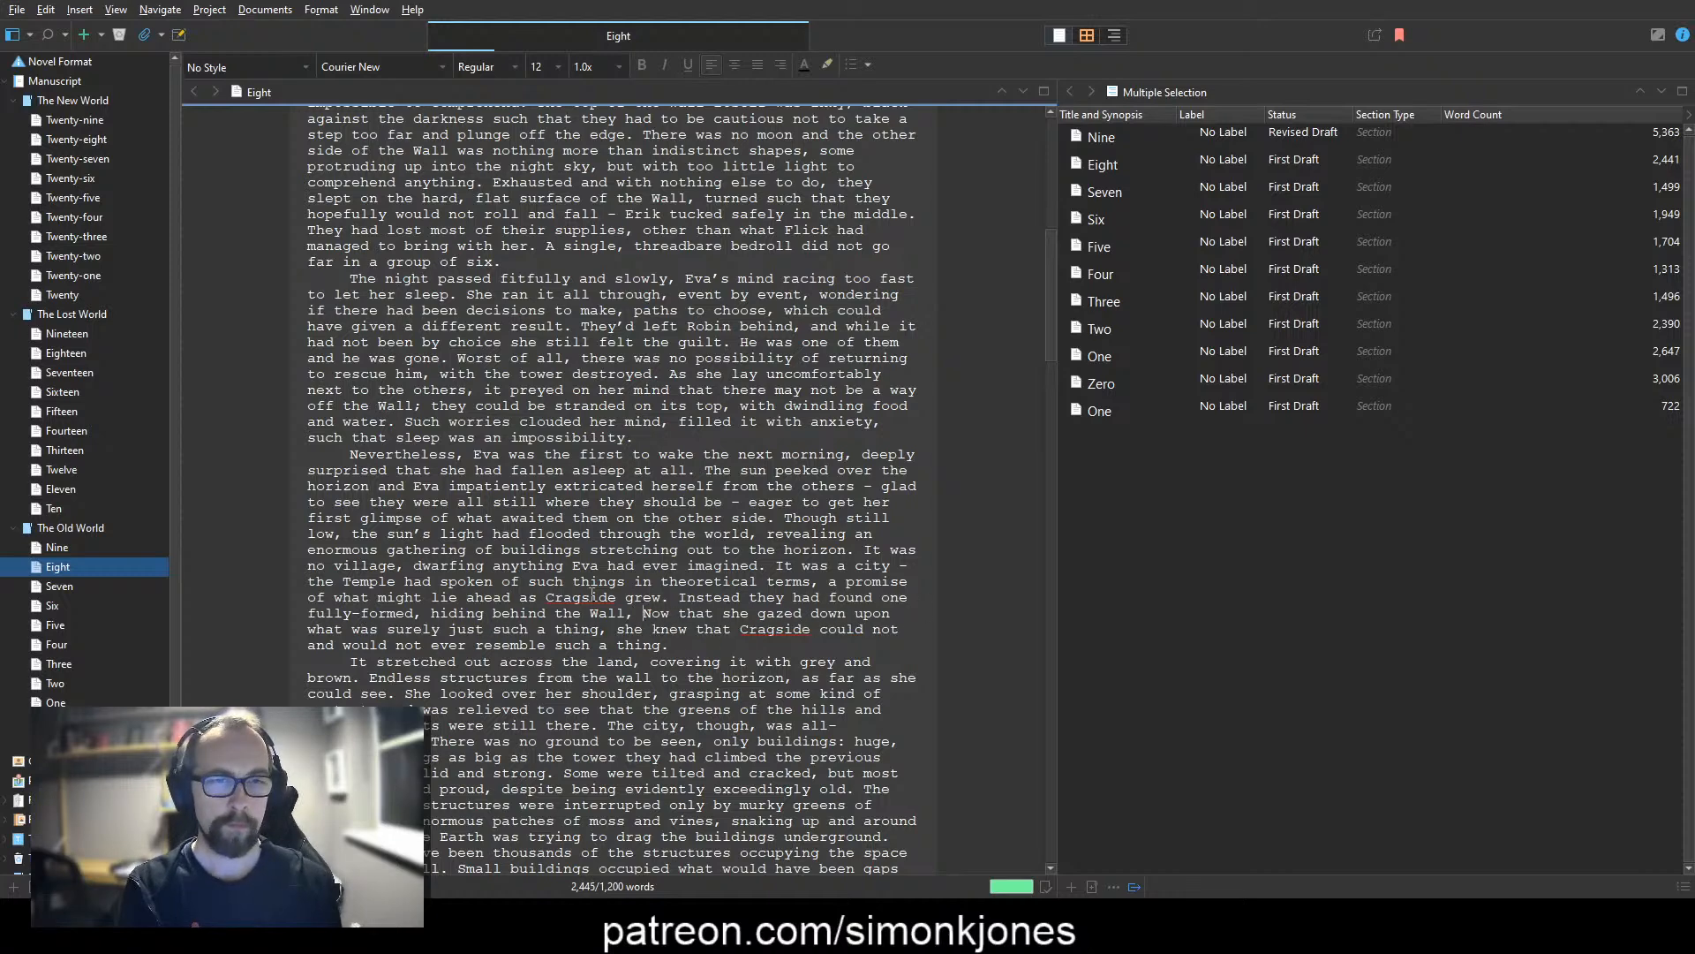
pyautogui.write('and she kn')
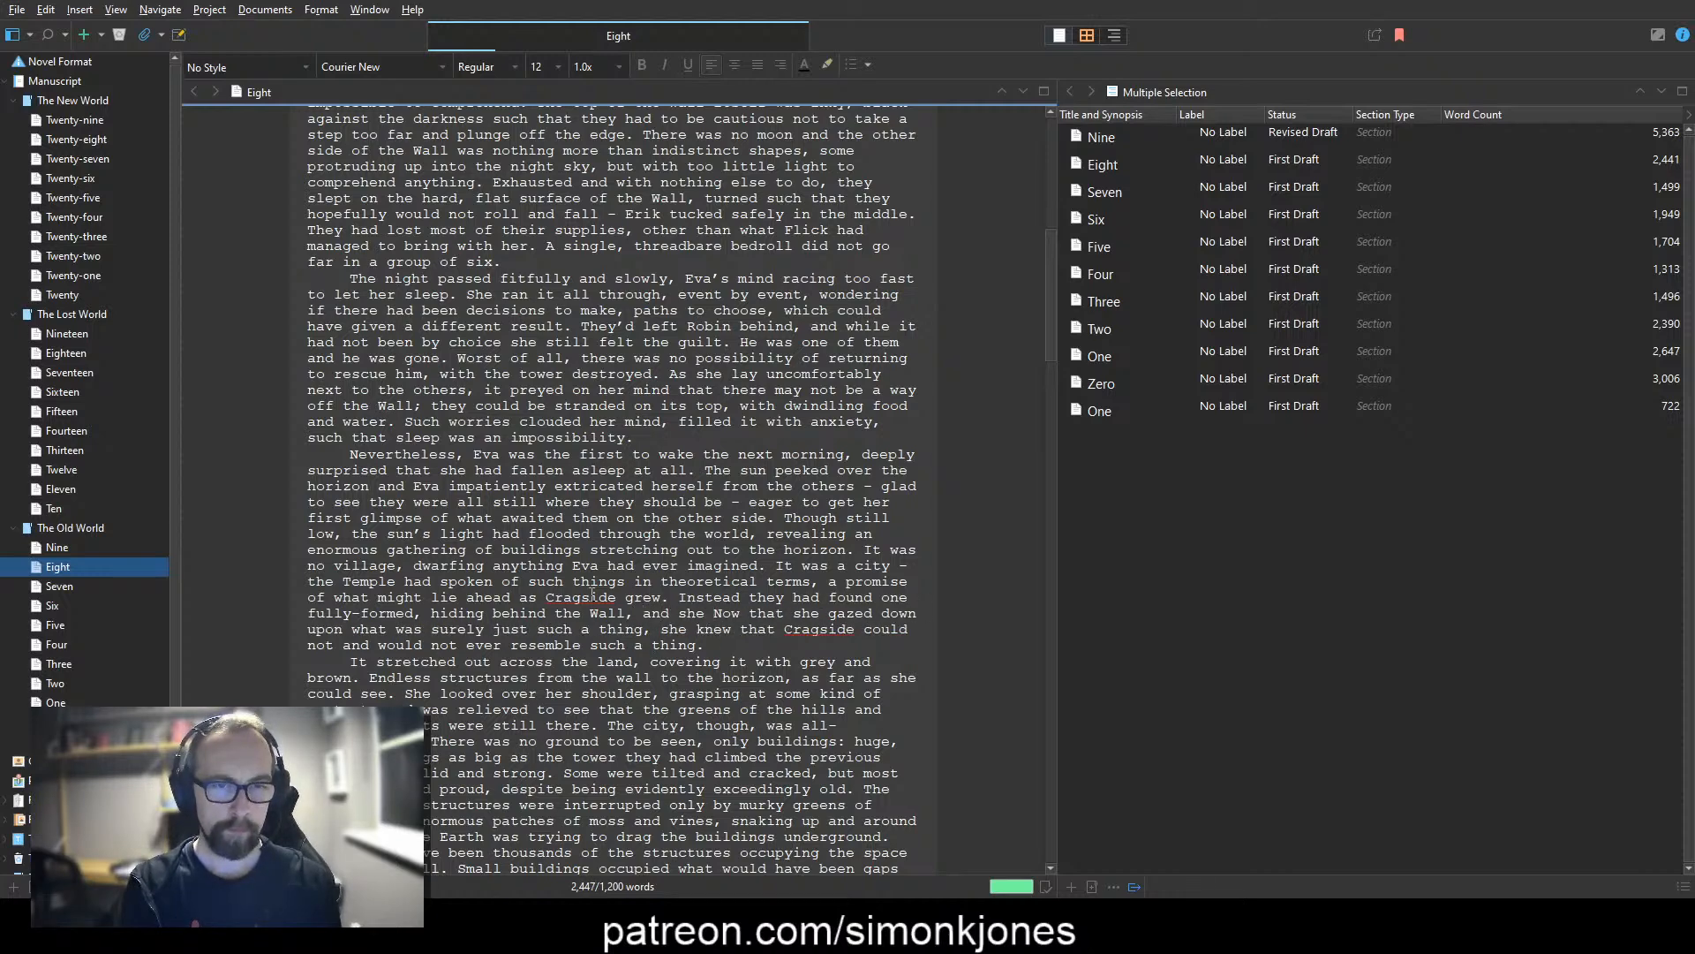
pyautogui.write('ew with certai')
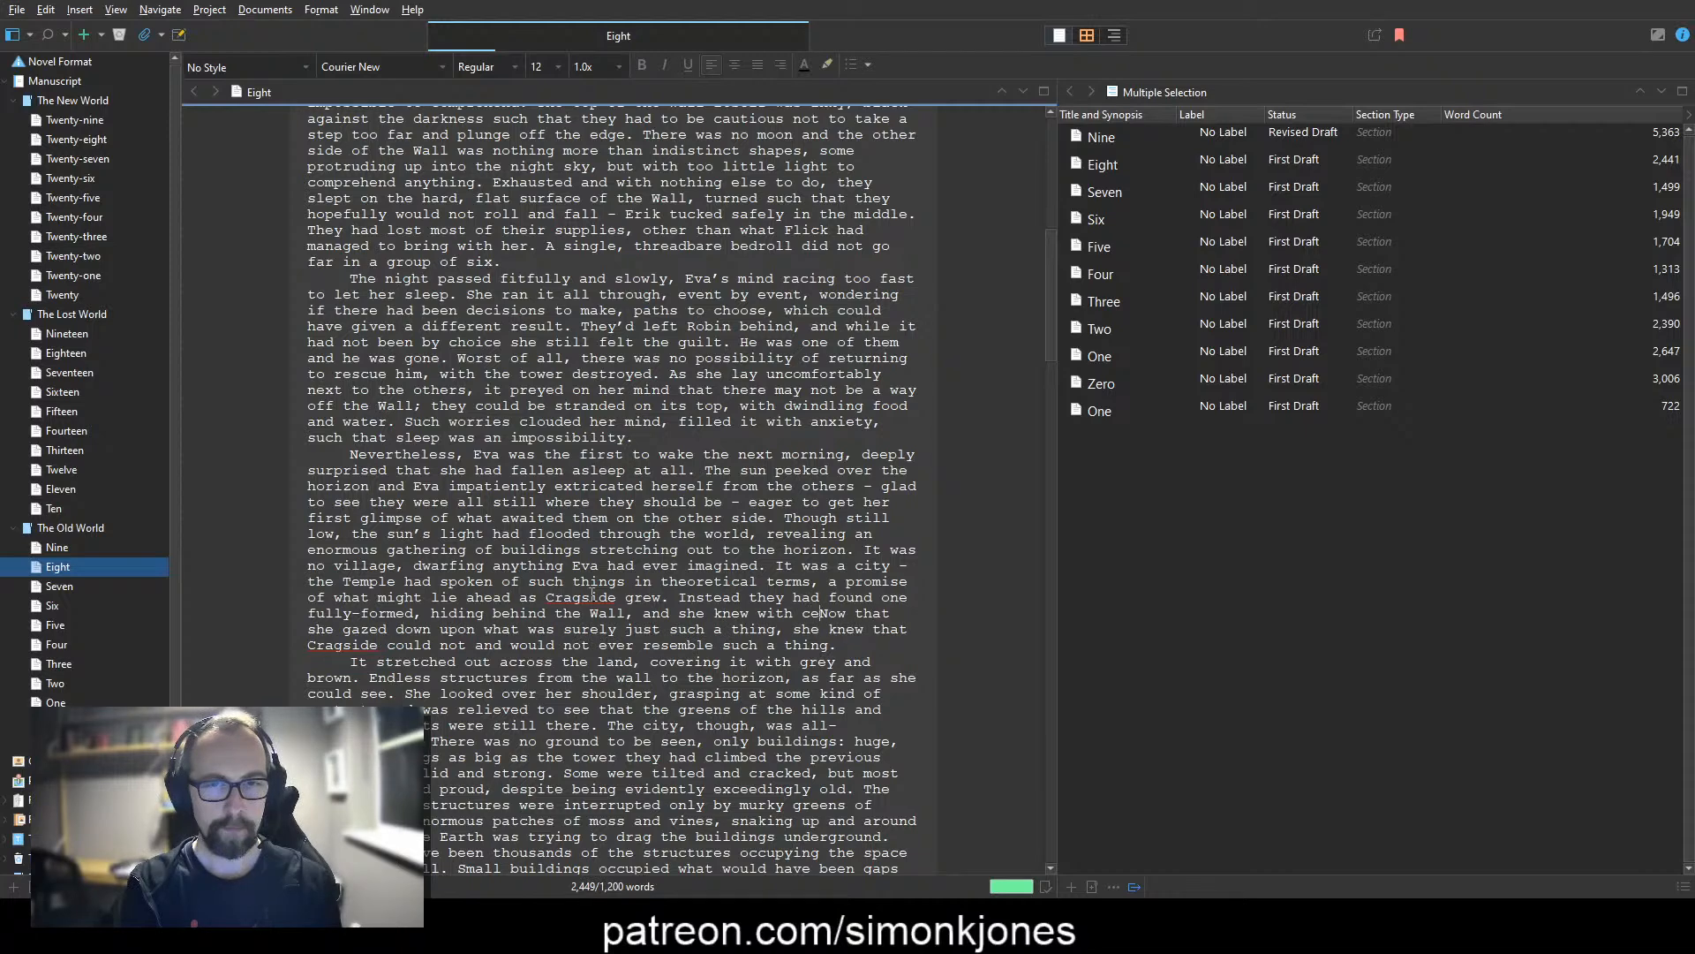
pyautogui.write('nty as she looked ')
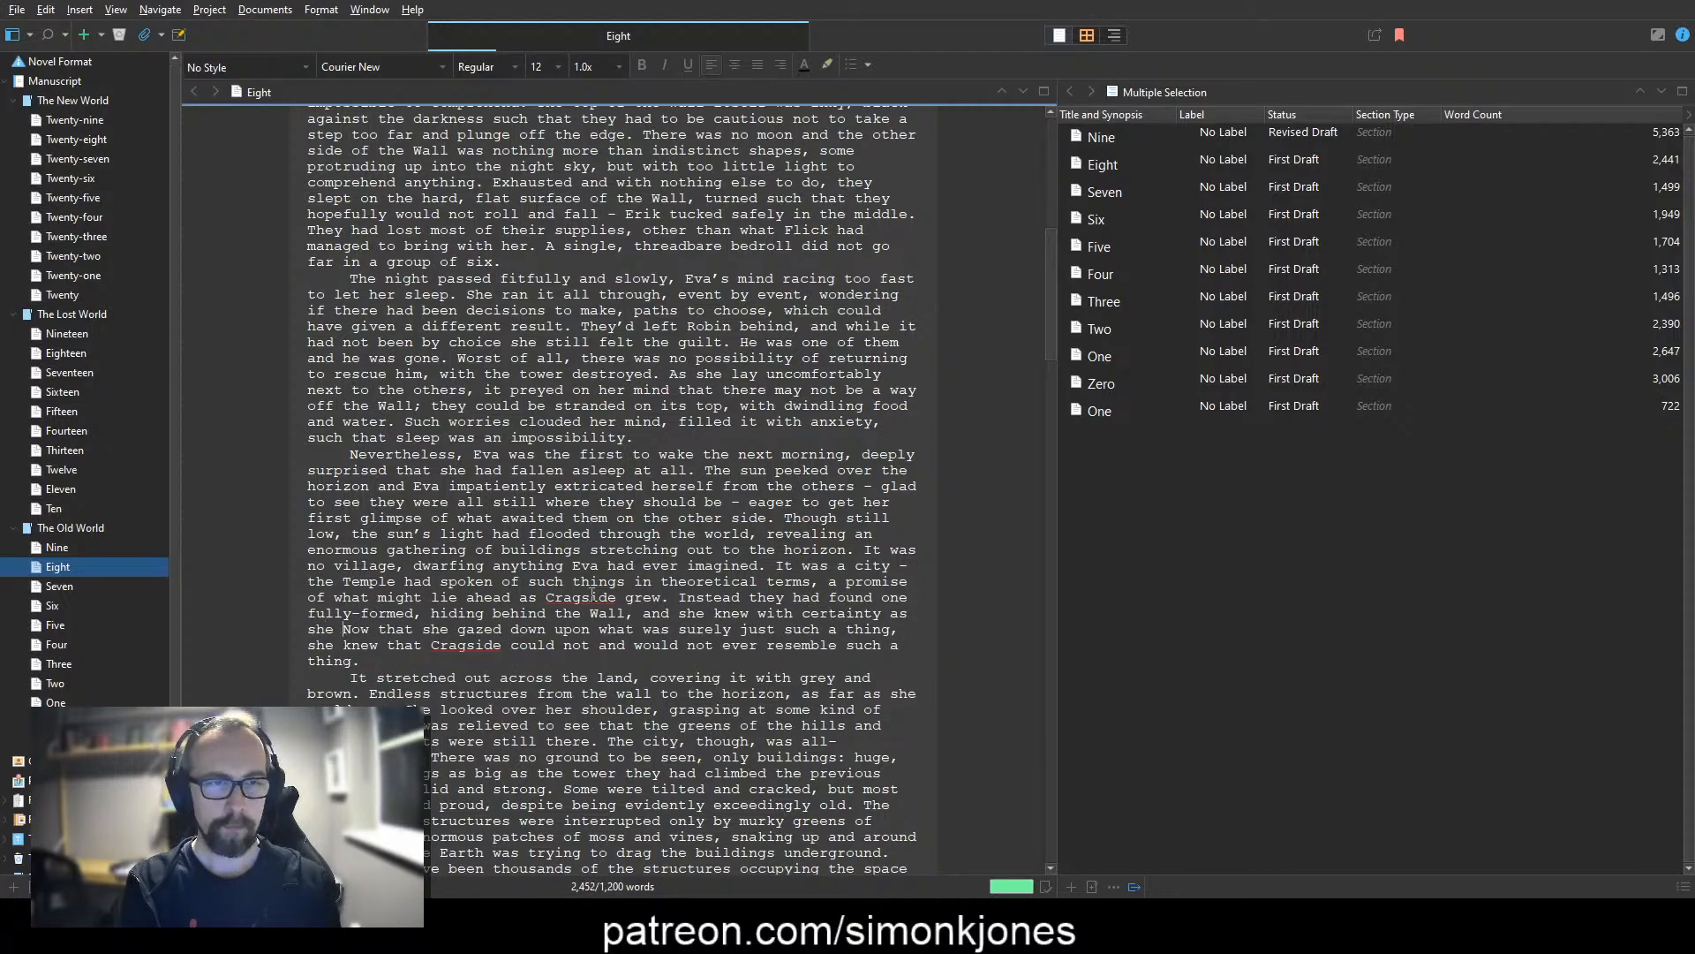
pyautogui.write('upon it that')
# Step: Delete the leftover words "Now that she gazed down upon what was surely just such a thing, she knew that" before "Cragside could not"
pyautogui.hotkey('shift', 'Down')
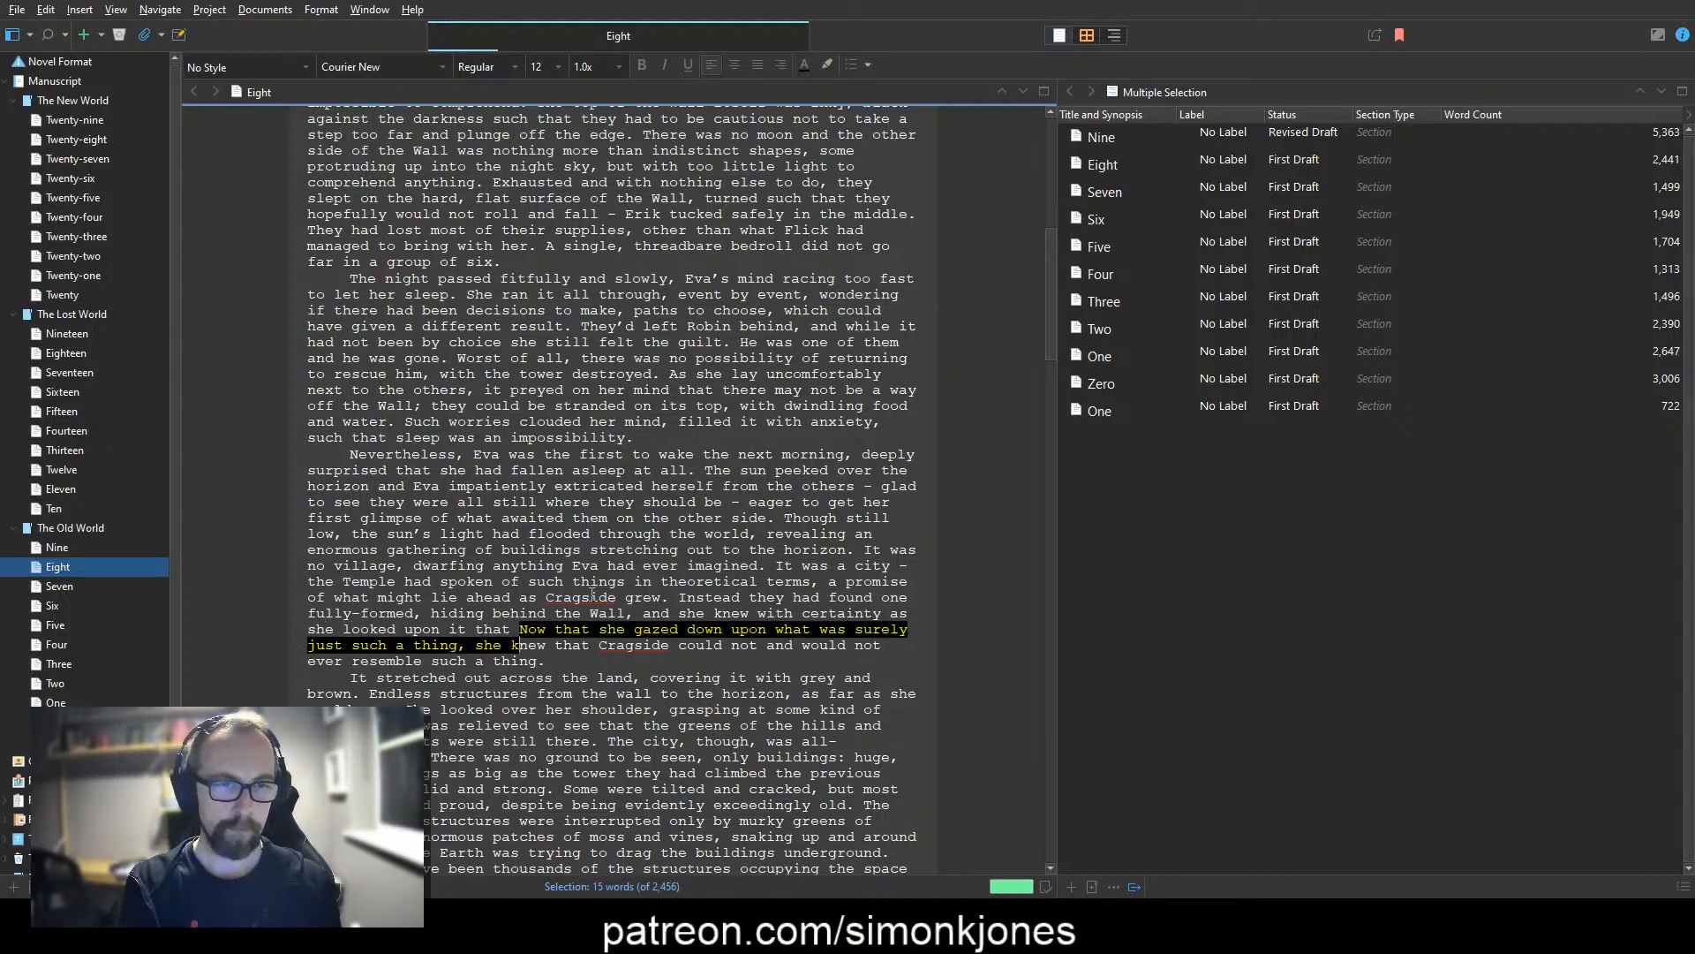
pyautogui.hotkey('ctrl', 'shift', 'Right')
pyautogui.hotkey('ctrl', 'shift', 'Right')
pyautogui.press('BackSpace')
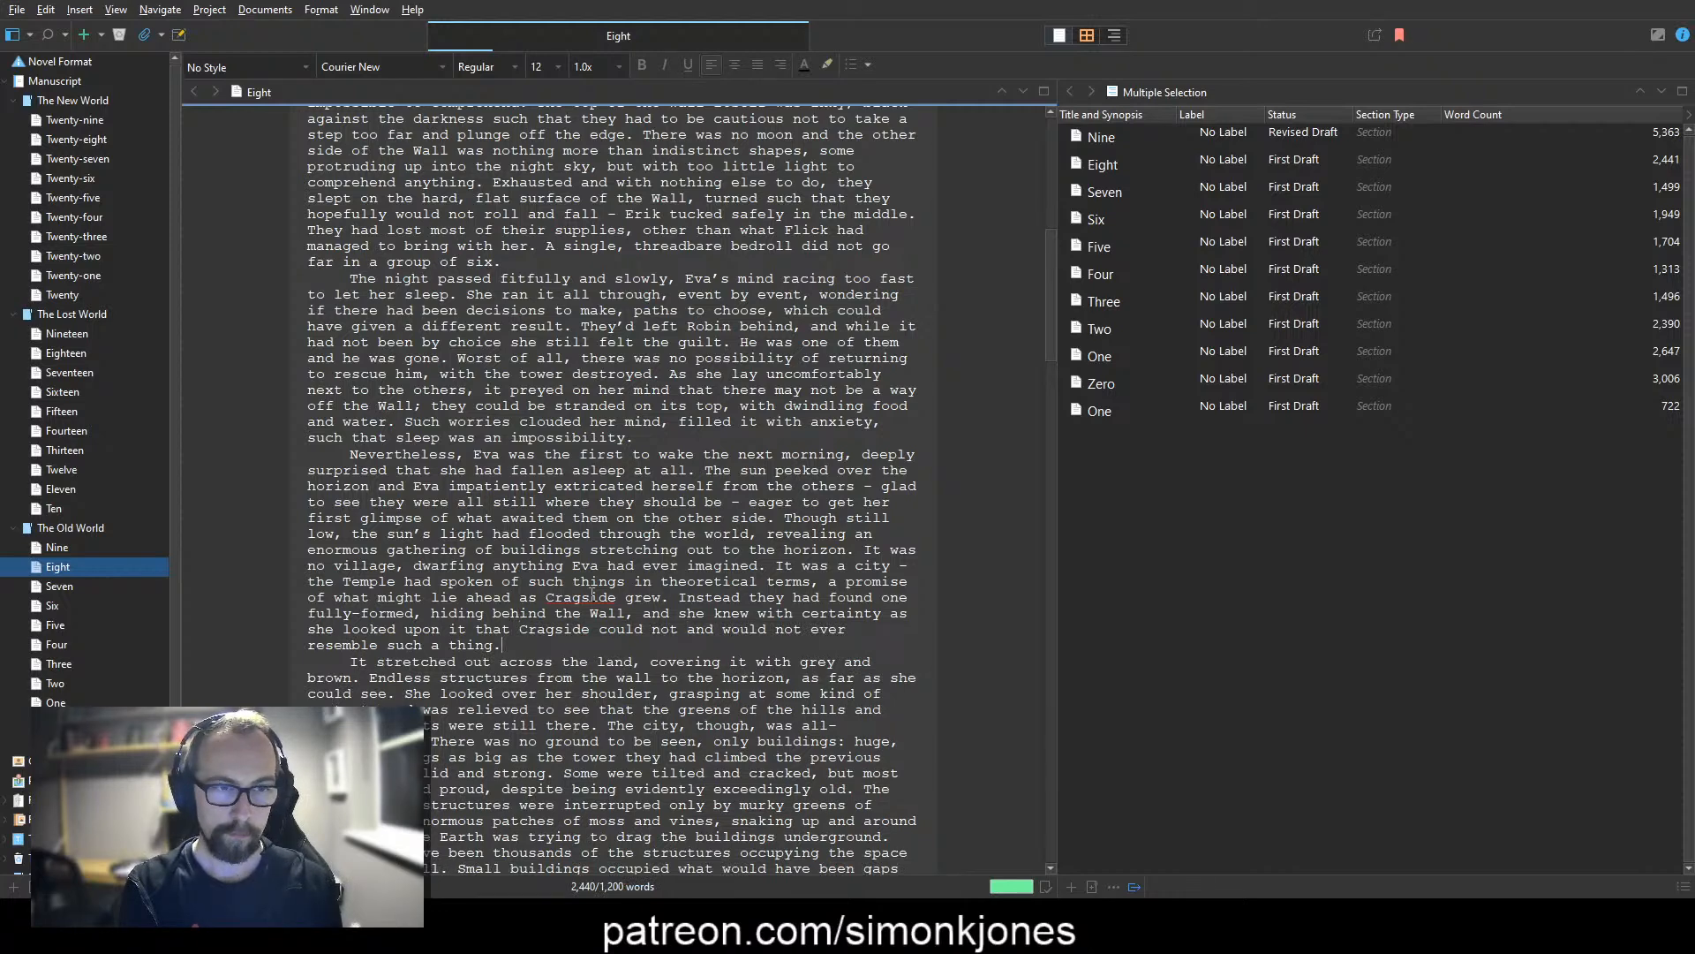
# Step: Begin a new sentence at the end of the paragraph reading "It was incomprehensibly large and constructed"
pyautogui.write('It was im')
pyautogui.write('comp')
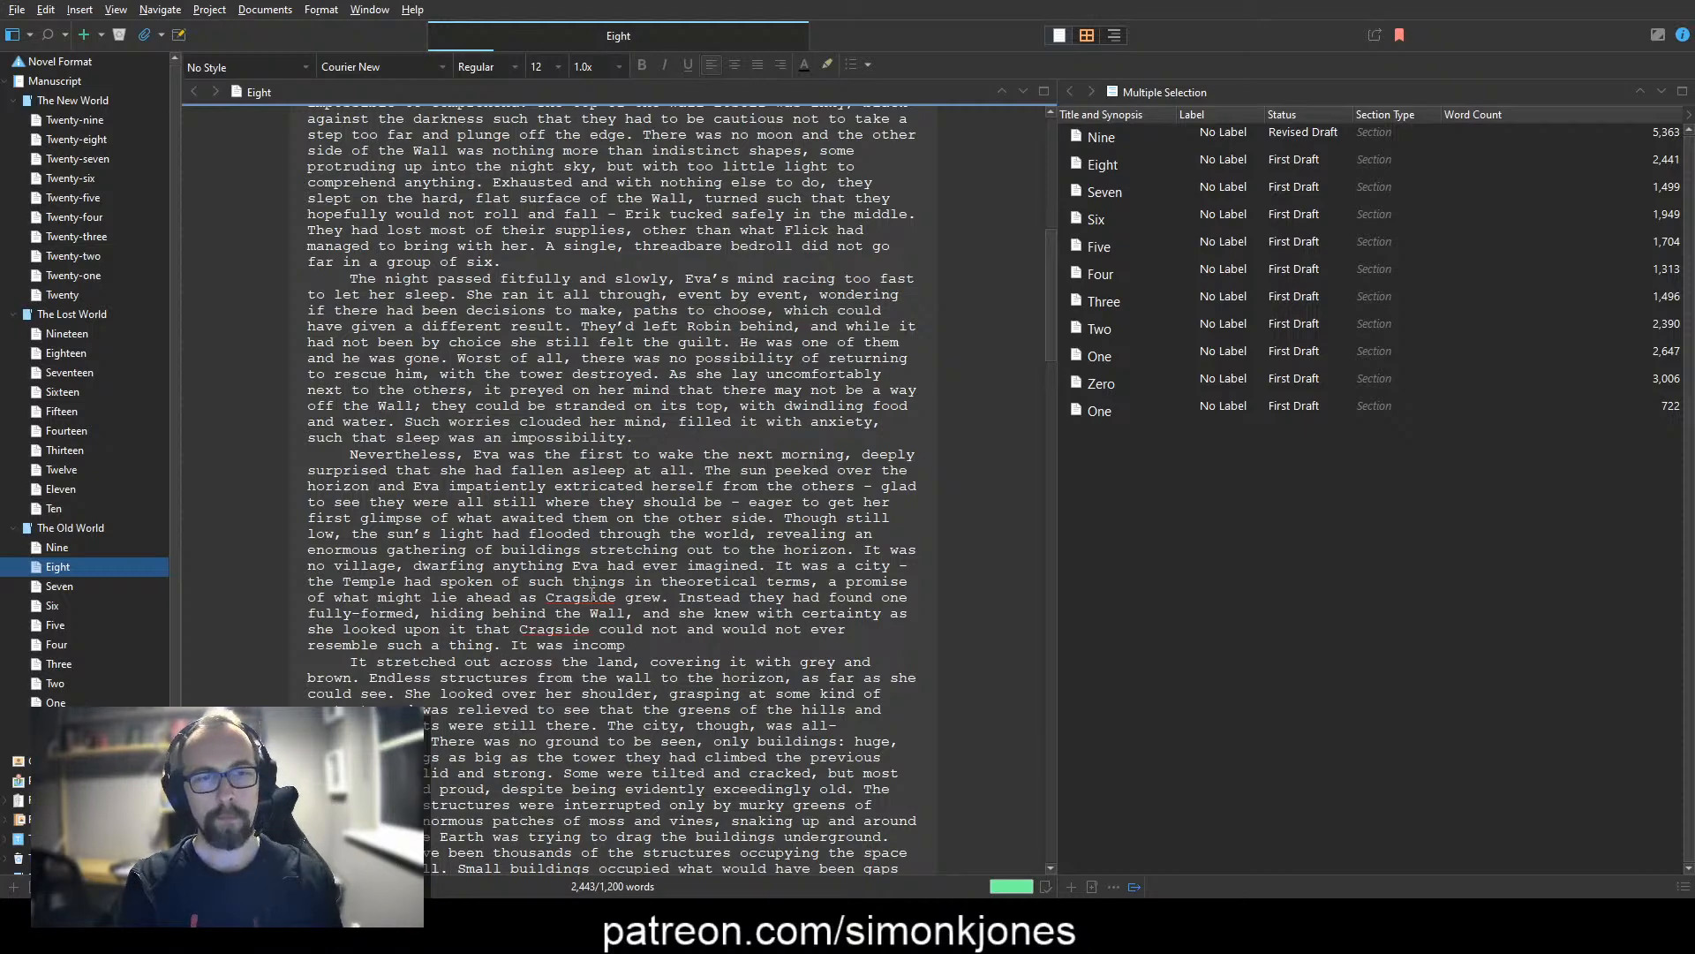
pyautogui.write('rehensibly large')
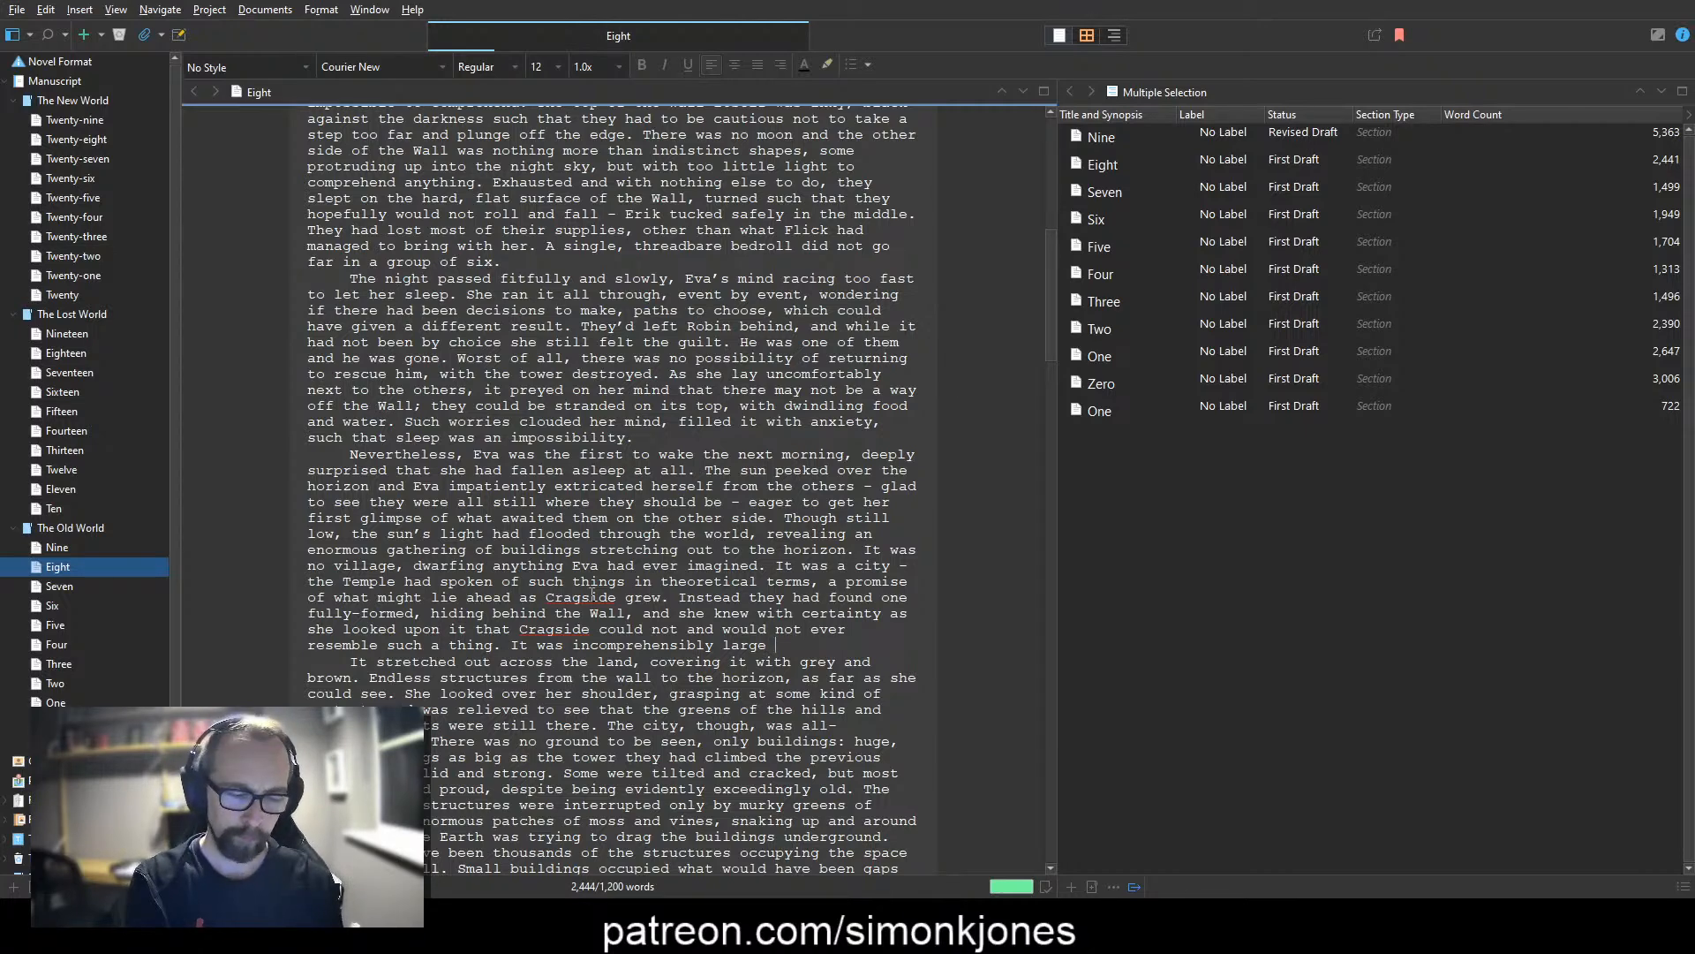
pyautogui.write('and constur')
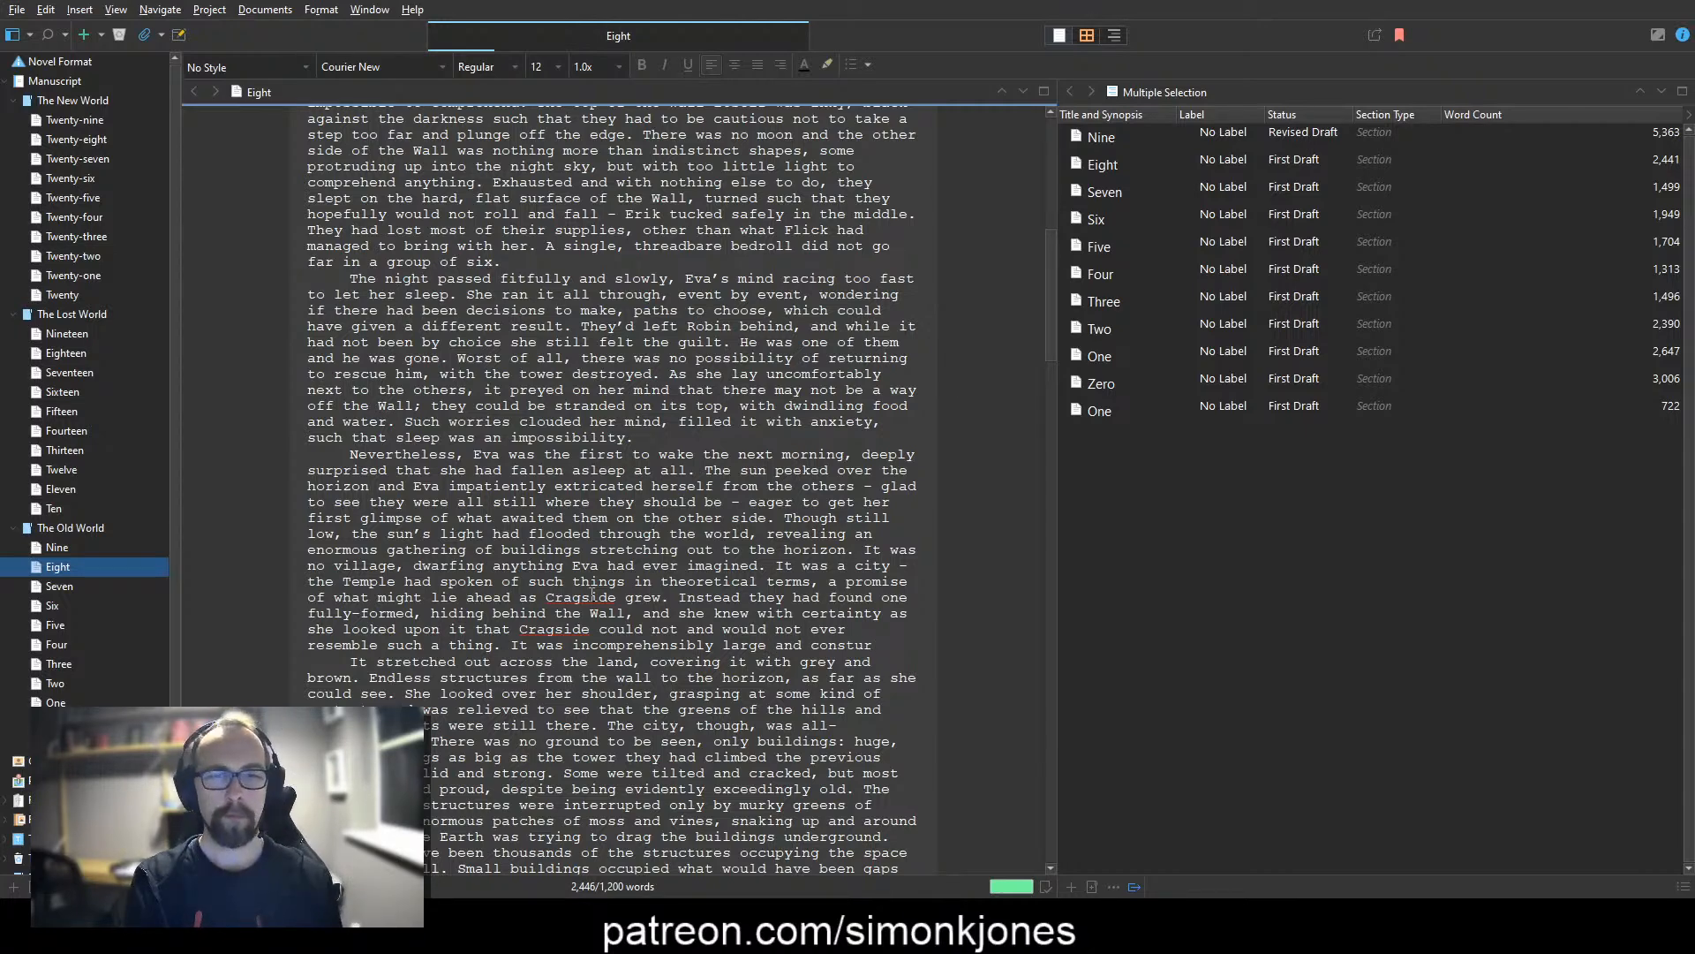
pyautogui.press('BackSpace')
pyautogui.press('BackSpace')
pyautogui.write('ructed ')
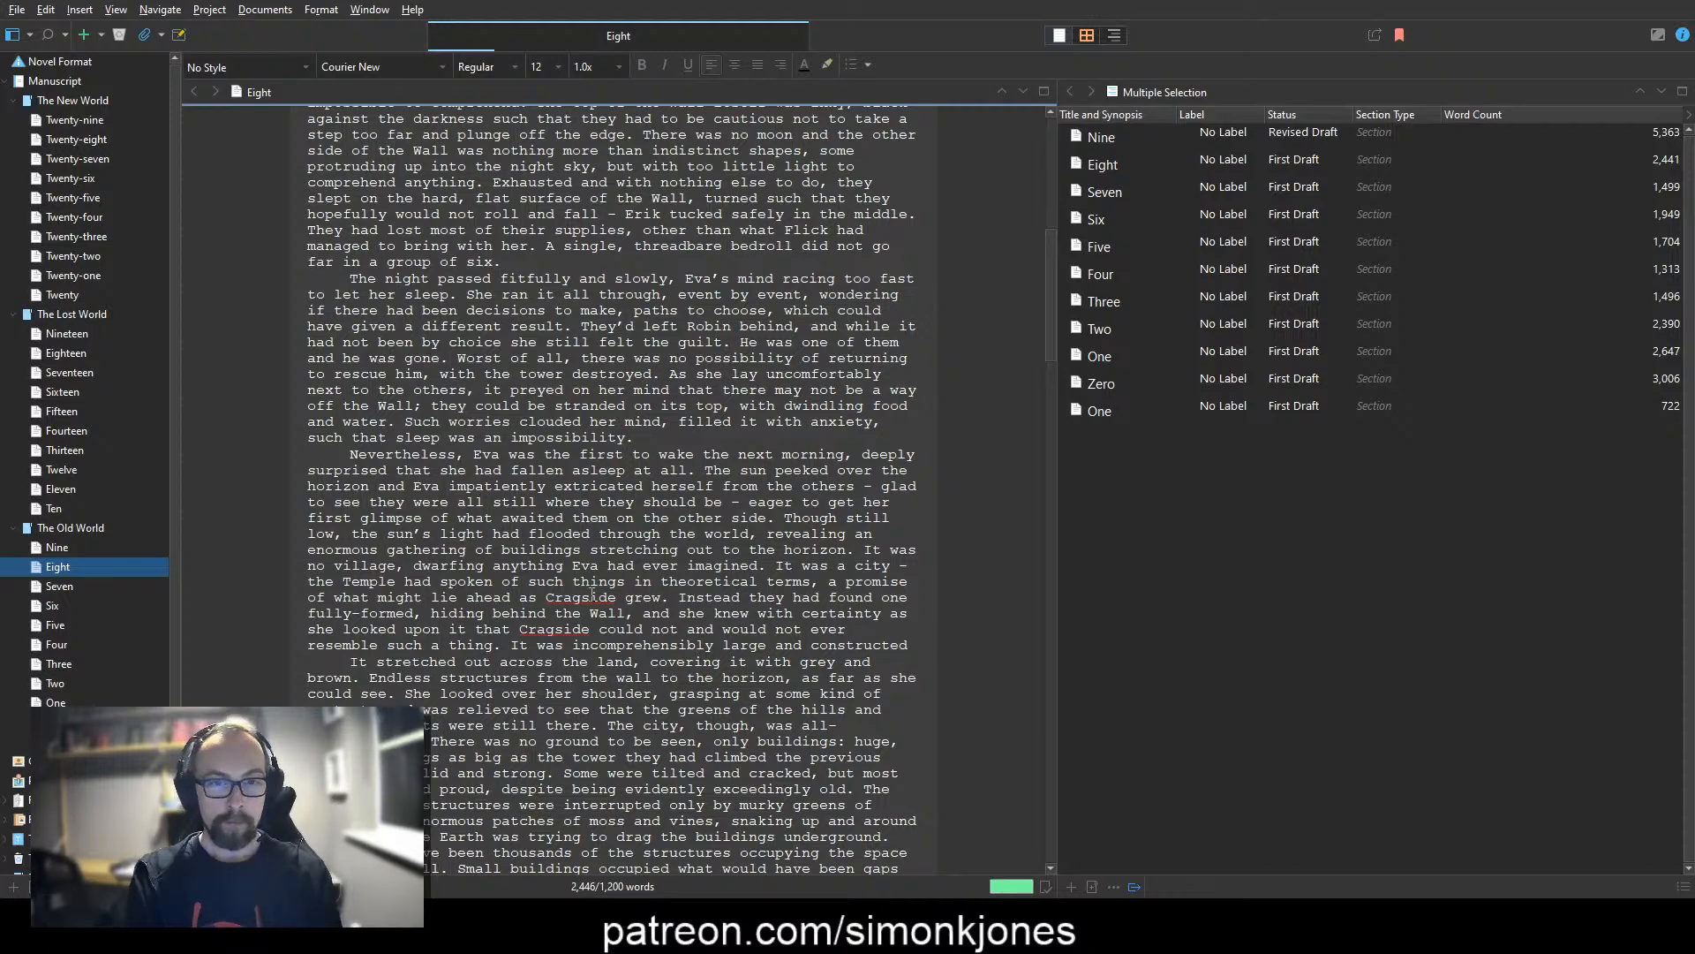
pyautogui.write('in styles')
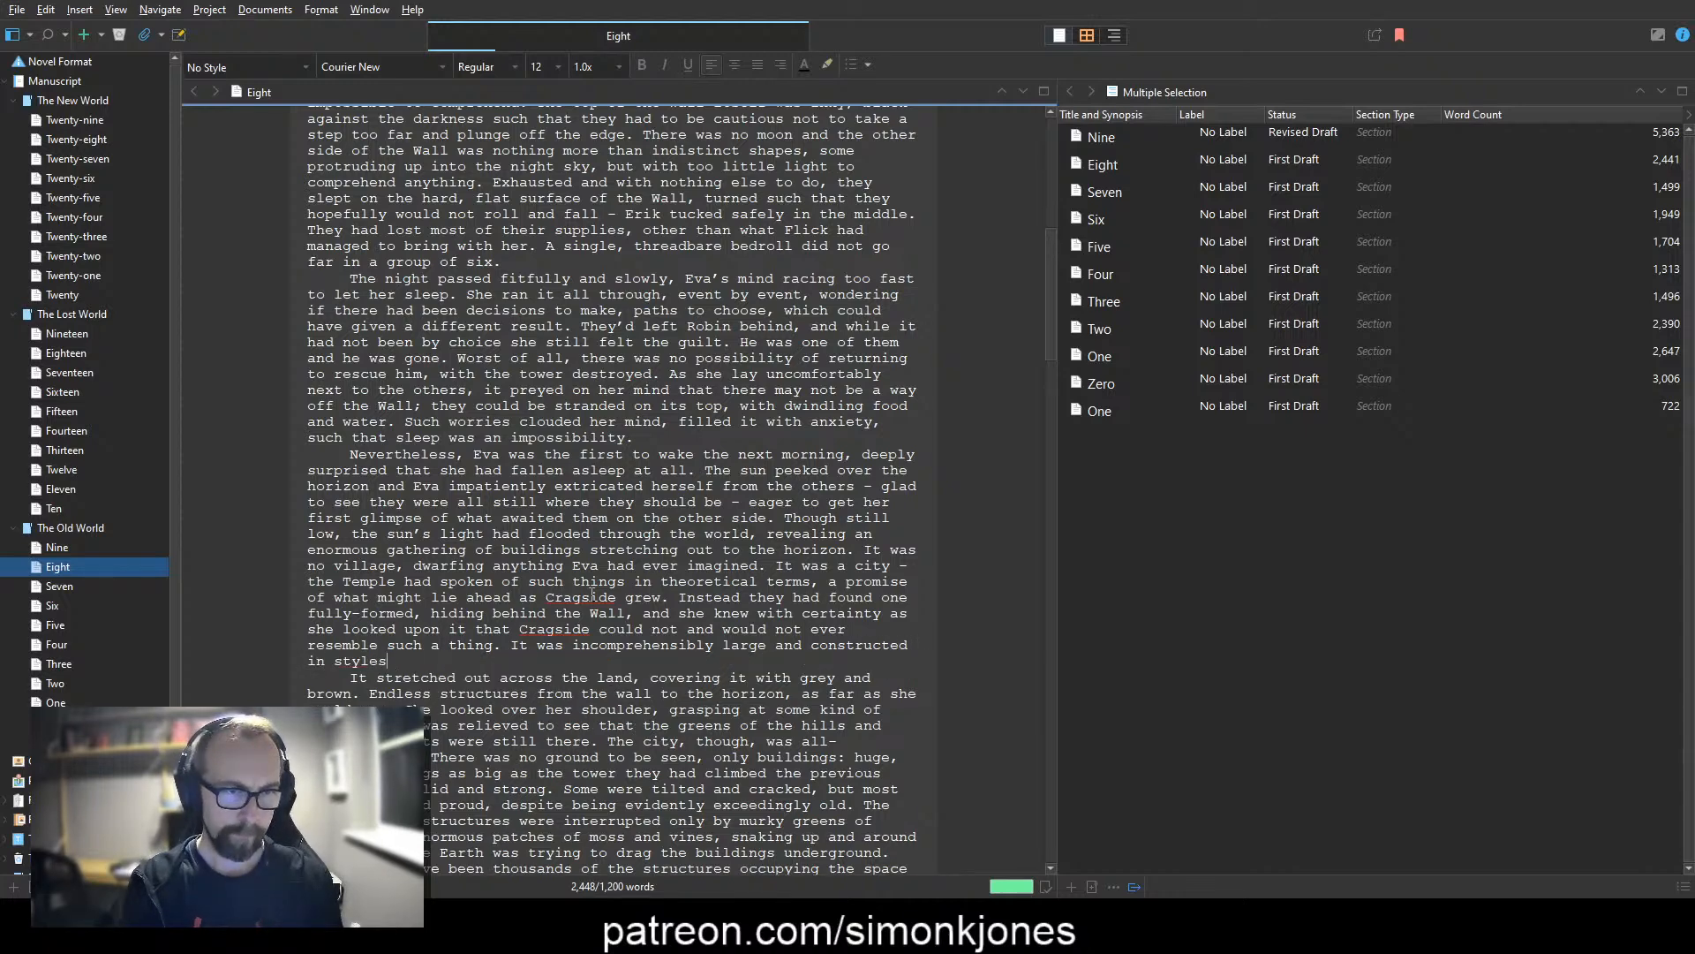
# Step: Finish the sentence after "constructed" with "in designs and with materials entirely unfamiliar.", spelled correctly
pyautogui.press('BackSpace')
pyautogui.press('BackSpace')
pyautogui.press('BackSpace')
pyautogui.press('BackSpace')
pyautogui.press('BackSpace')
pyautogui.press('BackSpace')
pyautogui.write('designs and with materials entirely unfamliar')
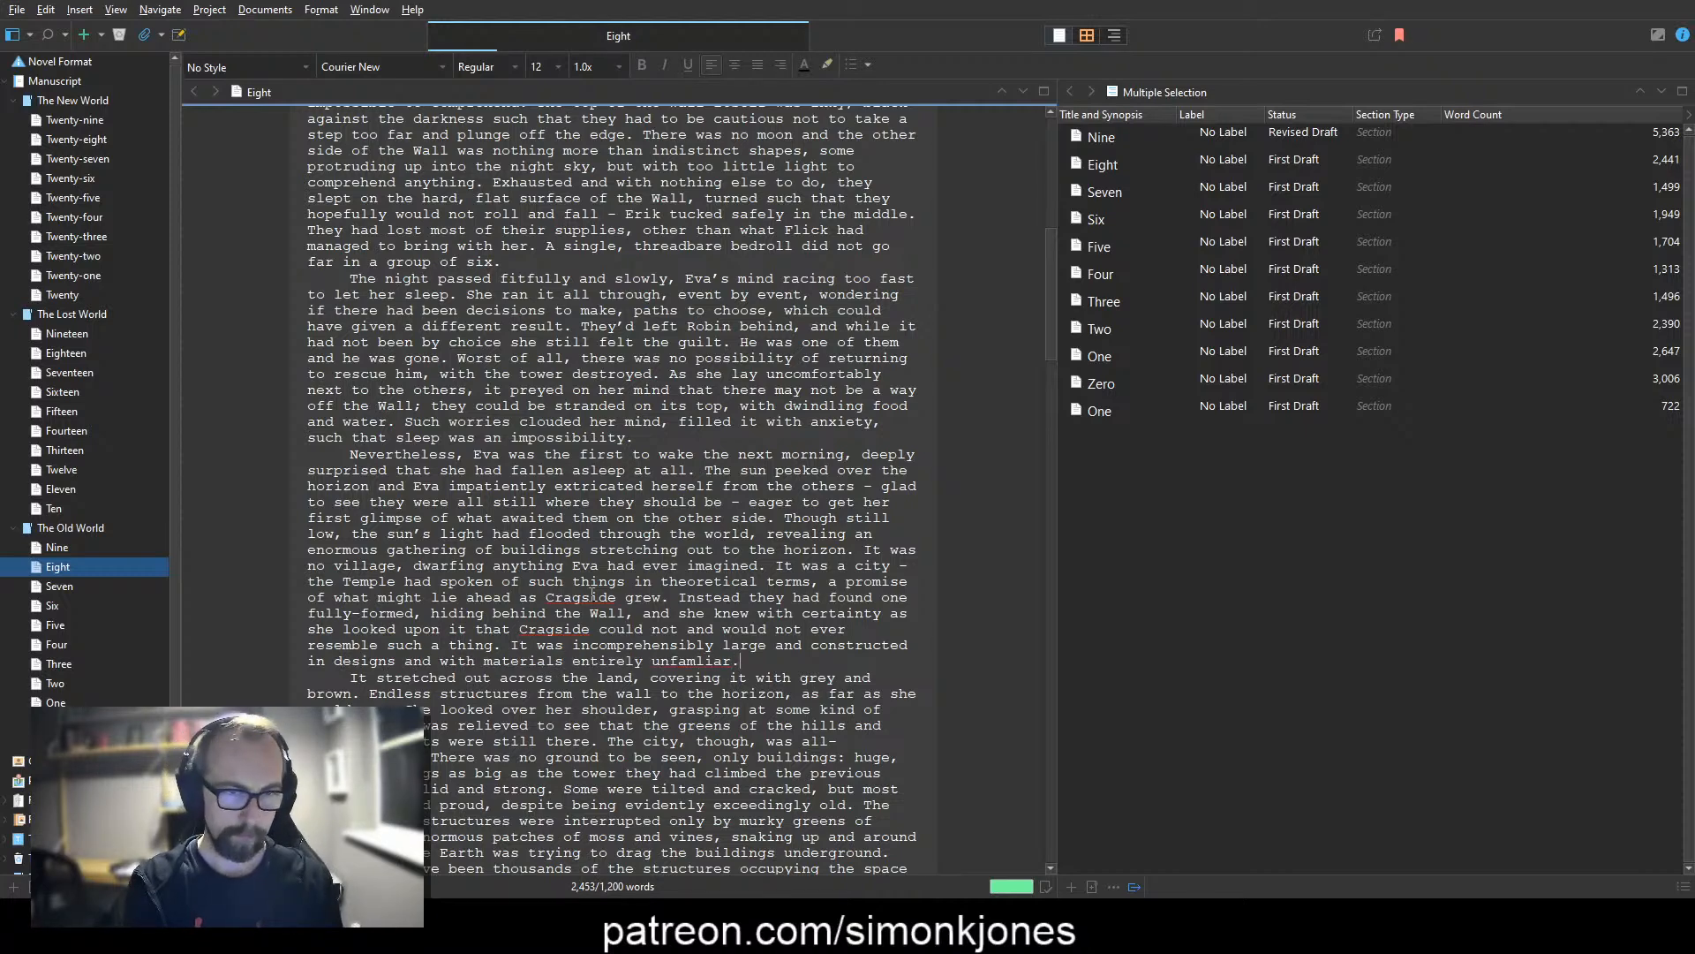
pyautogui.click(705, 660)
pyautogui.write('i')
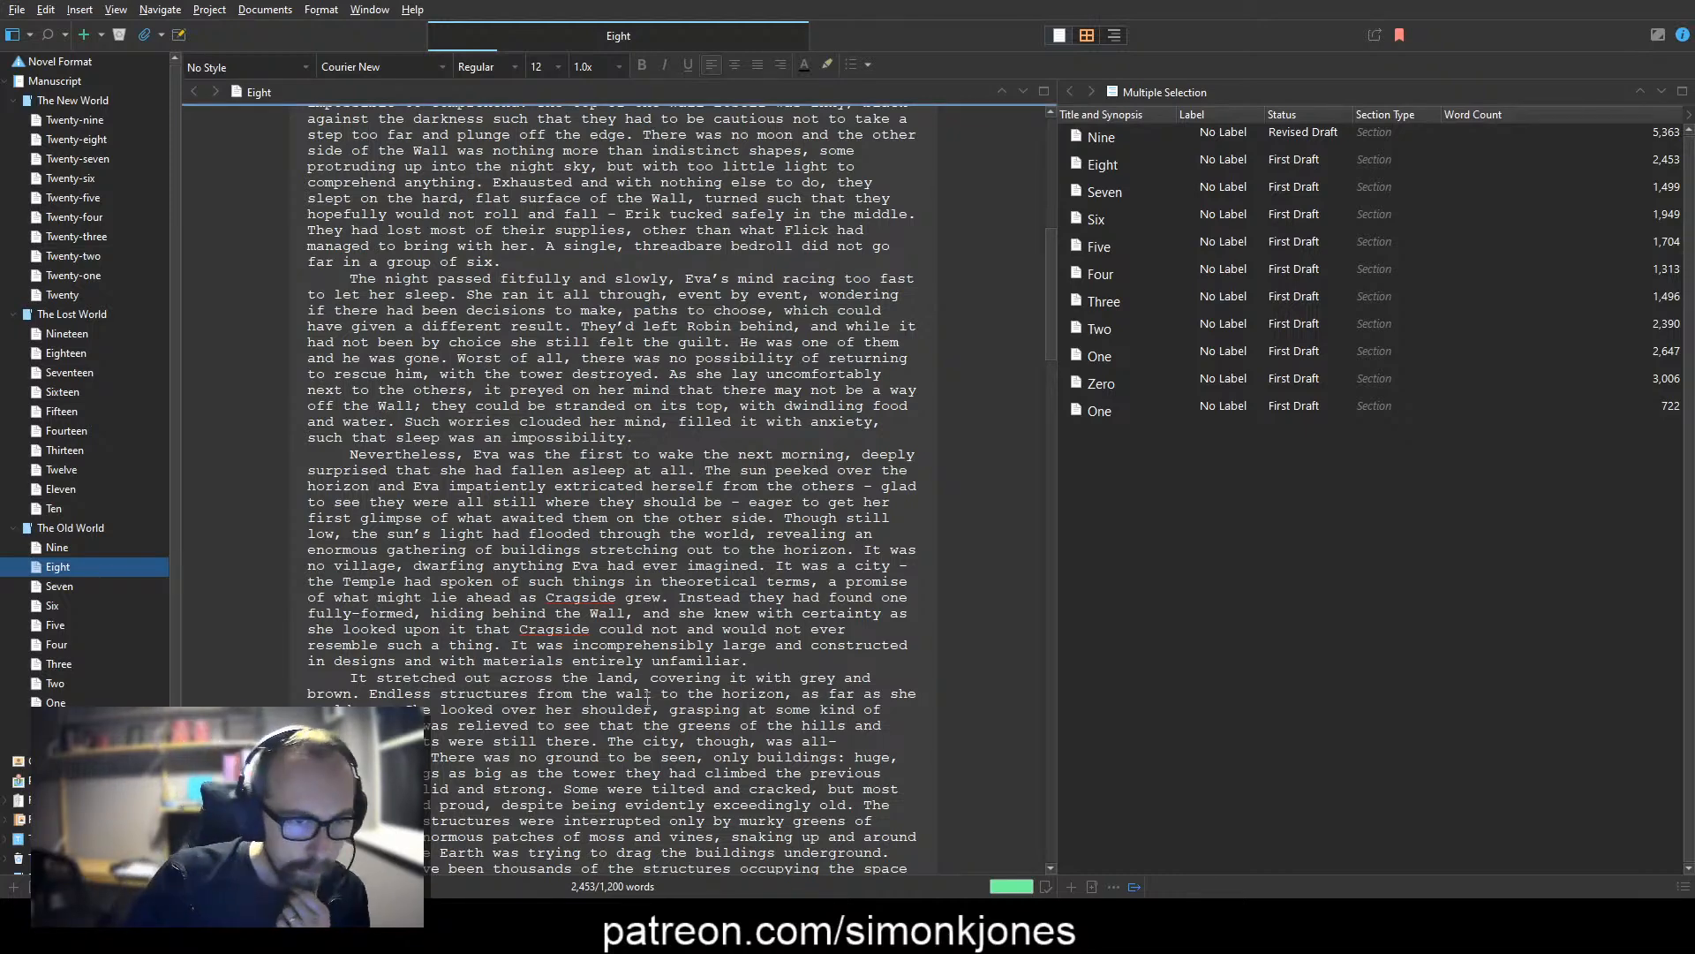
# Step: Replace the next paragraph's opening "It stretched out across the land" sentence with "The landscape was the grey and brown of the towering structures"
pyautogui.scroll(-4, 662, 700)
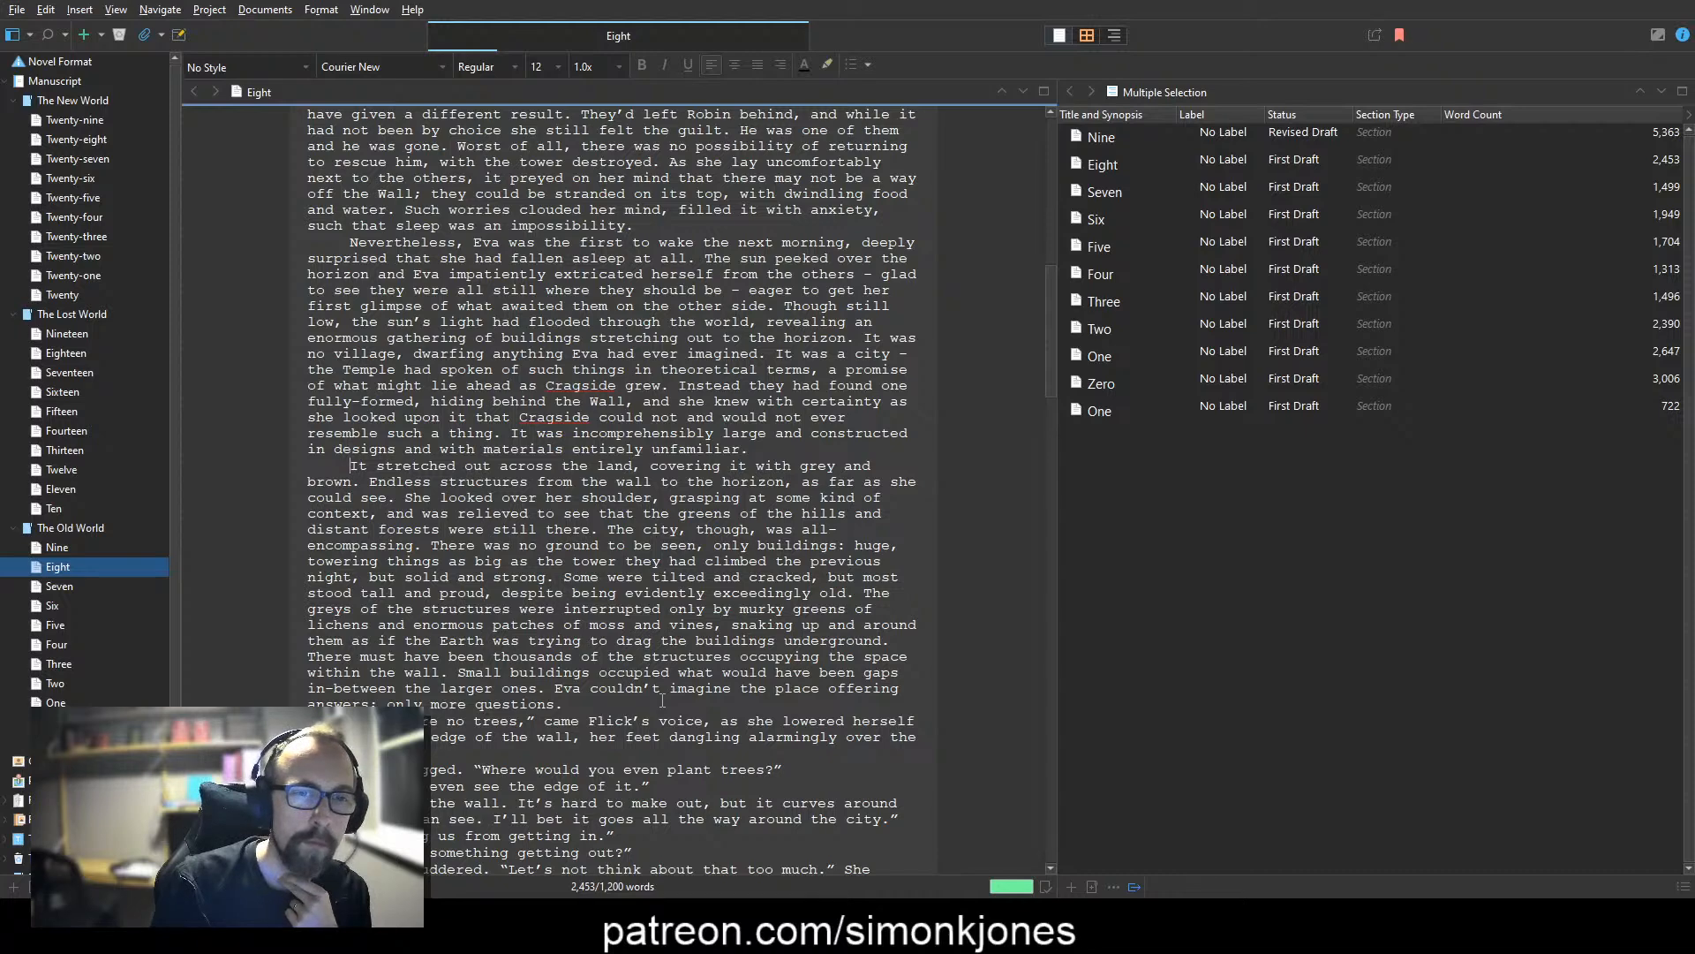
pyautogui.write('The landscape was')
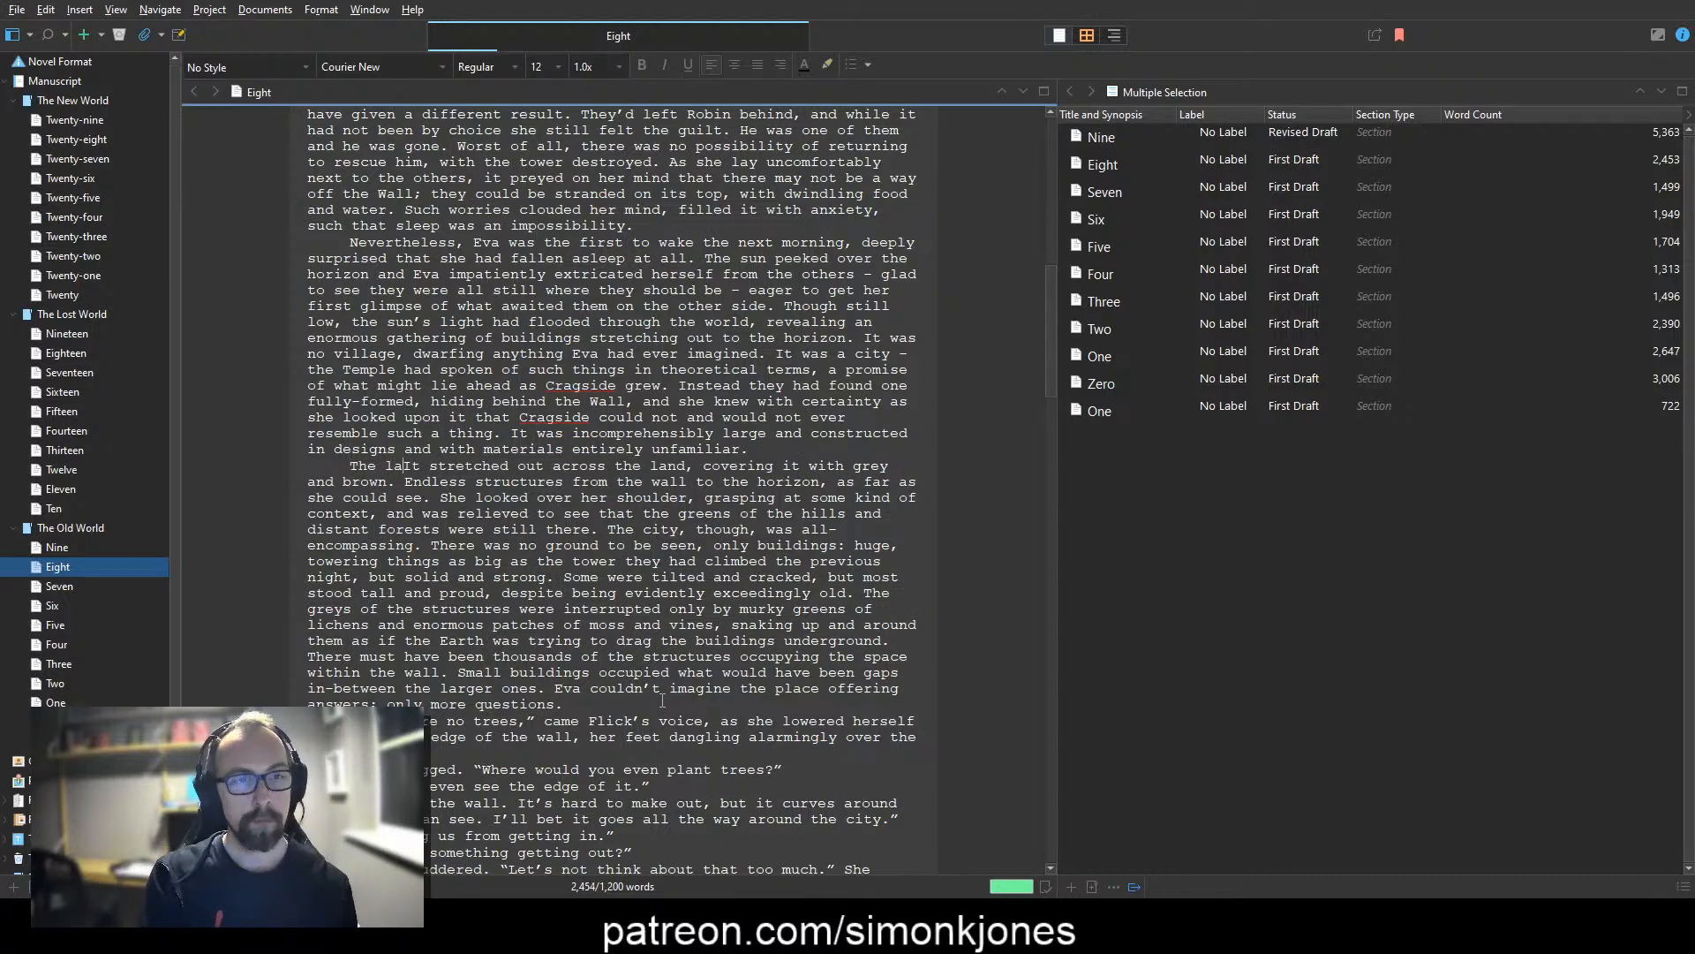
pyautogui.hotkey('ctrl', 'shift', 'Right')
pyautogui.hotkey('shift', 'Down')
pyautogui.hotkey('ctrl', 'shift', 'Left')
pyautogui.hotkey('ctrl', 'shift', 'Left')
pyautogui.hotkey('ctrl', 'shift', 'Left')
pyautogui.hotkey('ctrl', 'shift', 'Left')
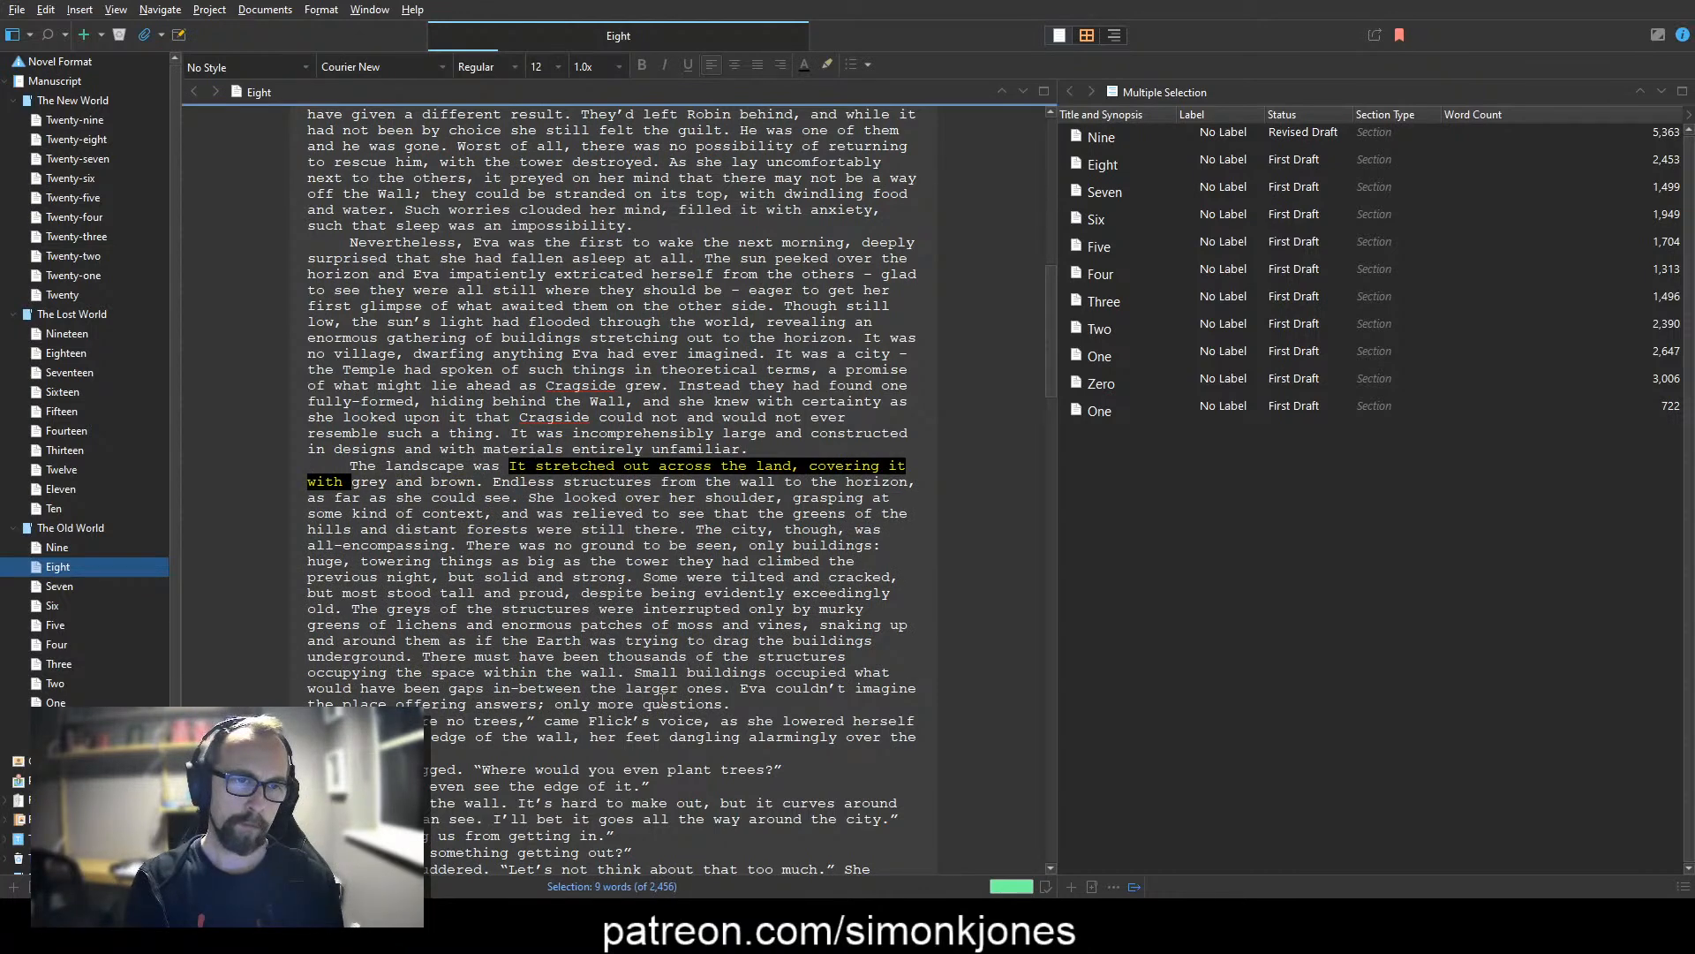
pyautogui.write('the grey and brown of the t')
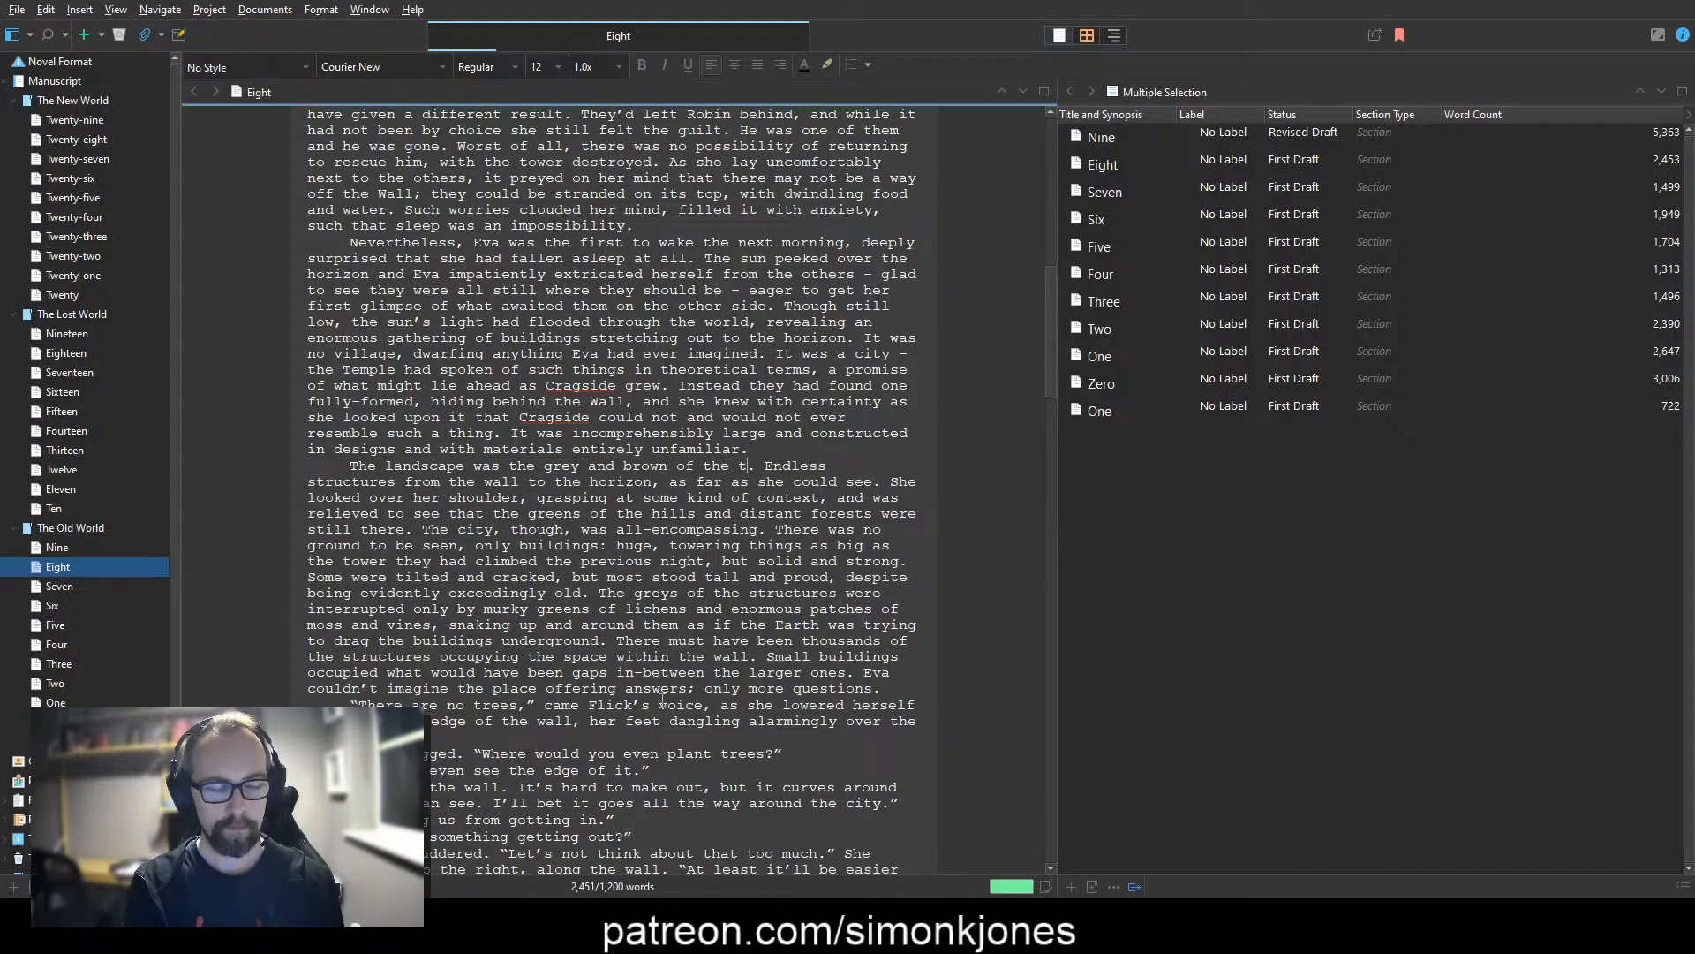
pyautogui.write('owering ')
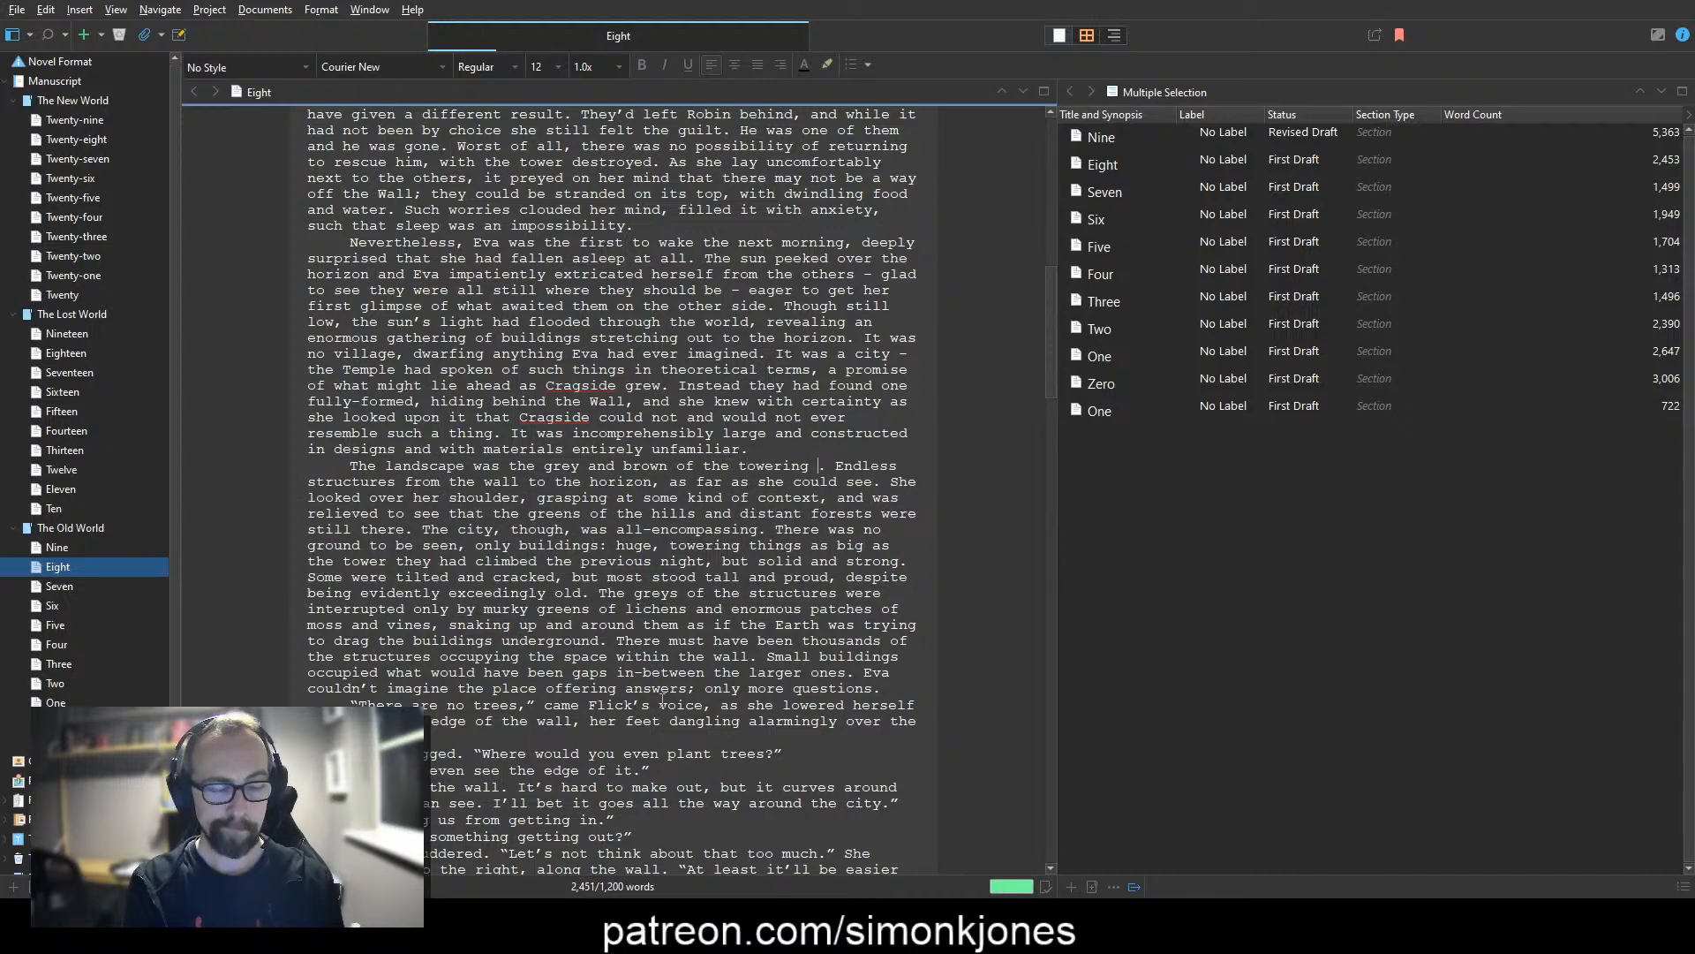
pyautogui.write('structures')
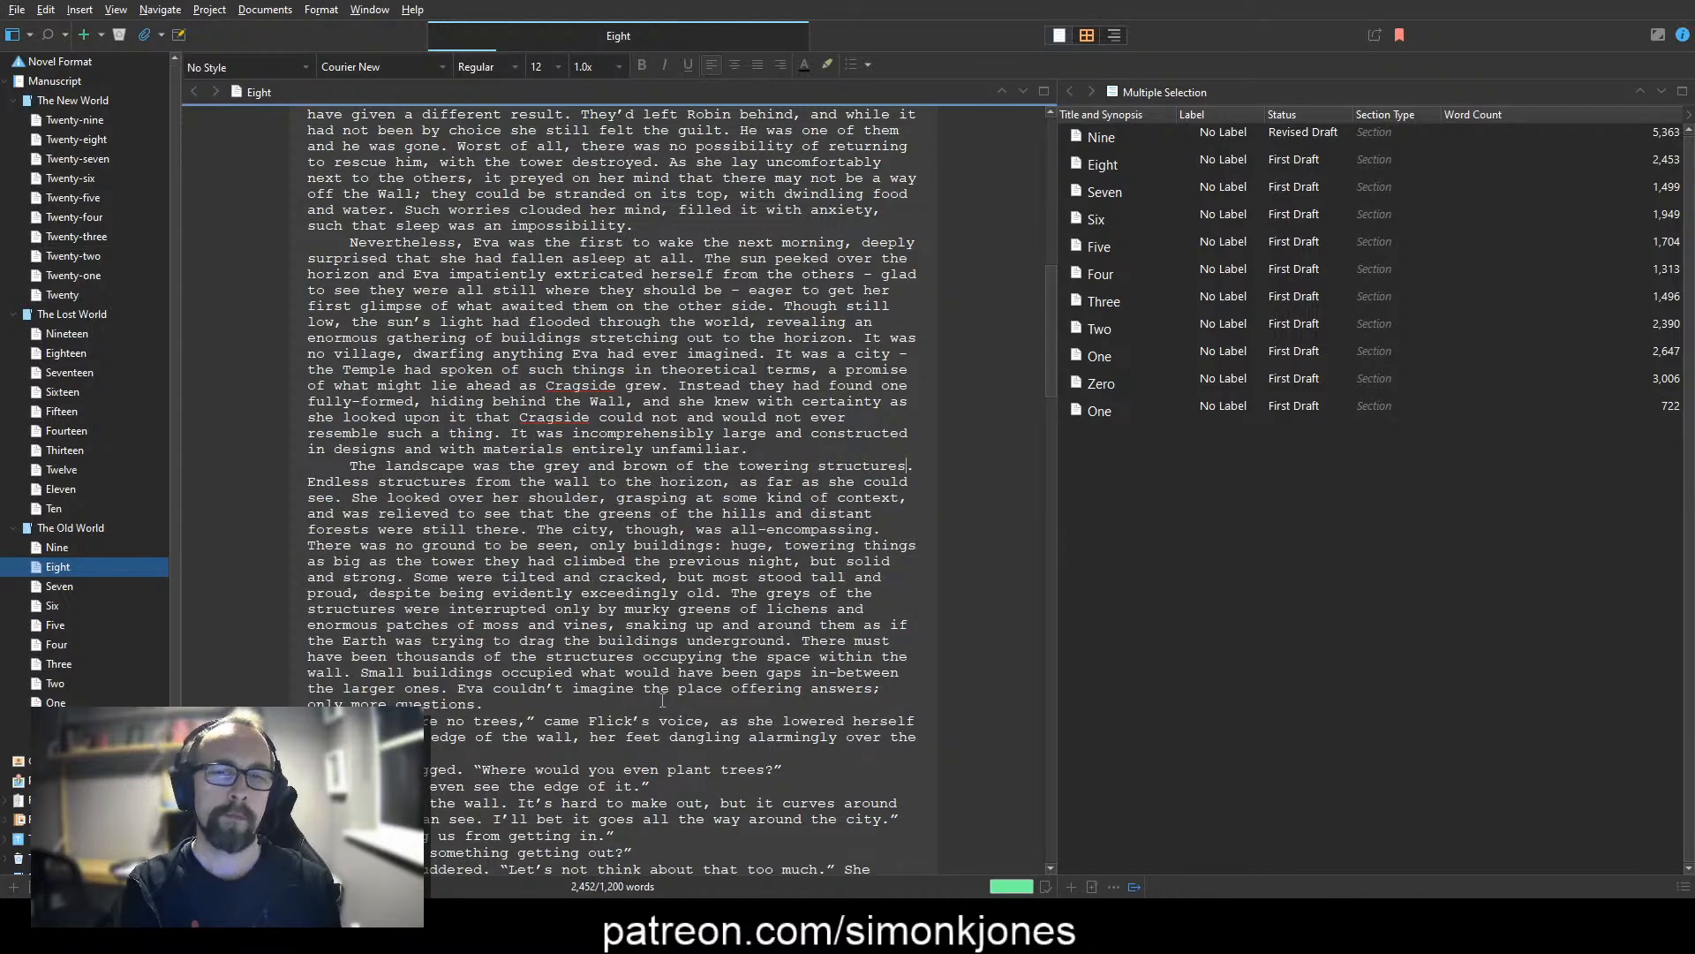
pyautogui.write(', ')
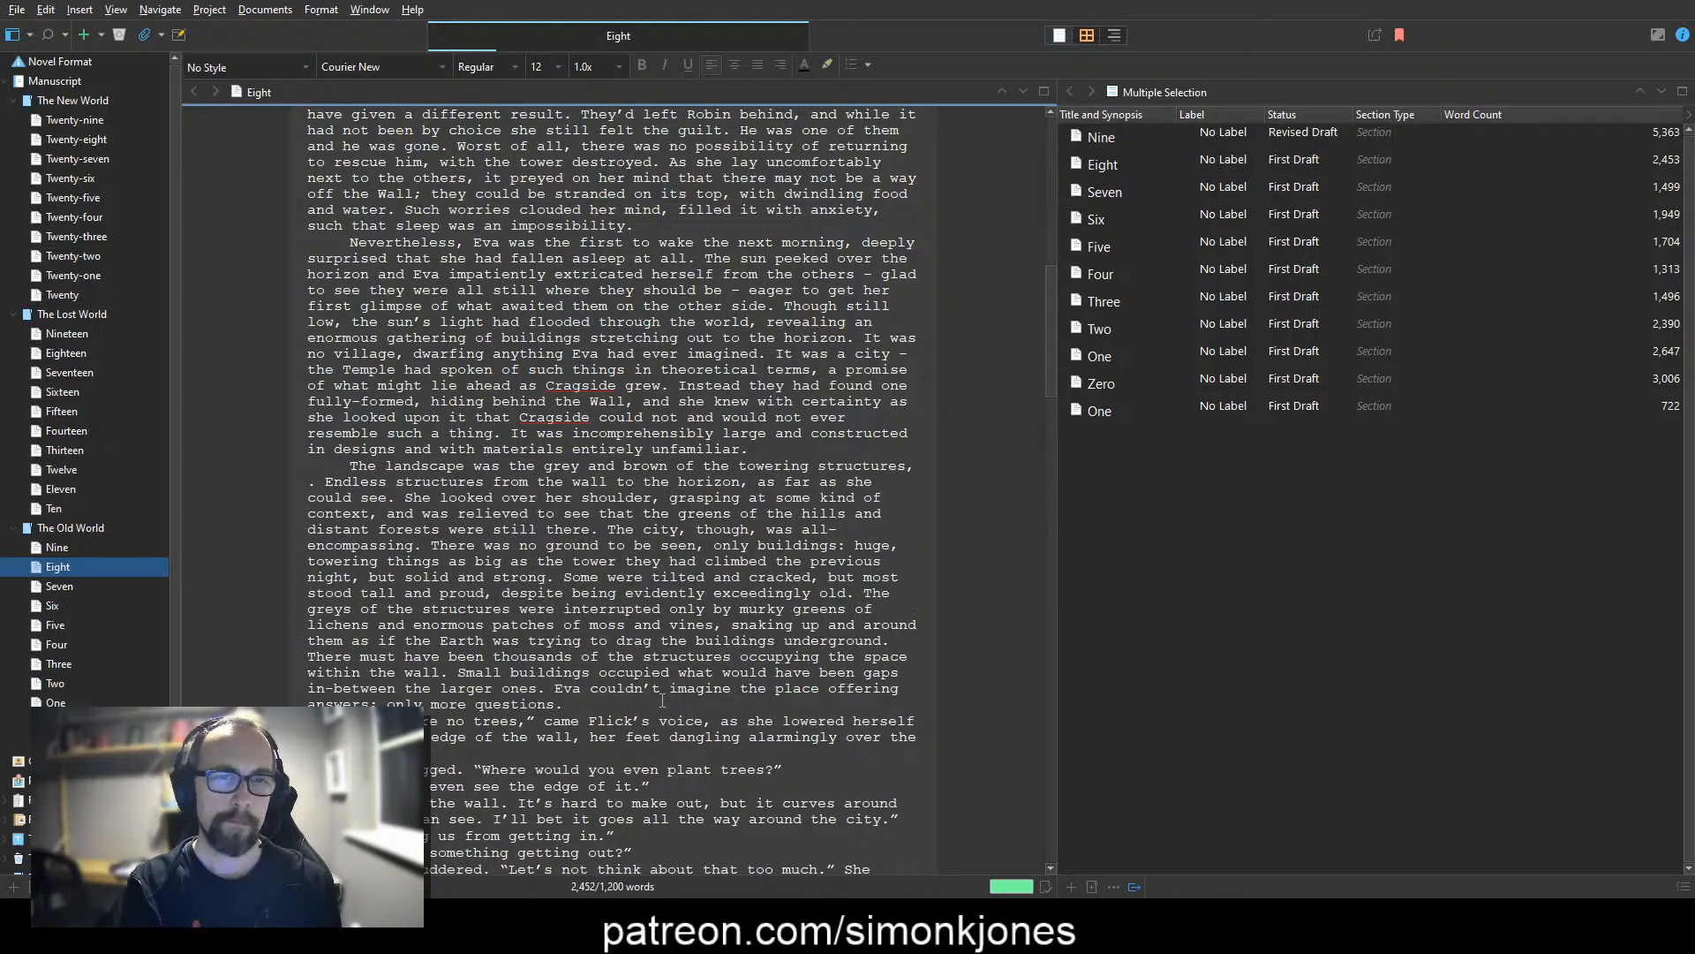
pyautogui.write('all of them dotte')
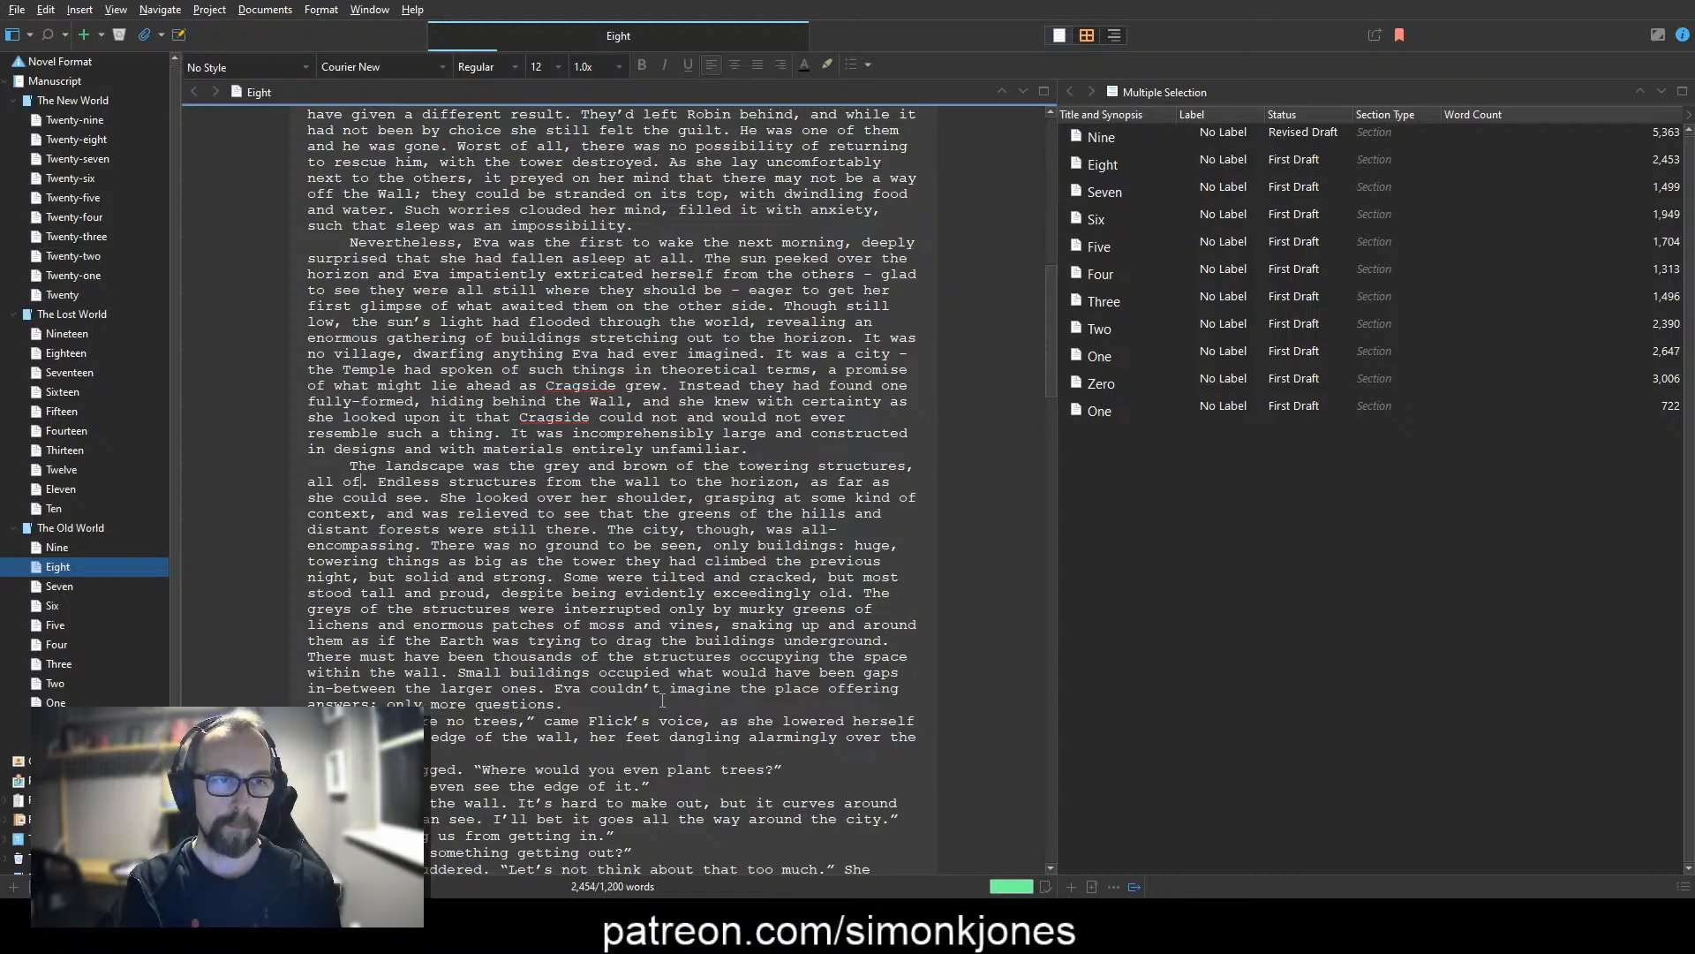
pyautogui.write('d with ')
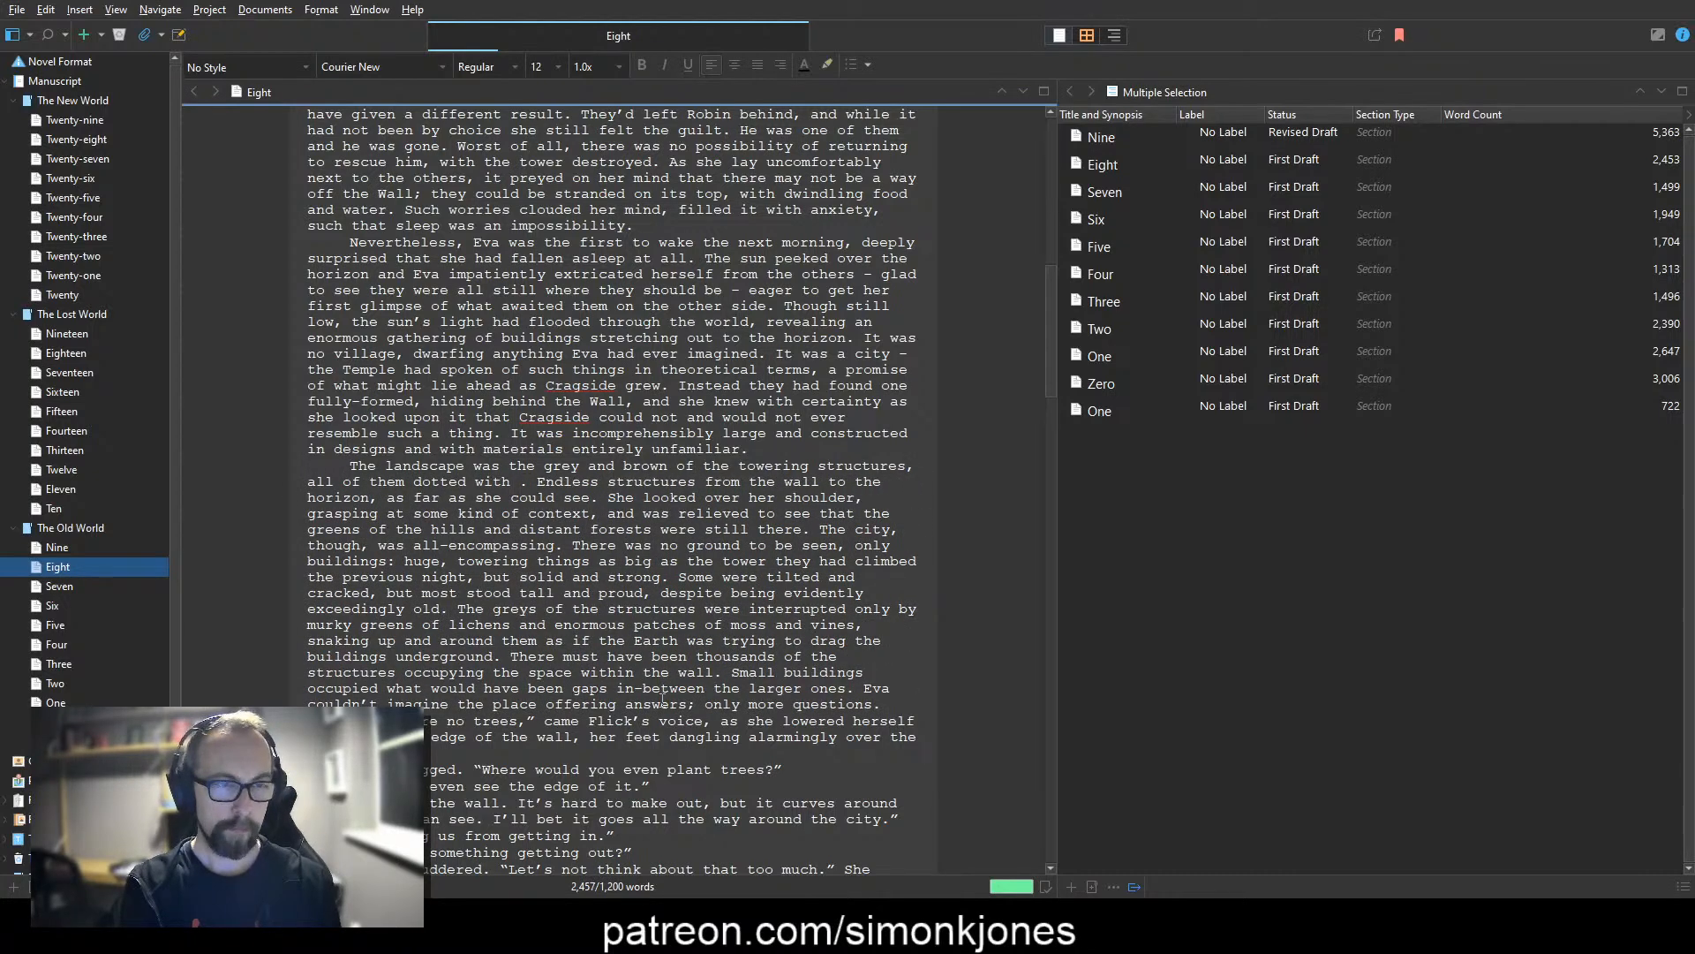
pyautogui.write('markings')
pyautogui.write(', indentation')
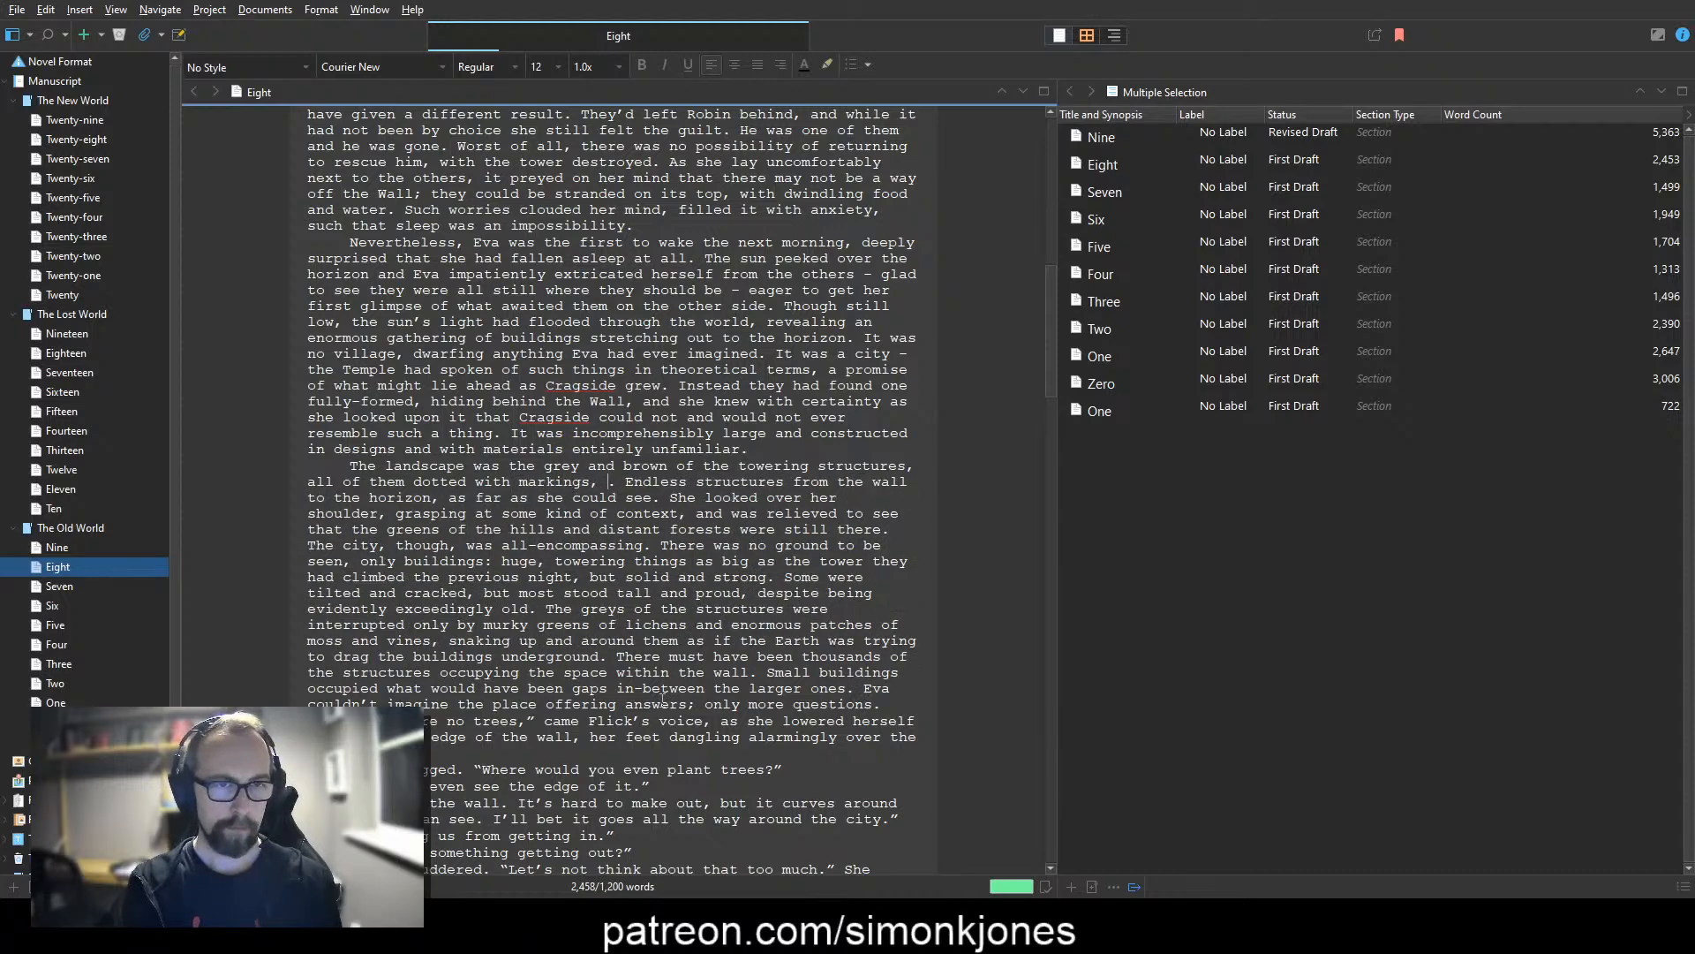
pyautogui.write('s')
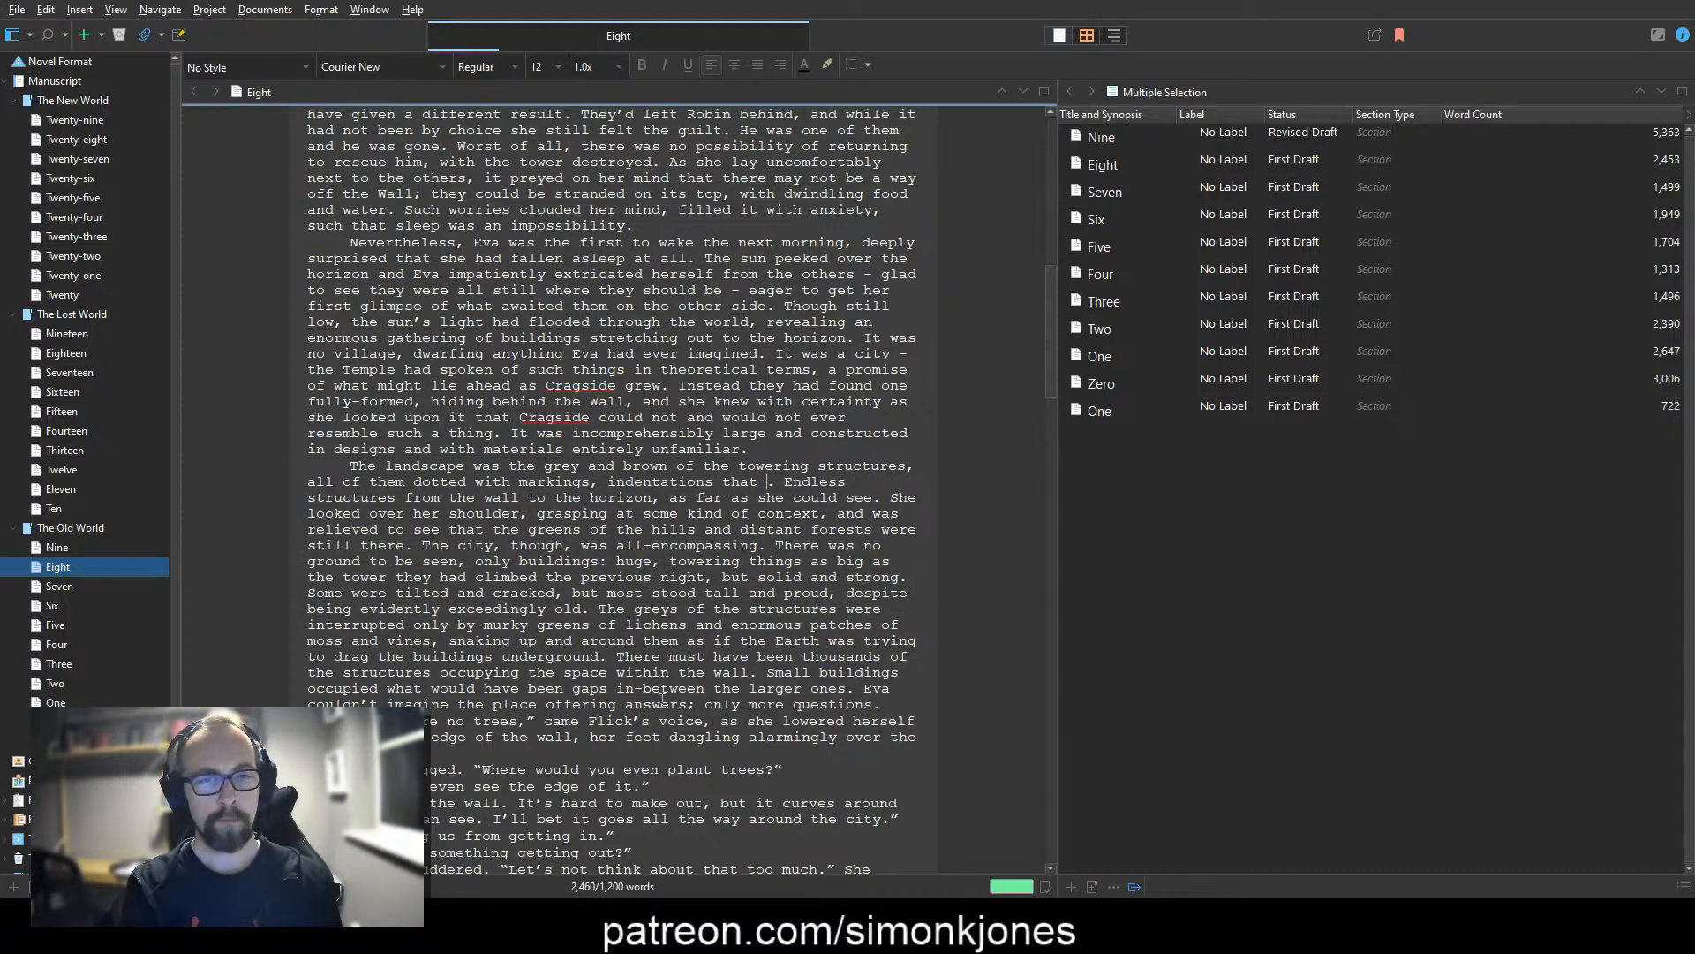
pyautogui.write(' that might have been hundreds upon hu')
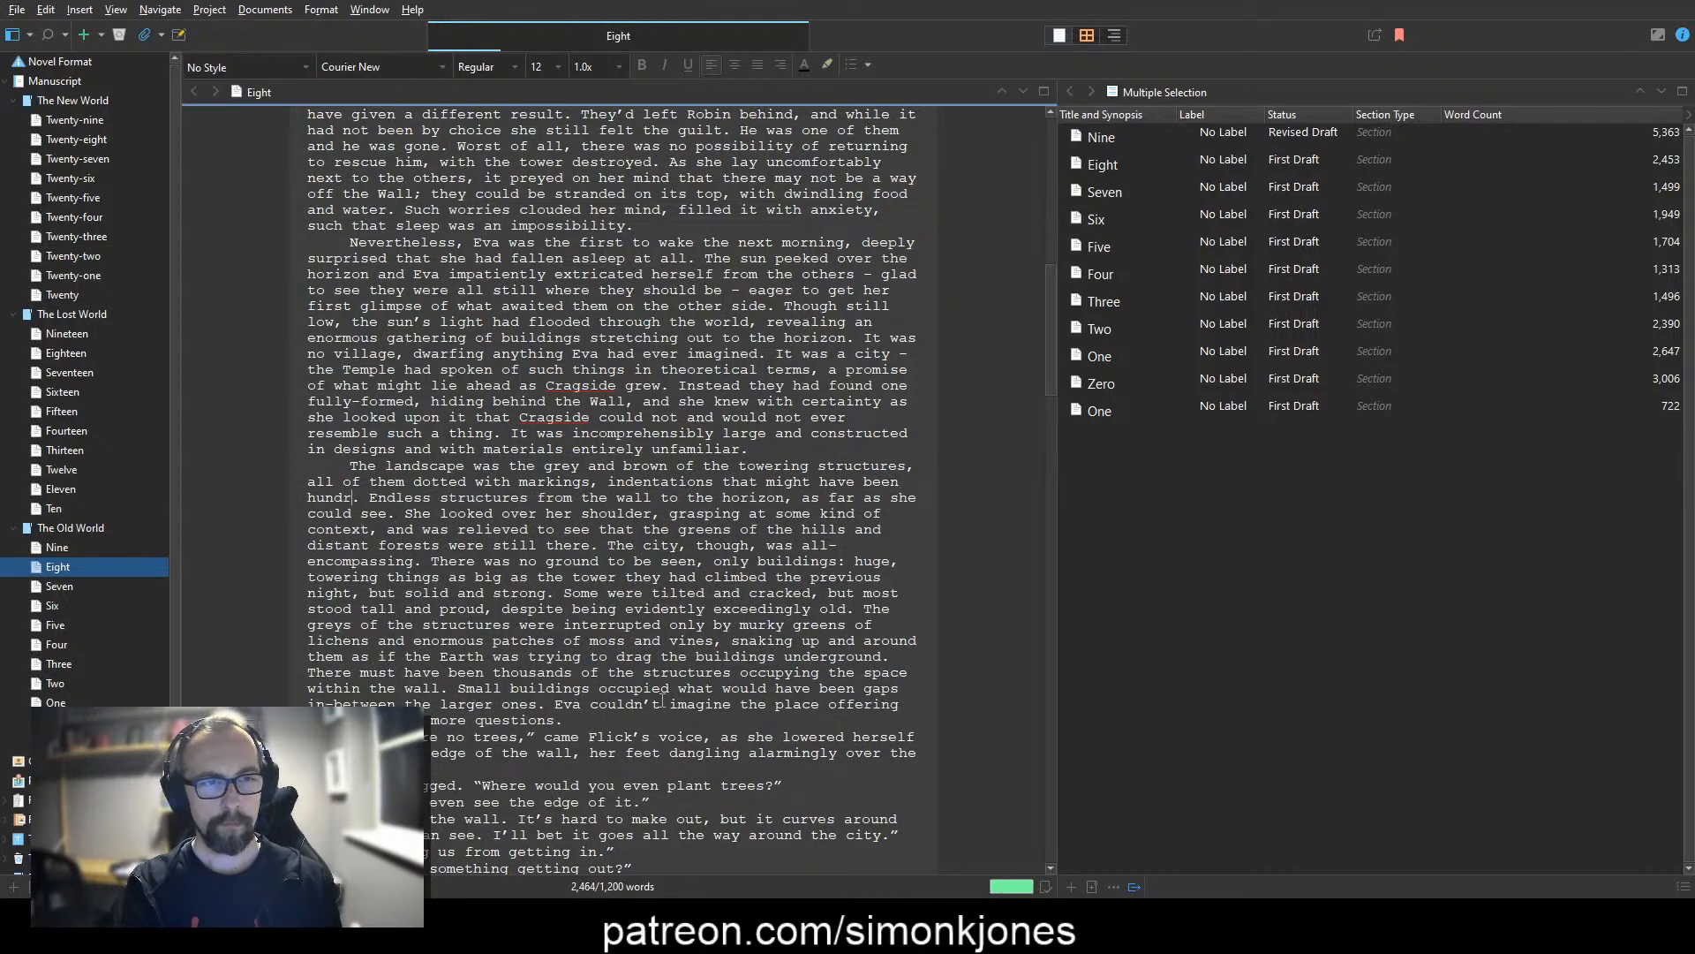
pyautogui.write('ndreds of windows')
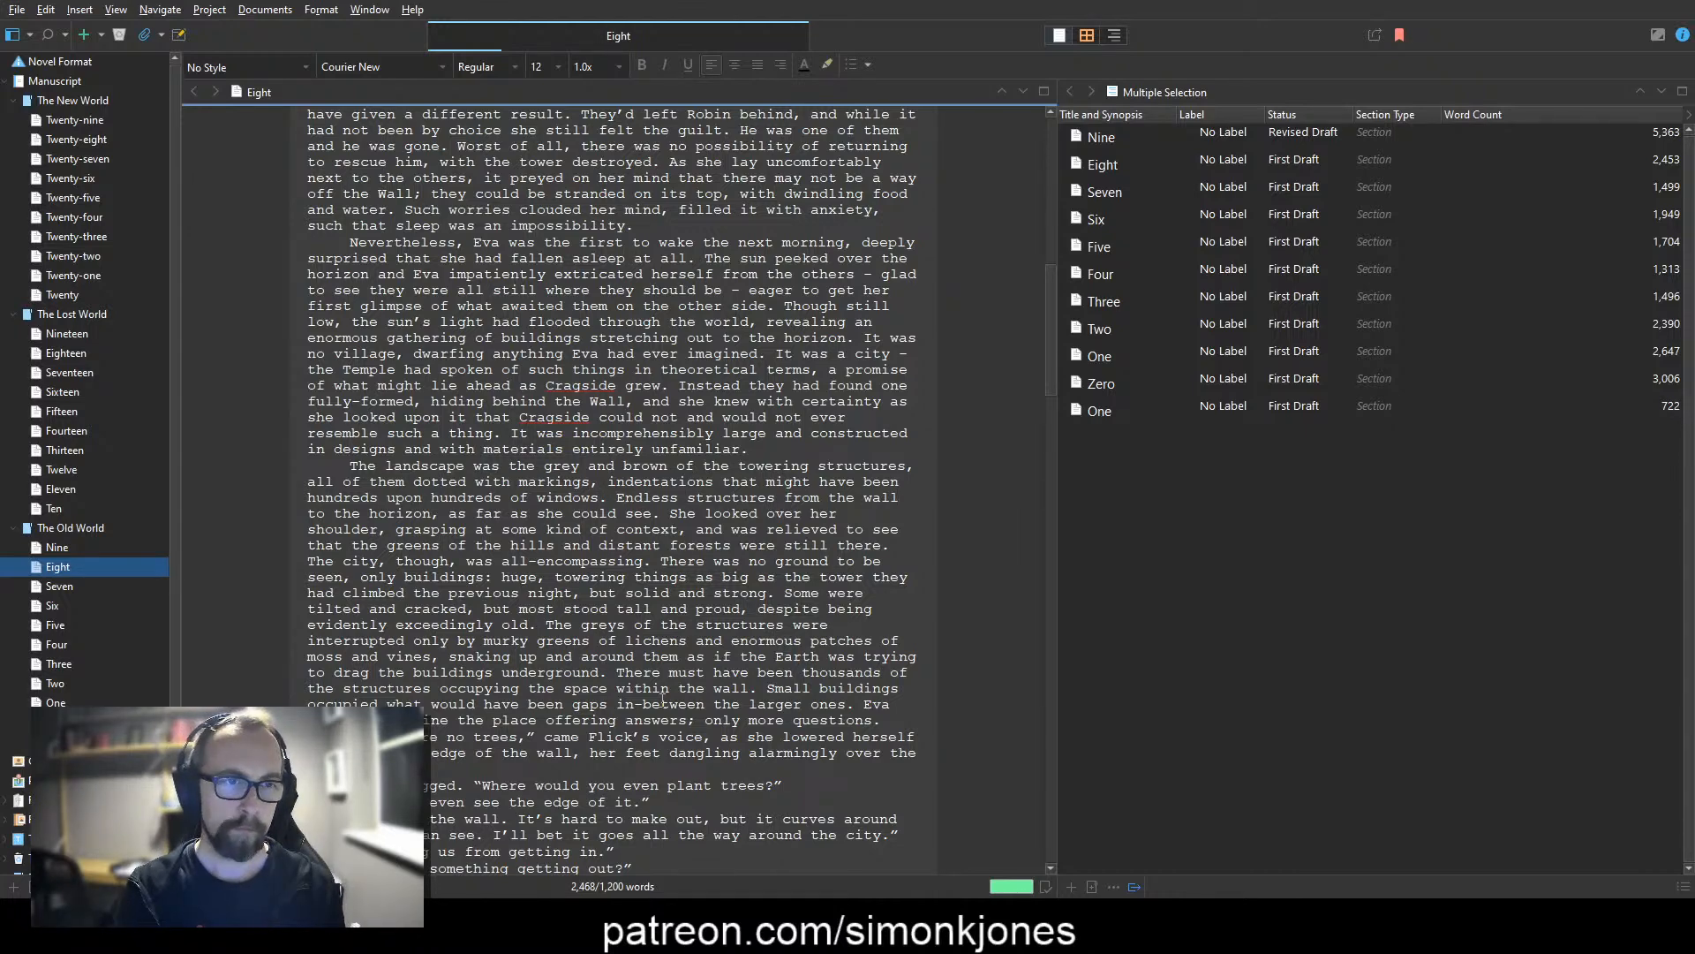
# Step: Delete the sentence "Endless structures from the wall to the horizon, as far as she could see."
pyautogui.hotkey('ctrl', 'Left')
pyautogui.hotkey('shift', 'Down')
pyautogui.hotkey('ctrl', 'shift', 'Down')
pyautogui.press('Left')
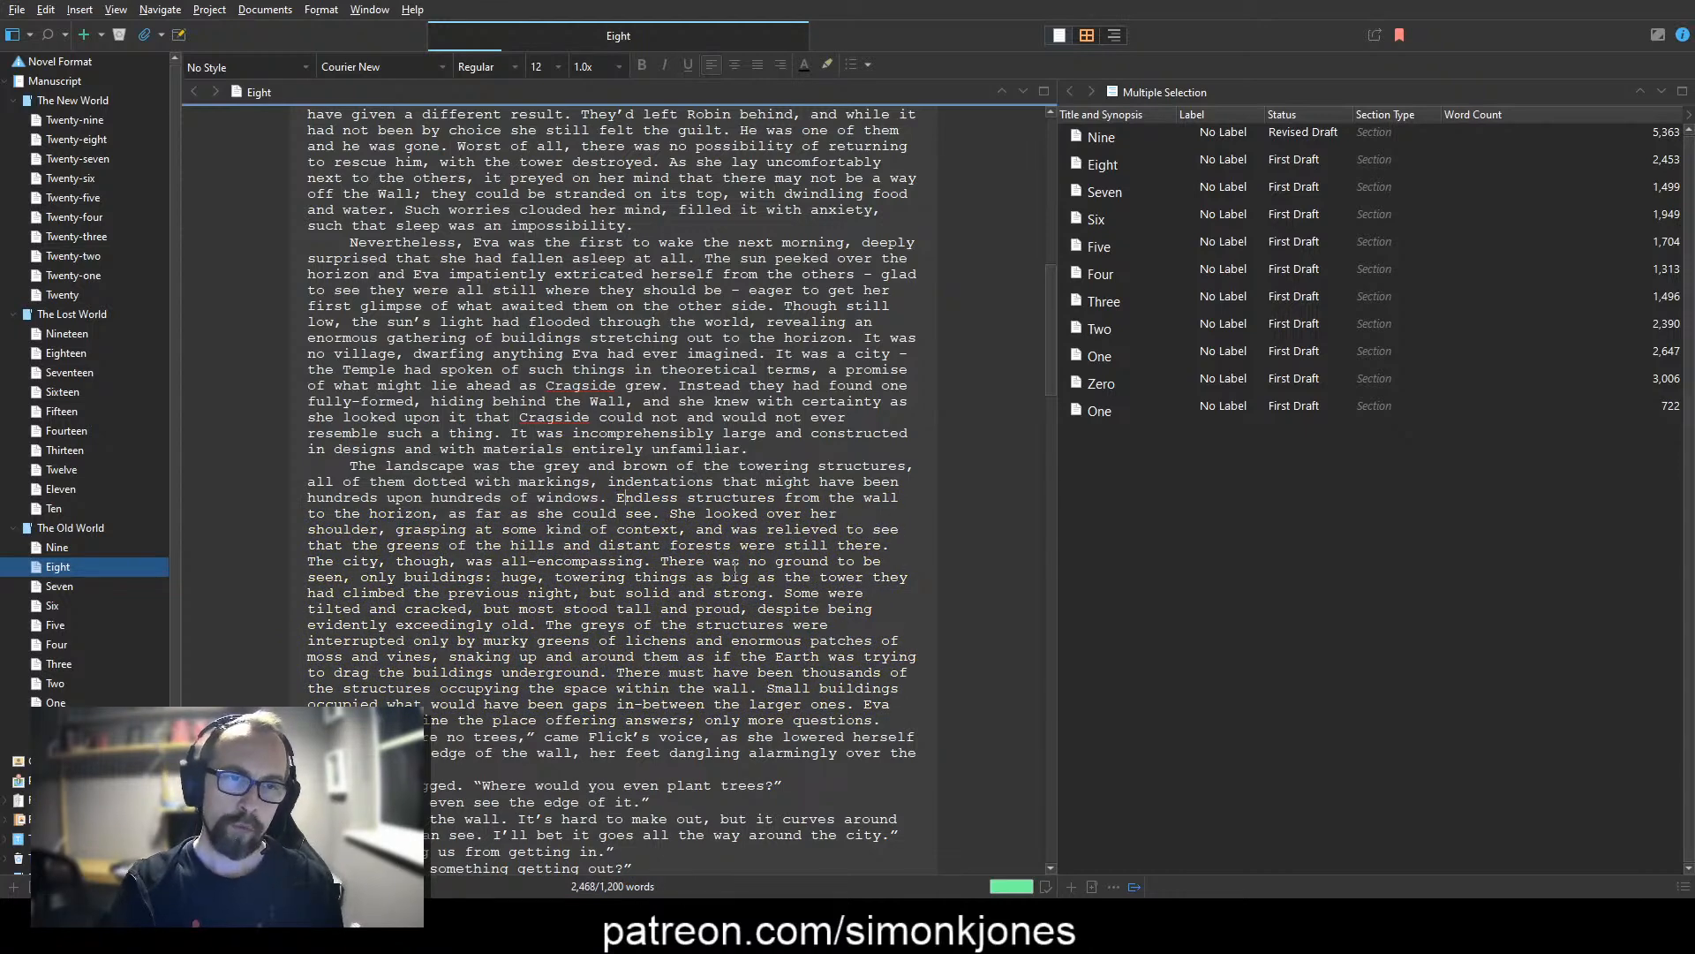
pyautogui.hotkey('shift', 'Down')
pyautogui.hotkey('ctrl', 'shift', 'Right')
pyautogui.hotkey('ctrl', 'shift', 'Right')
pyautogui.hotkey('ctrl', 'shift', 'Right')
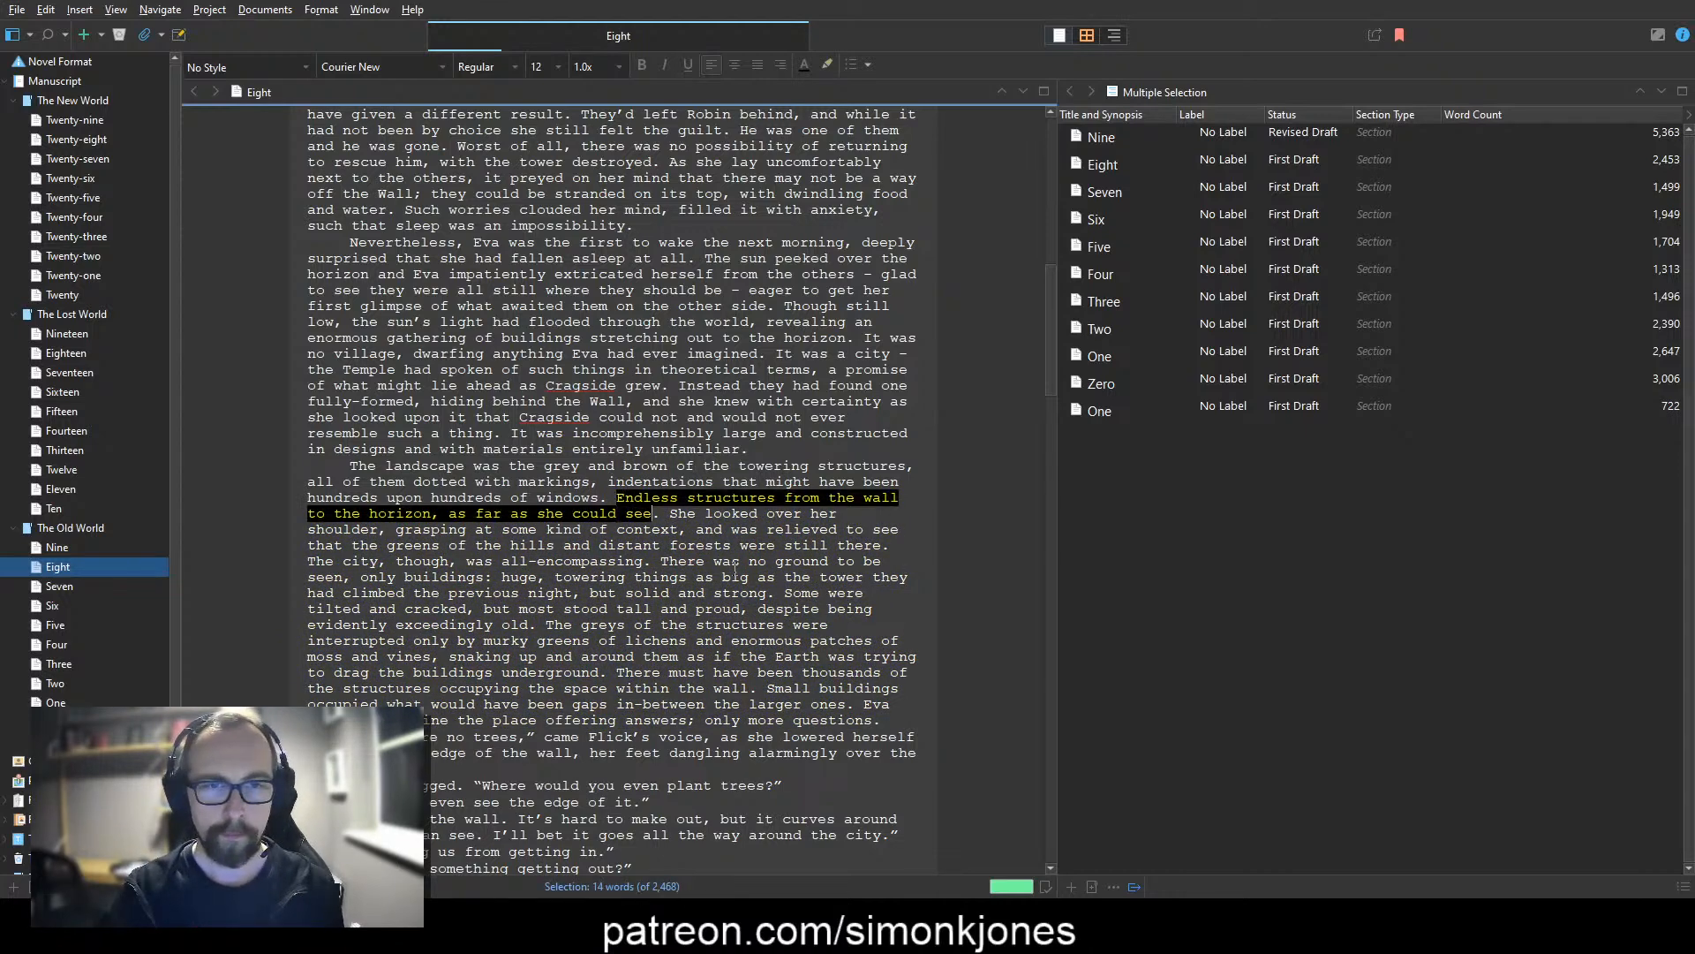
pyautogui.press('Delete')
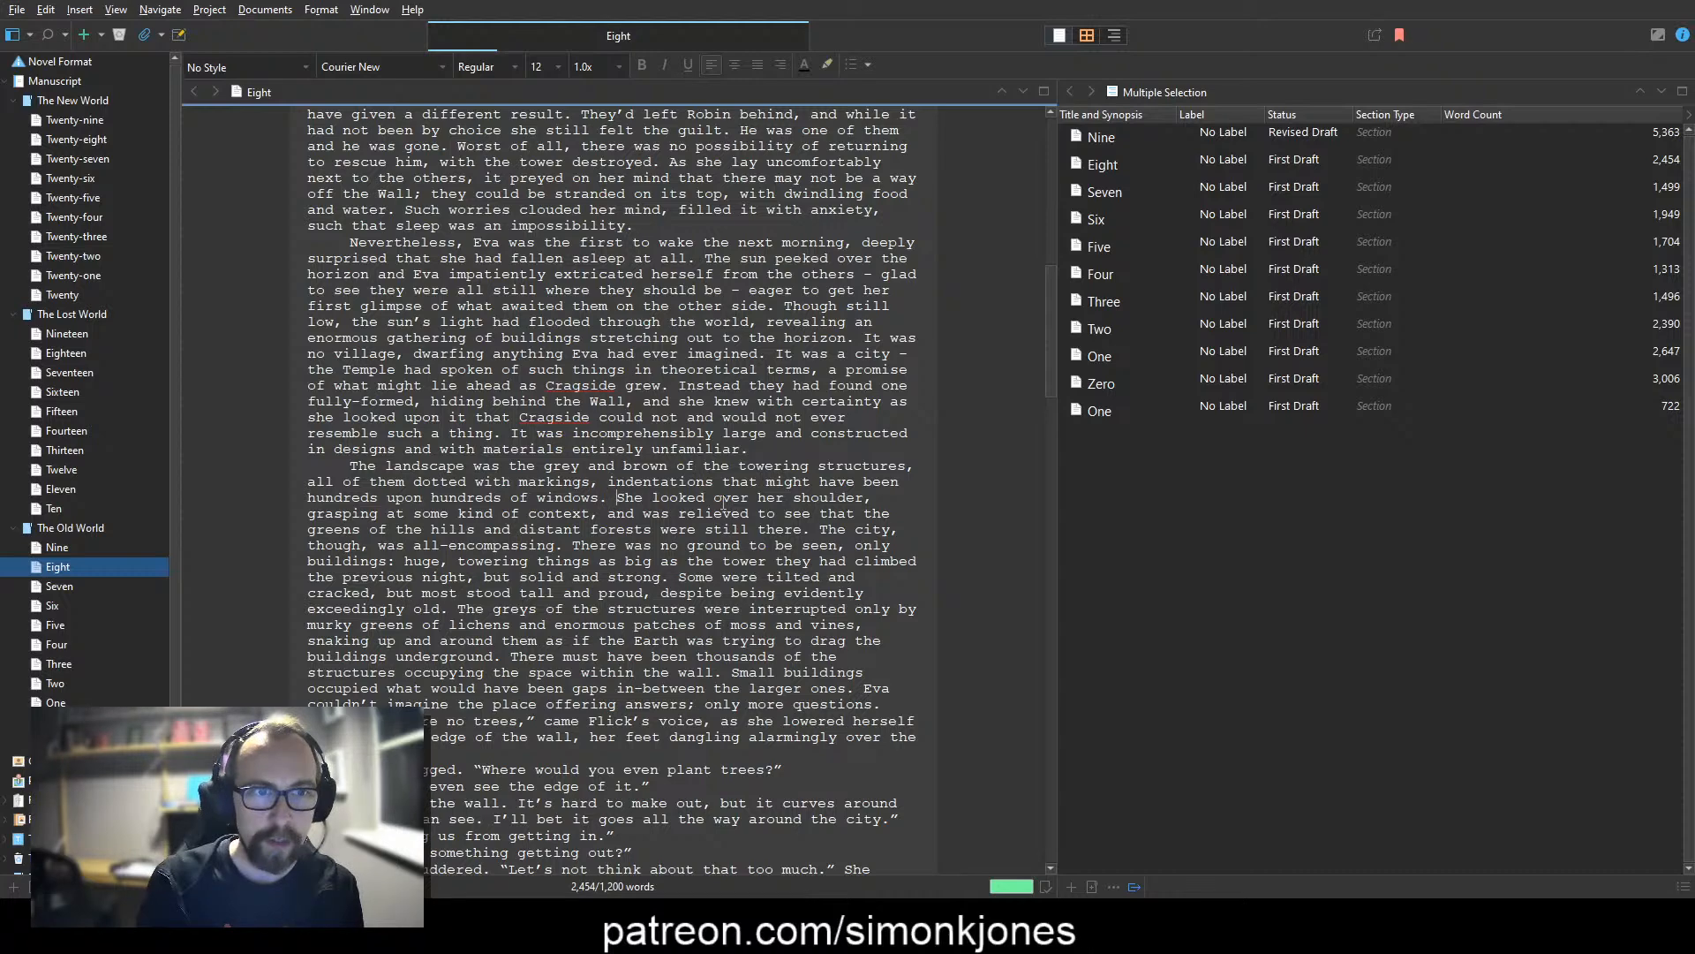
# Step: Change "grasping" to "desperate to grasp" in the sentence where she looks over her shoulder
pyautogui.press('Up')
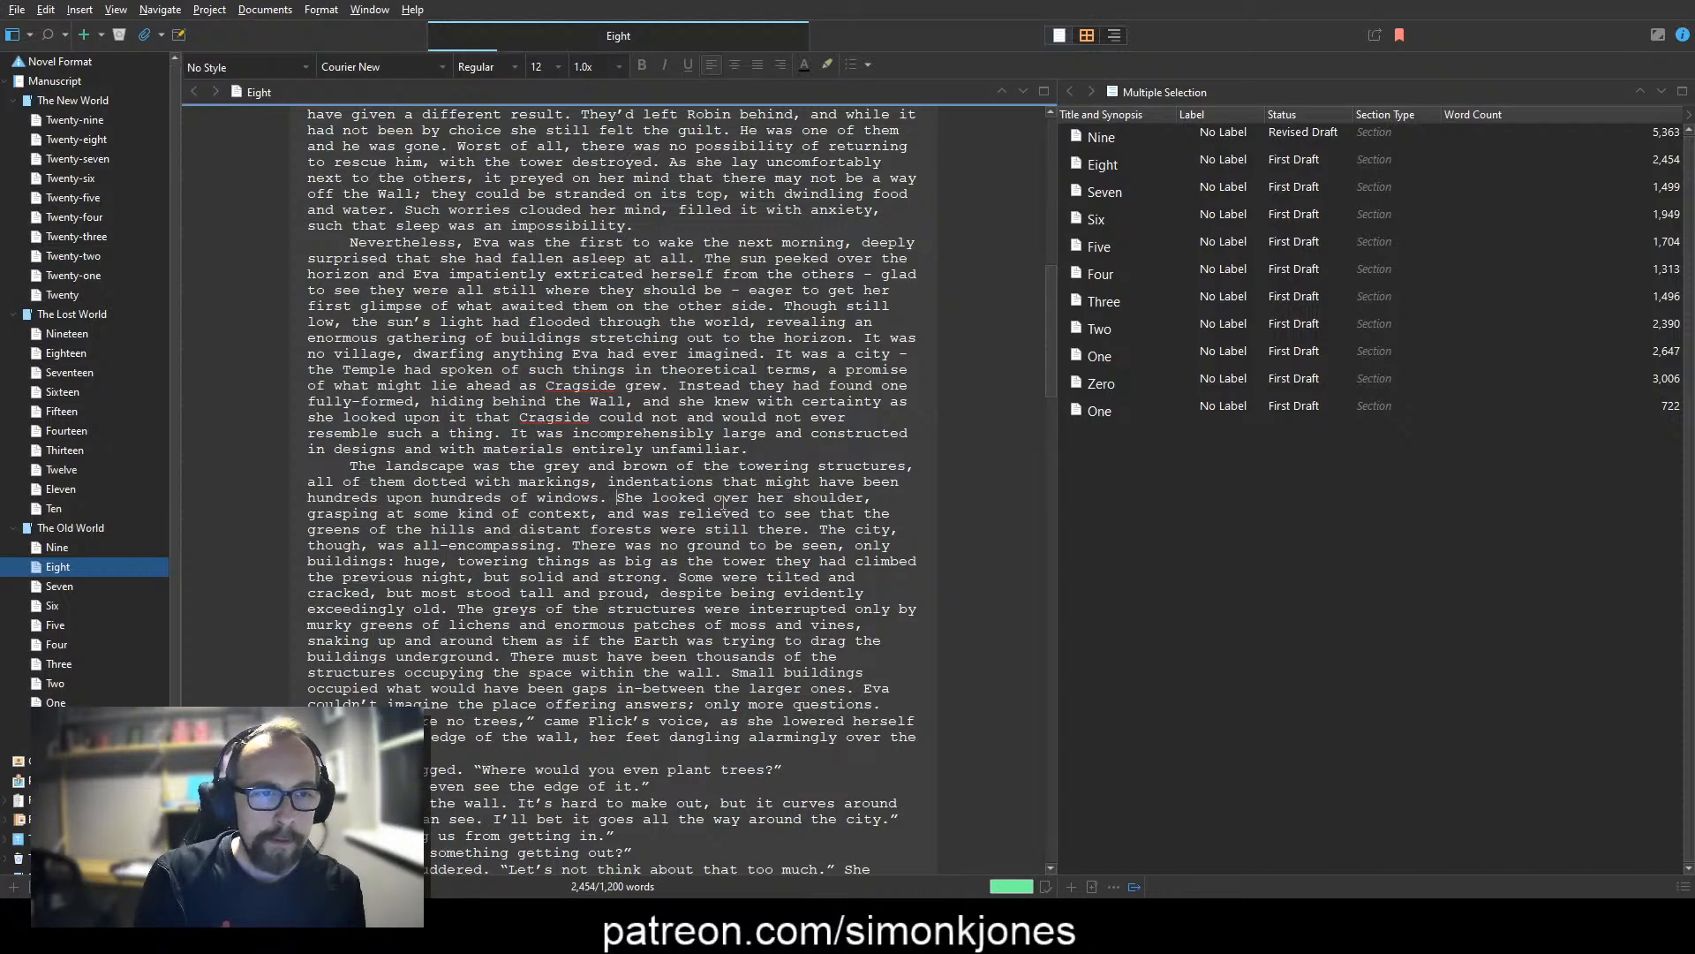
pyautogui.write('desperate to')
pyautogui.hotkey('ctrl', 'Right')
pyautogui.press('Left')
pyautogui.press('BackSpace')
pyautogui.press('BackSpace')
pyautogui.press('BackSpace')
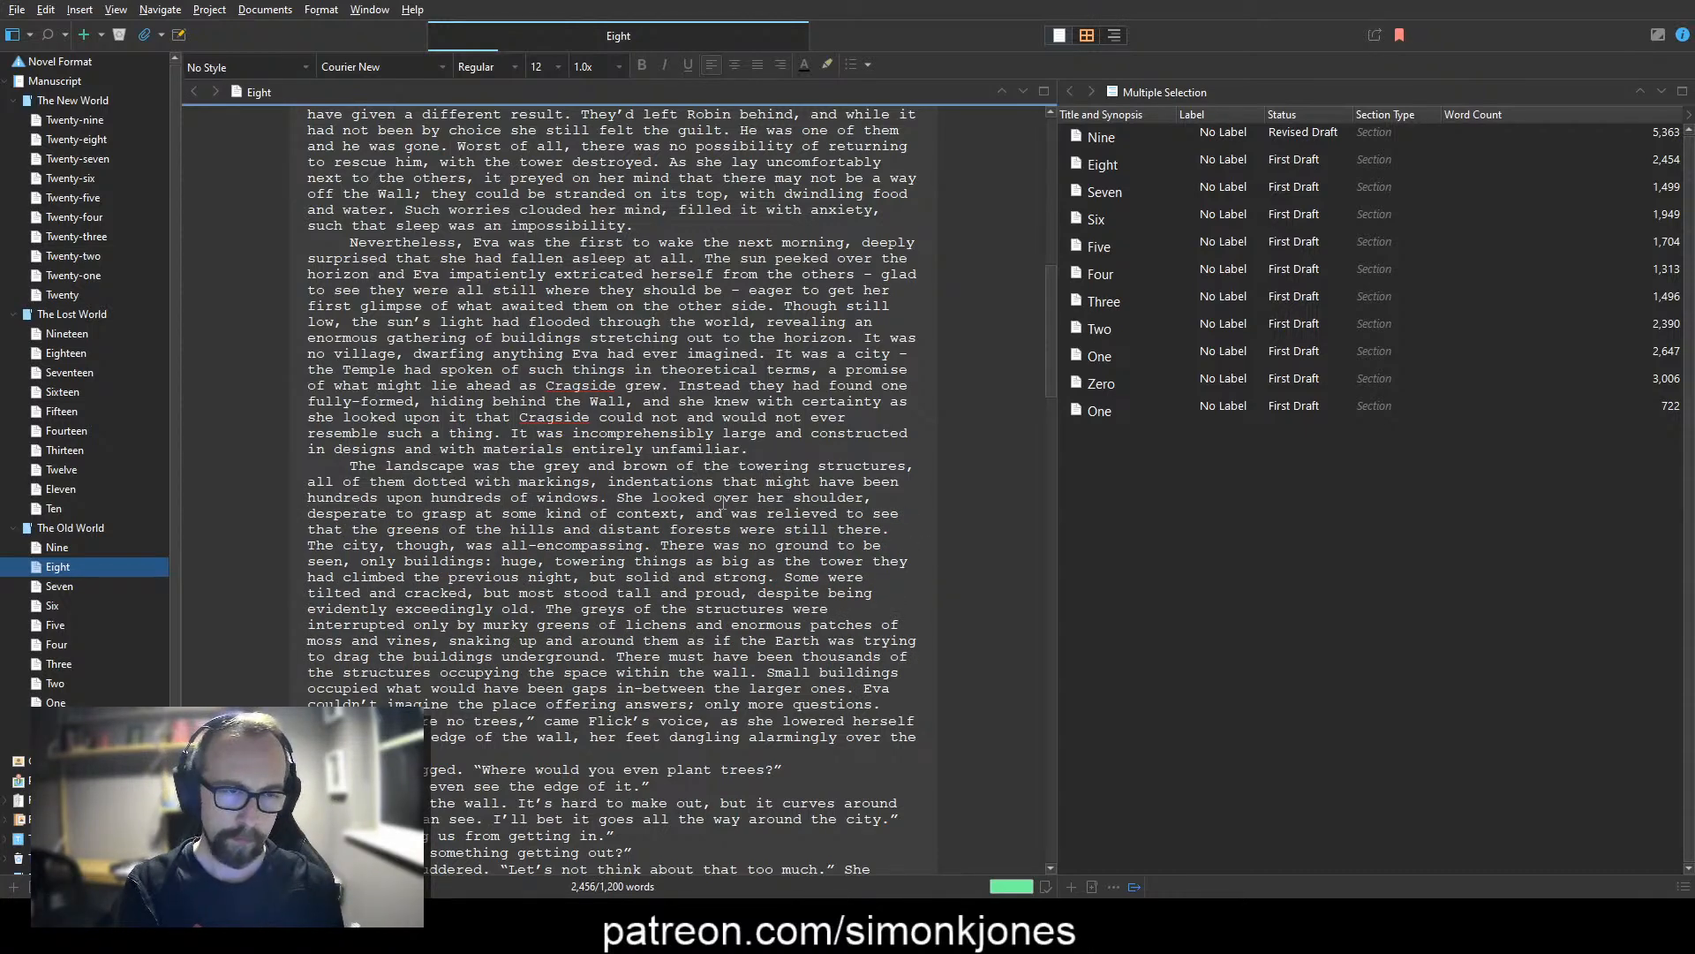
# Step: Replace "some kind of context" with "something she recognised" in the same sentence
pyautogui.write('thing she recognised')
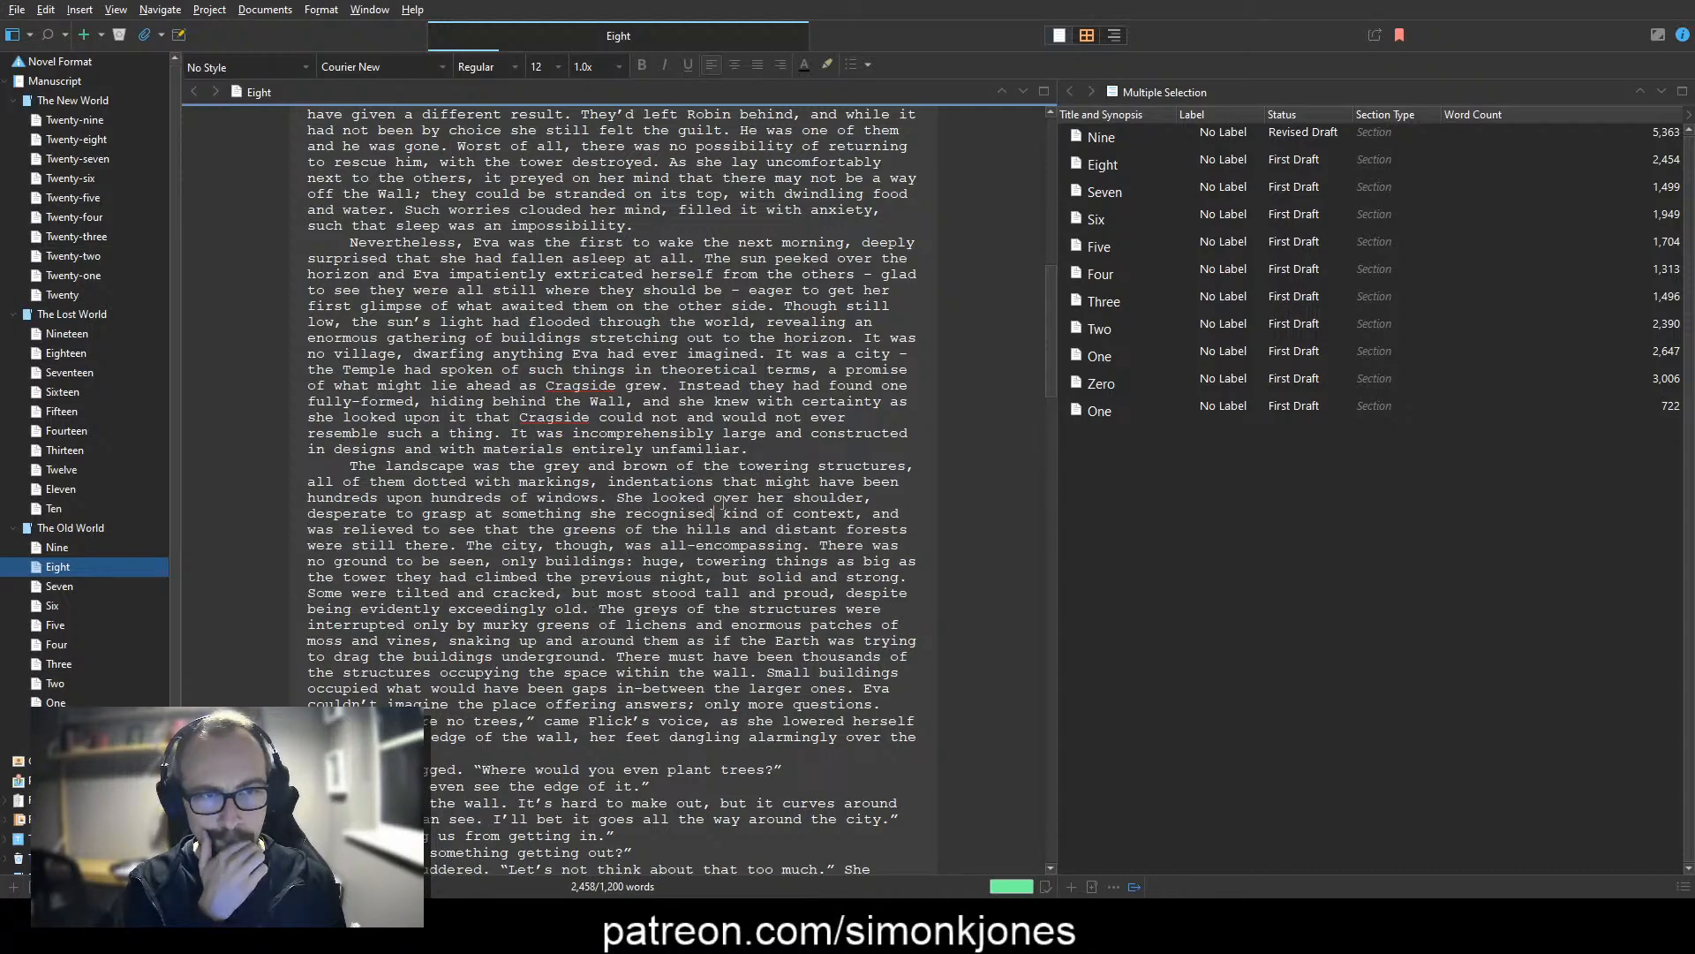
pyautogui.hotkey('ctrl', 'shift', 'Right')
pyautogui.hotkey('ctrl', 'shift', 'Right')
pyautogui.hotkey('ctrl', 'shift', 'Right')
pyautogui.hotkey('ctrl', 'shift', 'Right')
pyautogui.press('Delete')
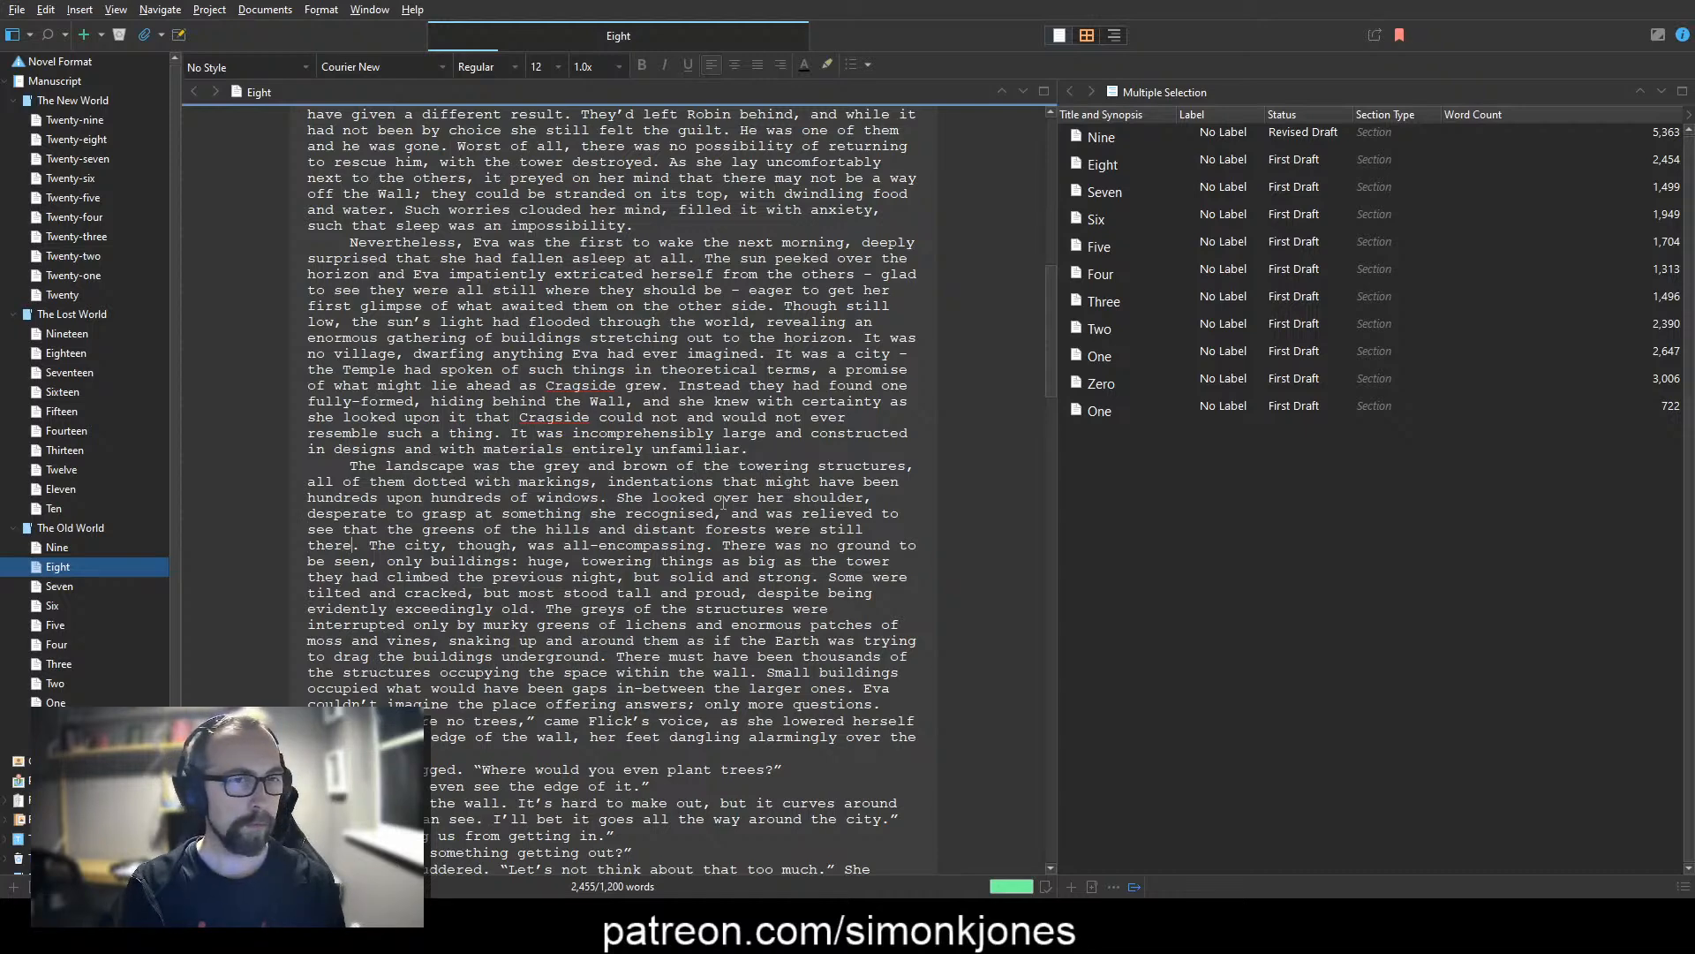
# Step: Insert "The city was an overload of information and she feared she might be blinded by it, her mind utterly overwhelmed." after "were still there."
pyautogui.write('The city was ')
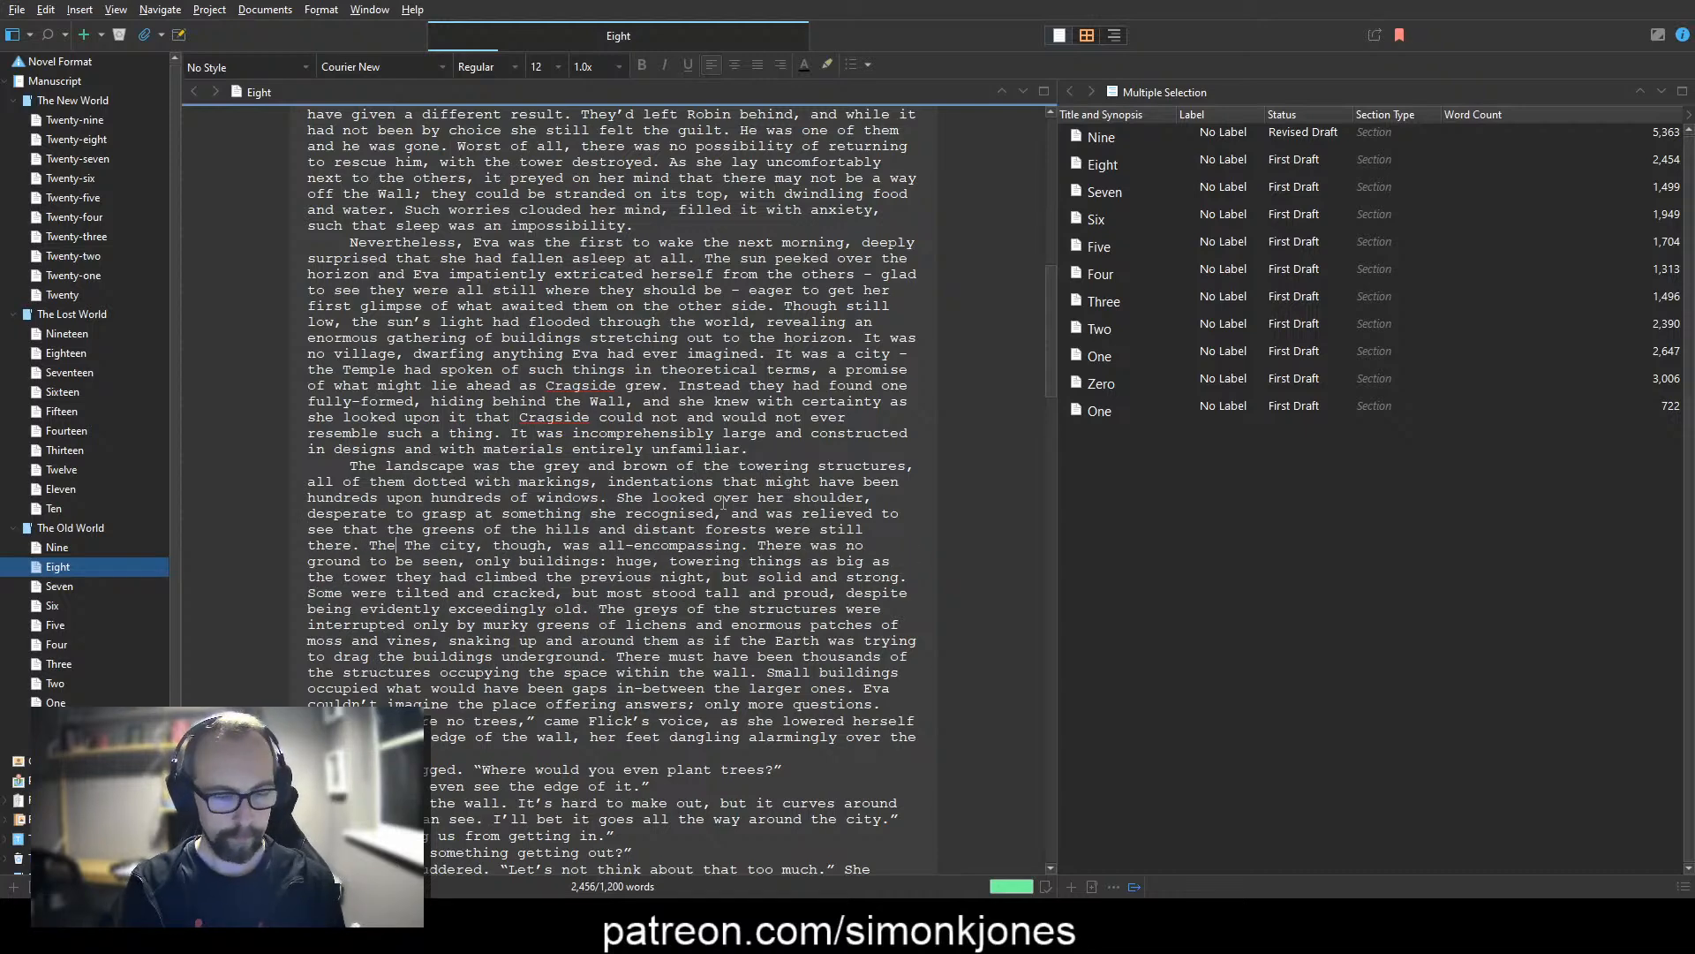
pyautogui.write('an overload of information,  The city, though,')
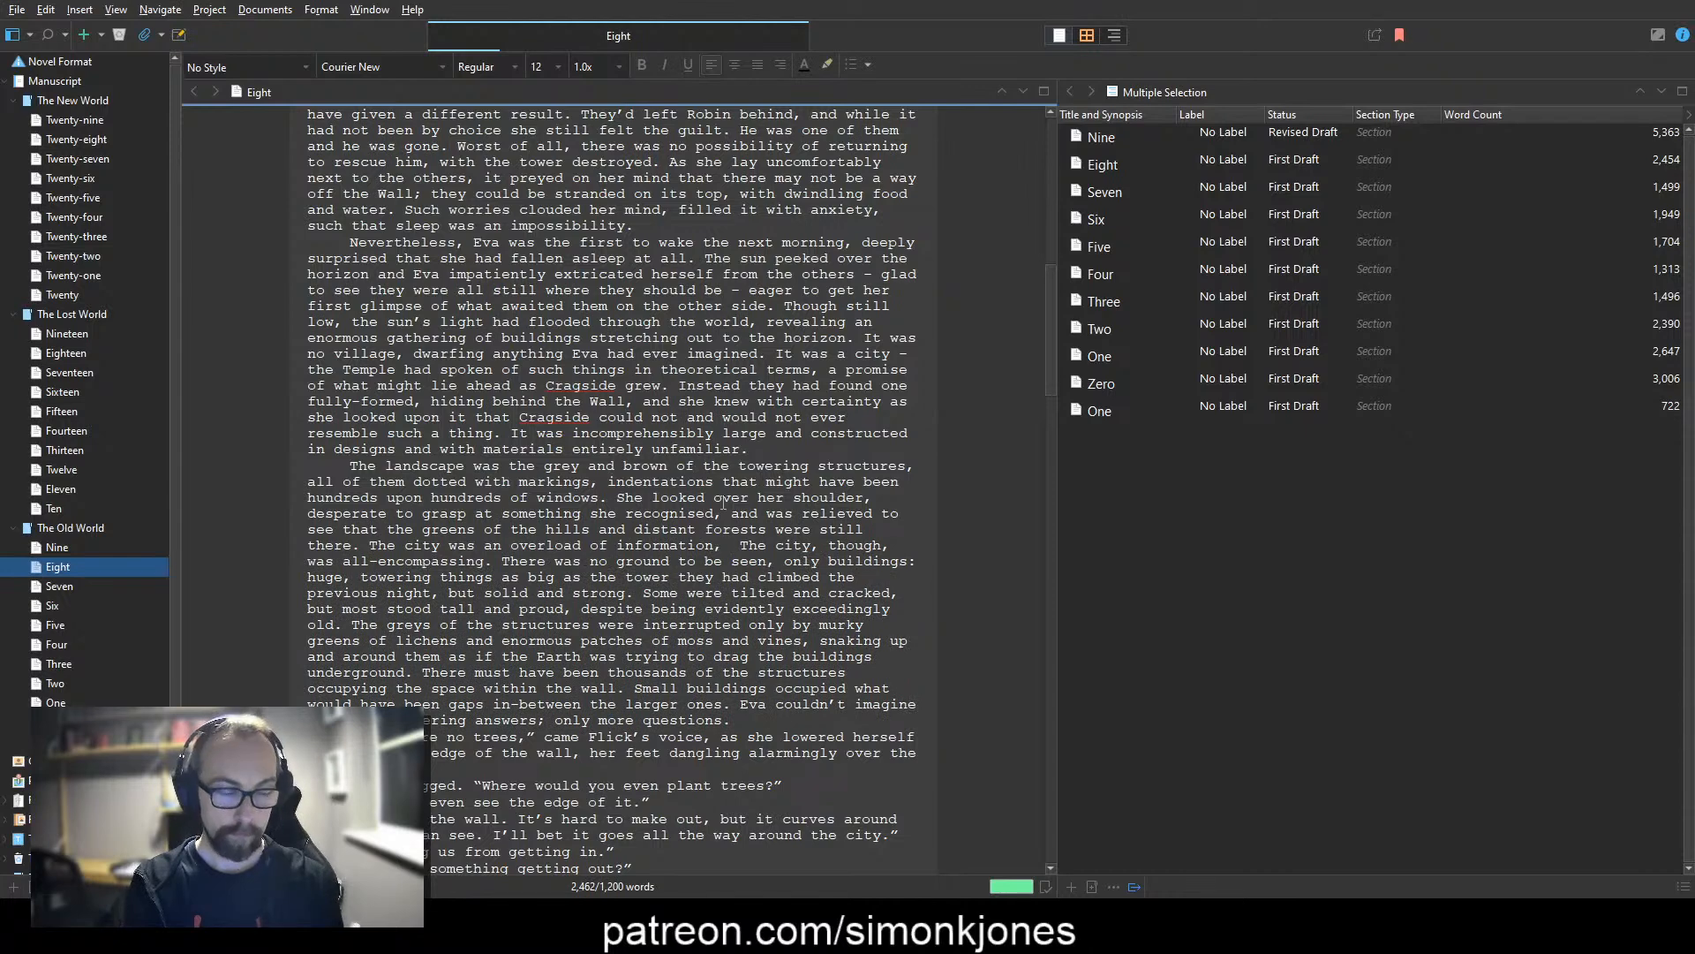
pyautogui.press('BackSpace')
pyautogui.press('BackSpace')
pyautogui.write('and she feared sh')
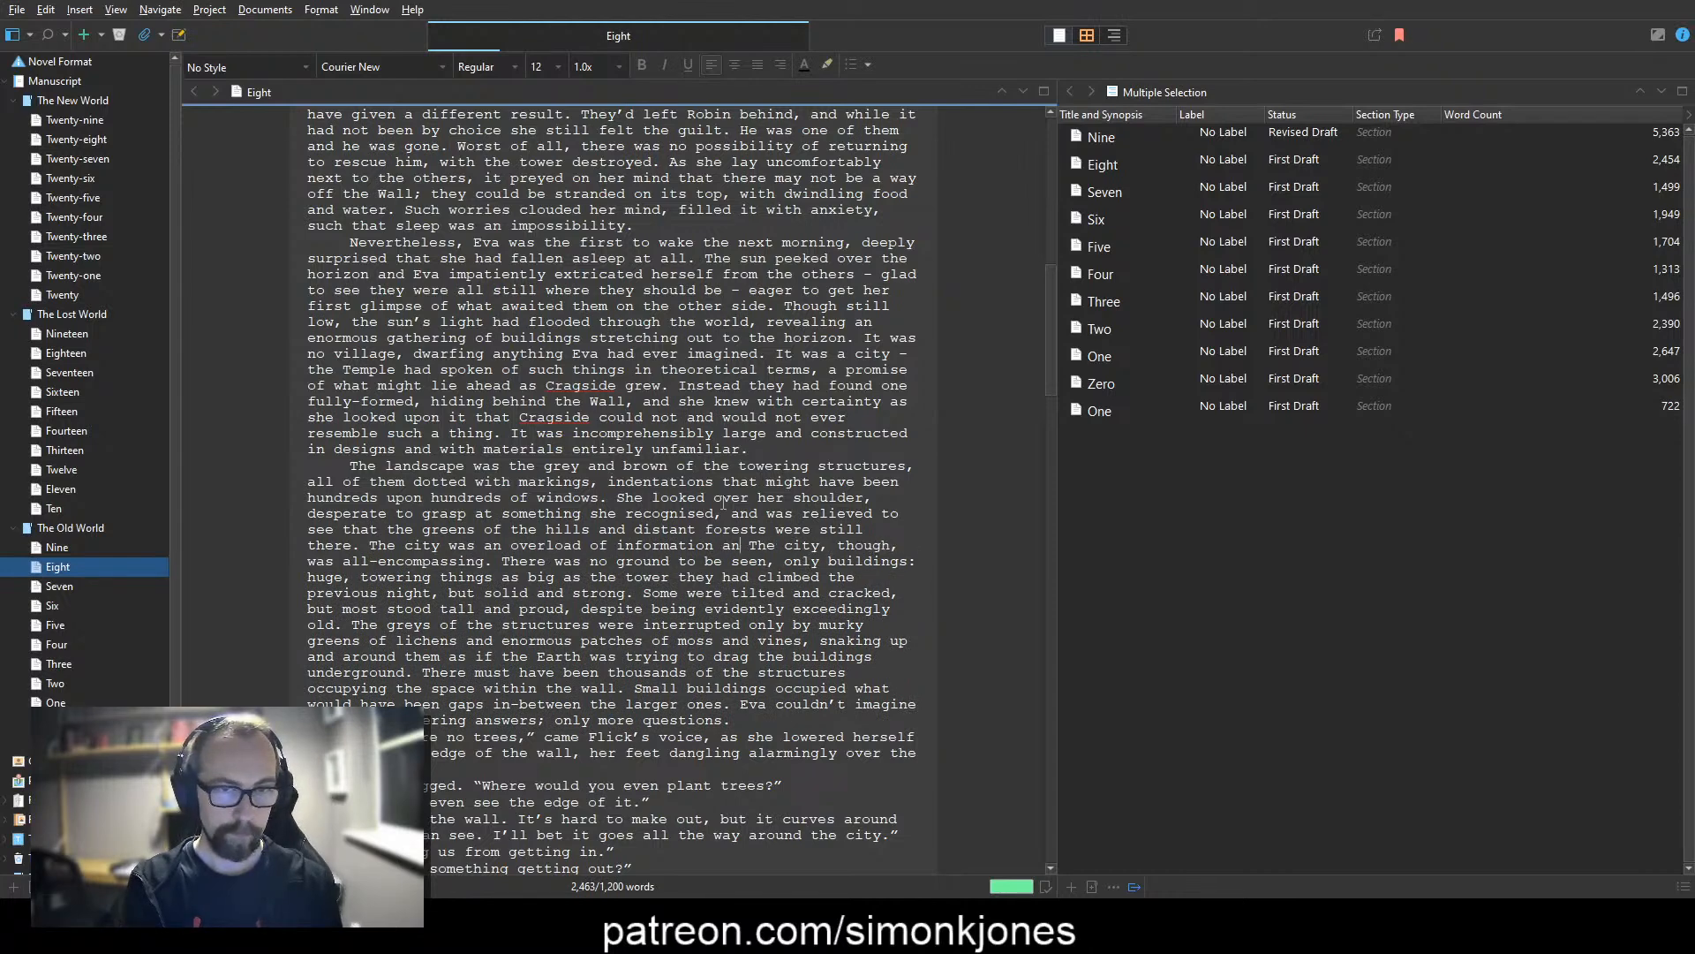
pyautogui.write('e mig')
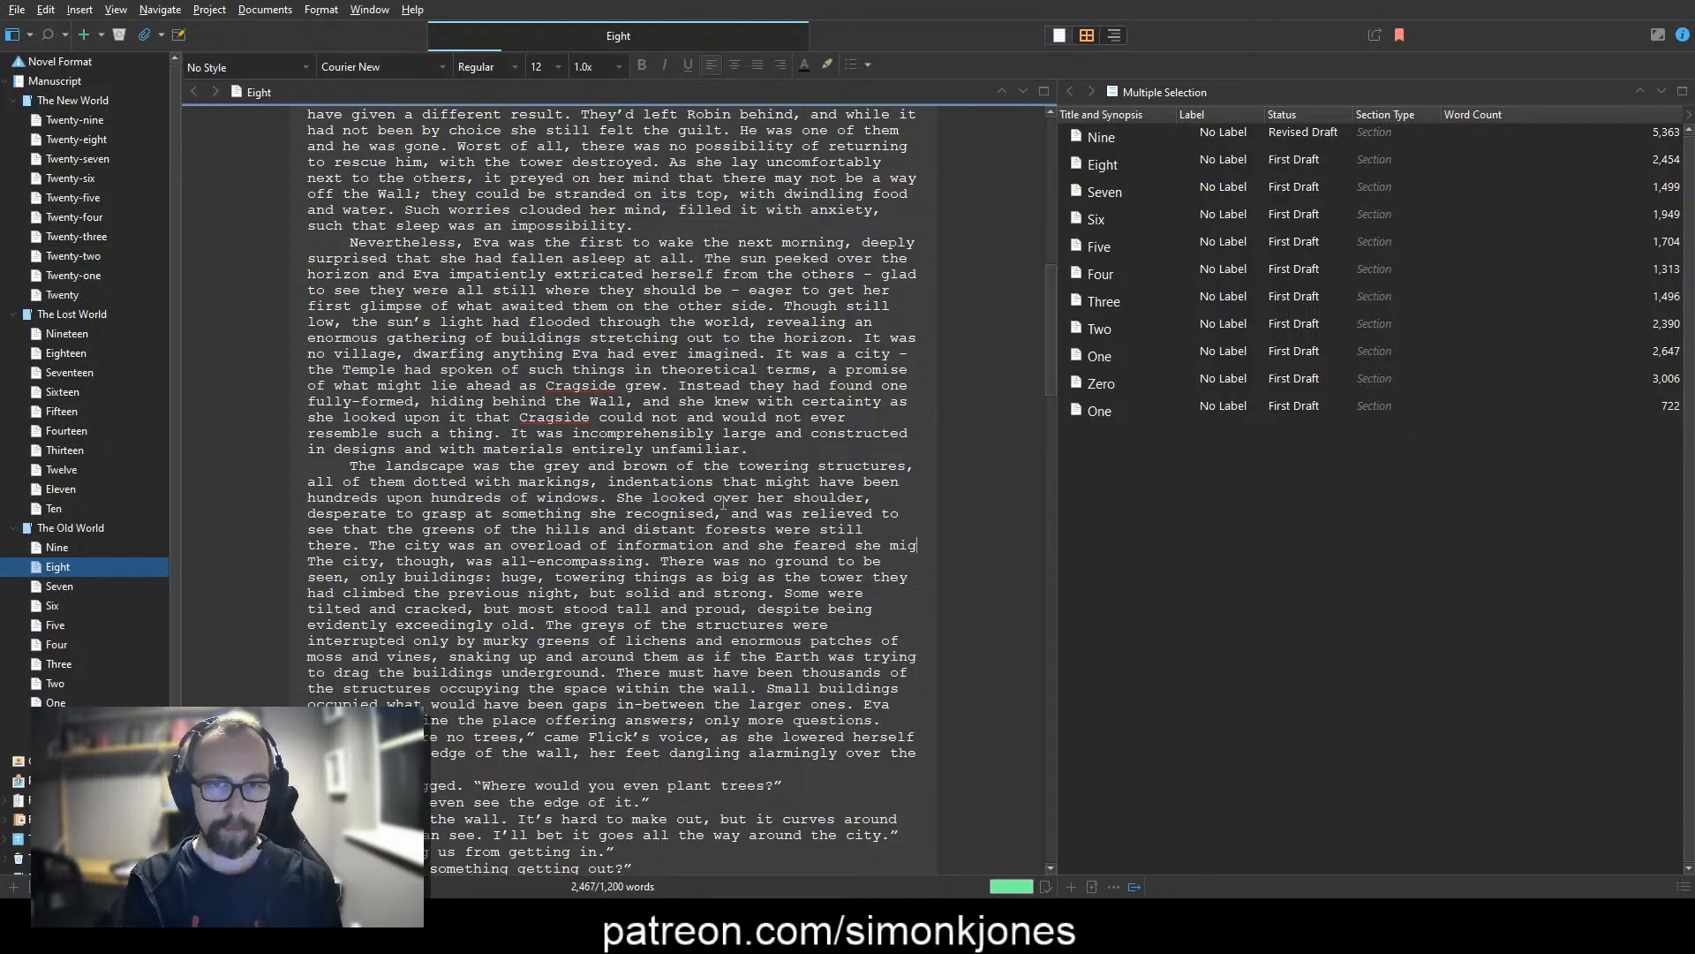
pyautogui.write('ht be blinded by it, ')
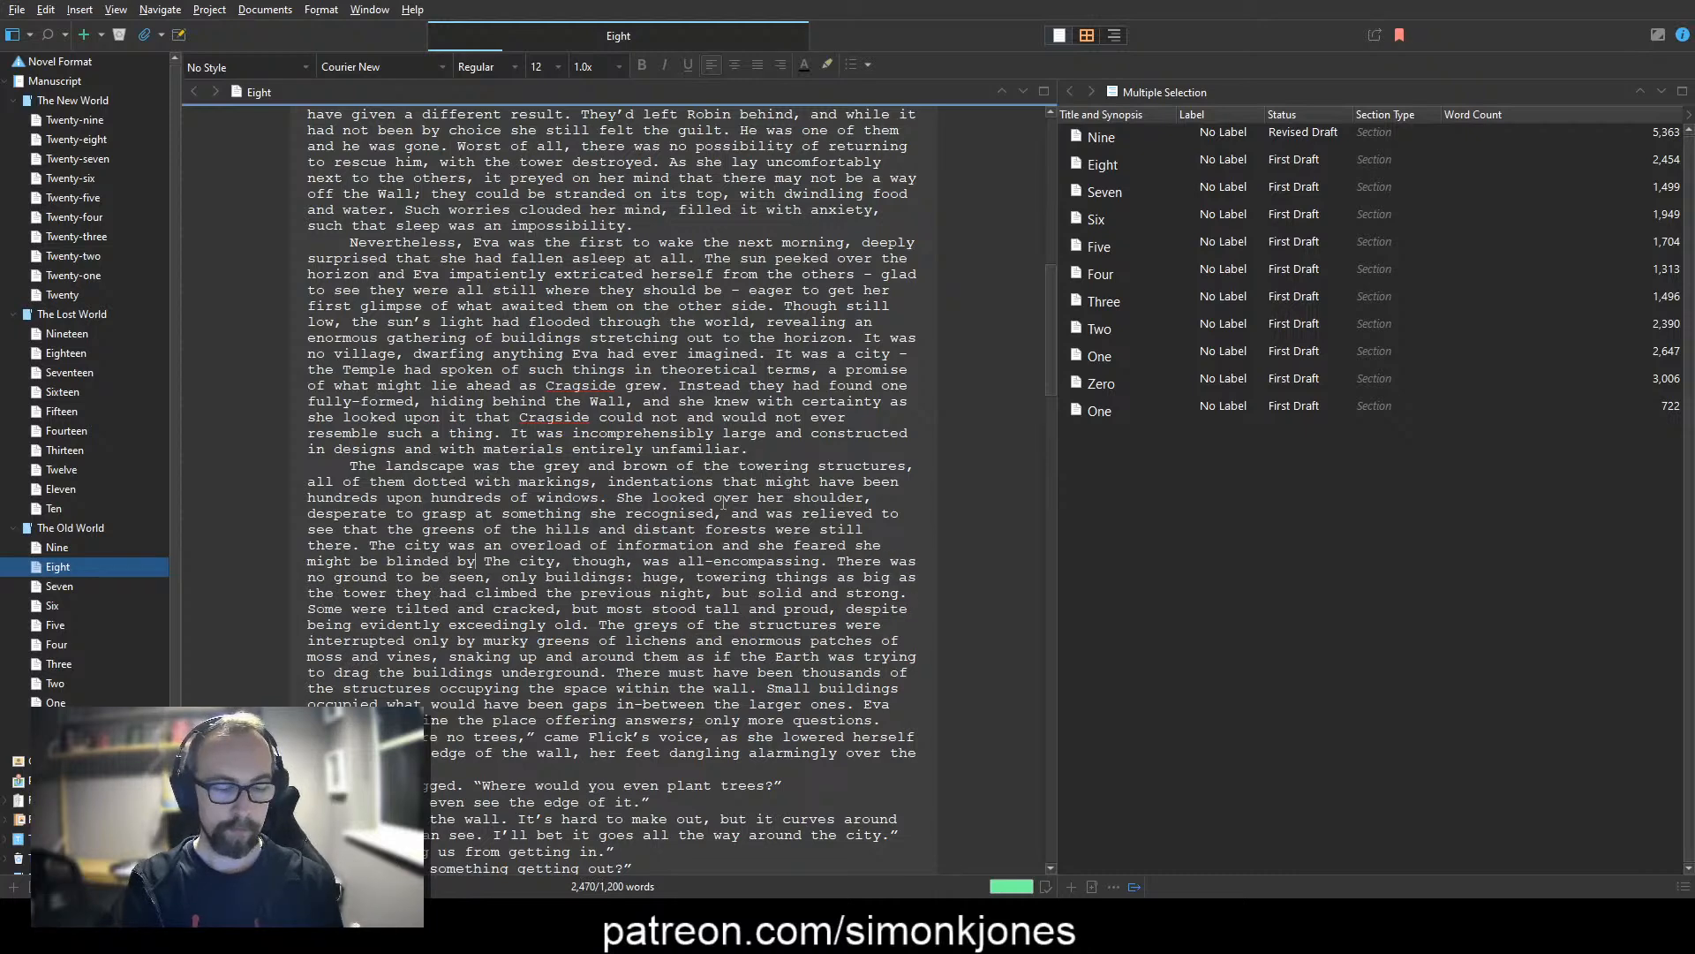
pyautogui.write('her mind overwhelme')
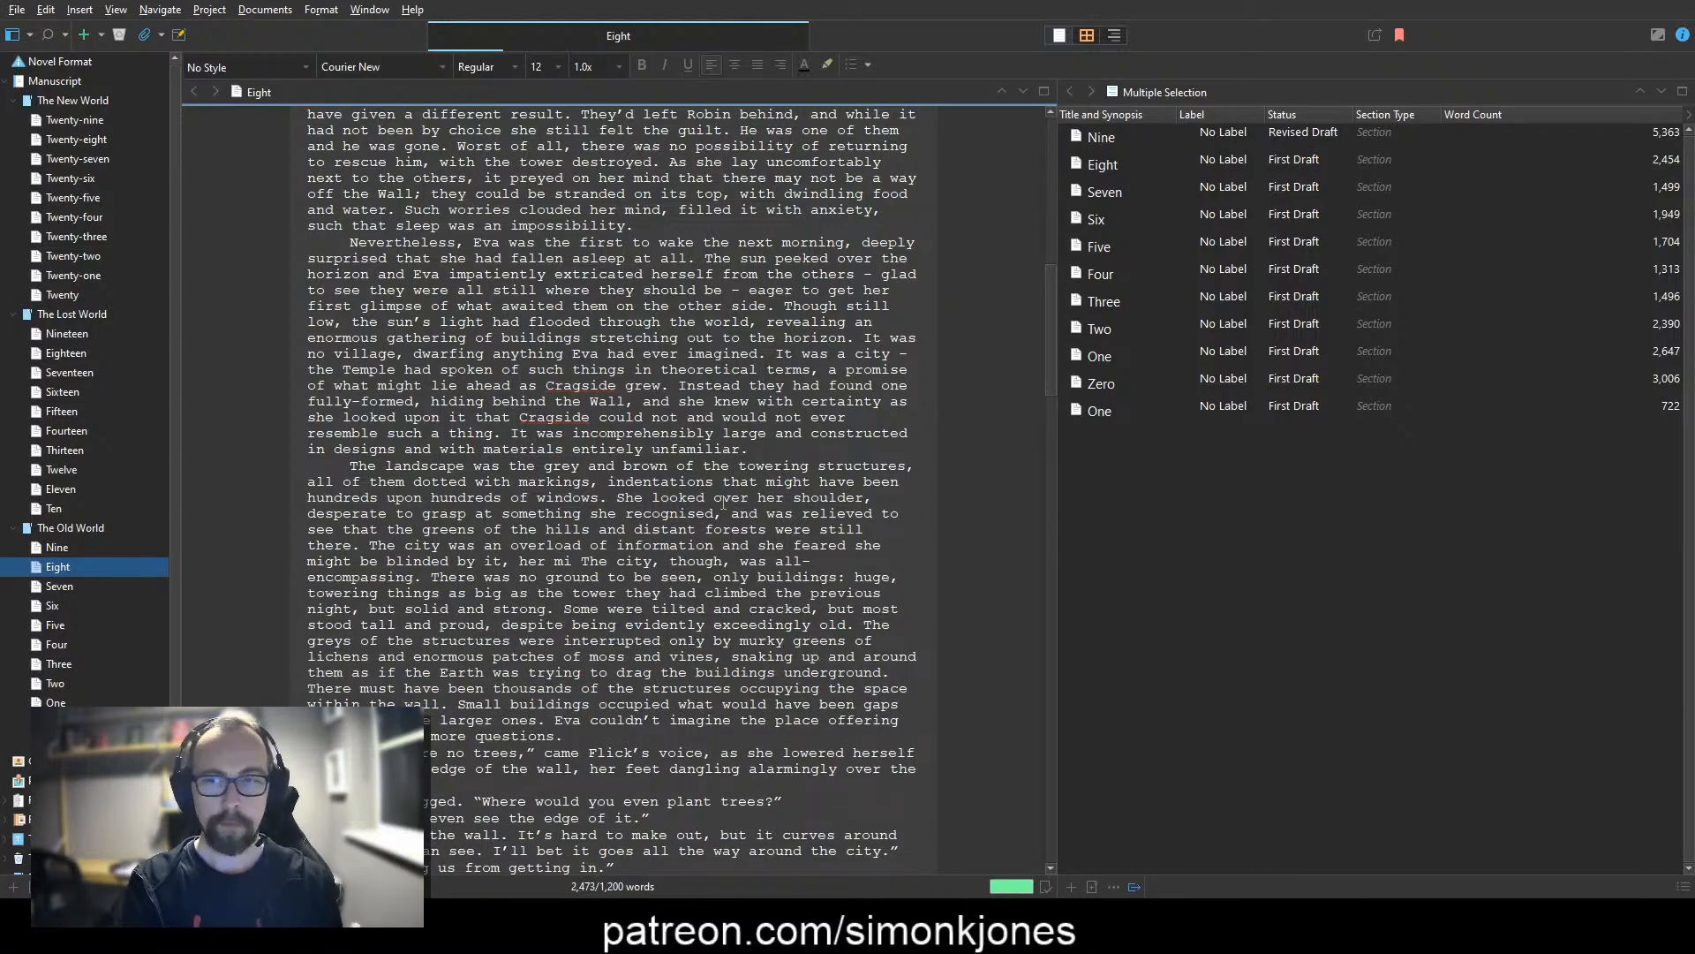
pyautogui.hotkey('ctrl', 'BackSpace')
pyautogui.write('utterly overwhelmed.')
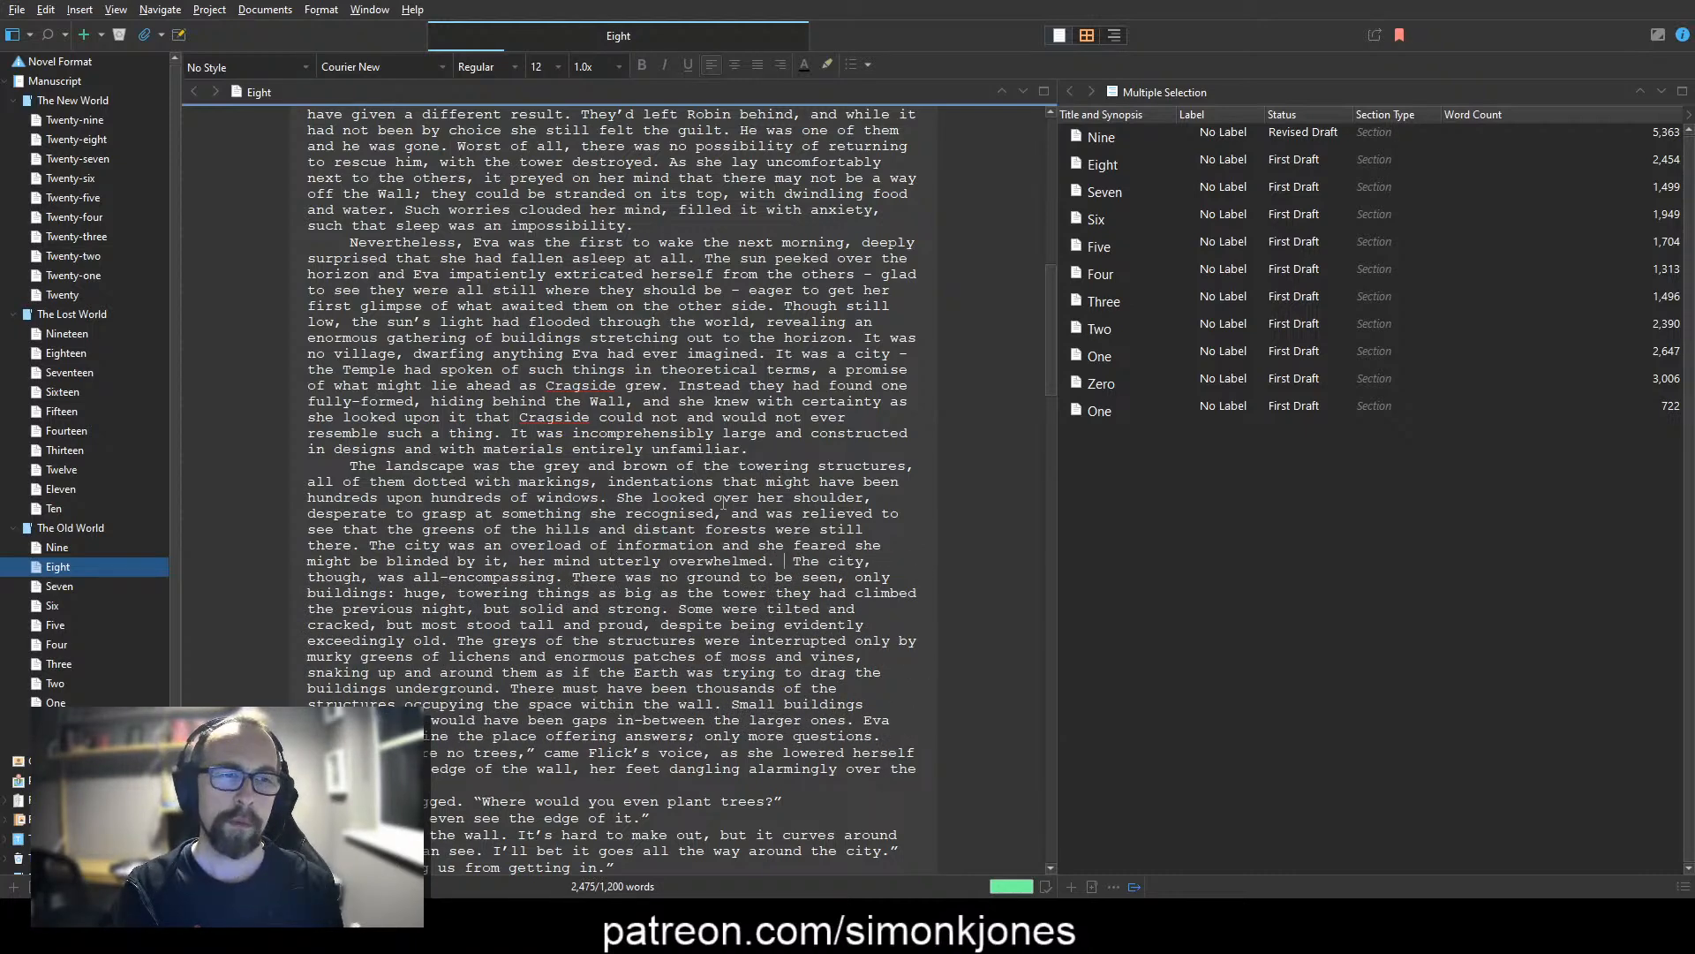
pyautogui.press('BackSpace')
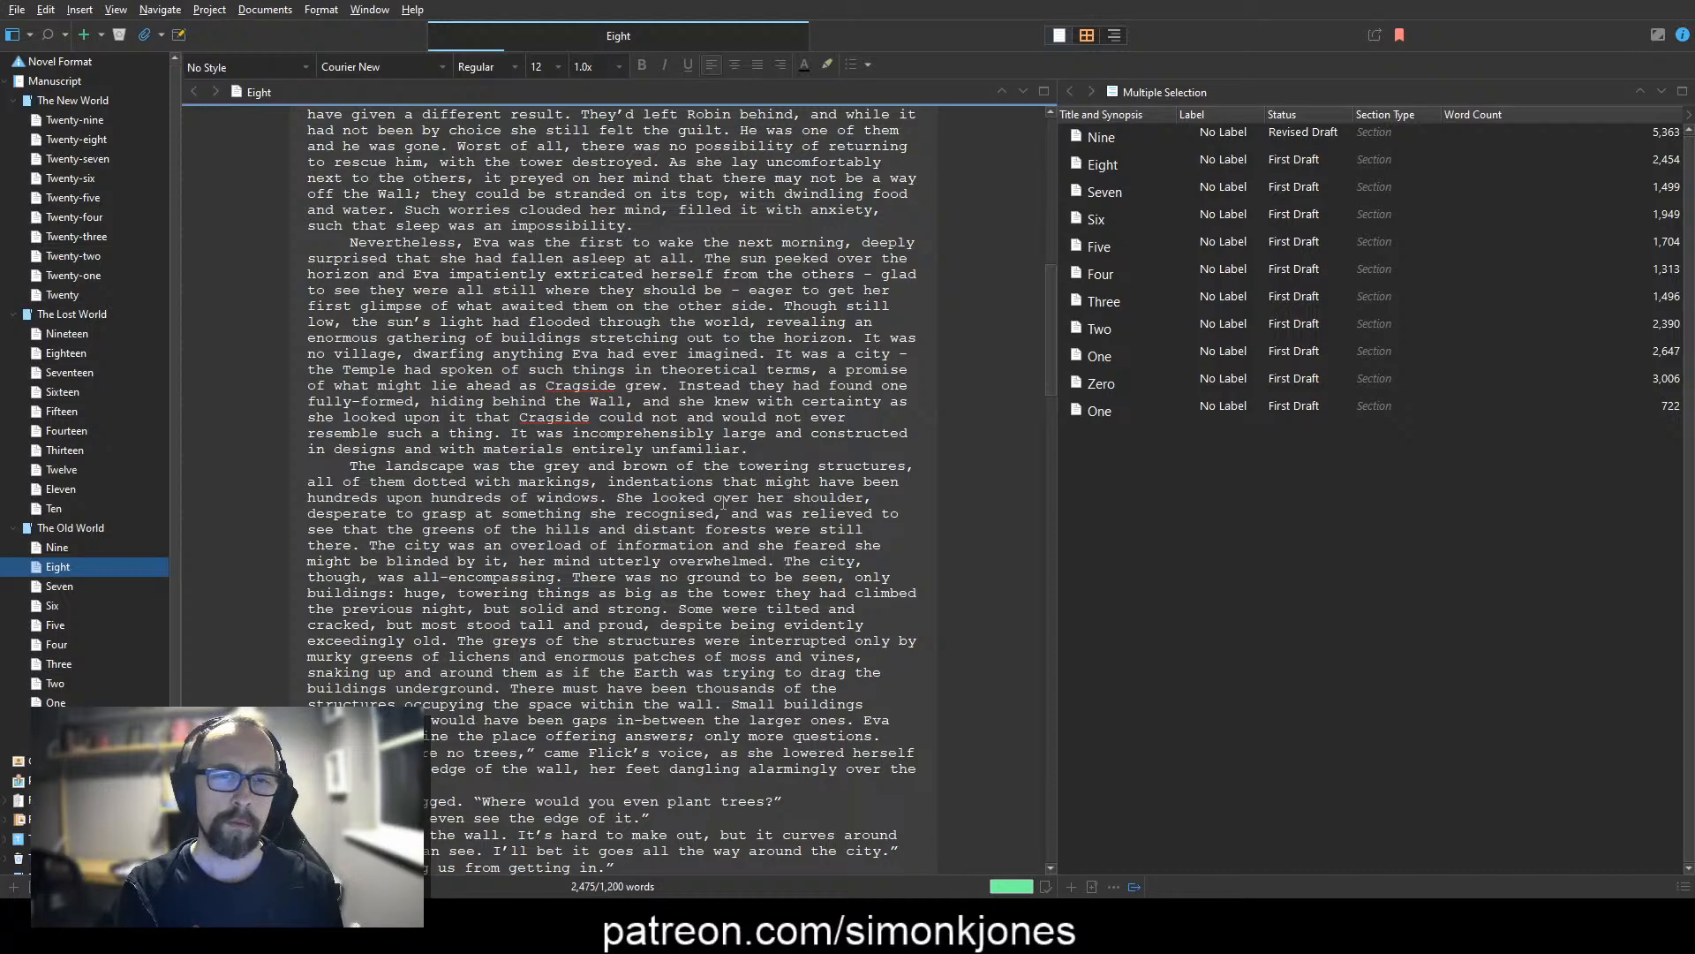
# Step: Replace the sentence "The city, though, was all-encompassing." with "On the city side of the Wall", running it into "there was no ground"
pyautogui.hotkey('shift', 'Down')
pyautogui.hotkey('ctrl', 'shift', 'Left')
pyautogui.hotkey('ctrl', 'shift', 'Left')
pyautogui.hotkey('ctrl', 'shift', 'Left')
pyautogui.hotkey('ctrl', 'shift', 'Left')
pyautogui.hotkey('ctrl', 'shift', 'Left')
pyautogui.hotkey('ctrl', 'shift', 'Left')
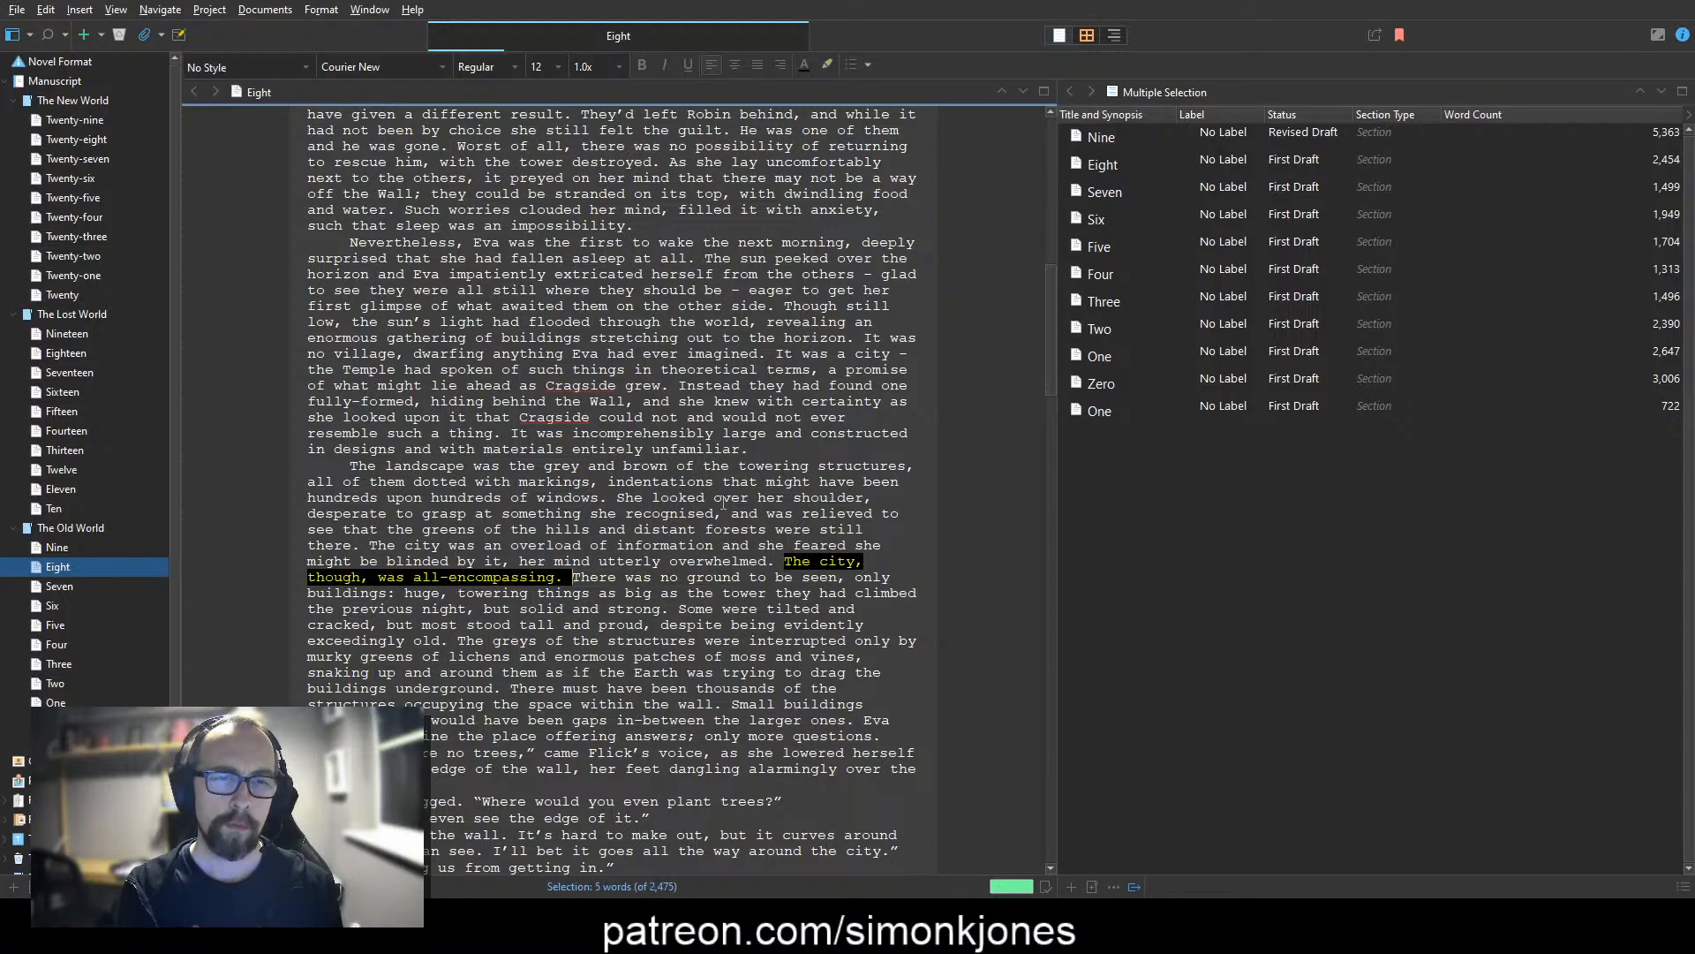
pyautogui.write('On the ')
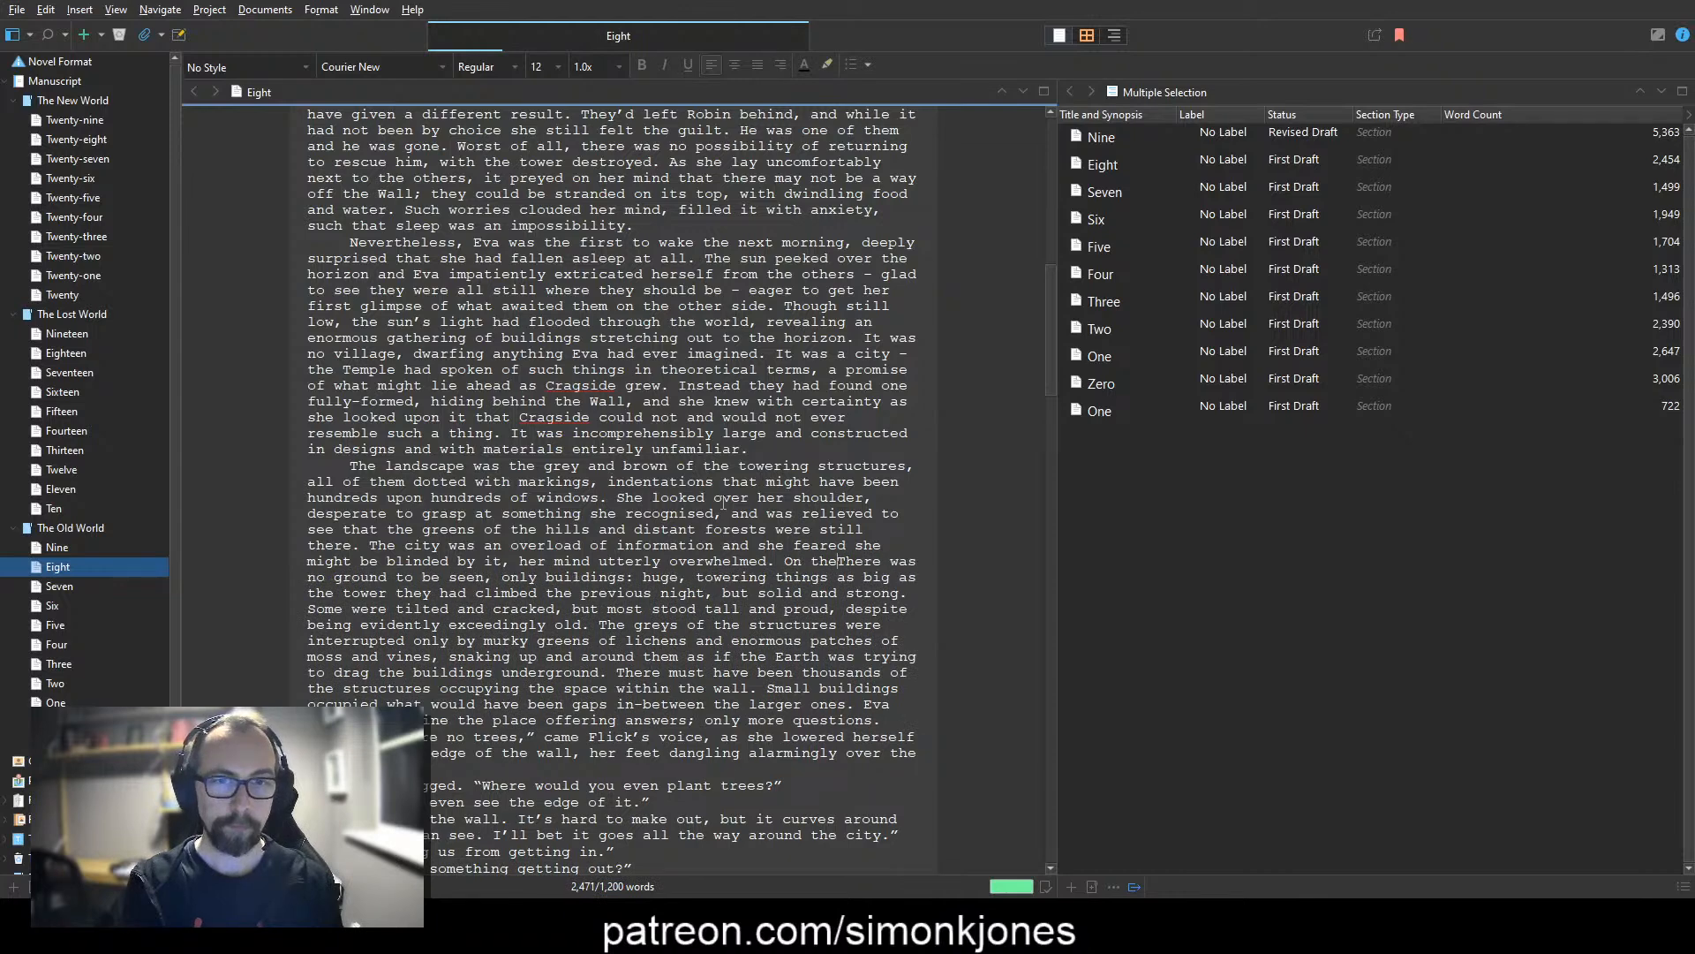
pyautogui.write('city side of the Wall')
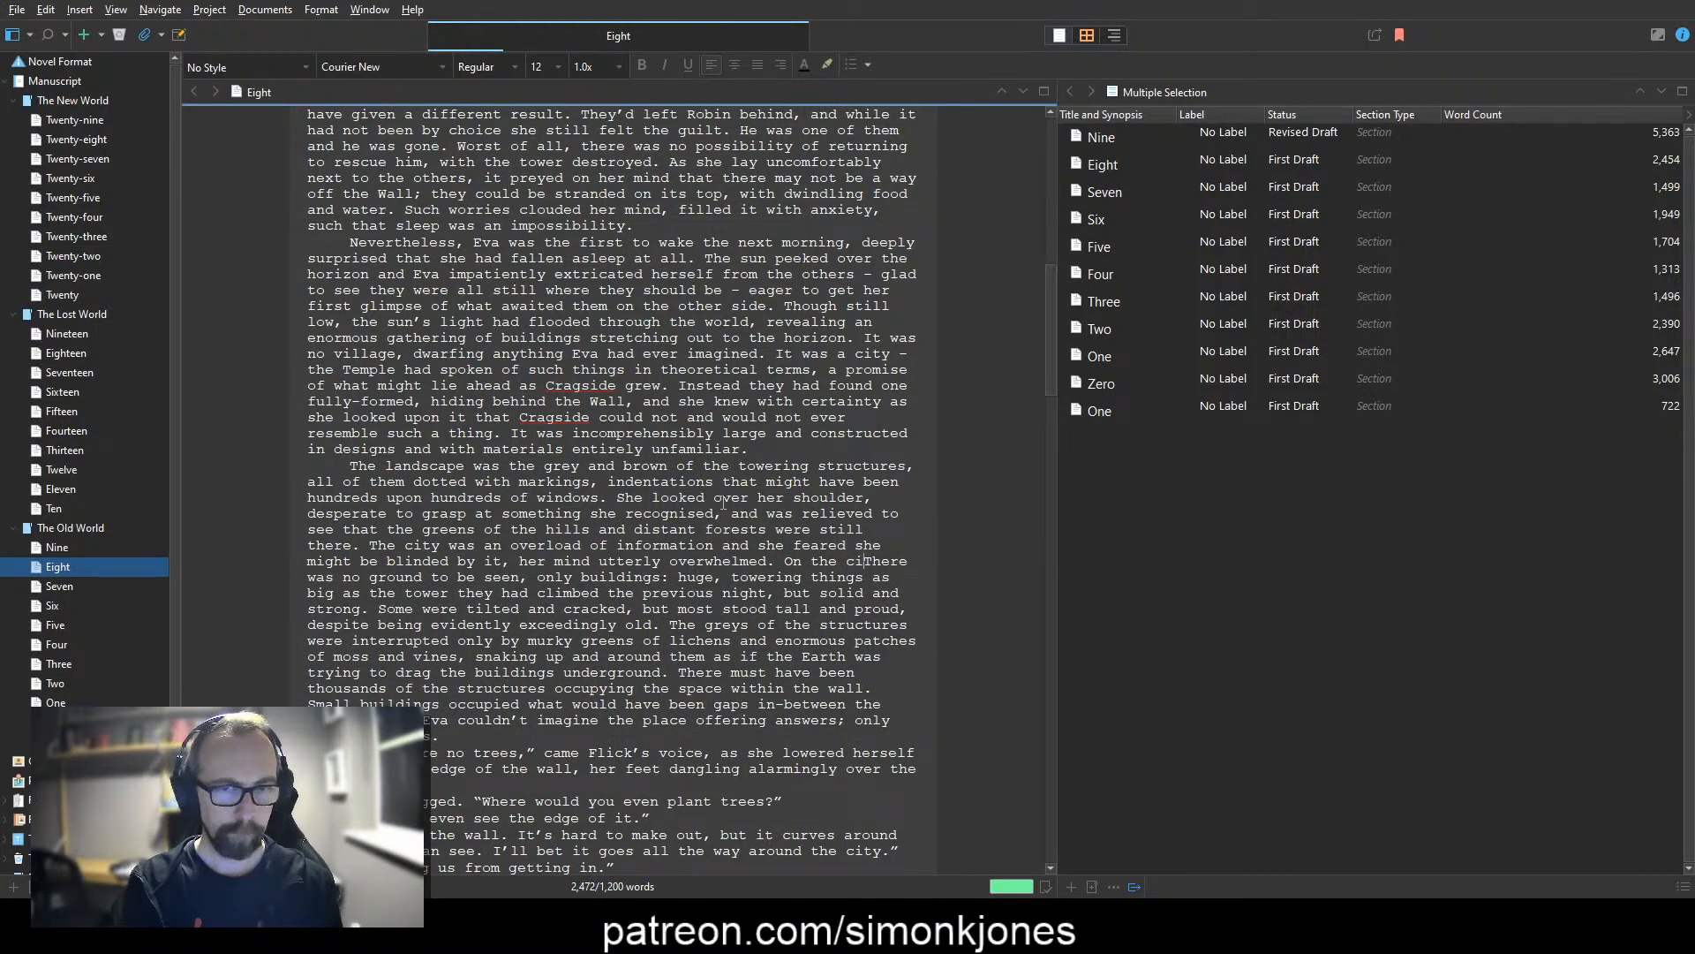
pyautogui.press('Delete')
pyautogui.write('ty')
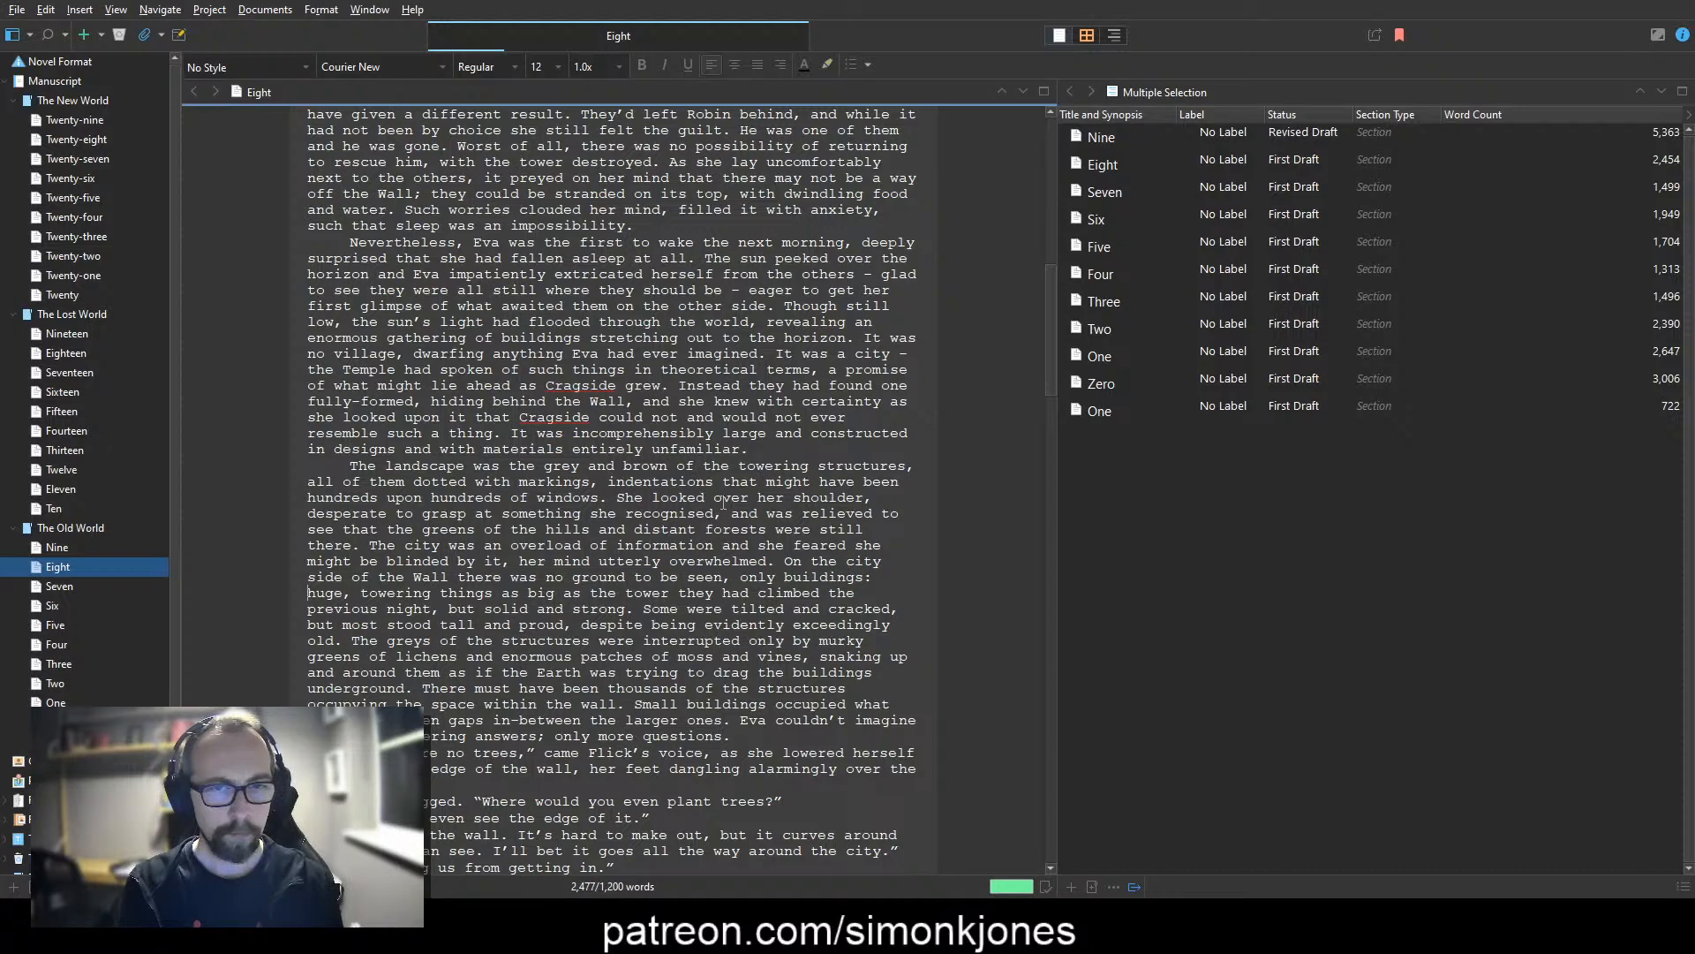
# Step: Delete the description after "only buildings", from the colon and "huge, towering things" through "solid and strong."
pyautogui.hotkey('shift', 'Down')
pyautogui.hotkey('ctrl', 'shift', 'Right')
pyautogui.hotkey('ctrl', 'shift', 'Right')
pyautogui.hotkey('ctrl', 'shift', 'Right')
pyautogui.hotkey('ctrl', 'shift', 'Right')
pyautogui.hotkey('ctrl', 'shift', 'Right')
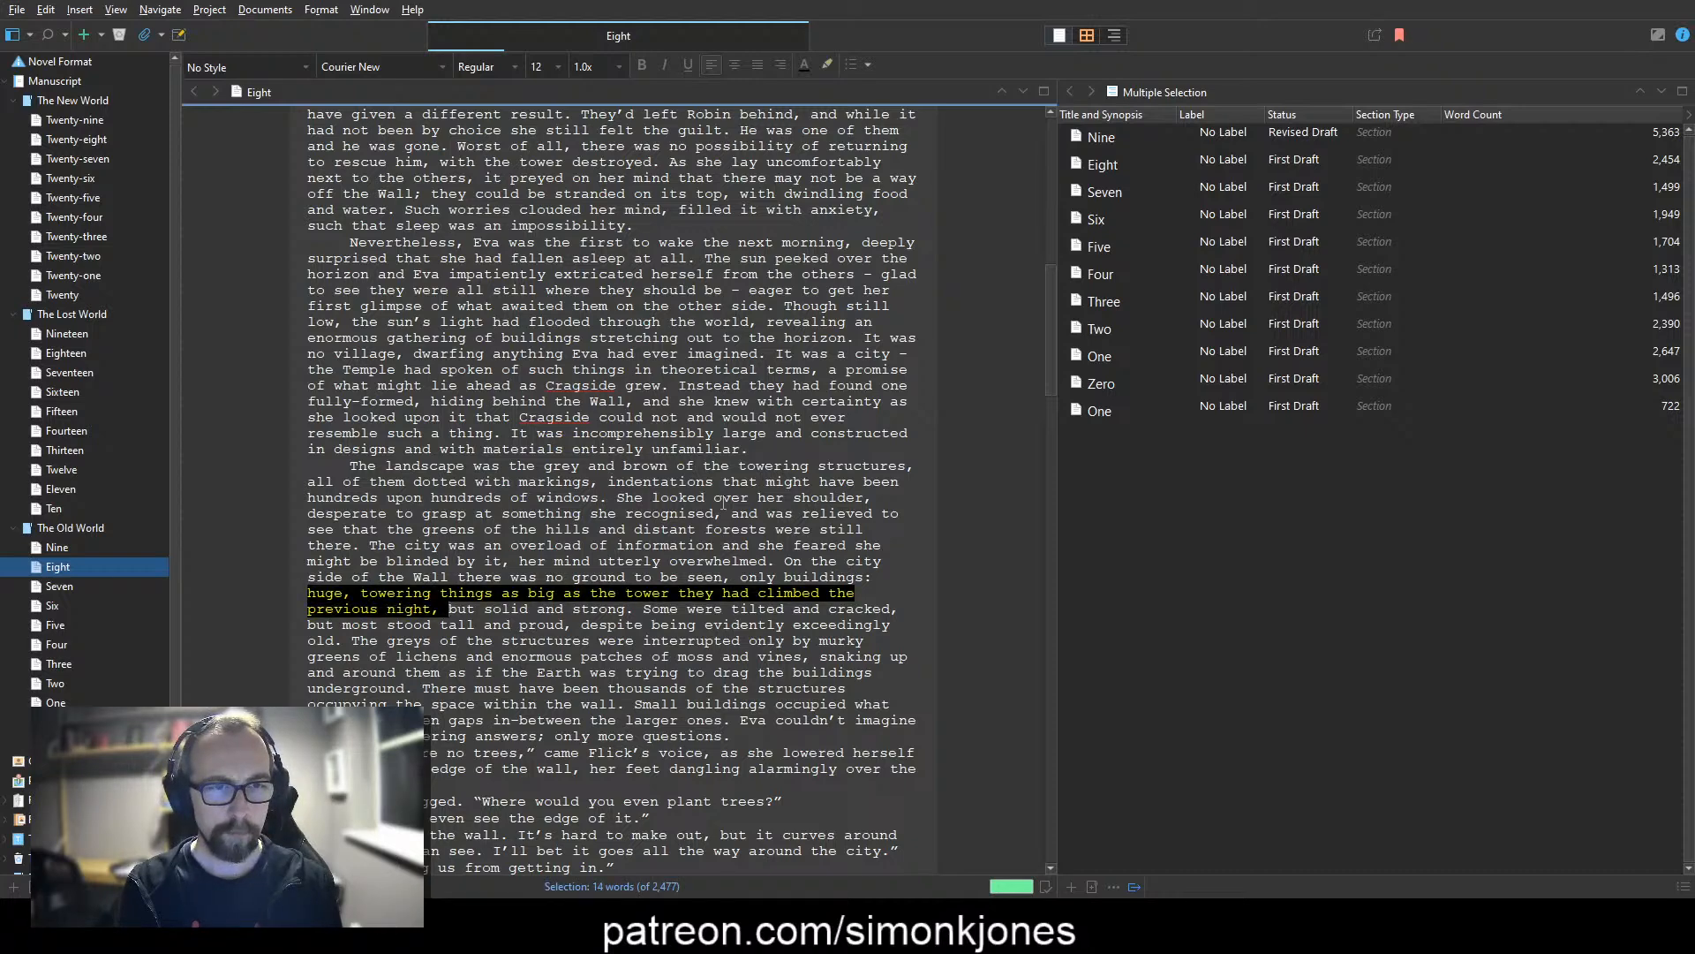
pyautogui.hotkey('ctrl', 'shift', 'Right')
pyautogui.press('BackSpace')
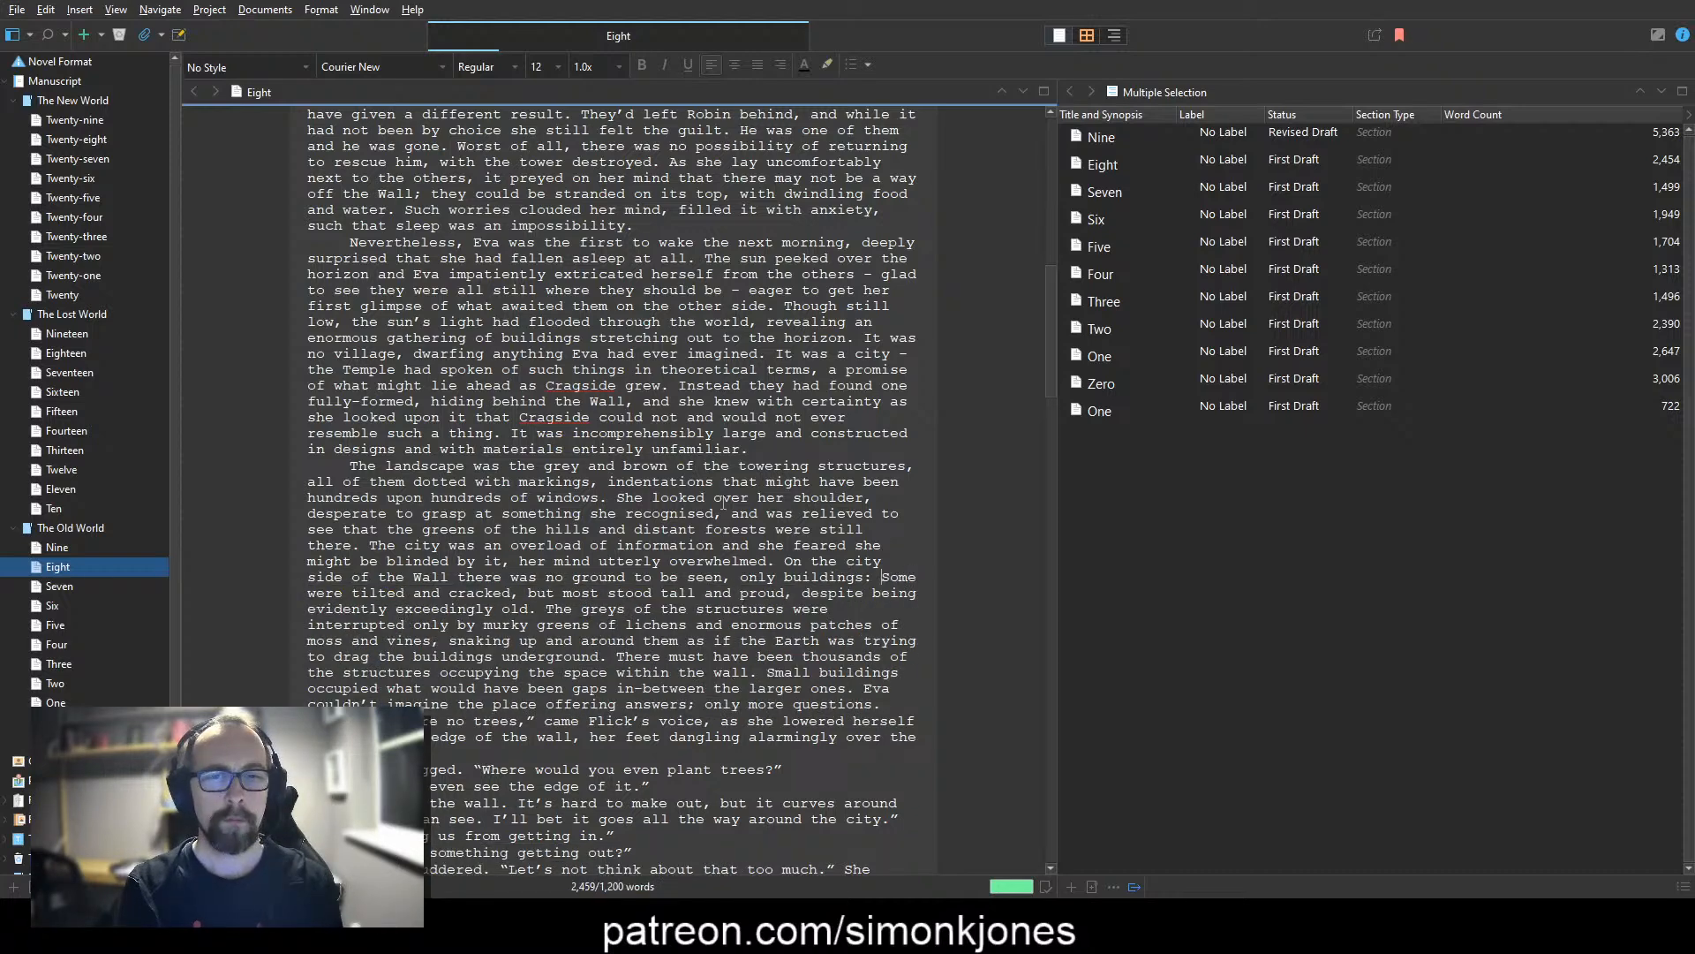
pyautogui.press('BackSpace')
pyautogui.press('BackSpace')
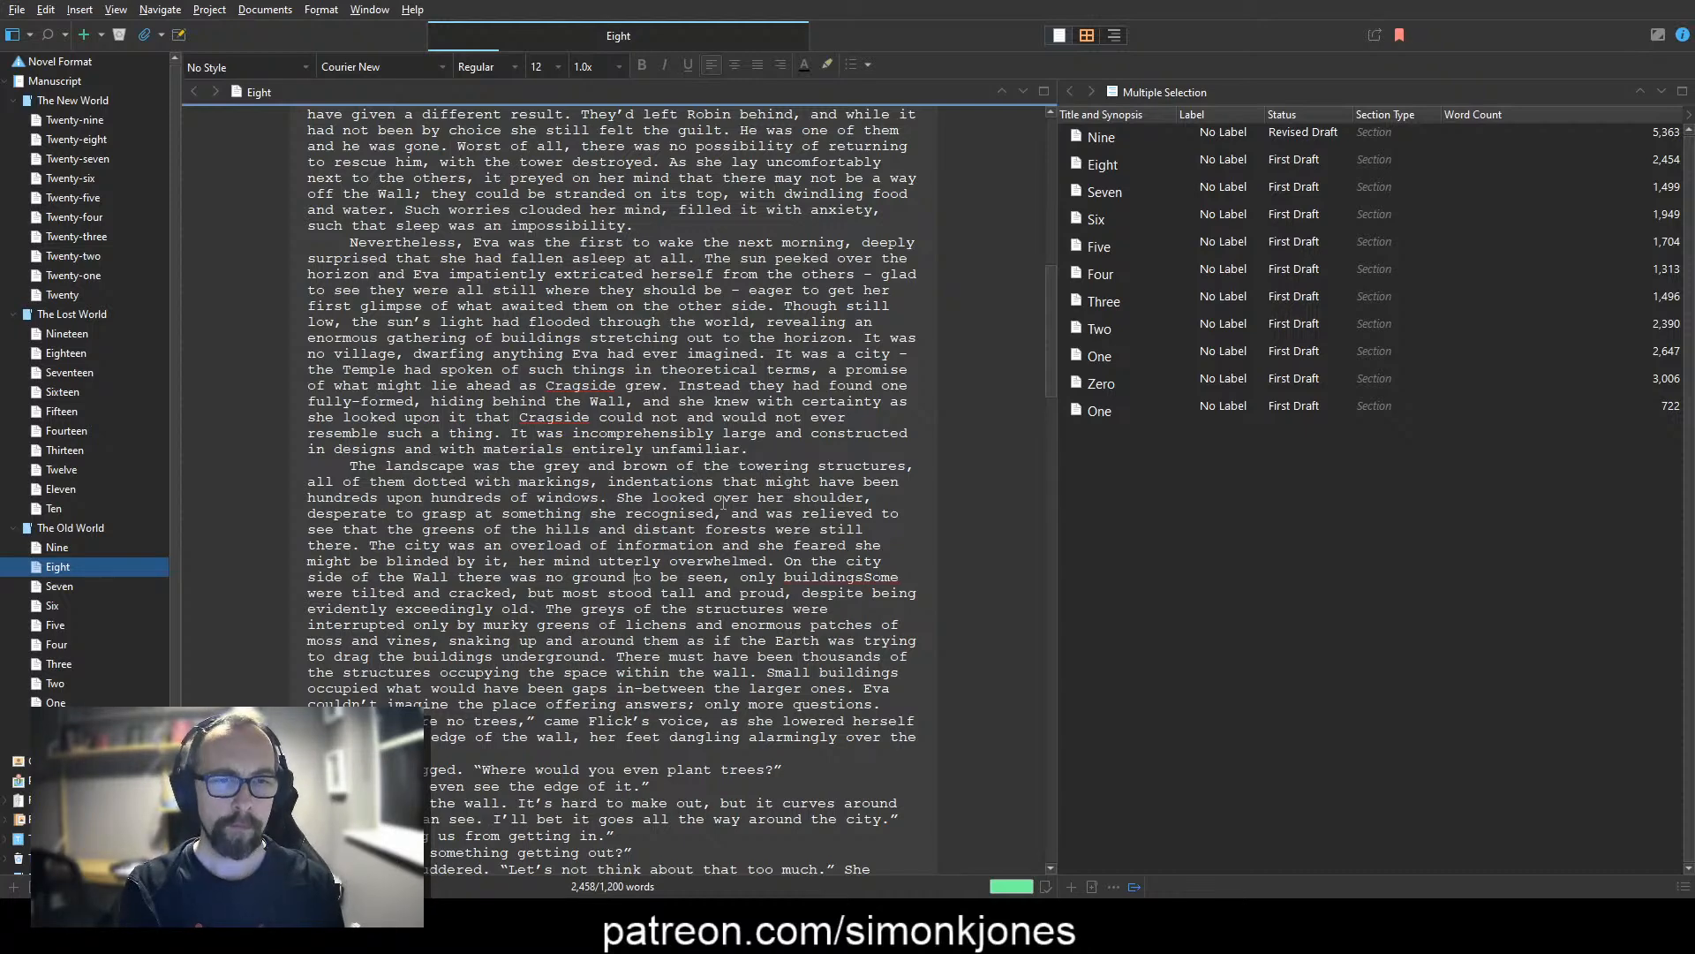
# Step: Add "natural" before "ground" and "rows upon rows of" before "buildings" in the city-side sentence
pyautogui.write('natural ground')
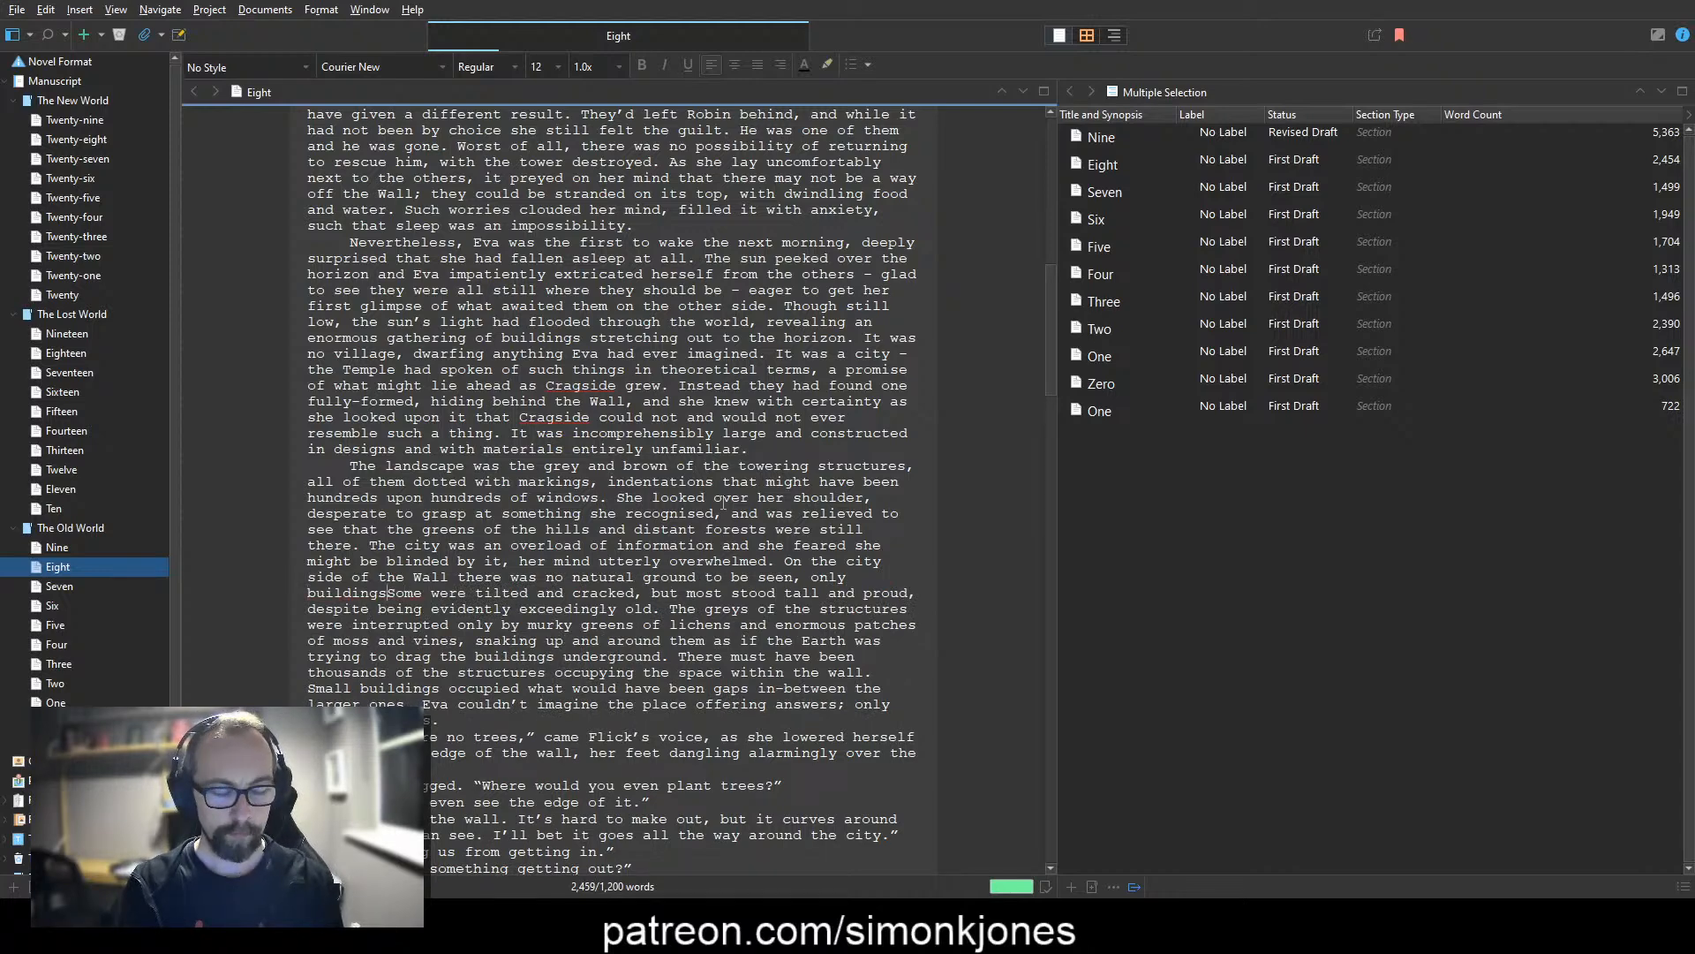
pyautogui.hotkey('ctrl', 'Left')
pyautogui.write('rows upon rows ')
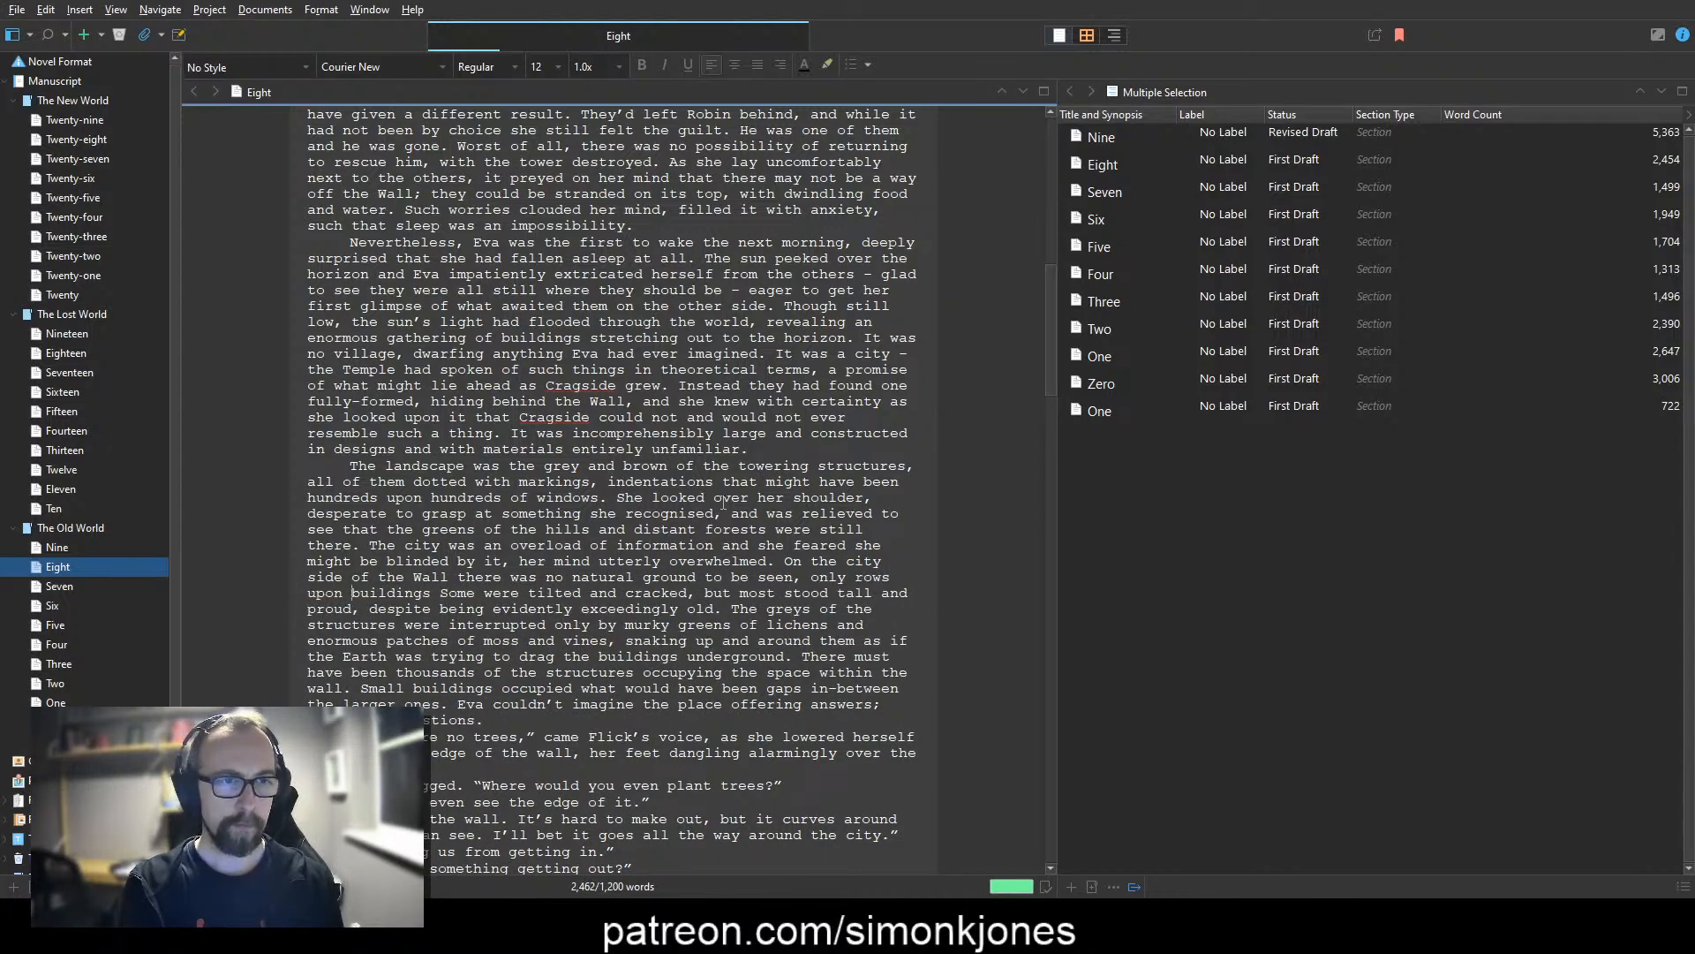
pyautogui.write('of')
# Step: Finish the sentence after "buildings" with ", arranged seemingly arbitrarily and pushed up close to each other."
pyautogui.hotkey('ctrl', 'Right')
pyautogui.press('Left')
pyautogui.write(', arranged ')
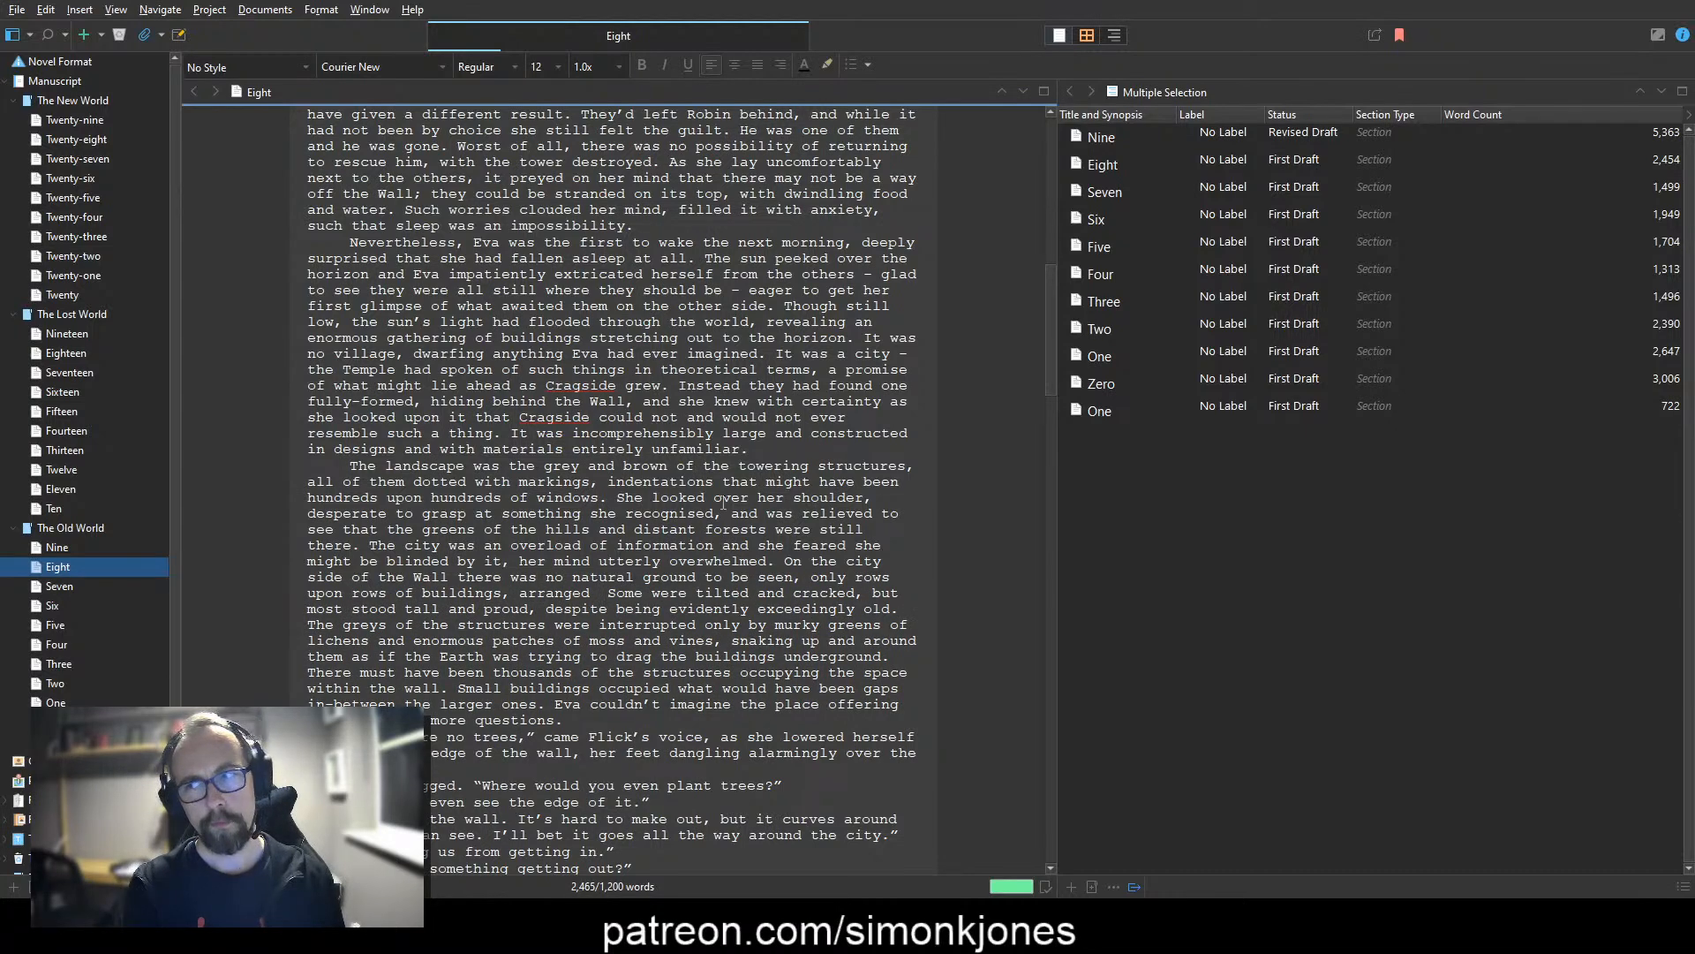
pyautogui.write('semingly')
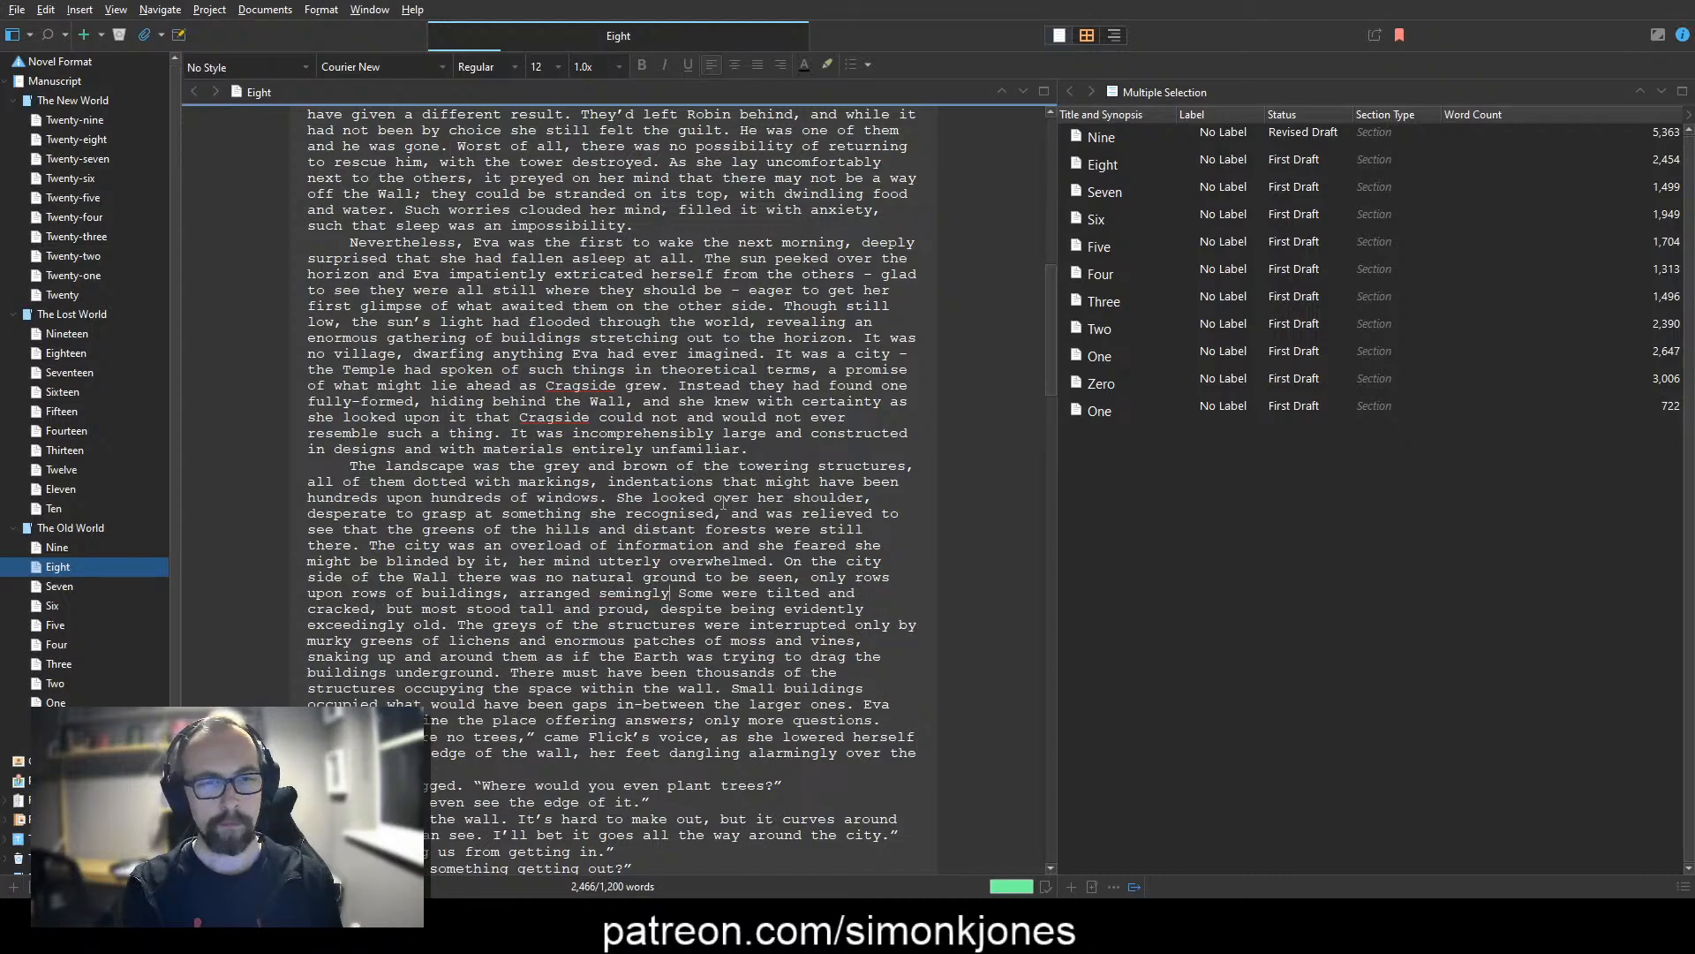
pyautogui.press('BackSpace')
pyautogui.press('BackSpace')
pyautogui.press('BackSpace')
pyautogui.write('emingly ab')
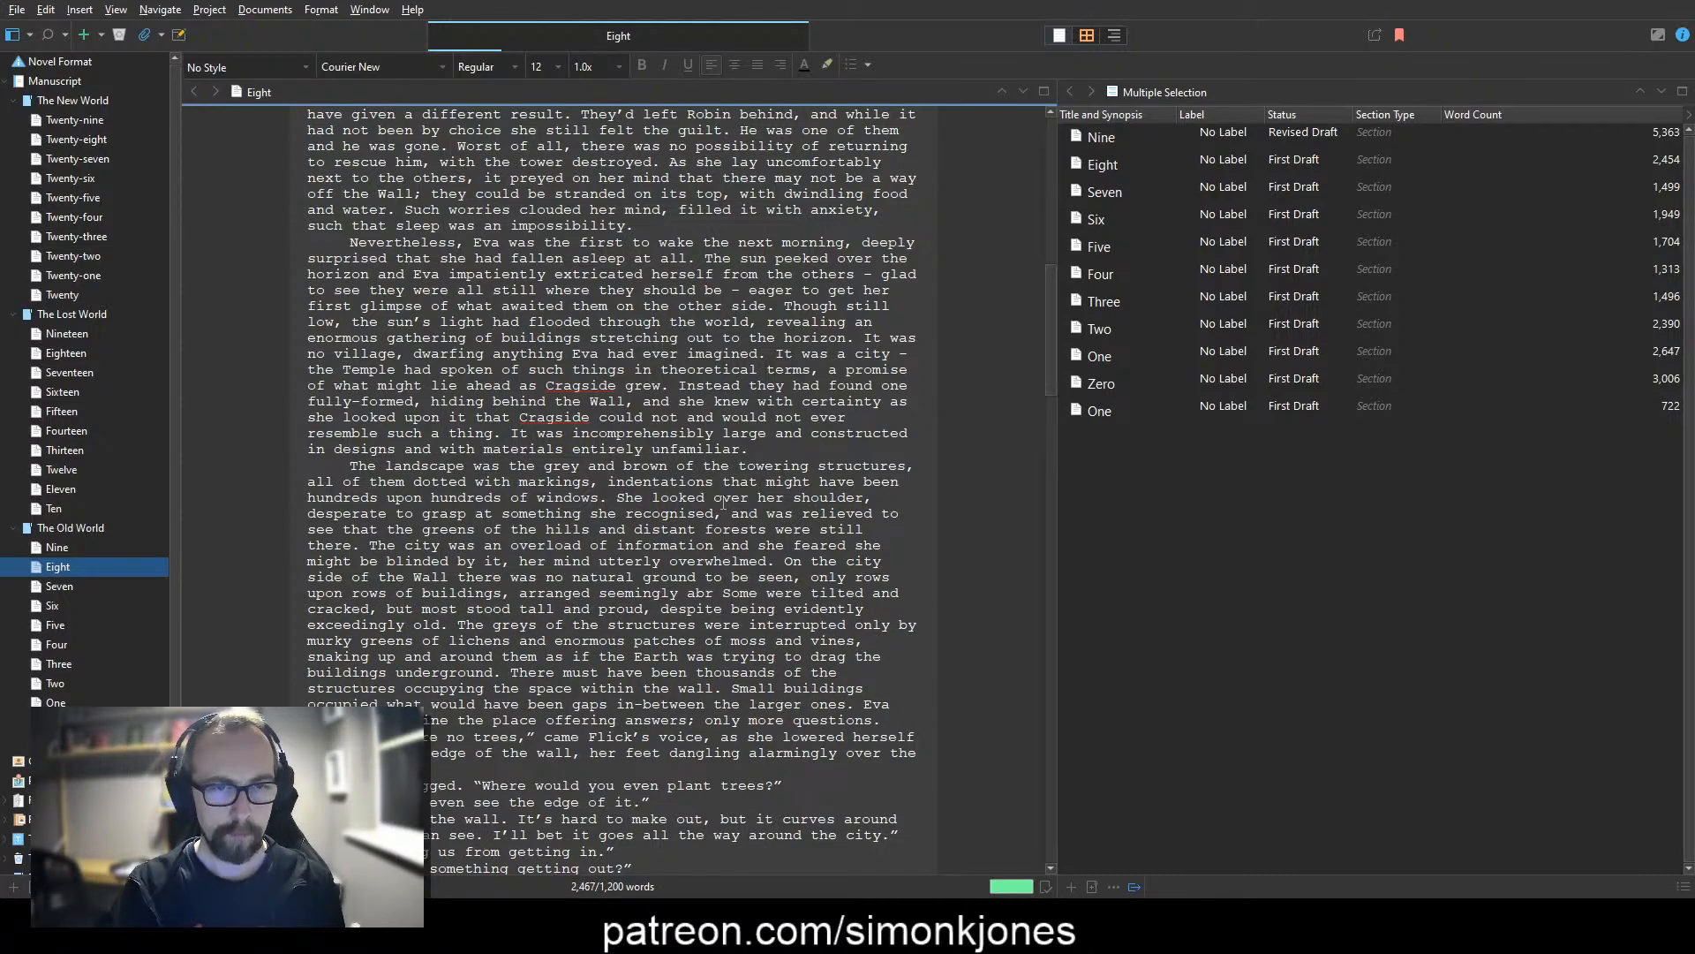
pyautogui.press('BackSpace')
pyautogui.write('rbitrarily and')
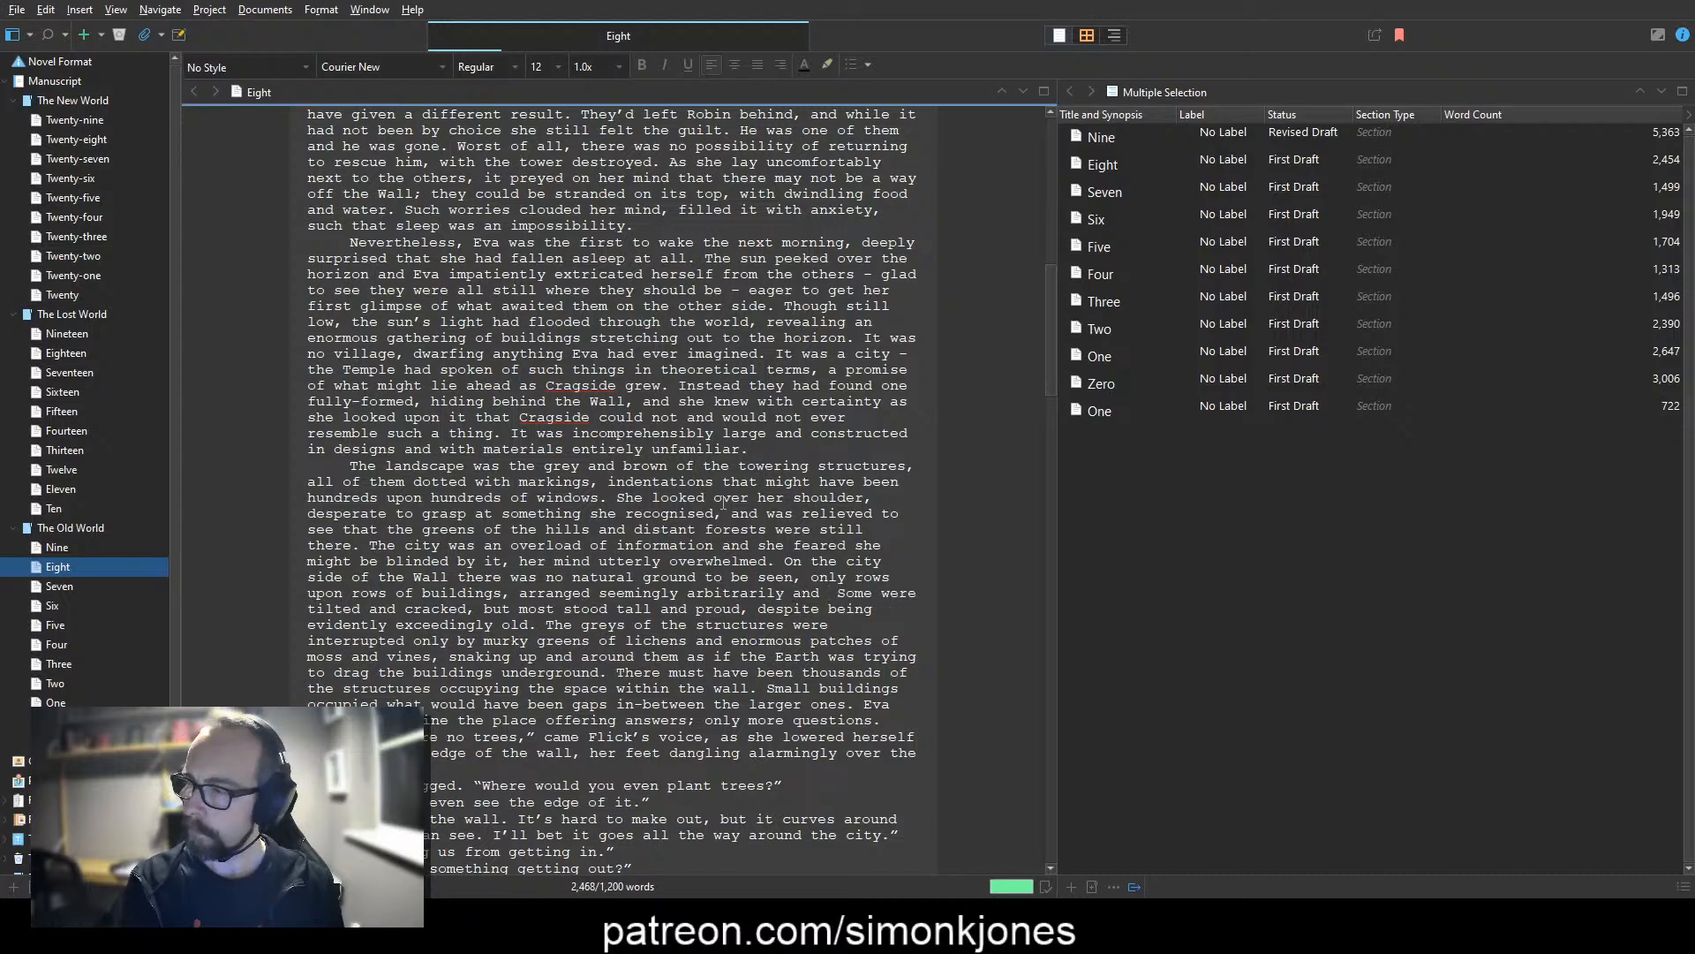
pyautogui.write(' pushed up close to each othe')
pyautogui.write('r.')
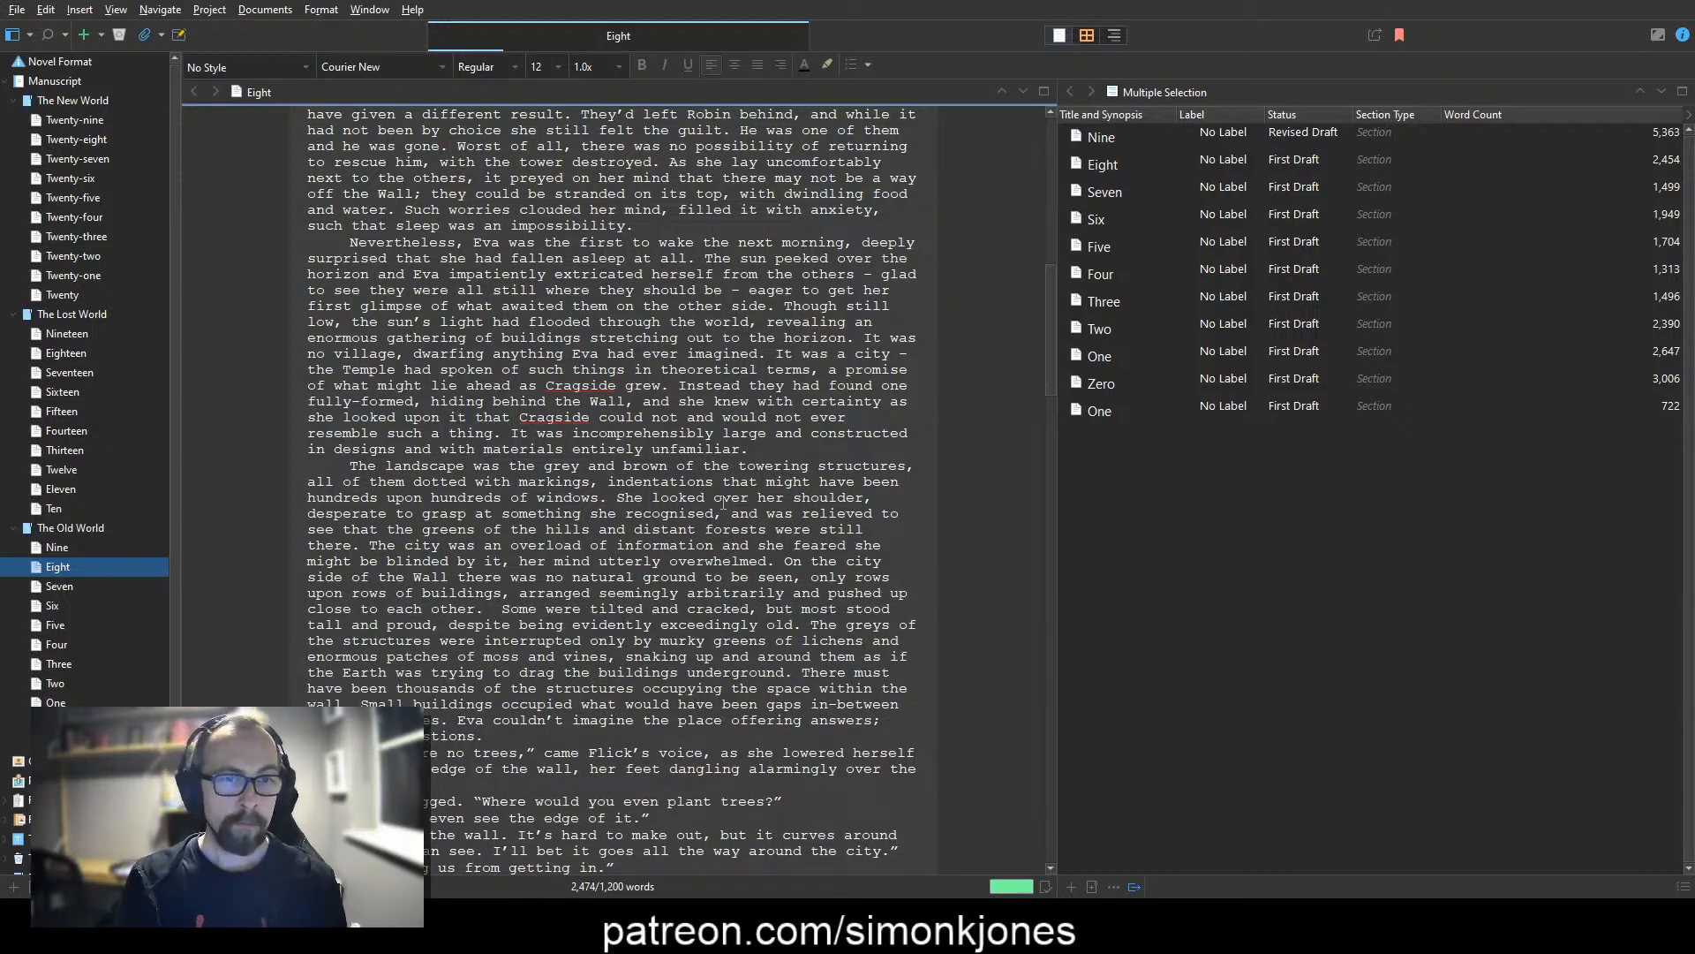
pyautogui.press('BackSpace')
# Step: Insert "As she became accustomed to the architecture it became clear that the city was not in the best of health:" before "Some were tilted"
pyautogui.write('As she')
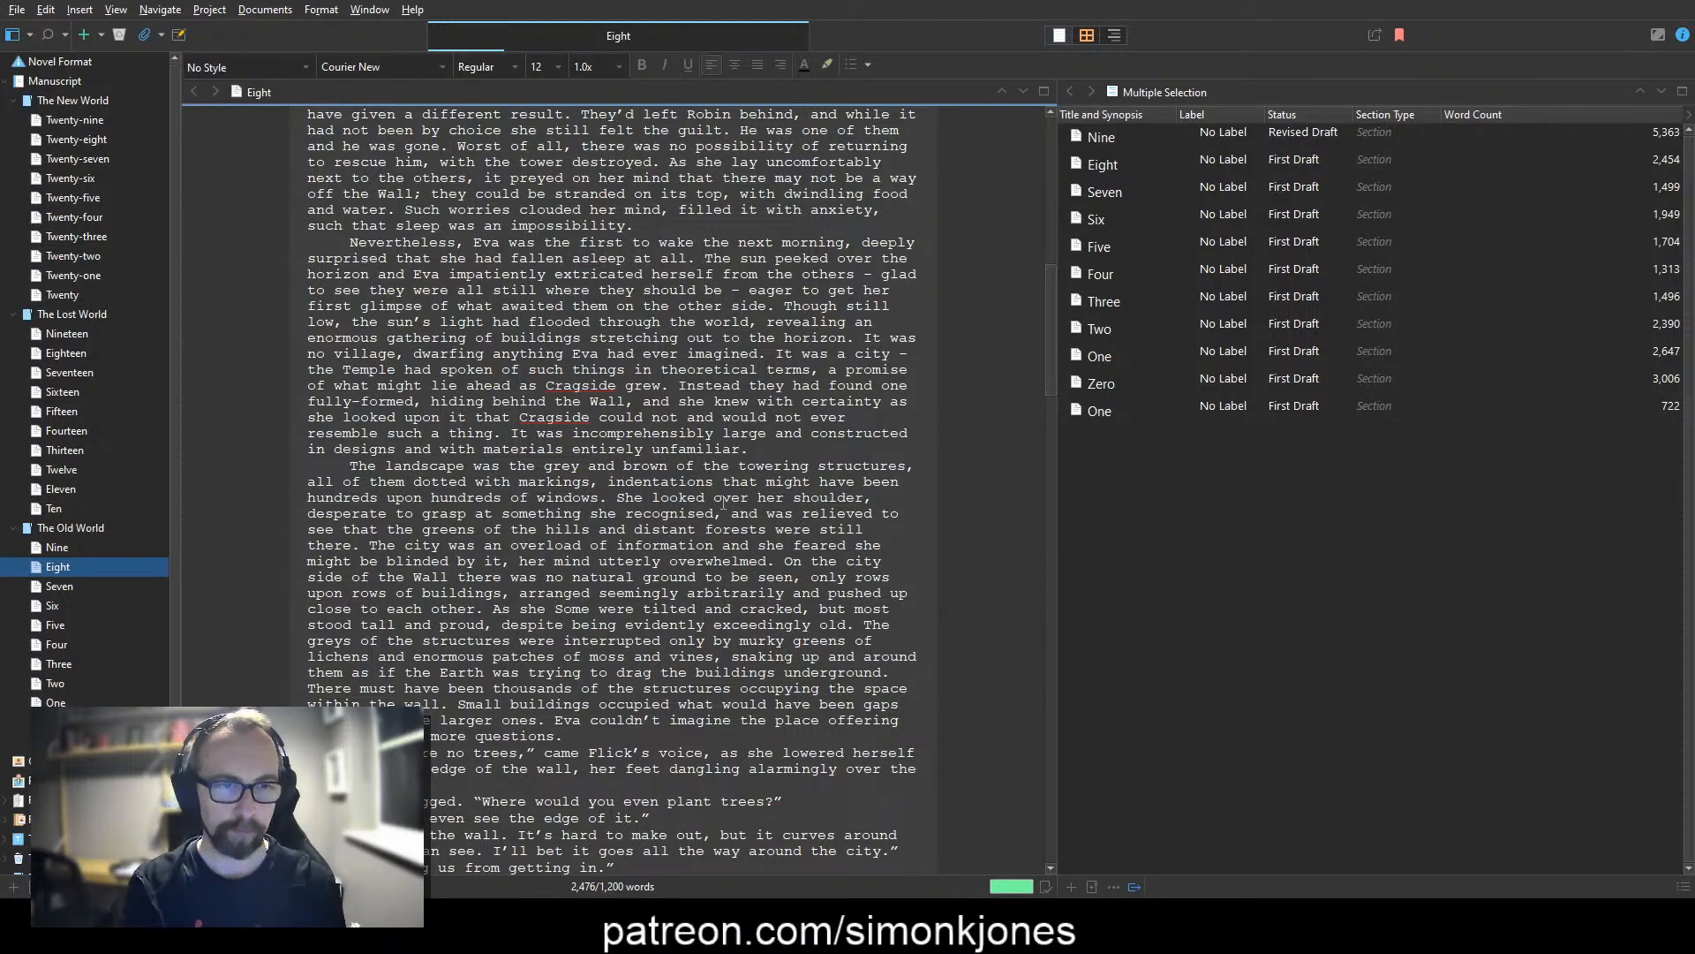
pyautogui.write('became accustomed to the ')
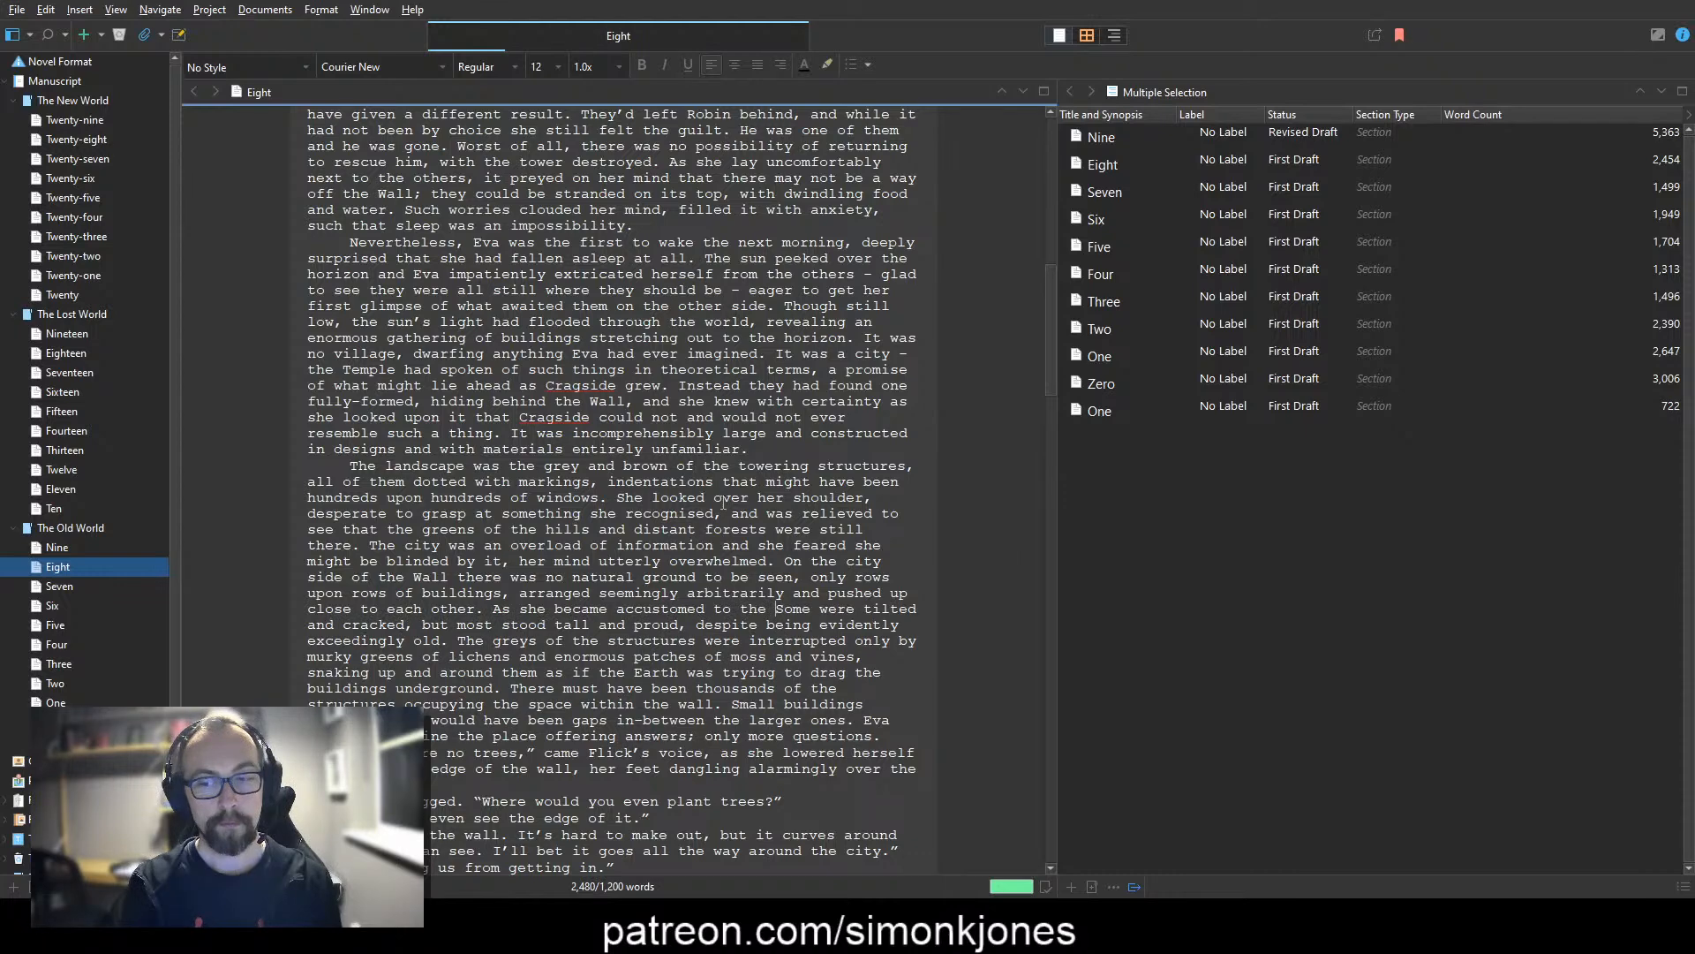
pyautogui.write('architecture ')
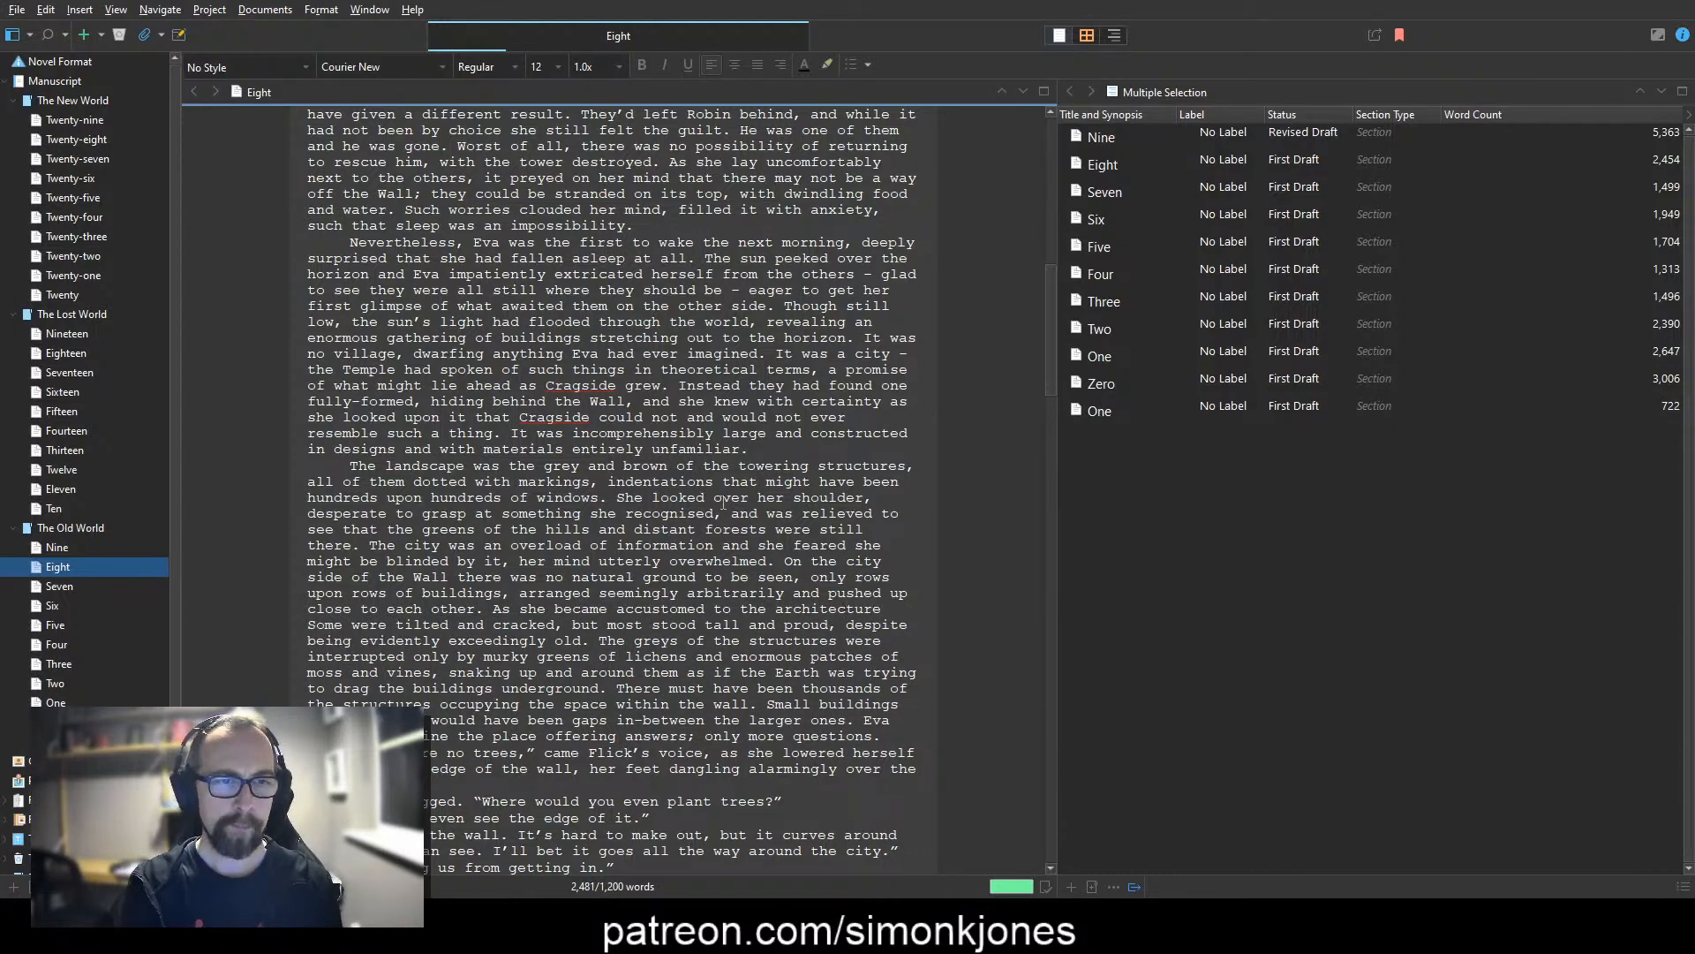
pyautogui.write('it became clear tha')
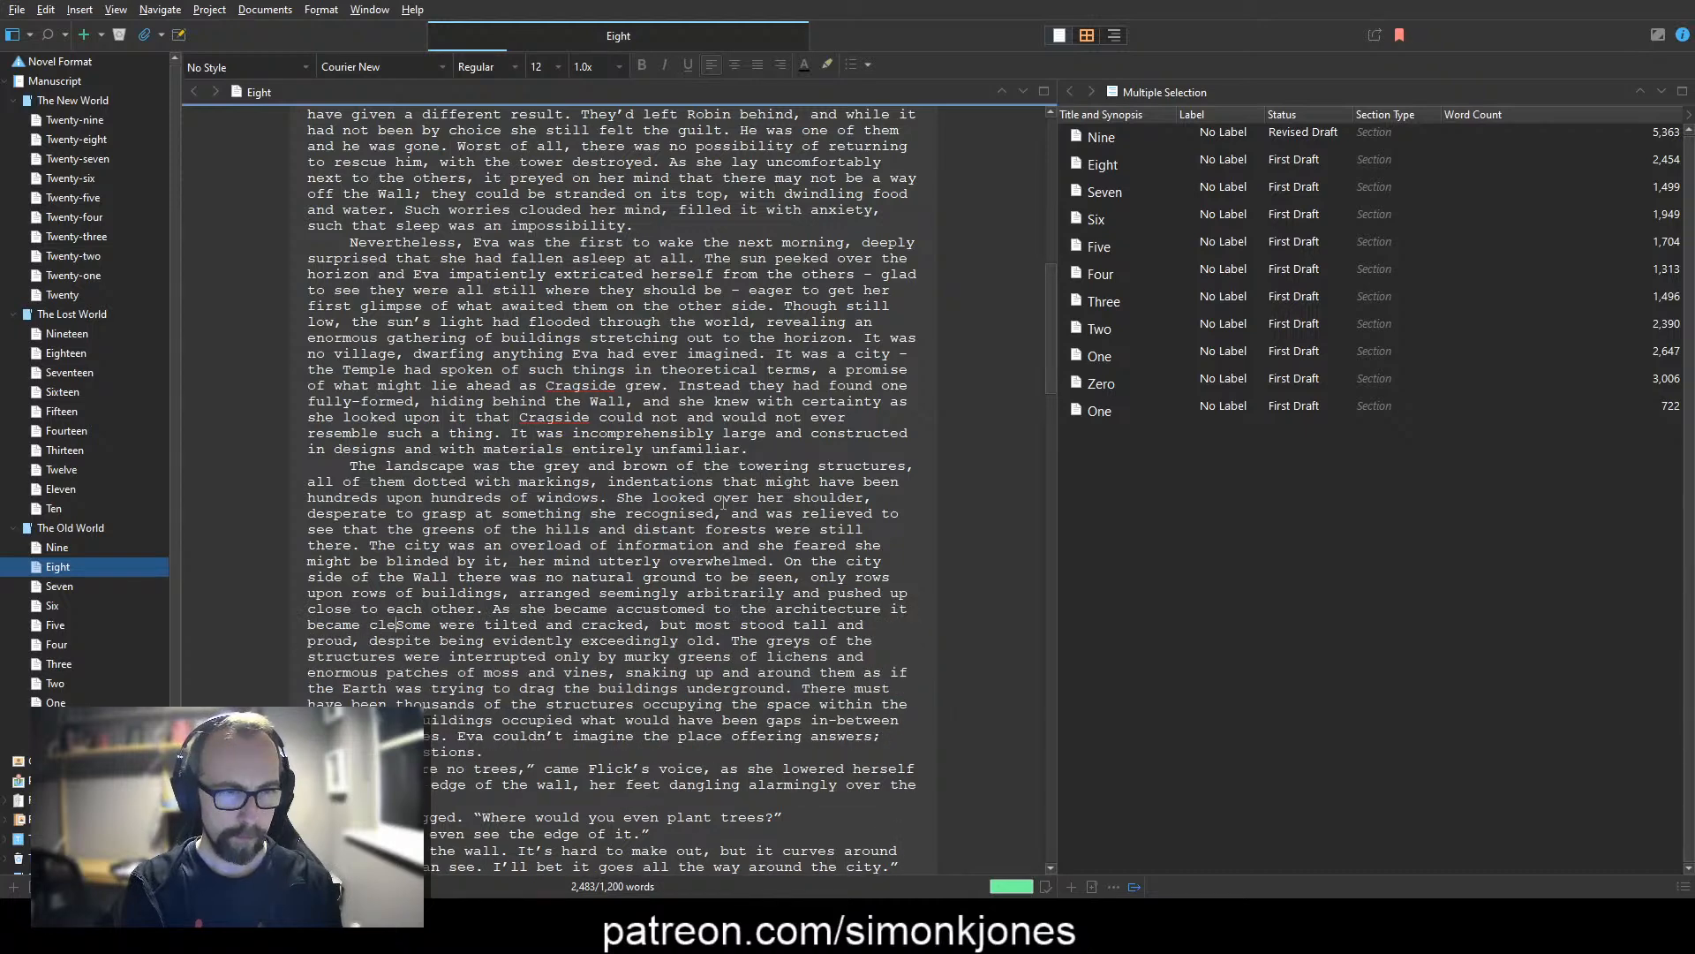
pyautogui.write('t the ')
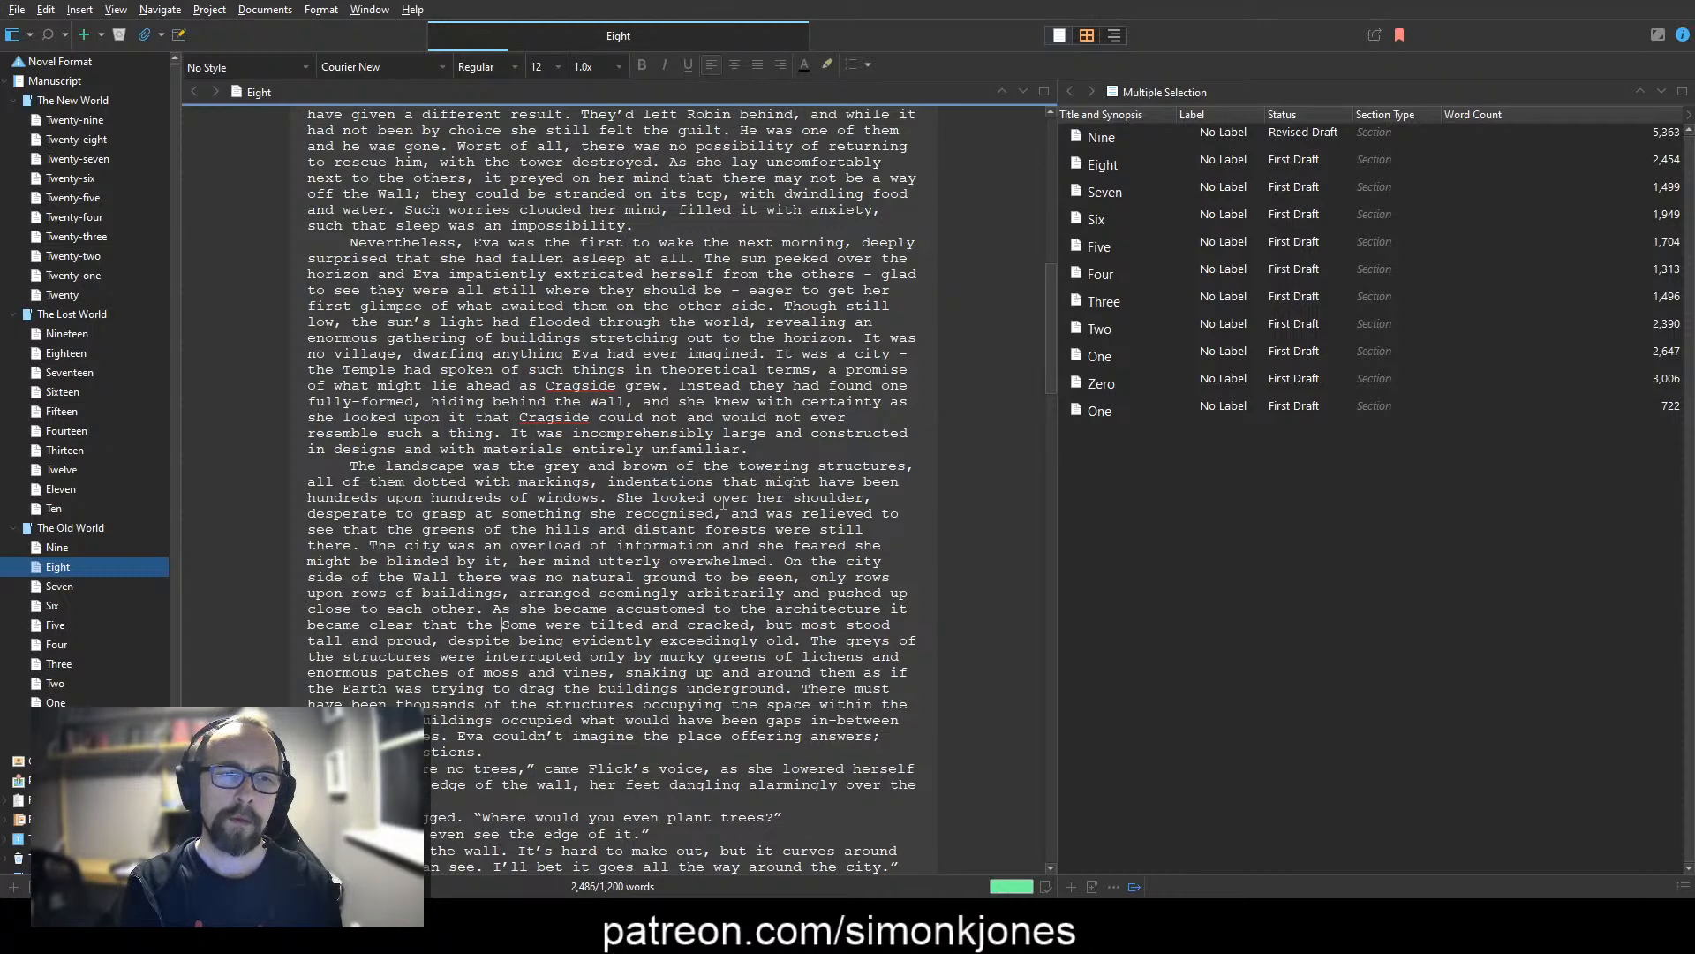
pyautogui.write('city was ')
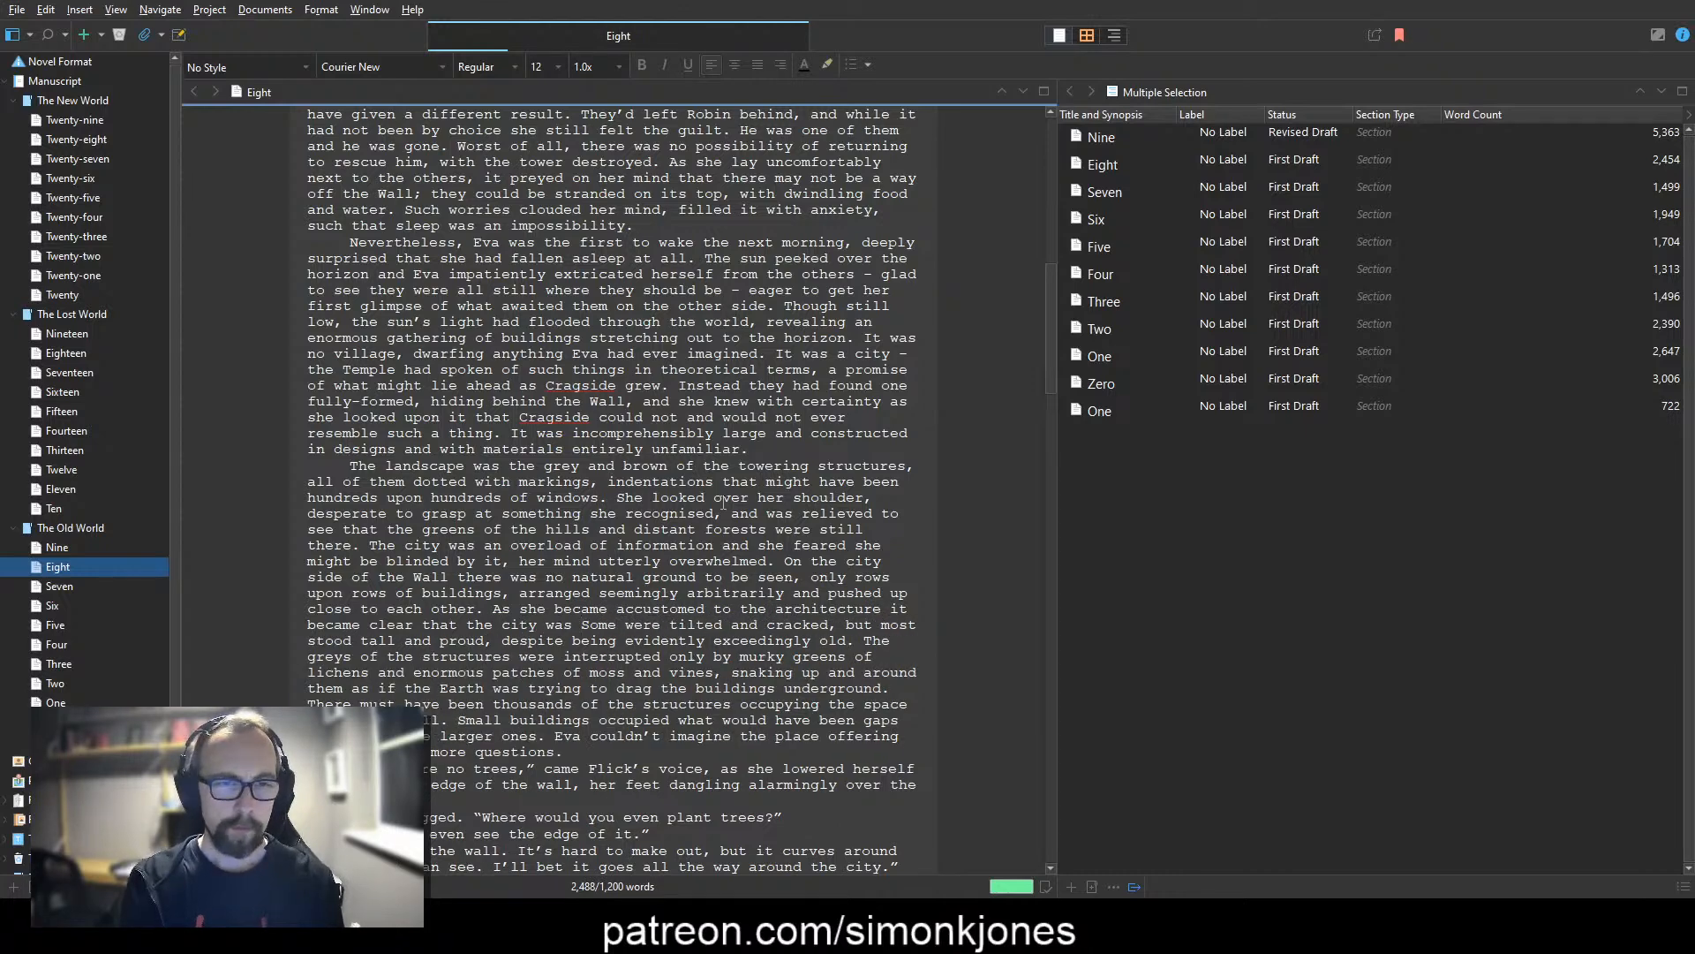
pyautogui.write('not ')
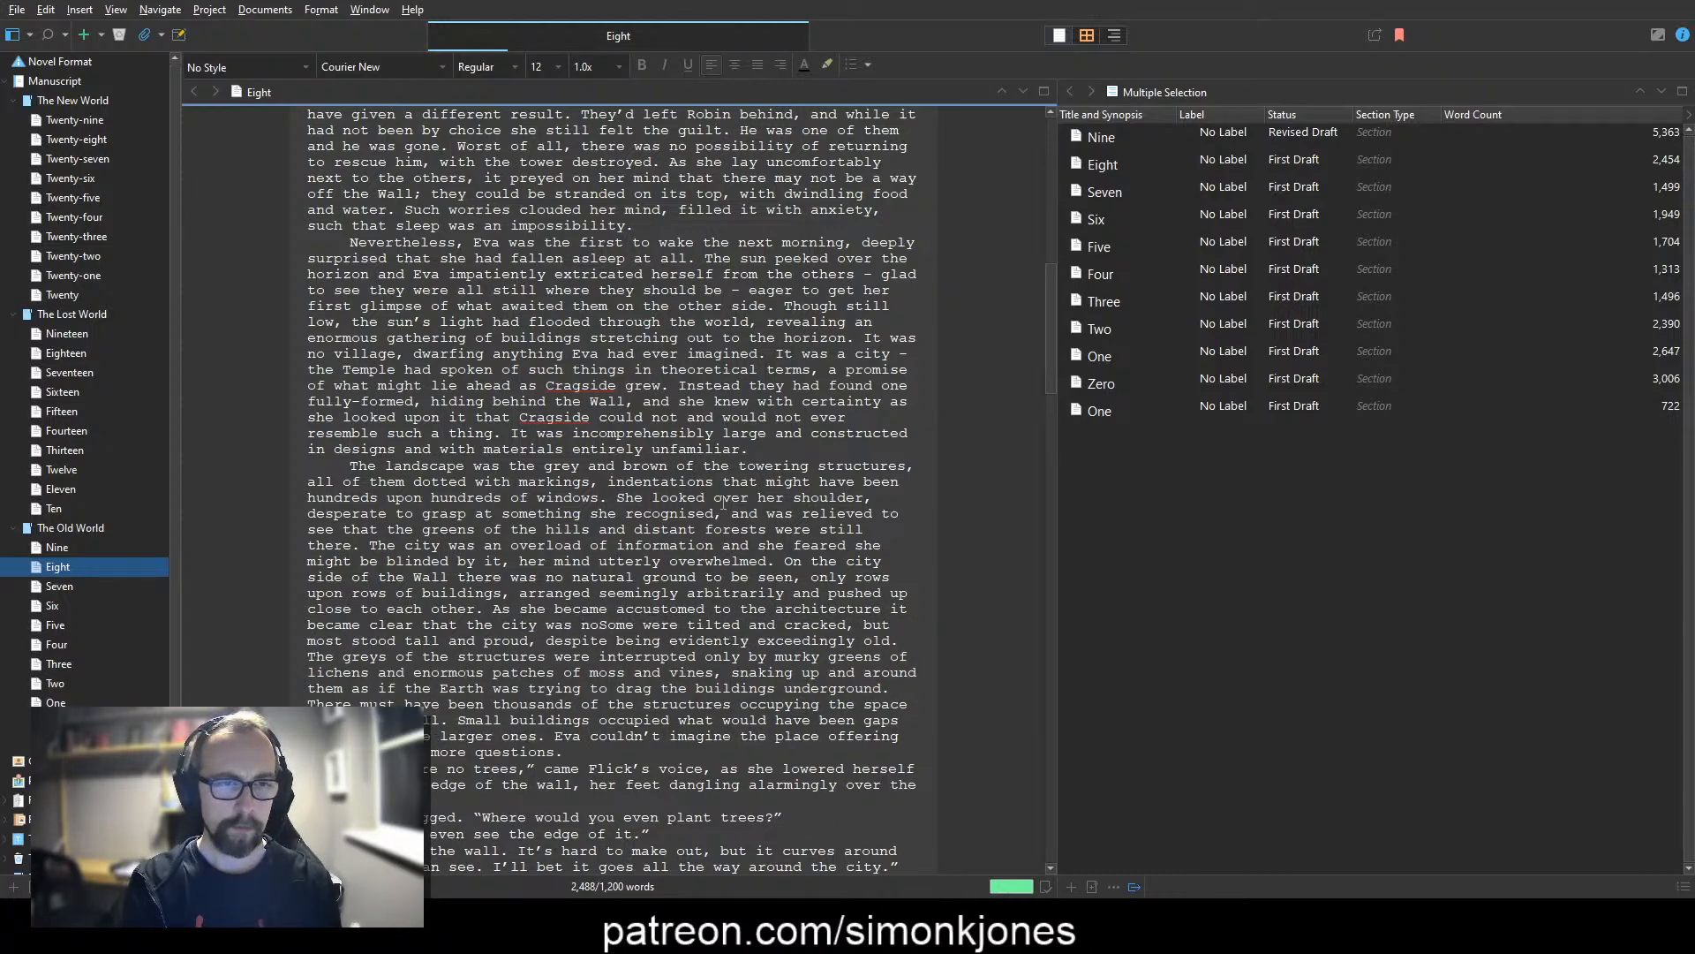
pyautogui.write('in the best of healt')
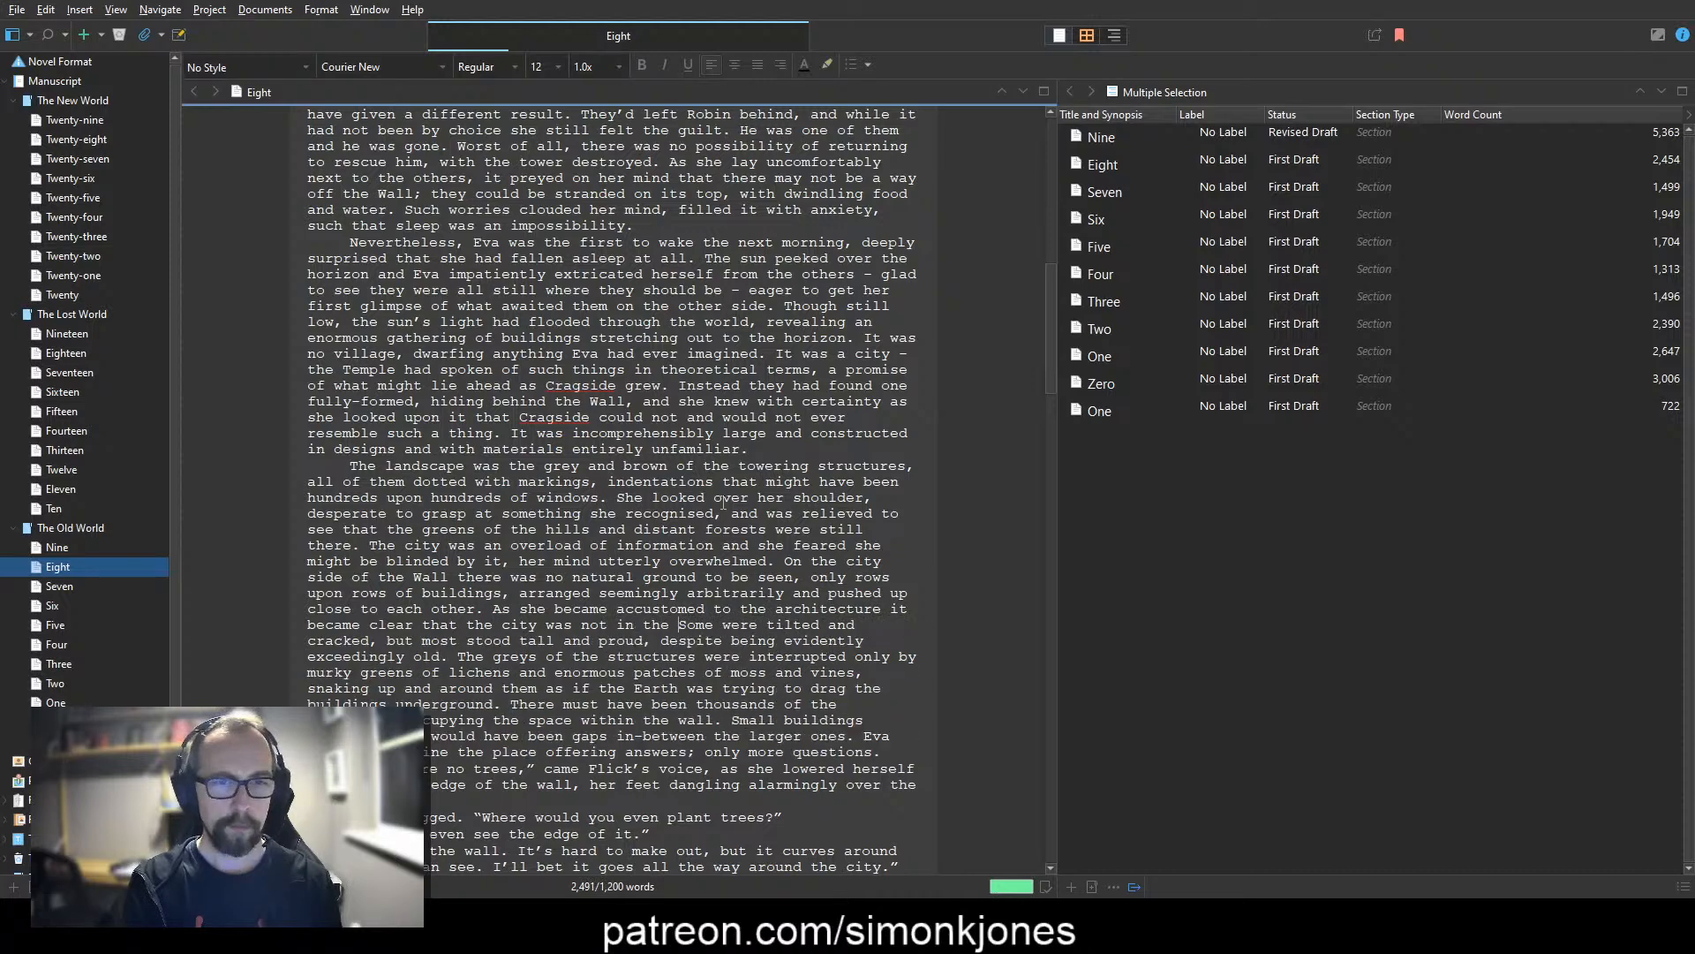
pyautogui.write('h: ')
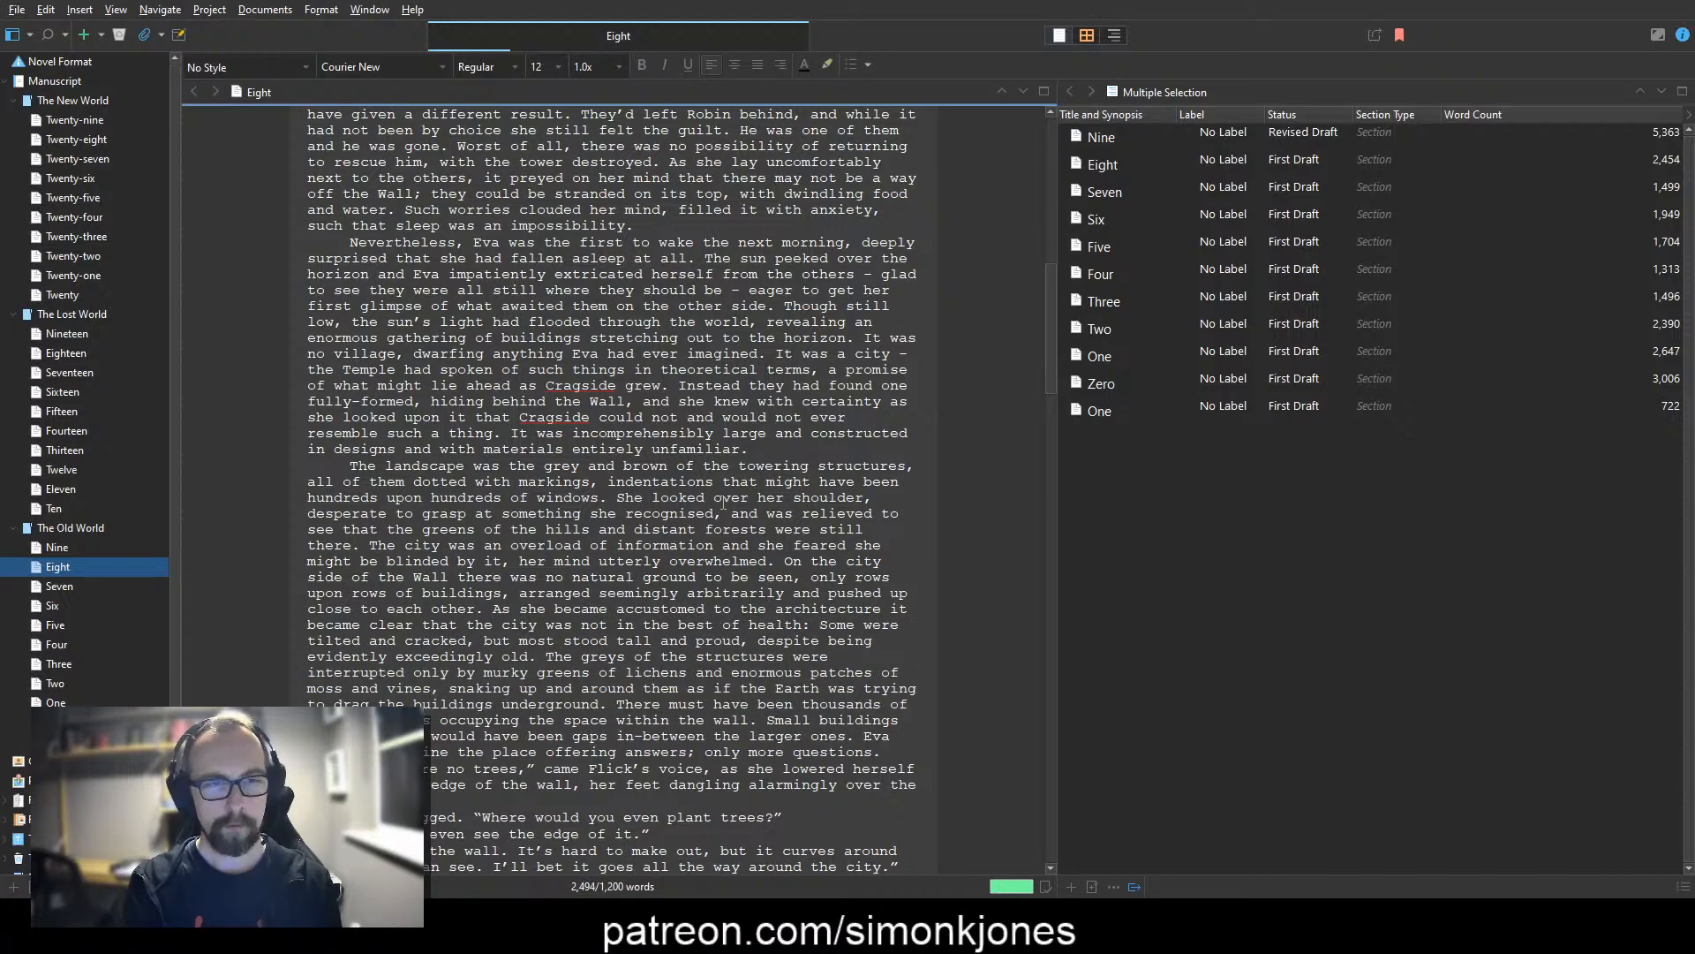
pyautogui.write('many of')
# Step: Replace "Some" after "not in the best of health:" with "most of the building"
pyautogui.hotkey('ctrl', 'shift', 'Right')
pyautogui.hotkey('ctrl', 'shift', 'Right')
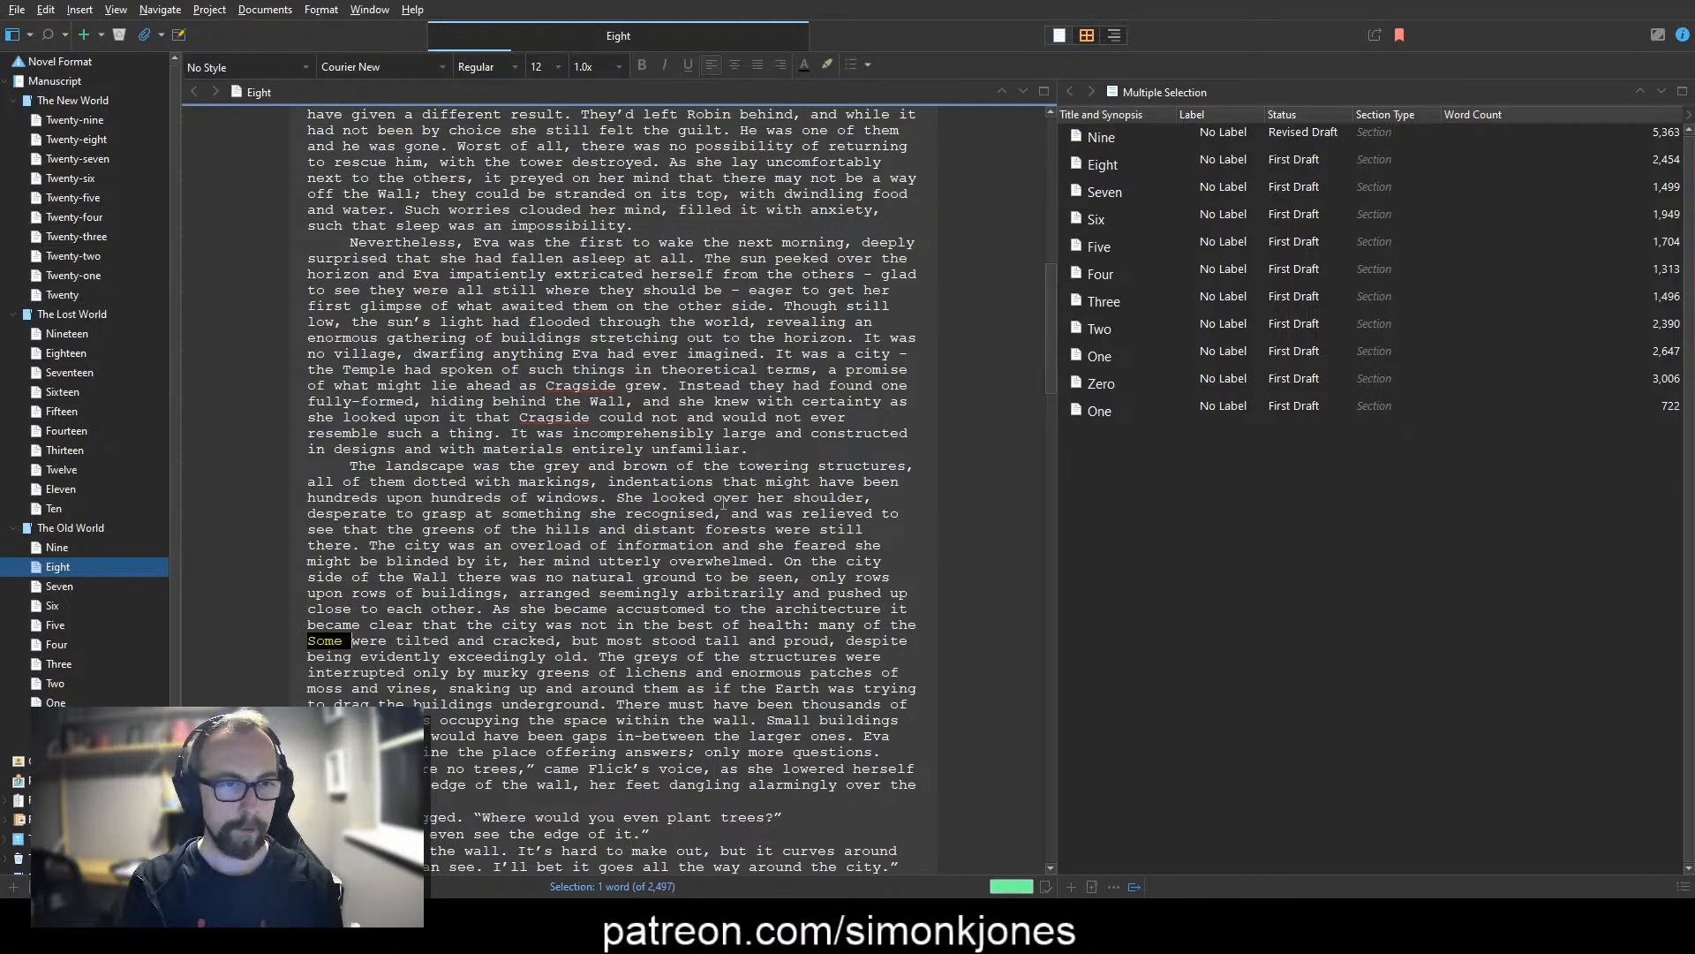
pyautogui.press('Left')
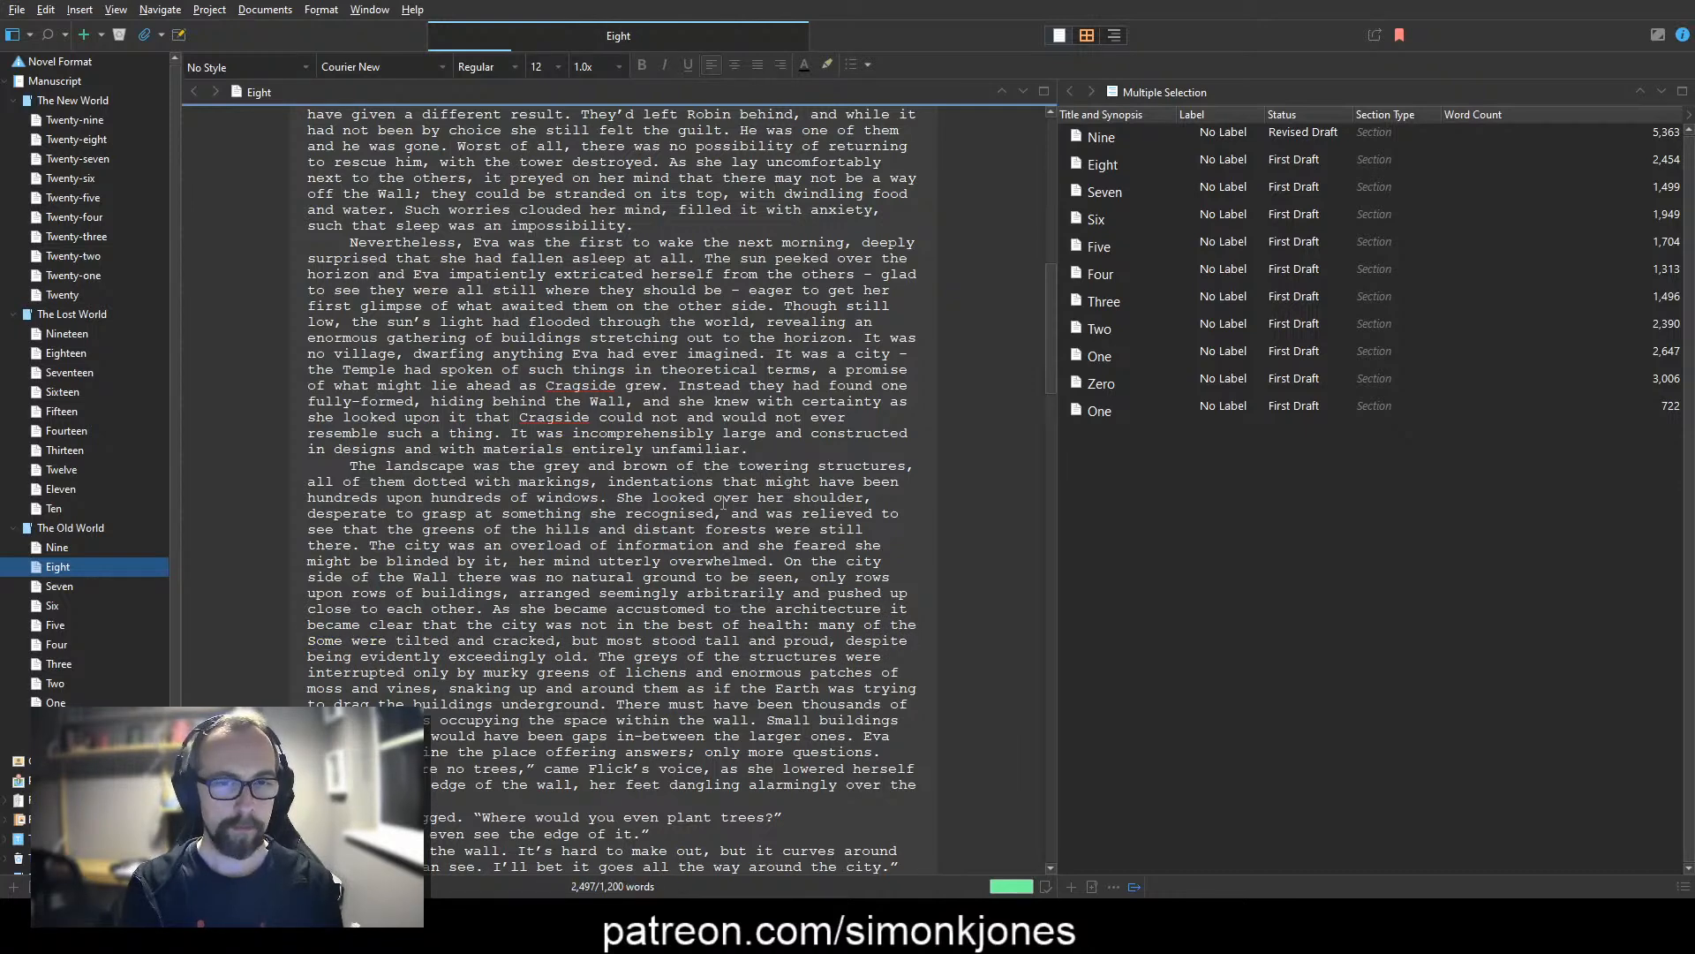
pyautogui.hotkey('ctrl', 'Left')
pyautogui.hotkey('ctrl', 'Left')
pyautogui.hotkey('ctrl', 'shift', 'Right')
pyautogui.write('most of the ')
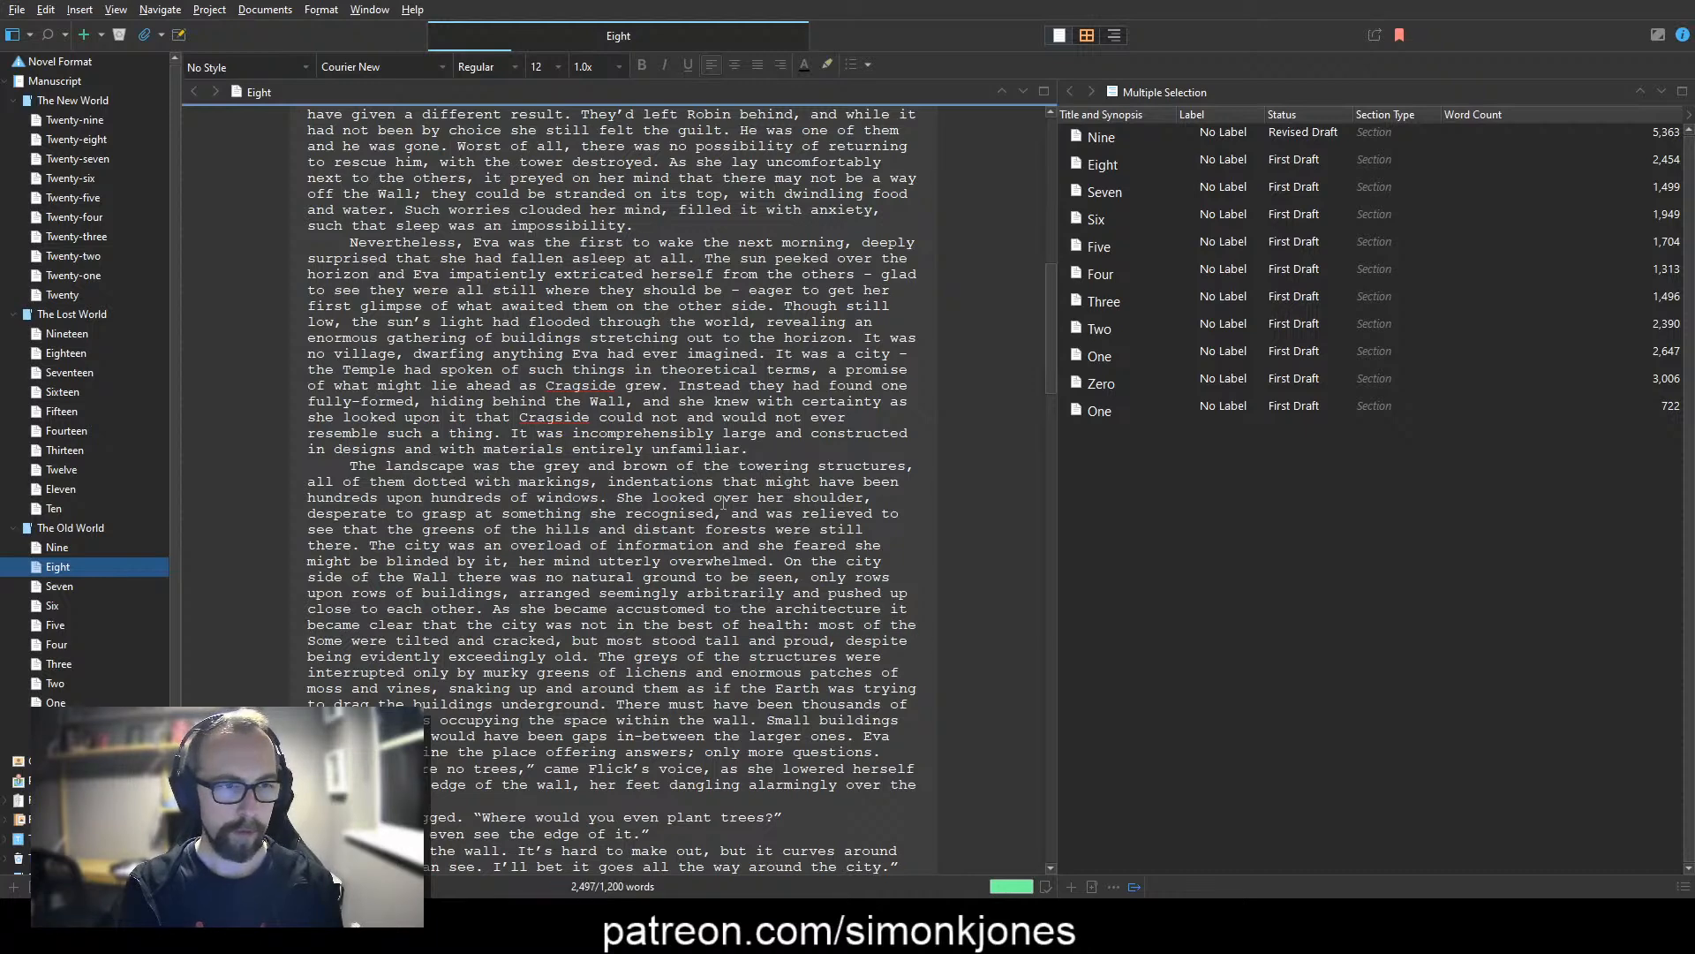
pyautogui.write('building')
pyautogui.hotkey('ctrl', 'shift', 'Right')
pyautogui.press('Delete')
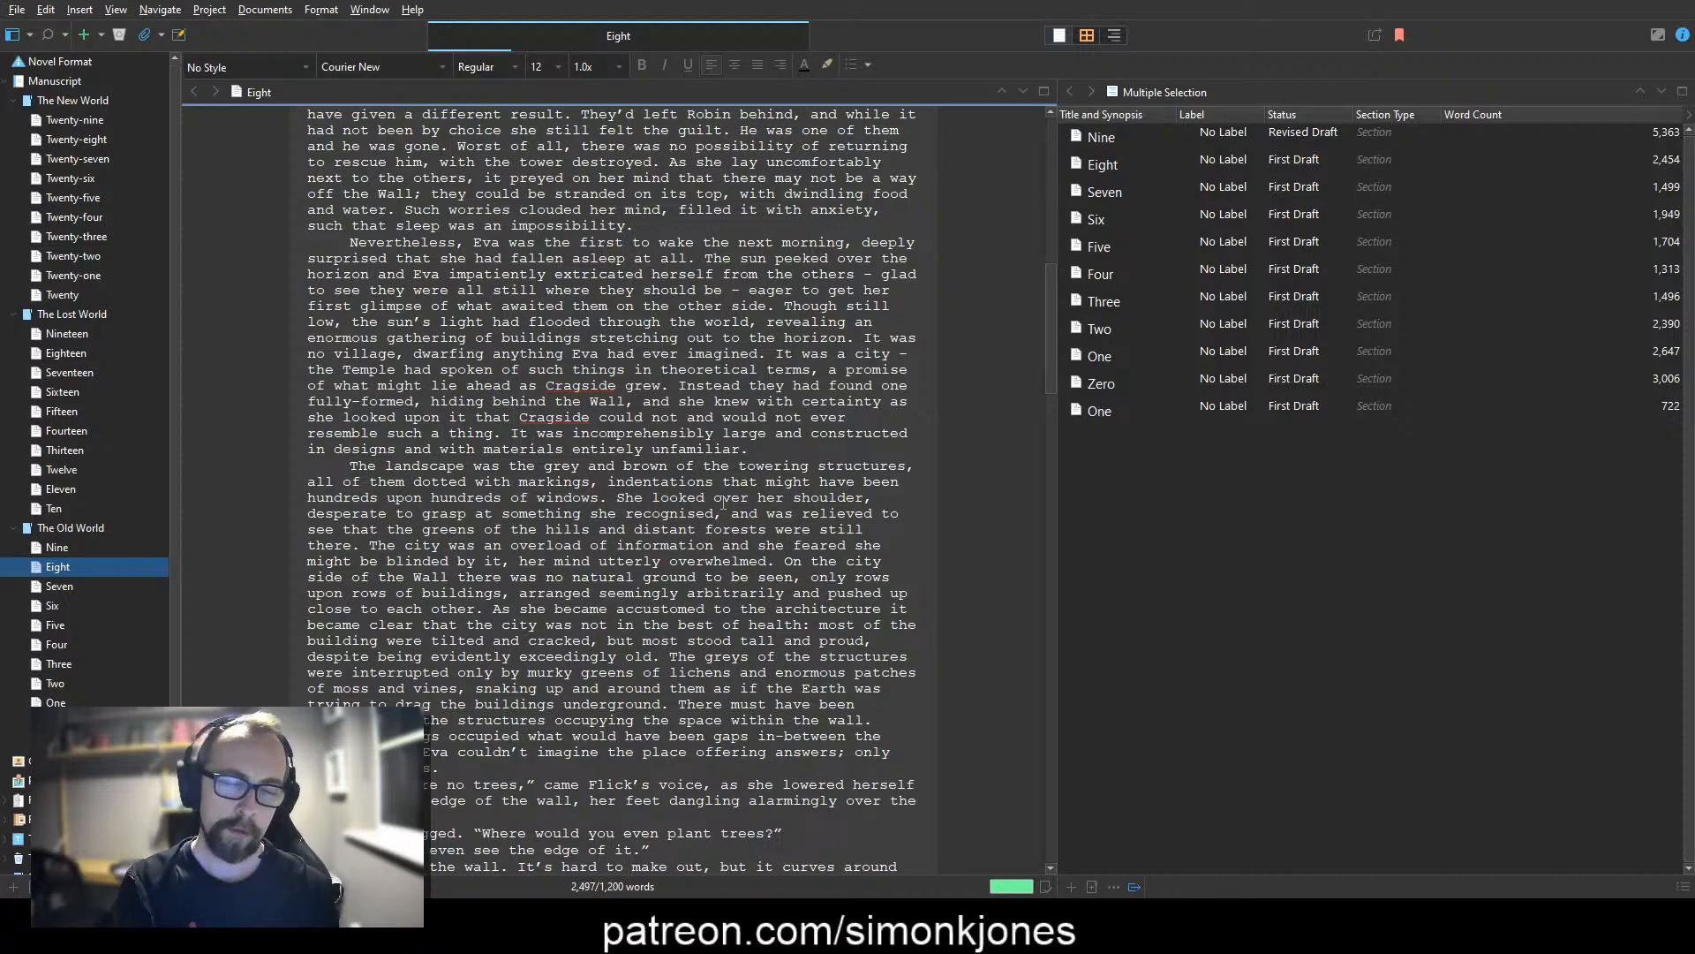
# Step: Insert "their faces shattered and windows gaping like eye sockets in an animal skull." after "tilted and cracked,"
pyautogui.write('their face')
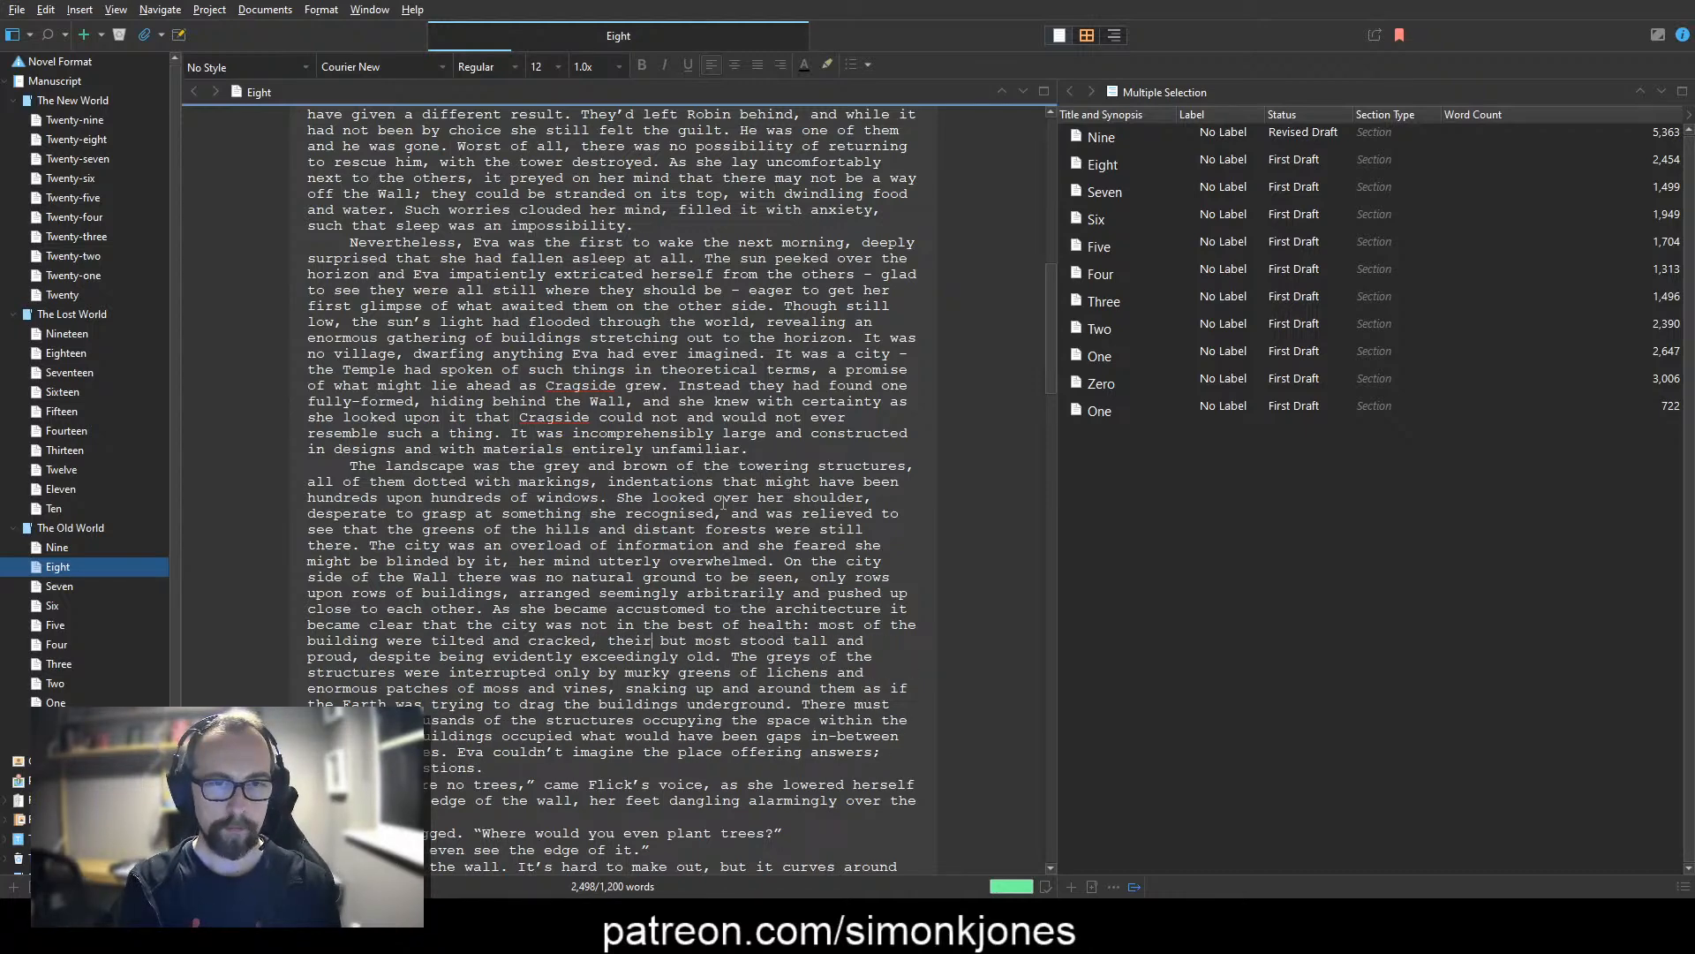
pyautogui.write('s,')
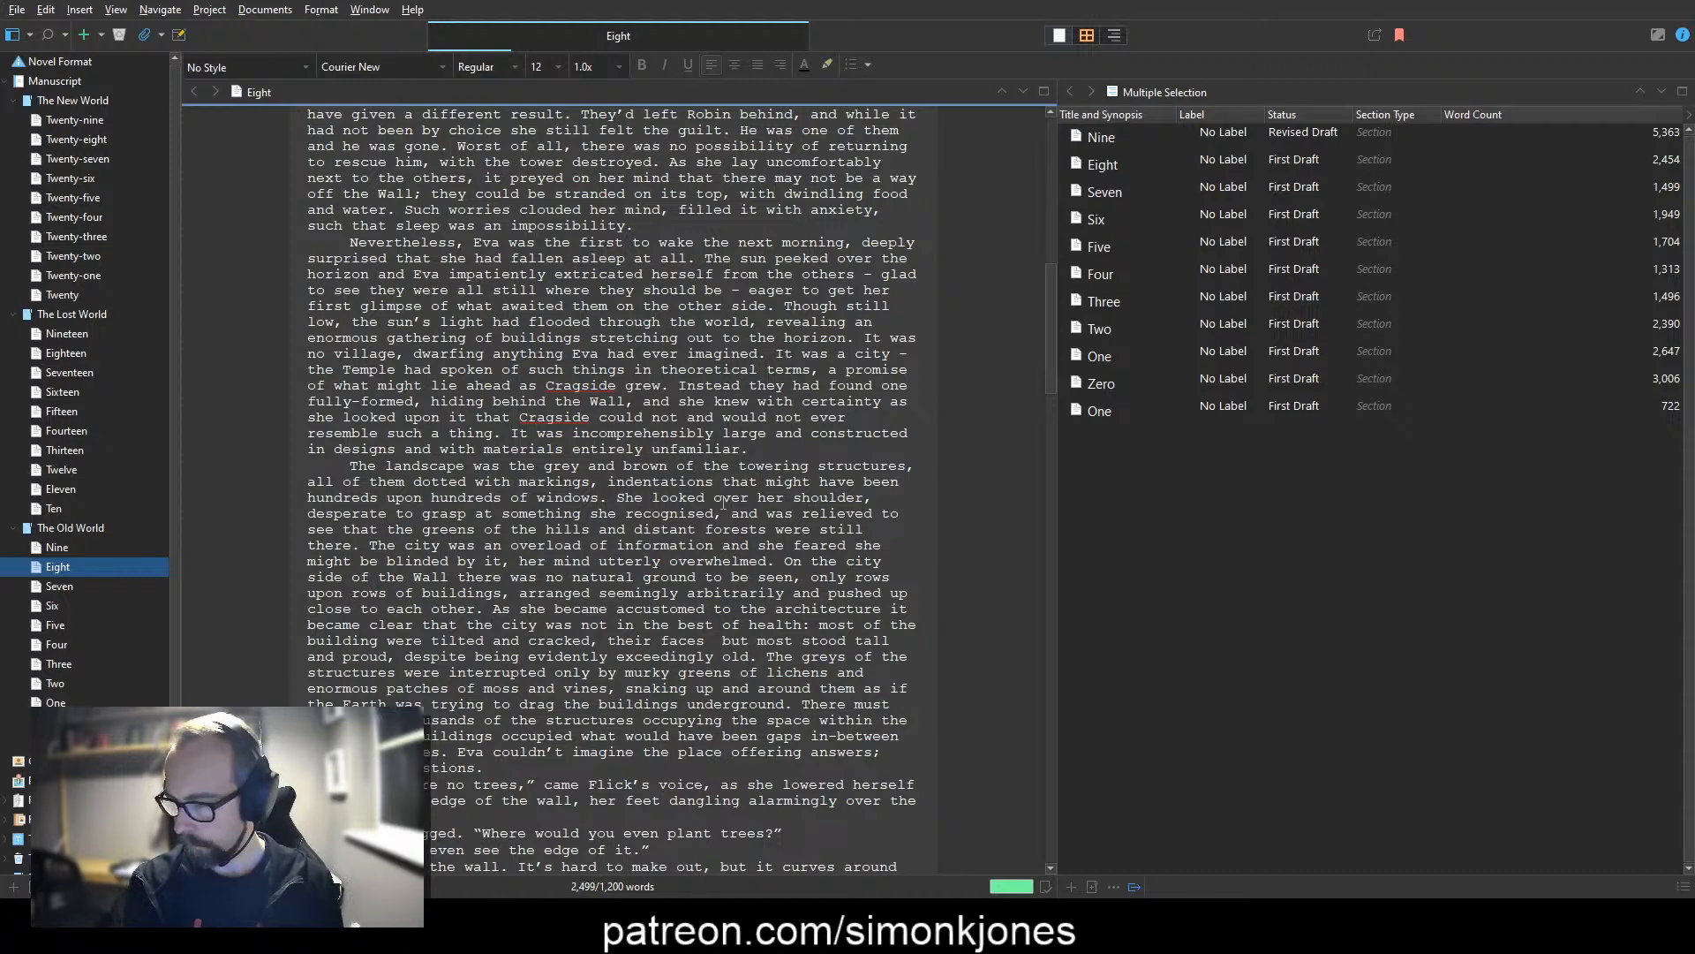
pyautogui.write(' shattered and')
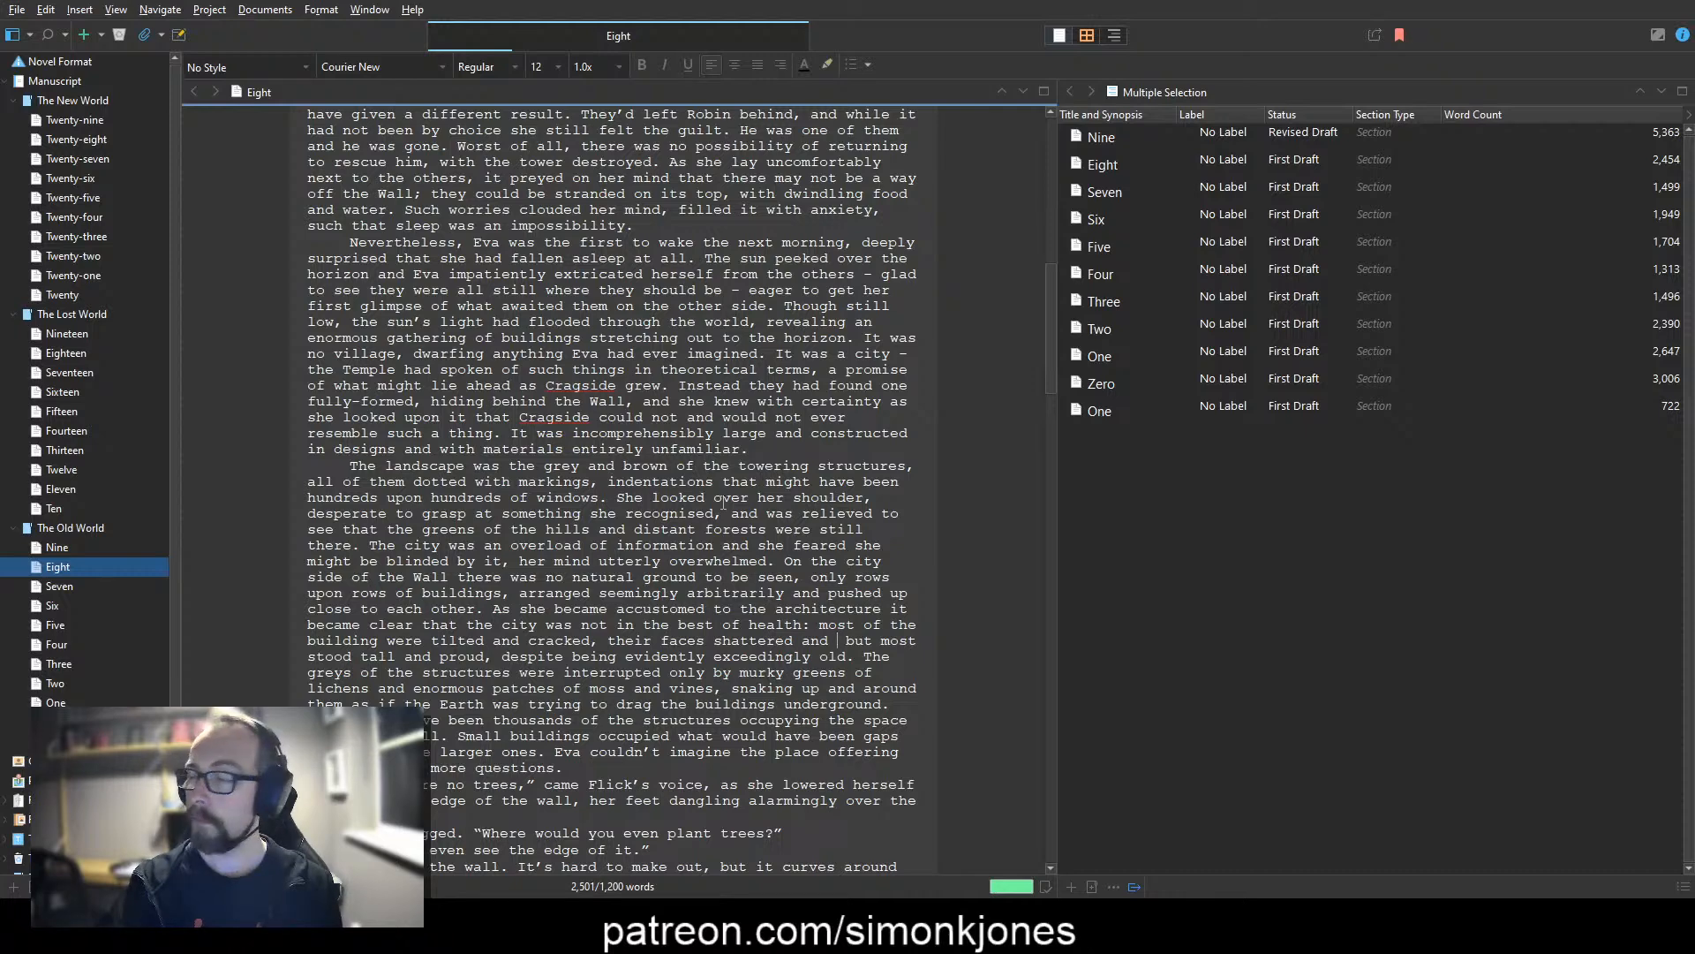
pyautogui.write('windows gaping like ')
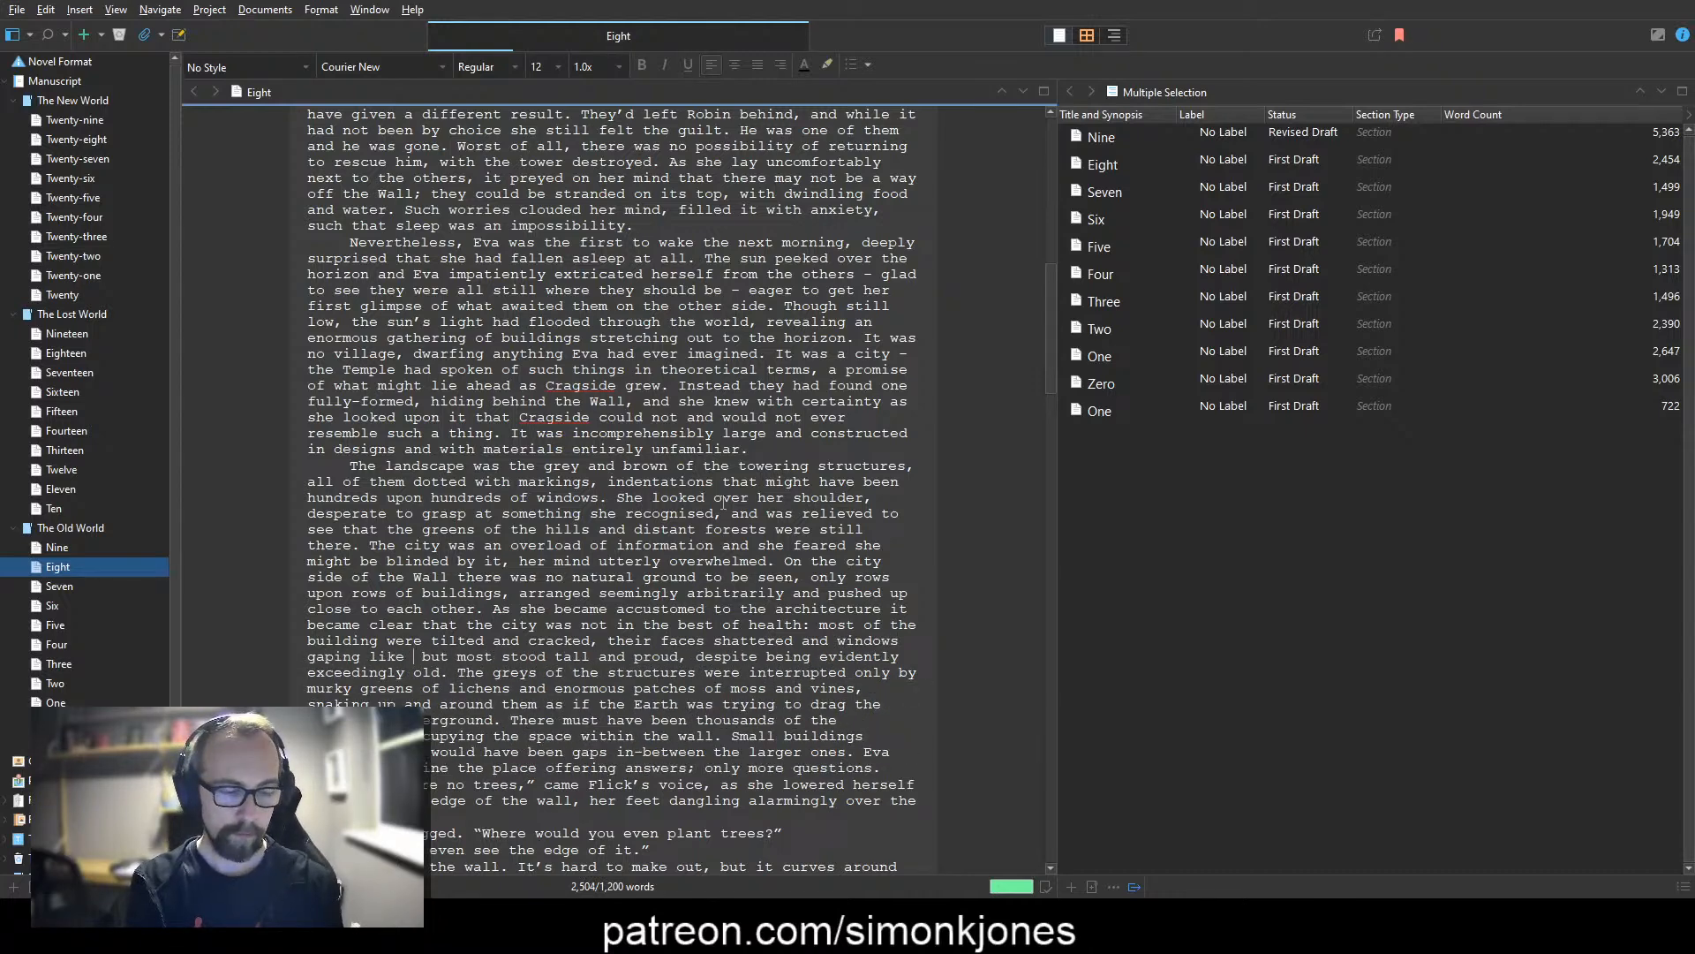
pyautogui.write('e')
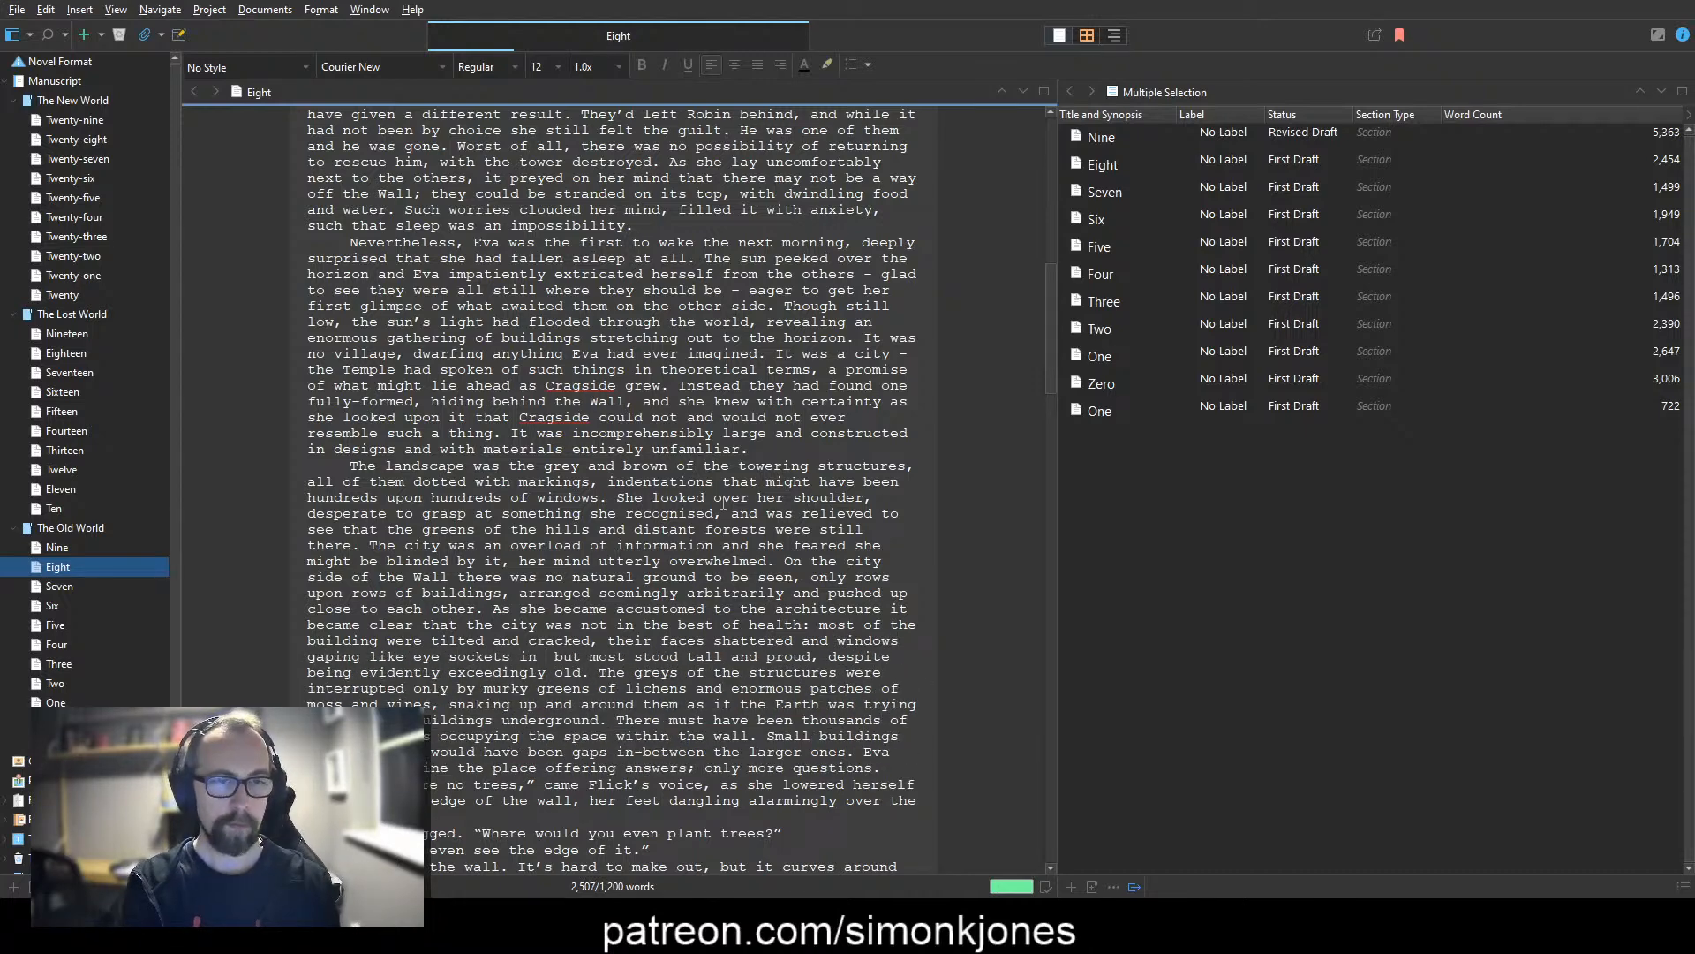
pyautogui.write('ye sockets in a skull.')
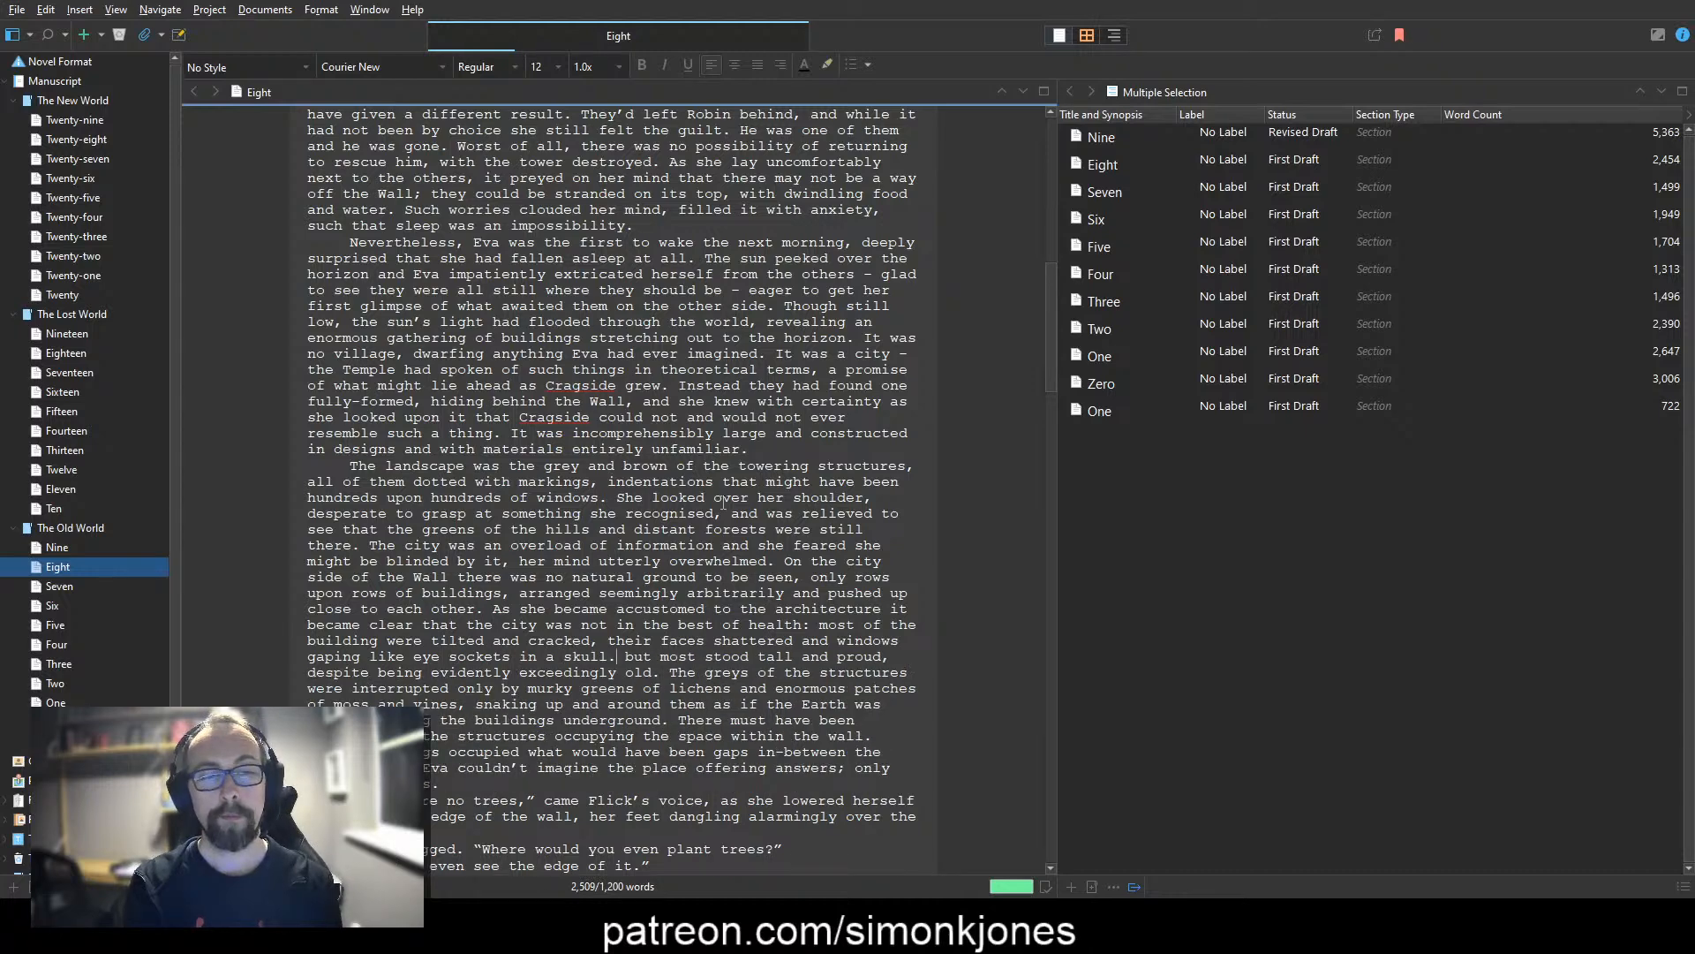
pyautogui.write('n animal')
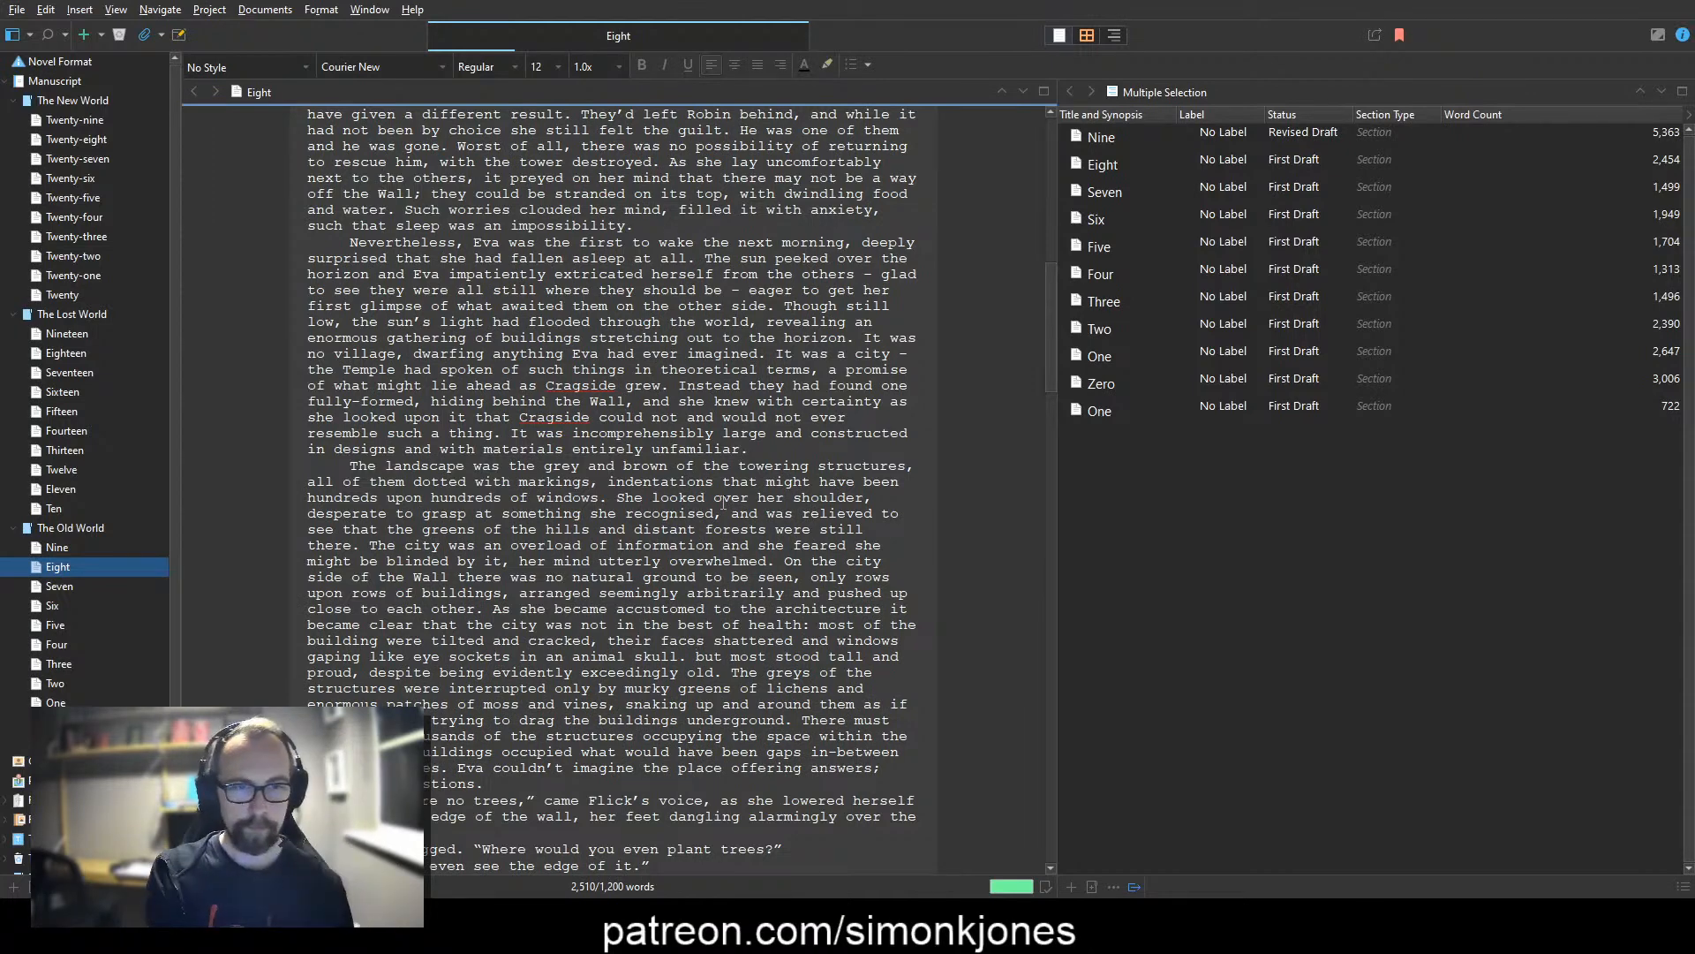
# Step: Insert "They were old, terribly old," before "but most stood tall" and change "most" to "many still"
pyautogui.write('They were old, ter')
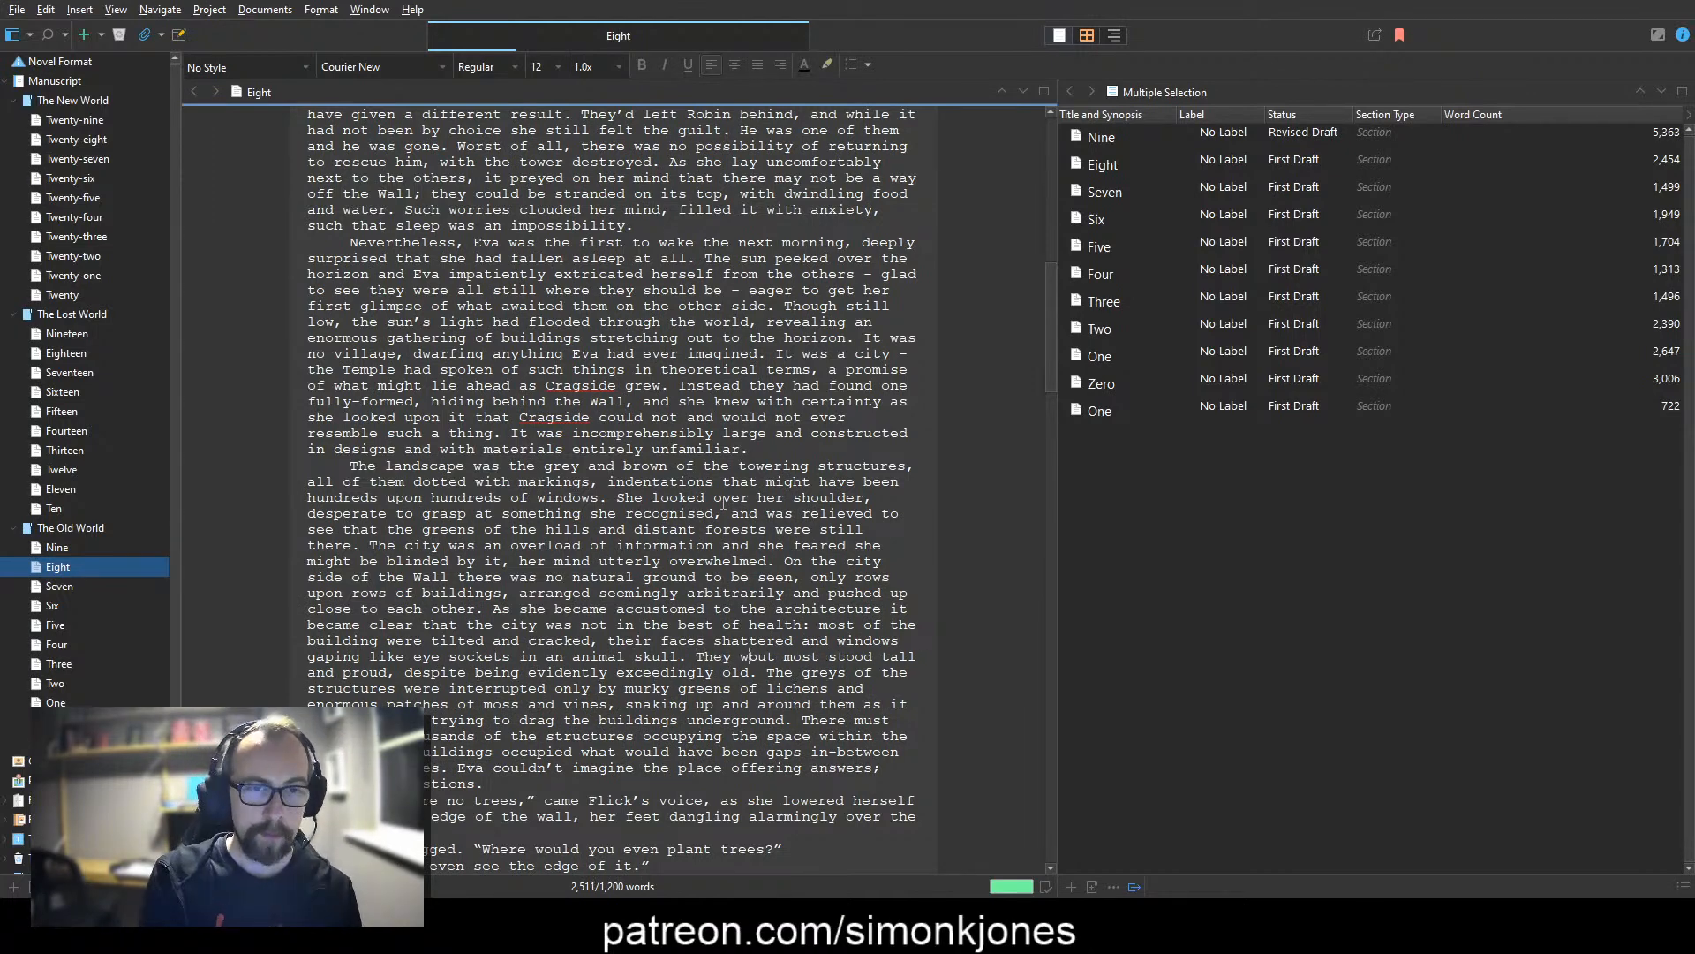
pyautogui.write('ribly old,')
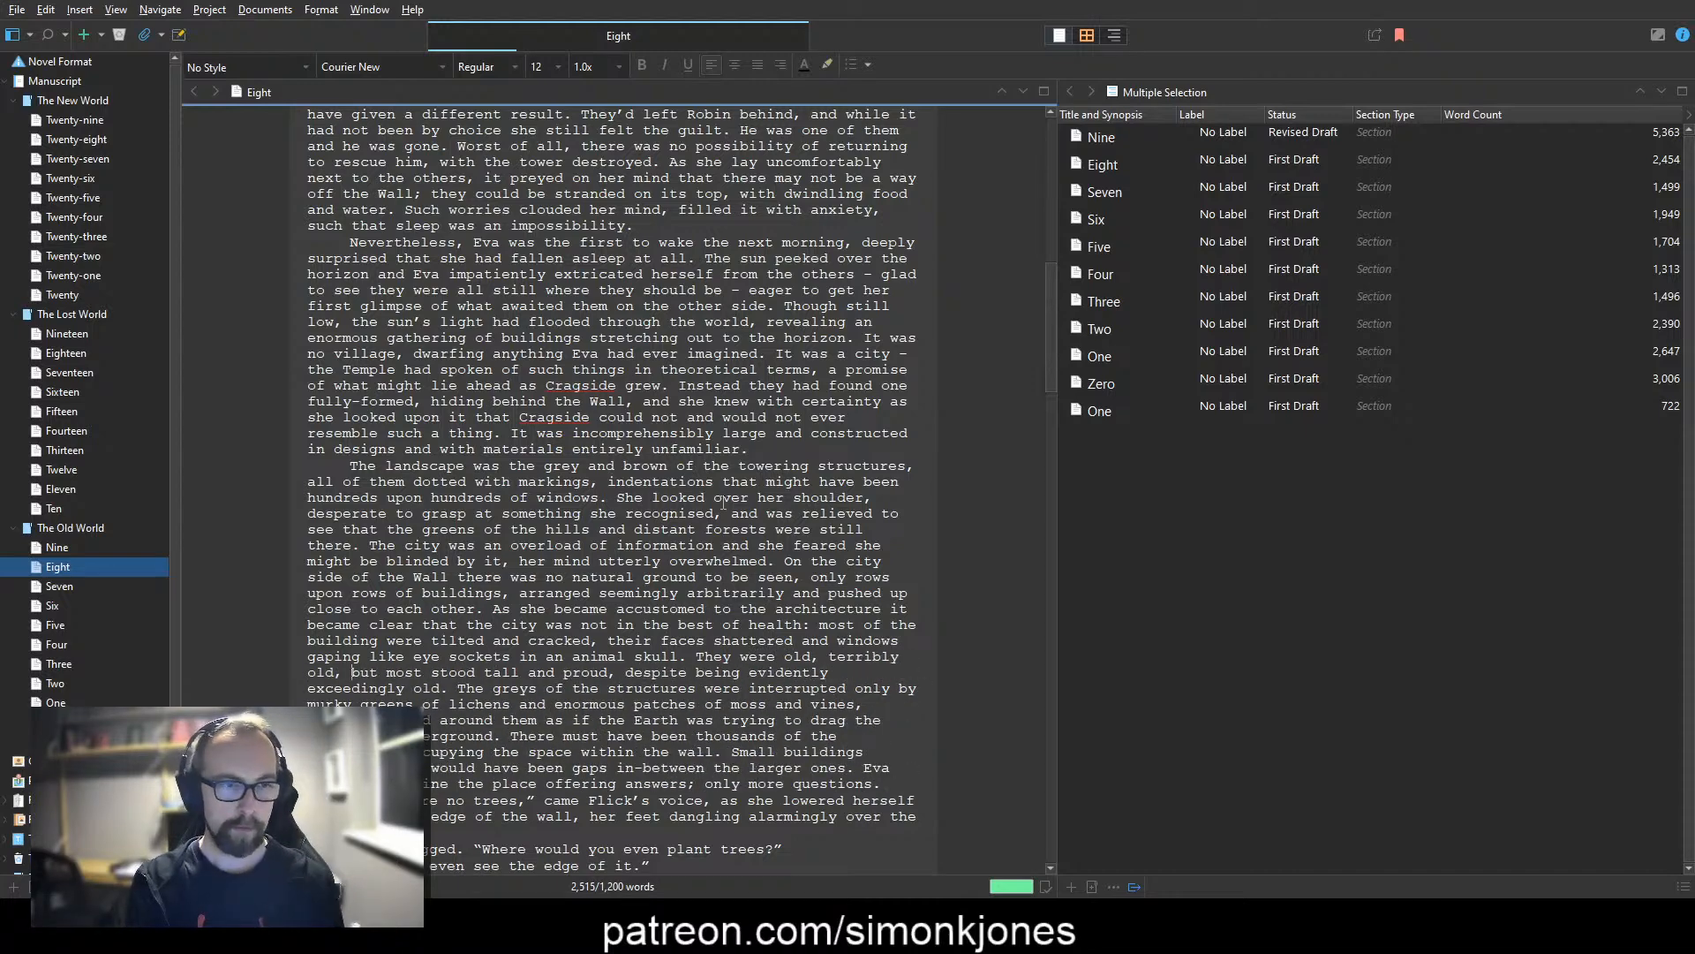
pyautogui.hotkey('ctrl', 'shift', 'Right')
pyautogui.write('many ')
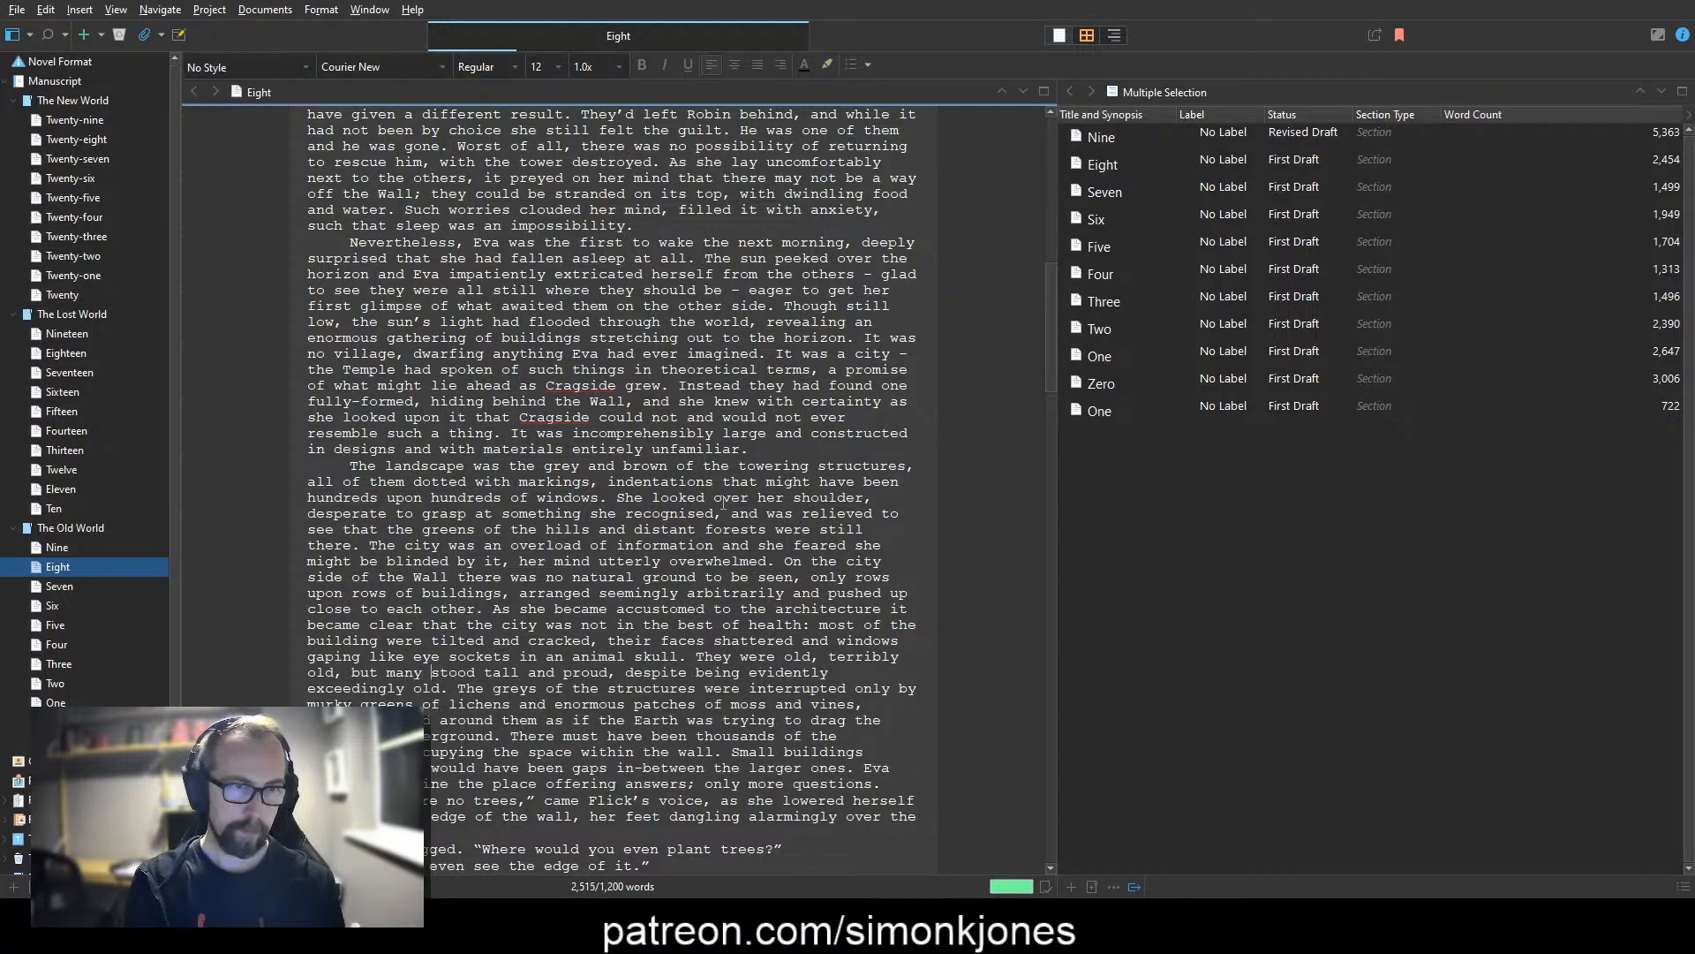
pyautogui.write('still')
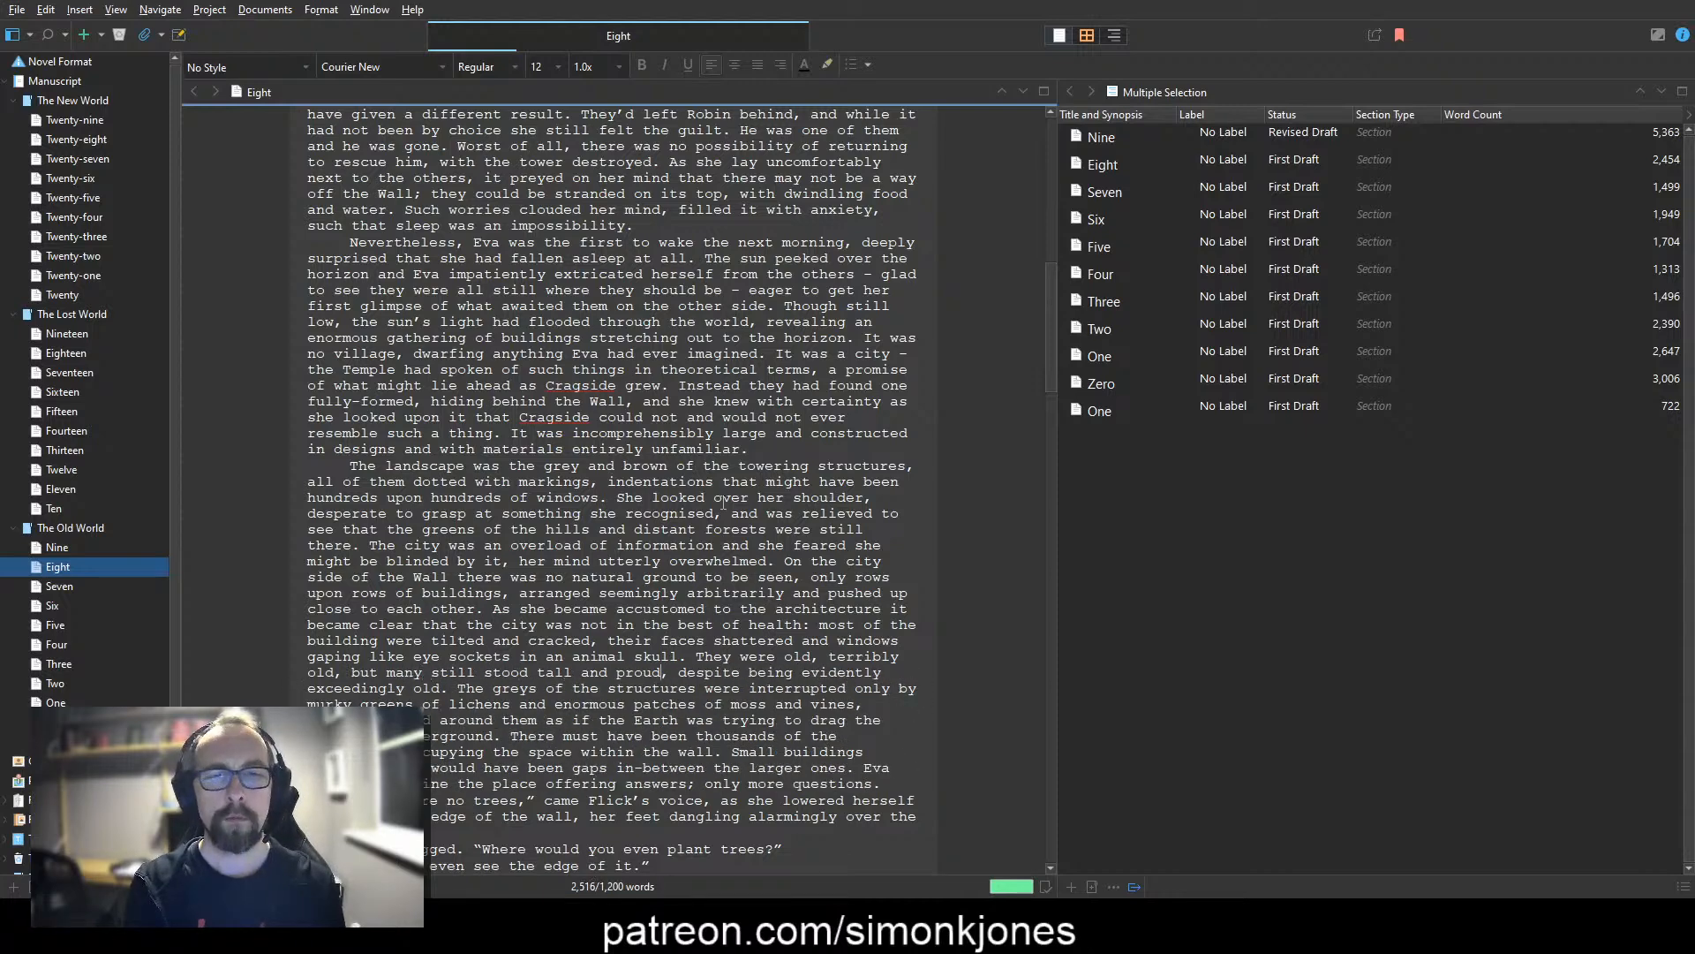
# Step: Delete ", despite being evidently exceedingly old" after "stood tall and proud"
pyautogui.hotkey('shift', 'Down')
pyautogui.hotkey('ctrl', 'shift', 'Left')
pyautogui.hotkey('ctrl', 'shift', 'Left')
pyautogui.hotkey('ctrl', 'shift', 'Left')
pyautogui.hotkey('ctrl', 'shift', 'Left')
pyautogui.hotkey('ctrl', 'shift', 'Left')
pyautogui.hotkey('ctrl', 'shift', 'Left')
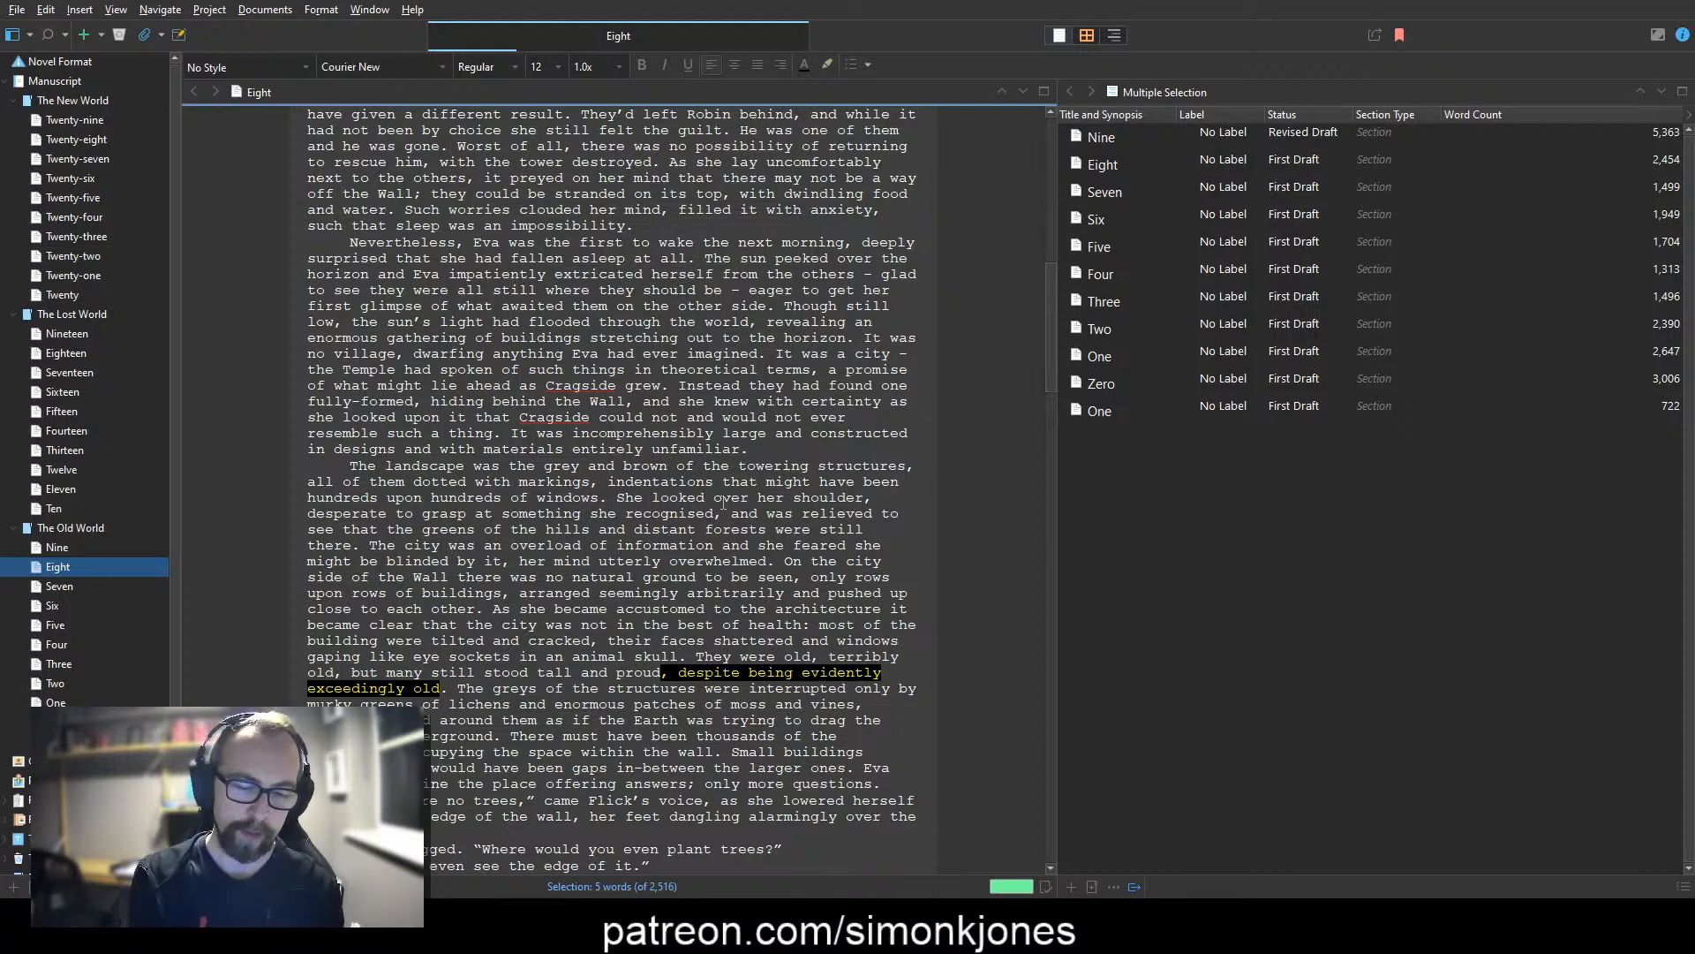
pyautogui.press('BackSpace')
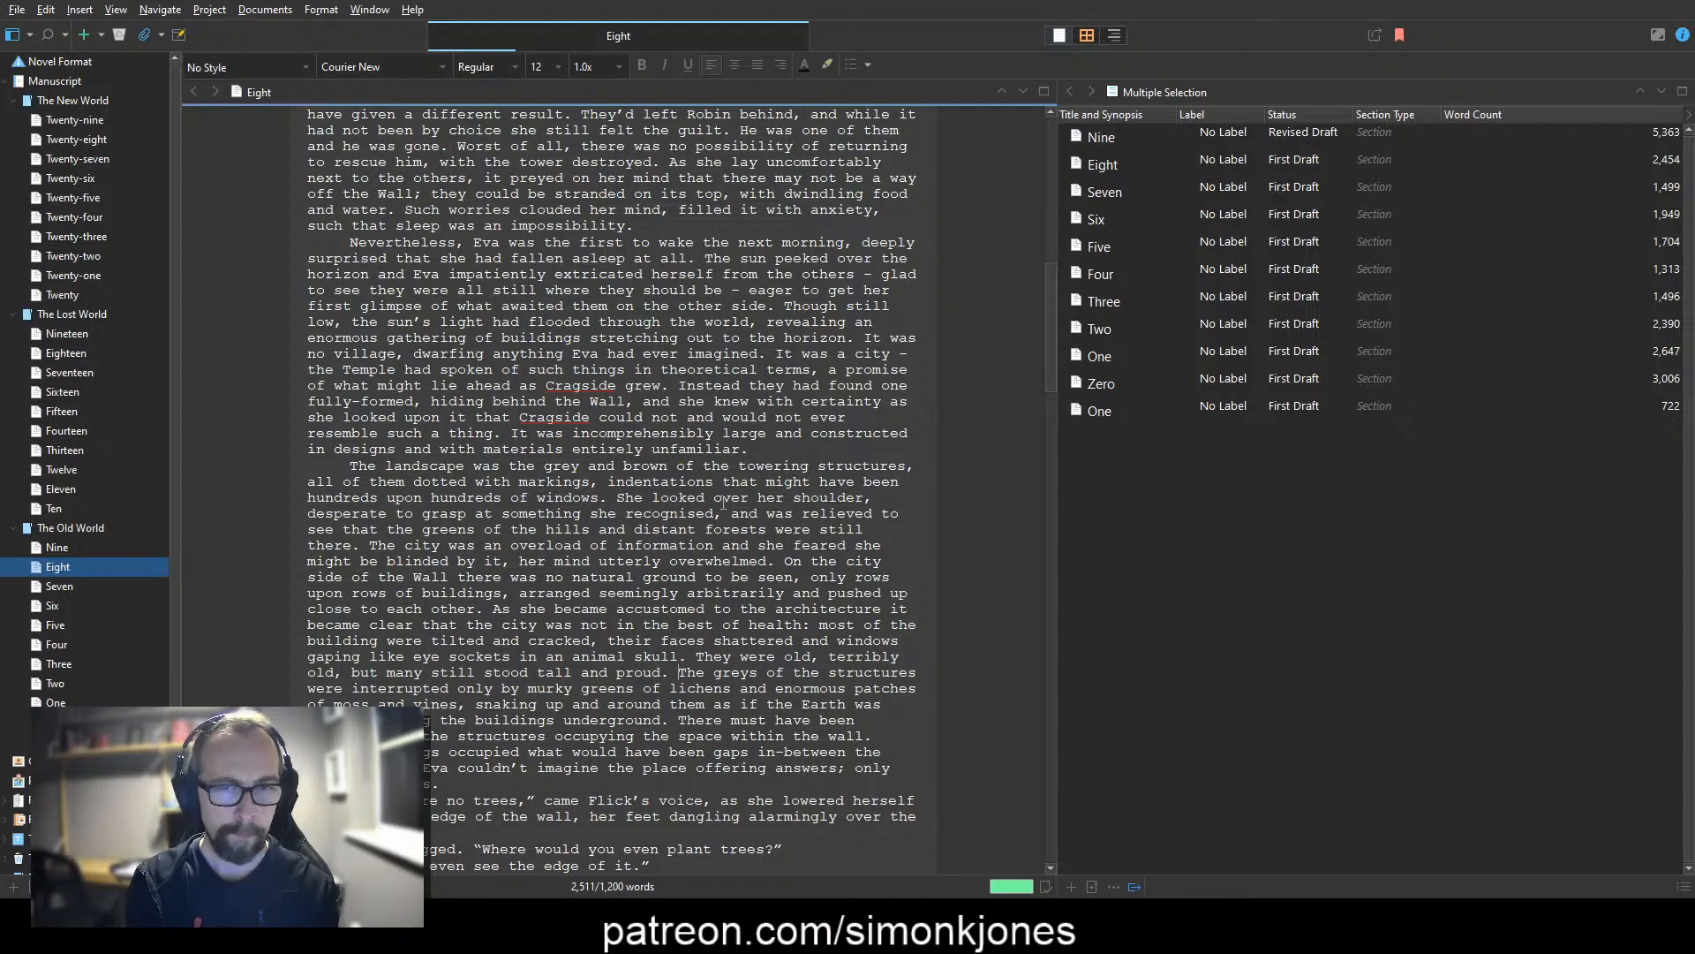
# Step: Change "The greys of the structures were" to "The endless grey was" before "interrupted only by"
pyautogui.moveTo(679, 673); pyautogui.dragTo(674, 689)
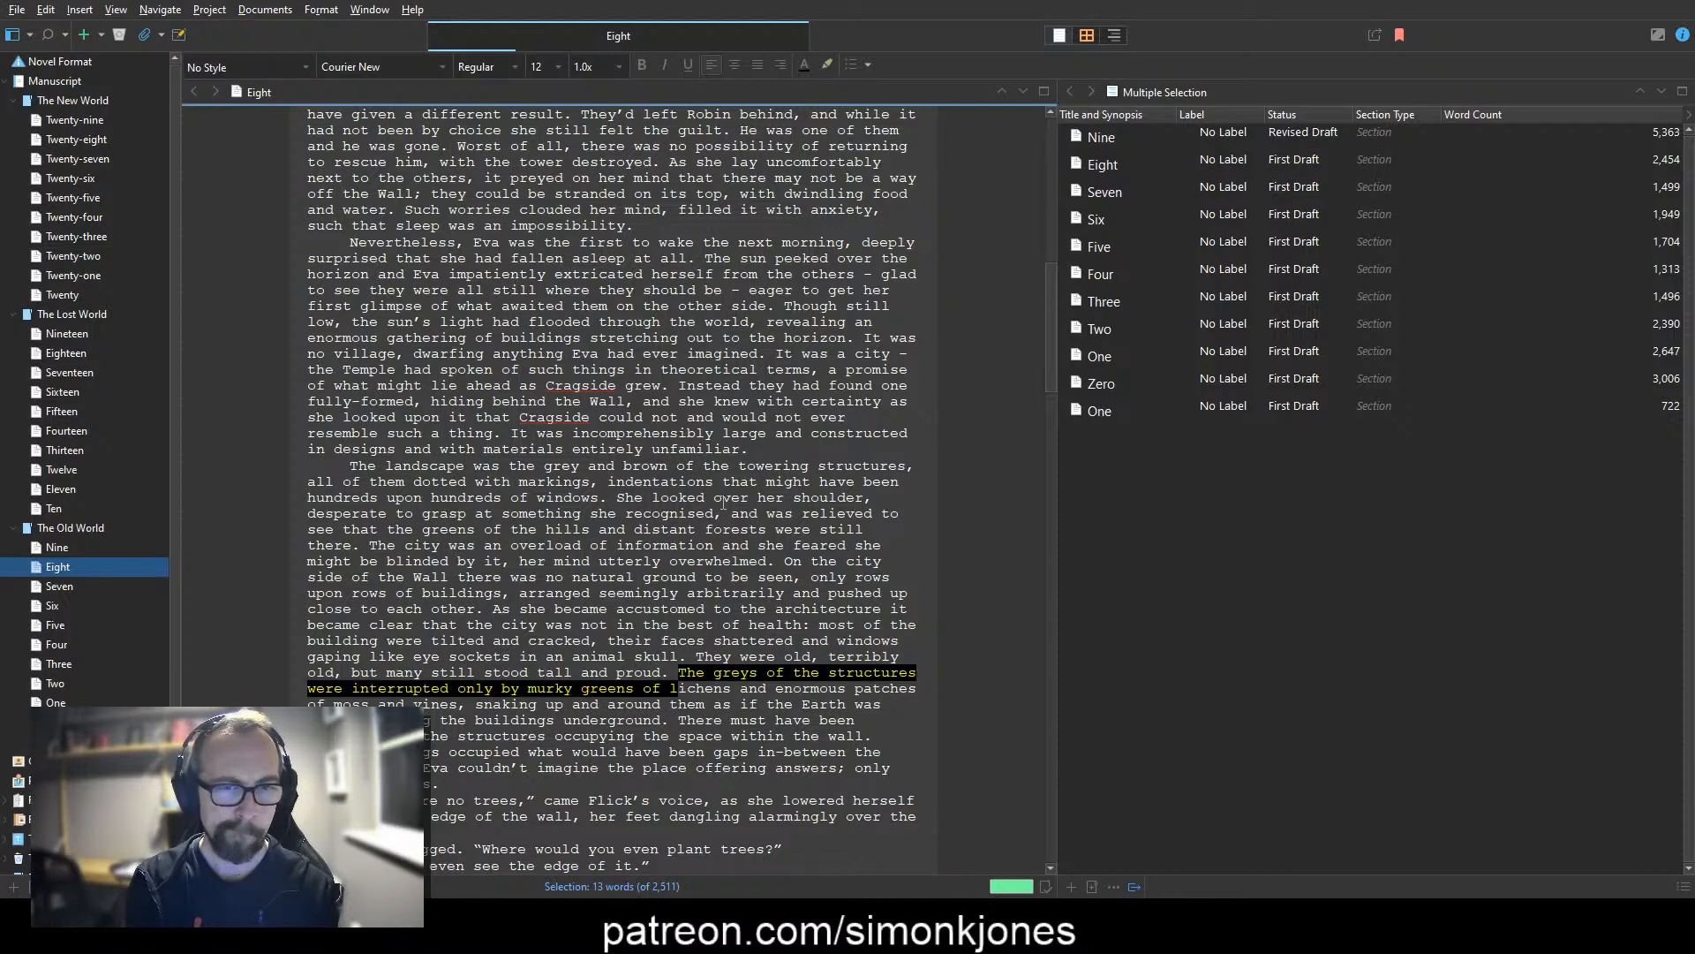
pyautogui.press('Left')
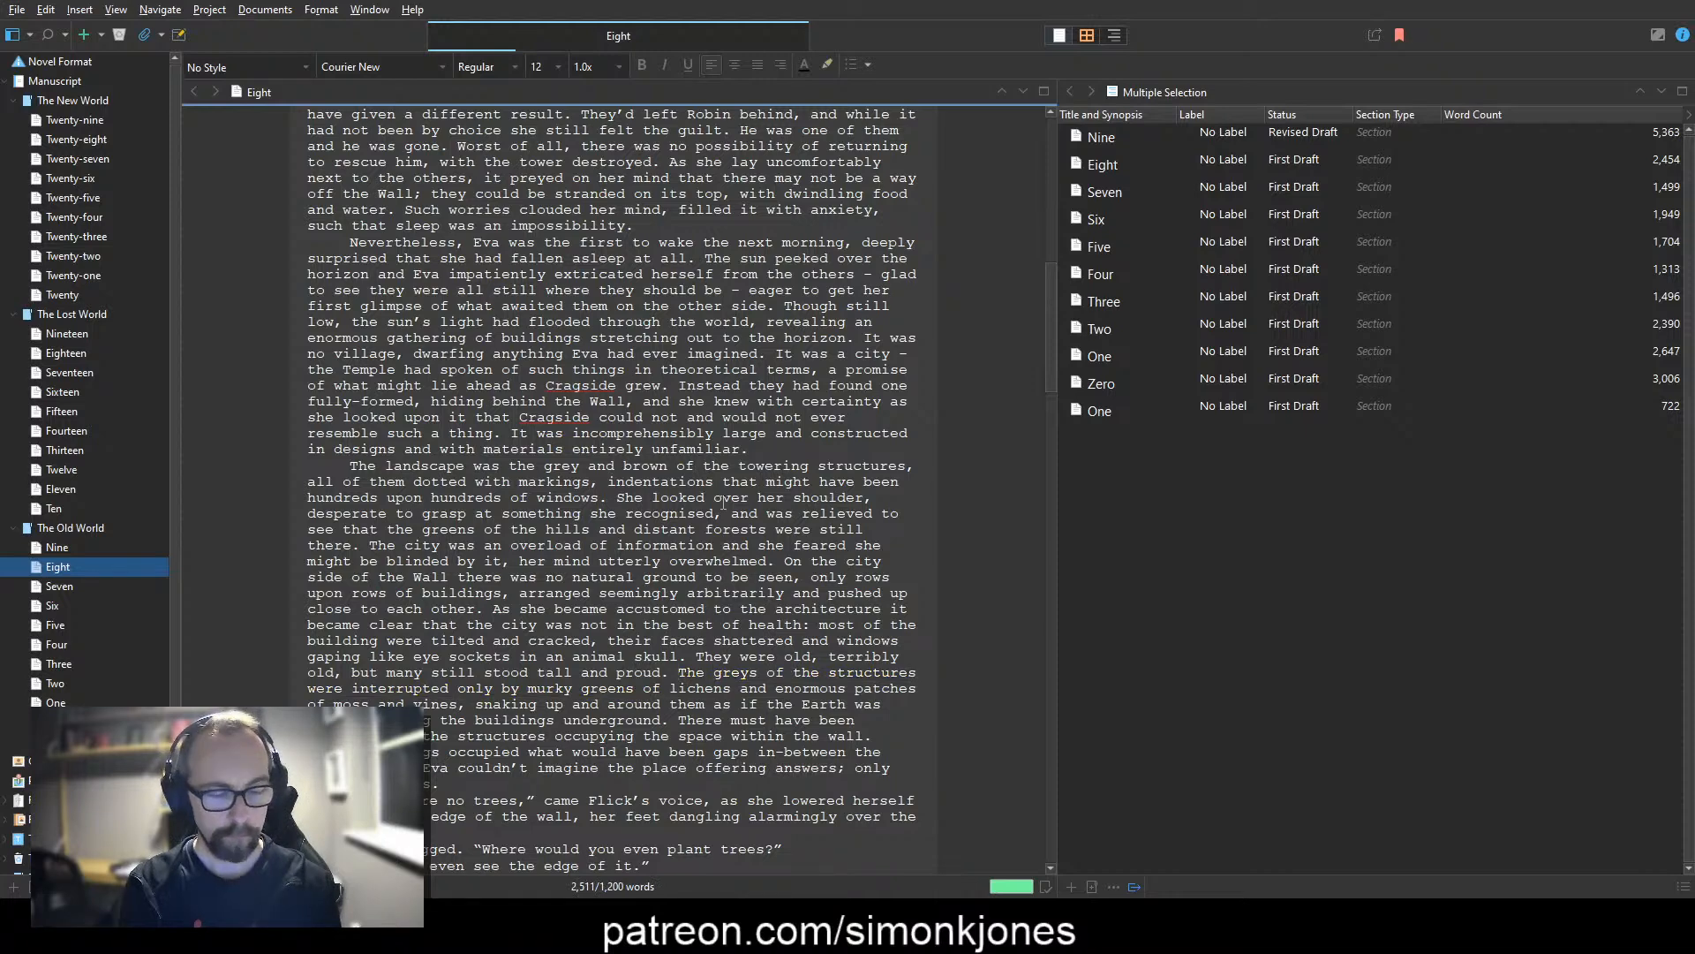
pyautogui.write('endless')
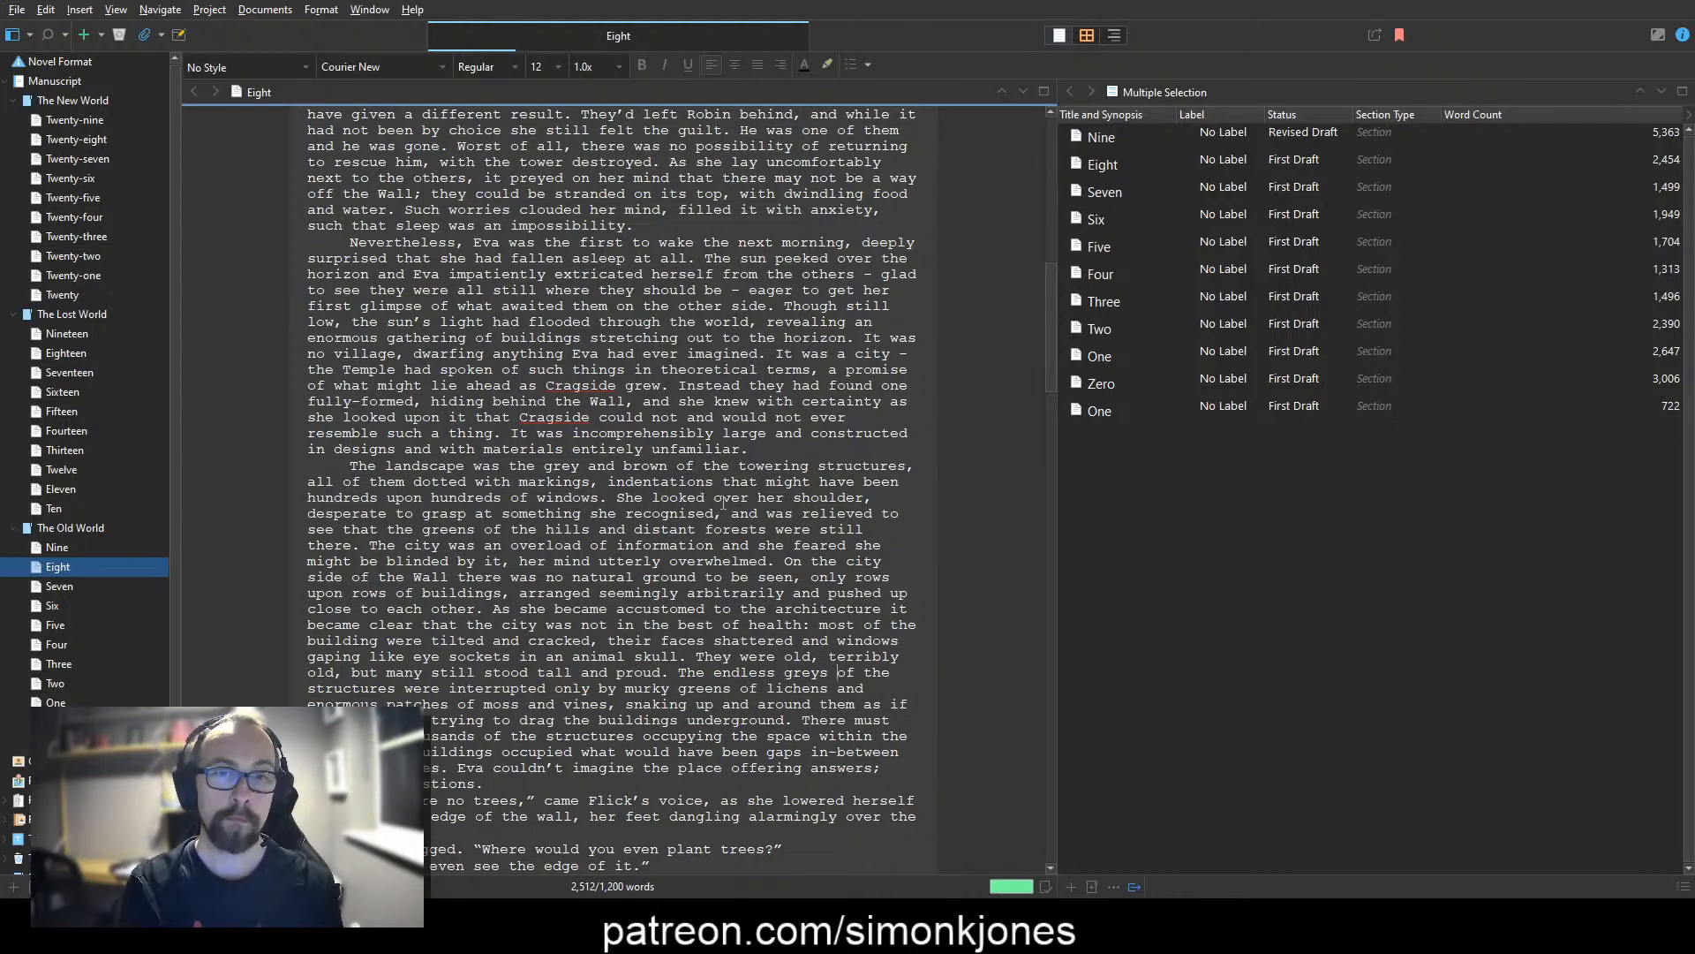
pyautogui.press('BackSpace')
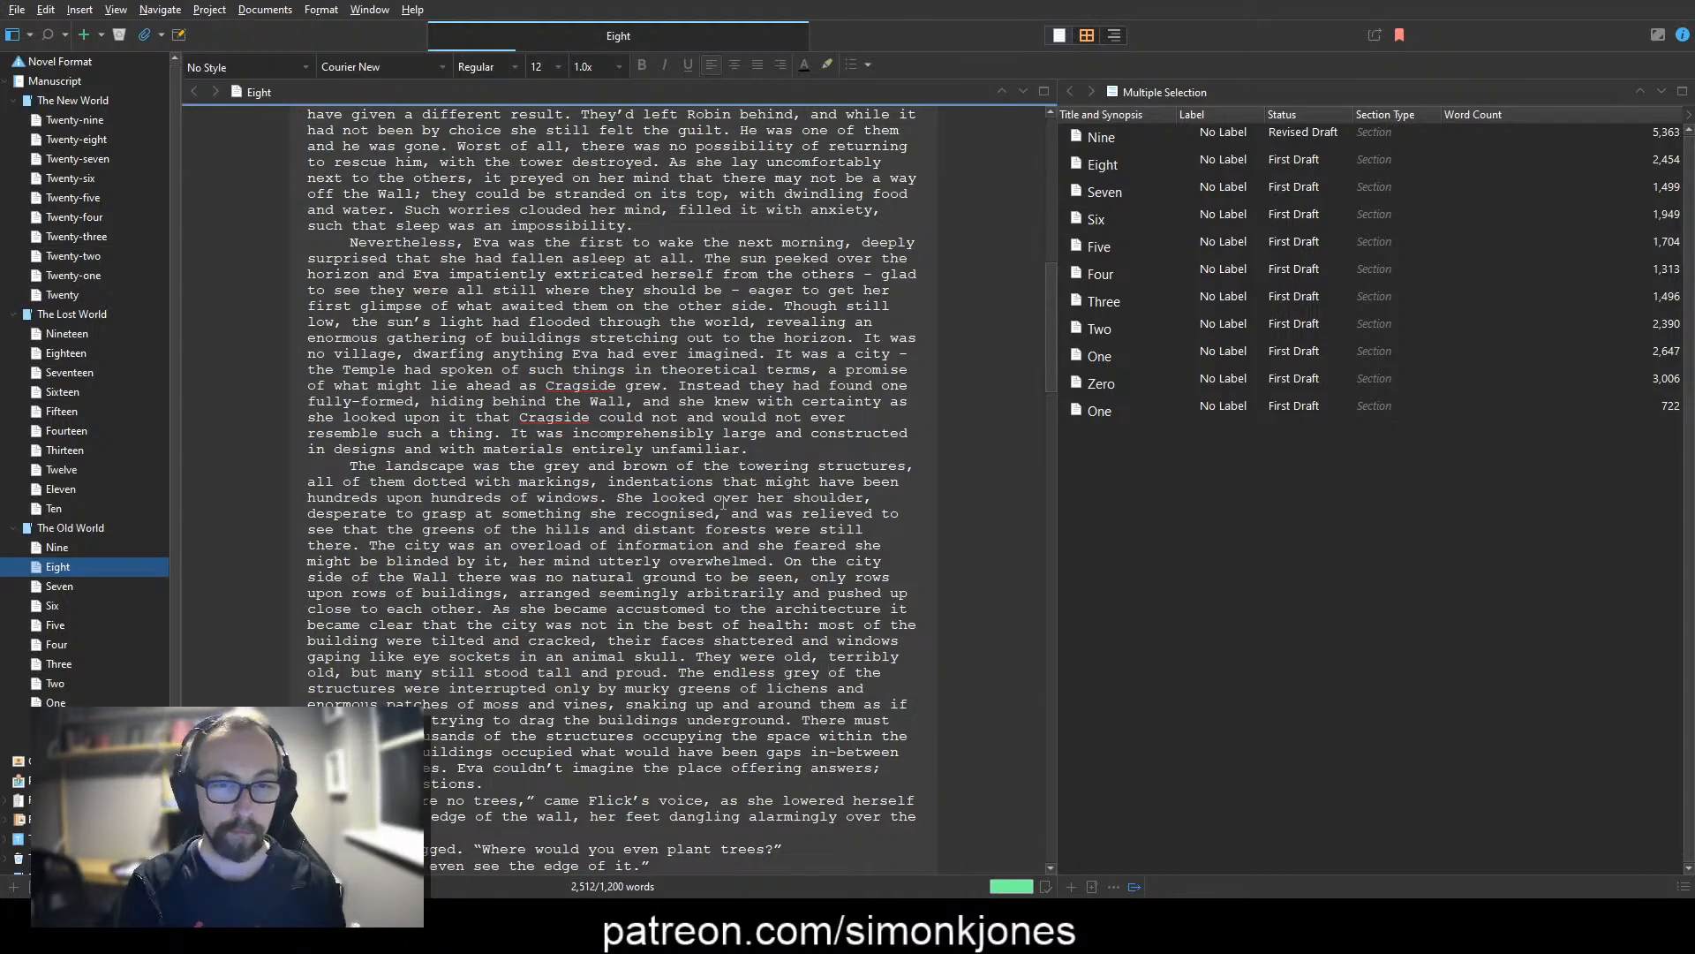
pyautogui.hotkey('ctrl', 'shift', 'Right')
pyautogui.hotkey('ctrl', 'shift', 'Right')
pyautogui.hotkey('ctrl', 'shift', 'Right')
pyautogui.hotkey('ctrl', 'shift', 'Right')
pyautogui.hotkey('ctrl', 'shift', 'Right')
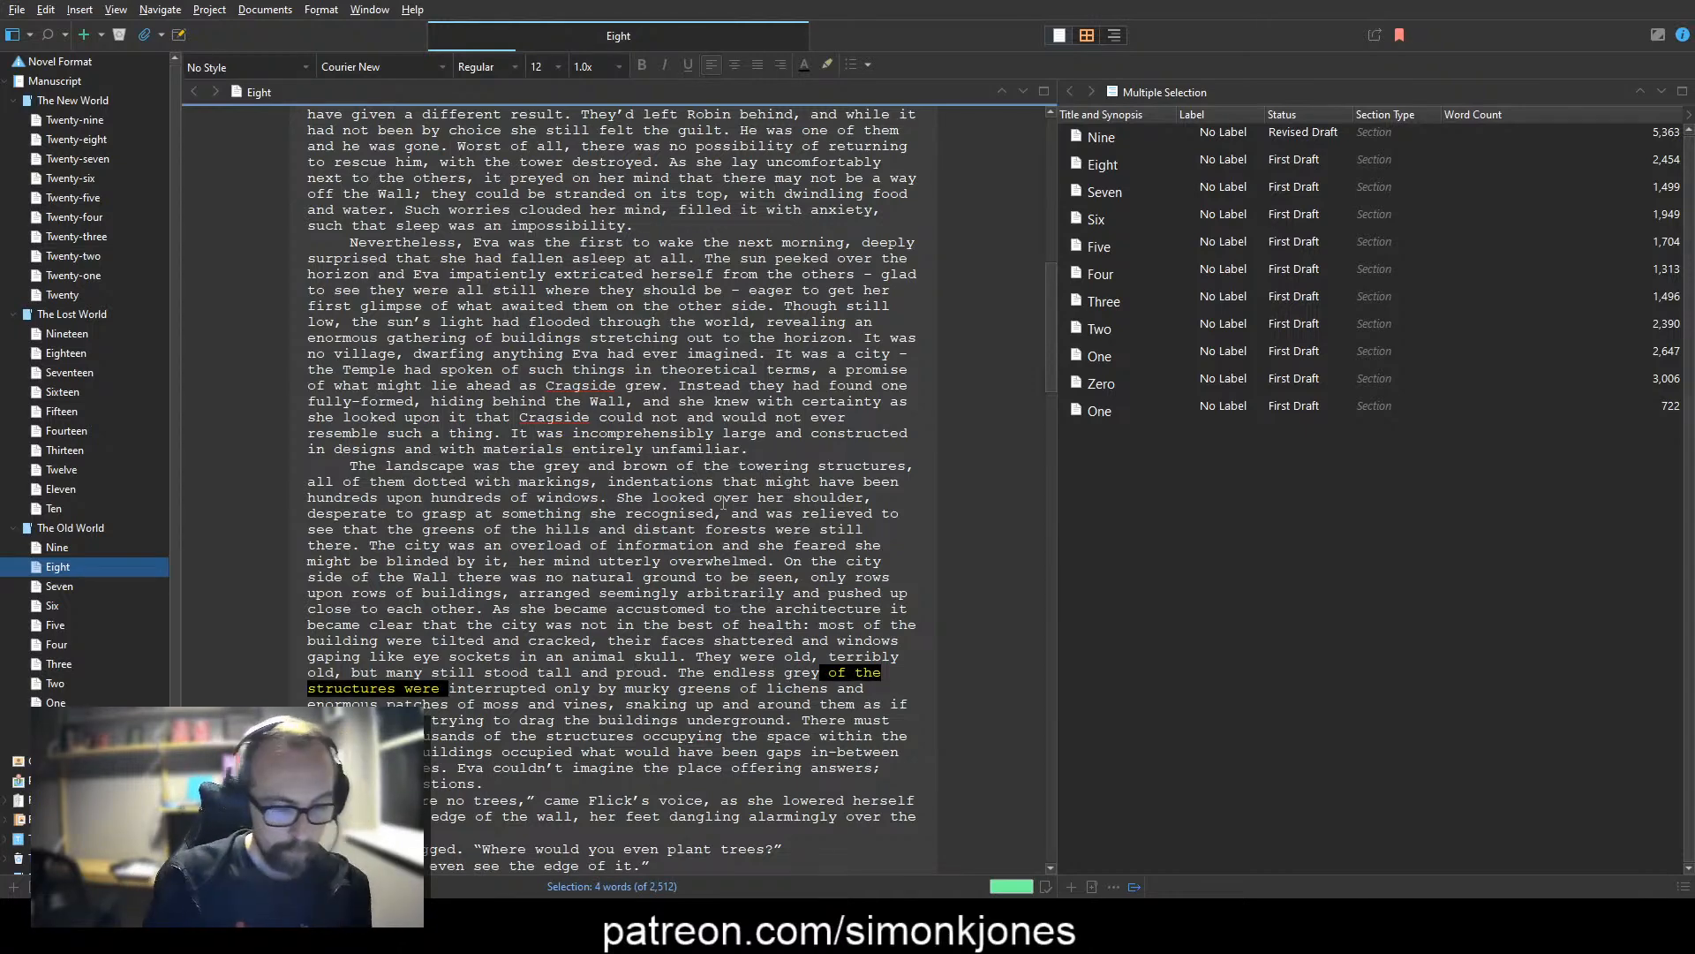
pyautogui.write('was')
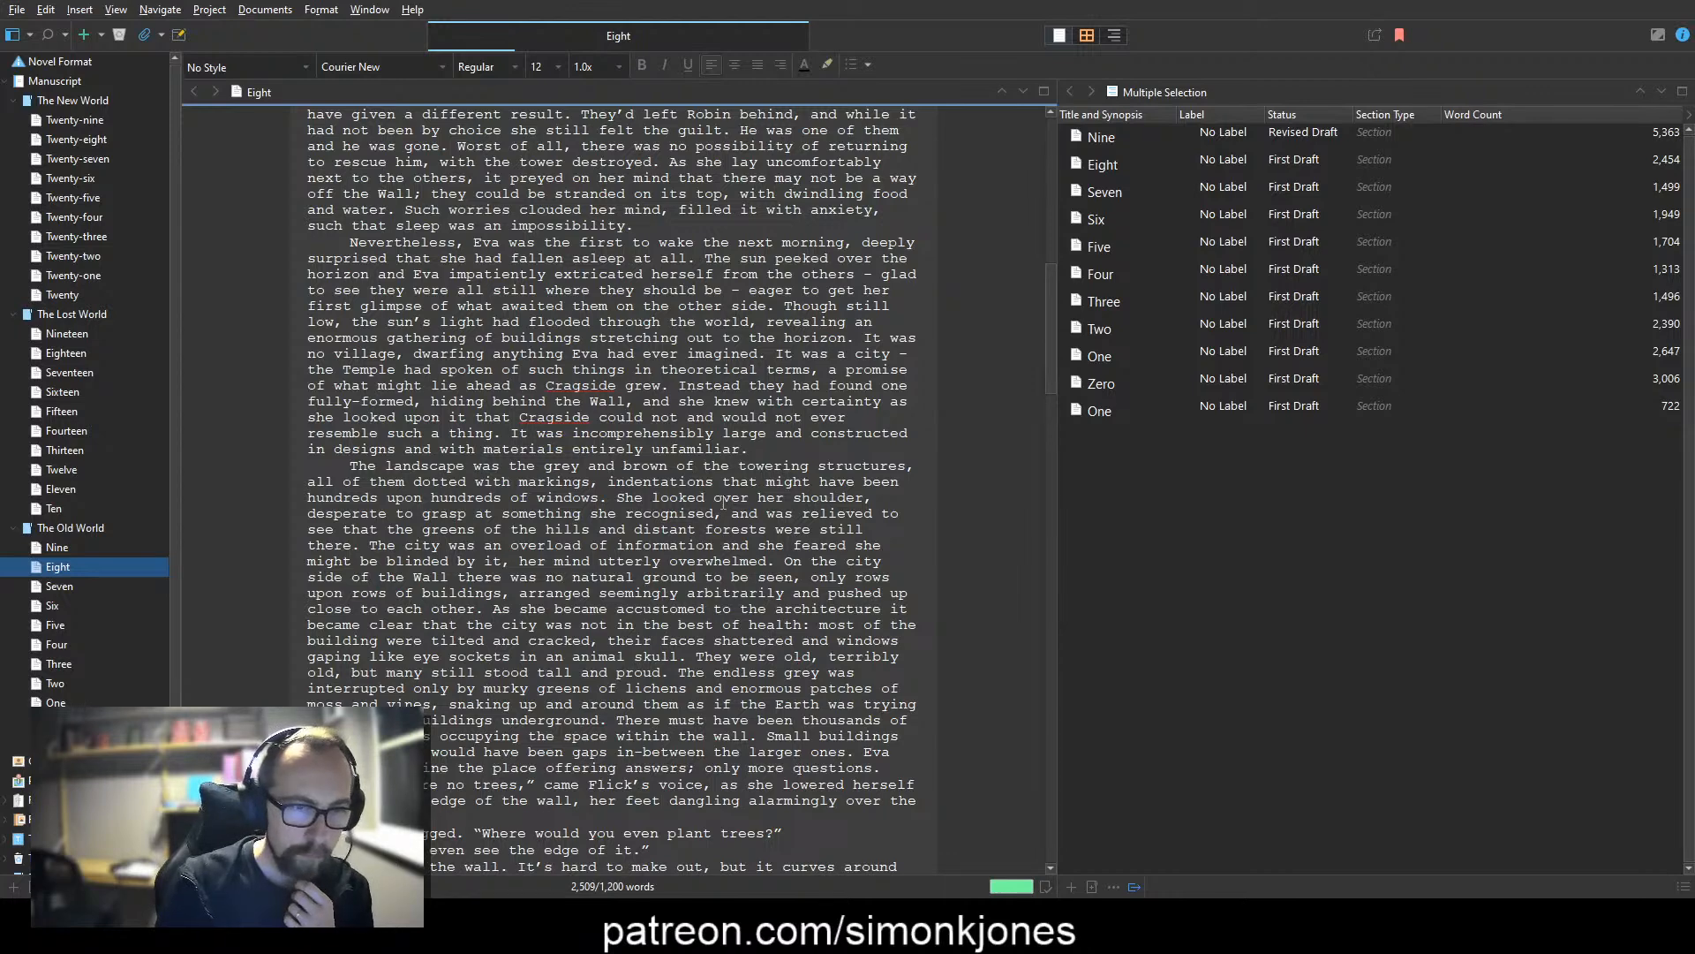
# Step: Cut "lichens and" so that the phrase reads "murky greens of enormous patches of moss and vines"
pyautogui.hotkey('ctrl', 'Right')
pyautogui.hotkey('ctrl', 'Right')
pyautogui.hotkey('ctrl', 'Right')
pyautogui.hotkey('ctrl', 'shift', 'Right')
pyautogui.press('Right')
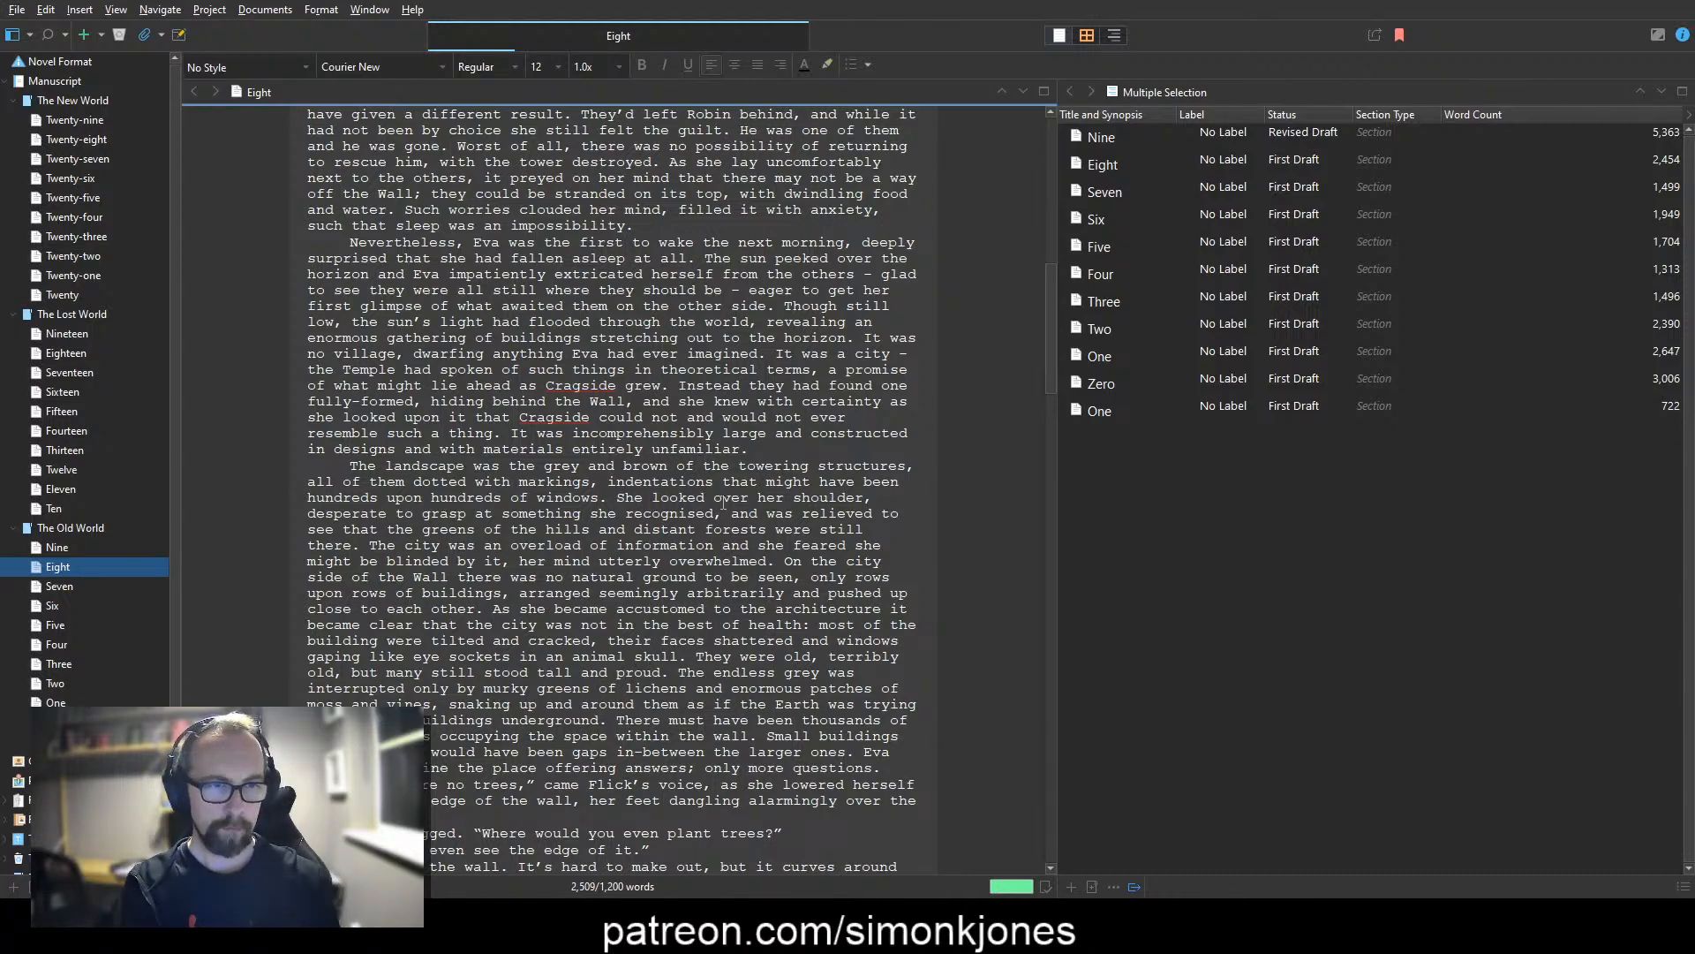
pyautogui.write('of')
pyautogui.hotkey('ctrl', 'shift', 'Right')
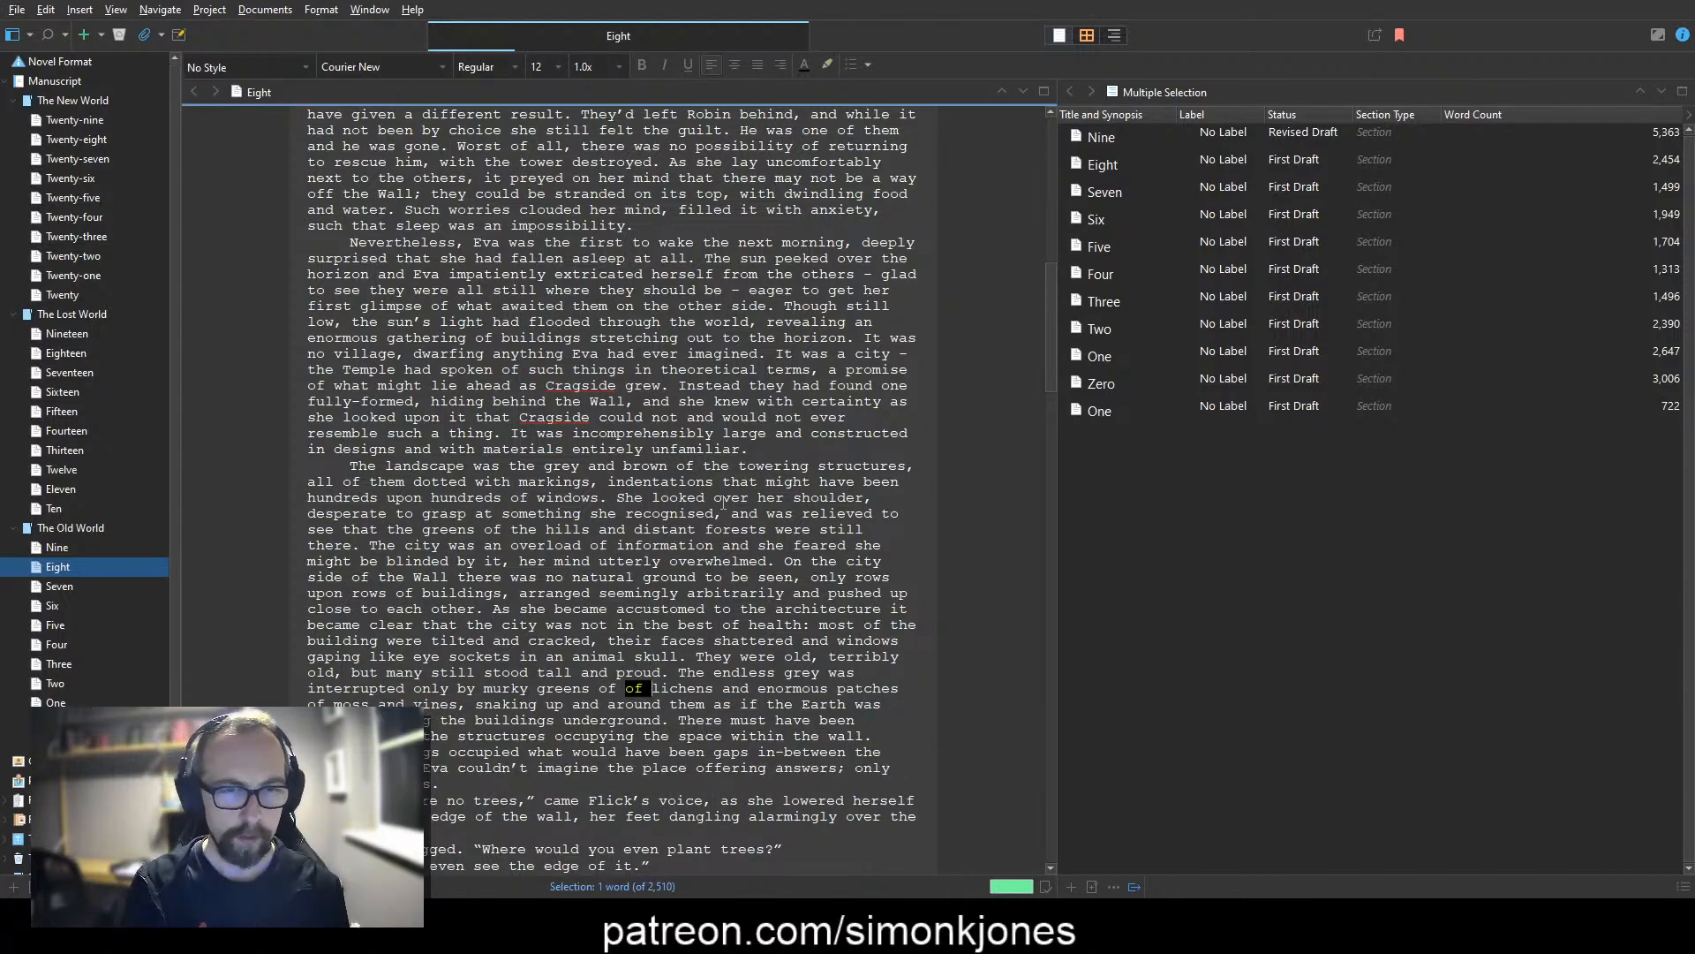
pyautogui.hotkey('ctrl', 'shift', 'Right')
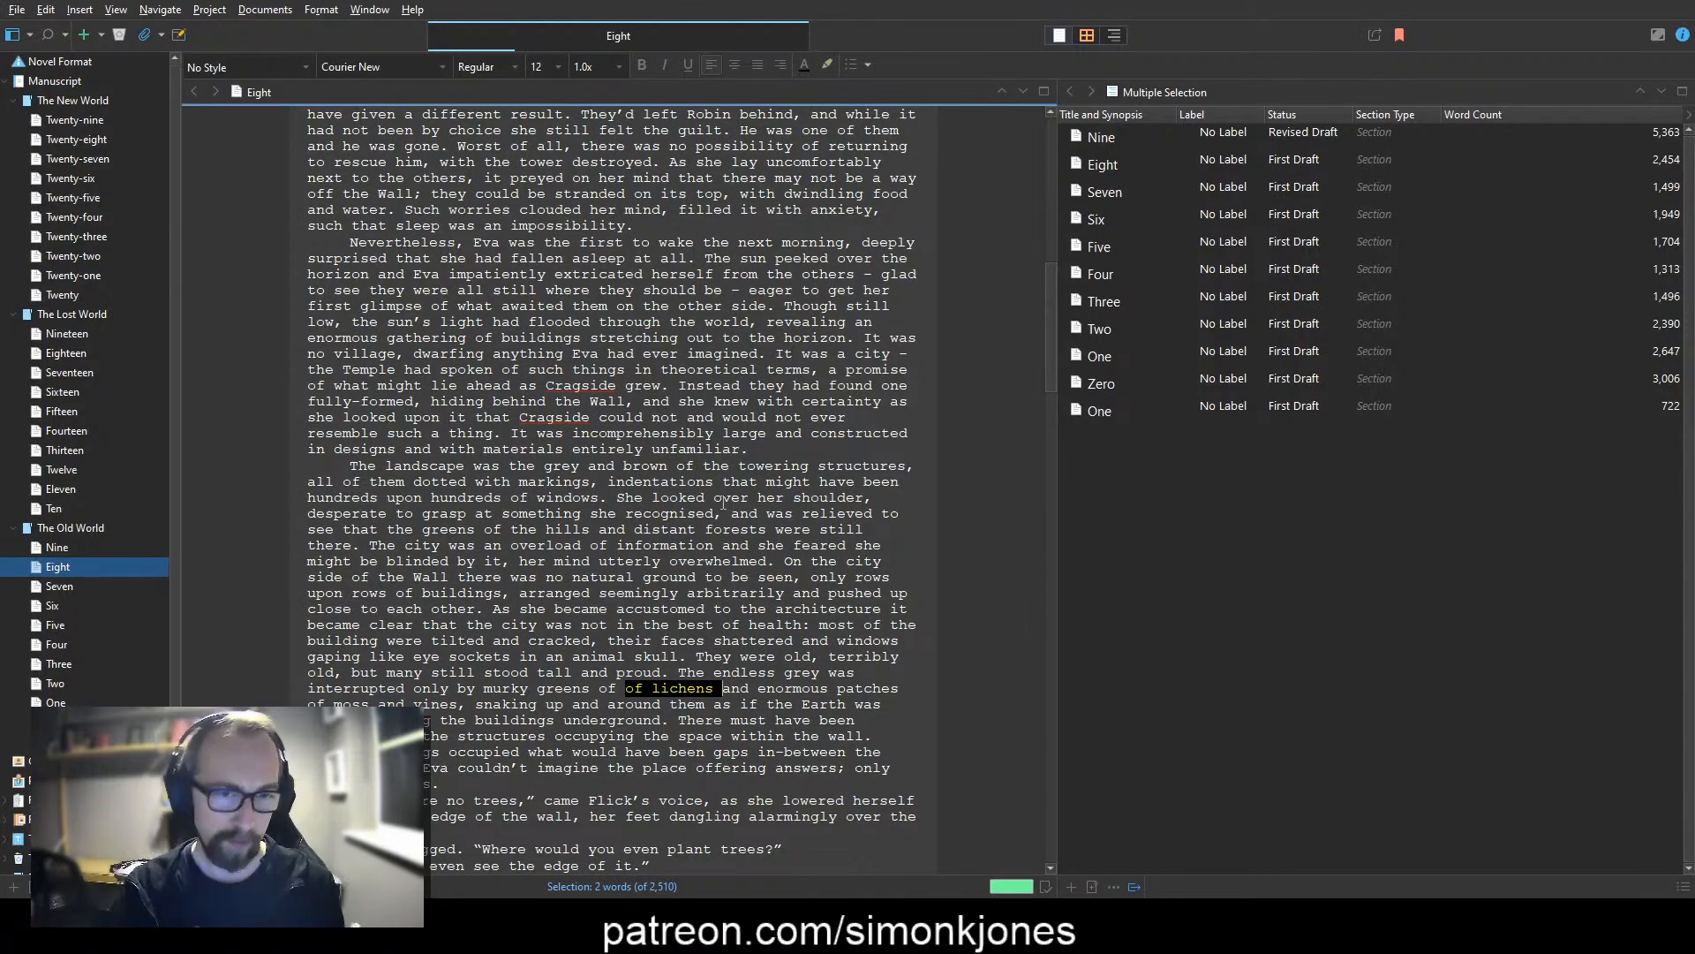
pyautogui.hotkey('ctrl', 'shift', 'Right')
pyautogui.hotkey('ctrl', 'shift', 'Right')
pyautogui.hotkey('ctrl', 'shift', 'Left')
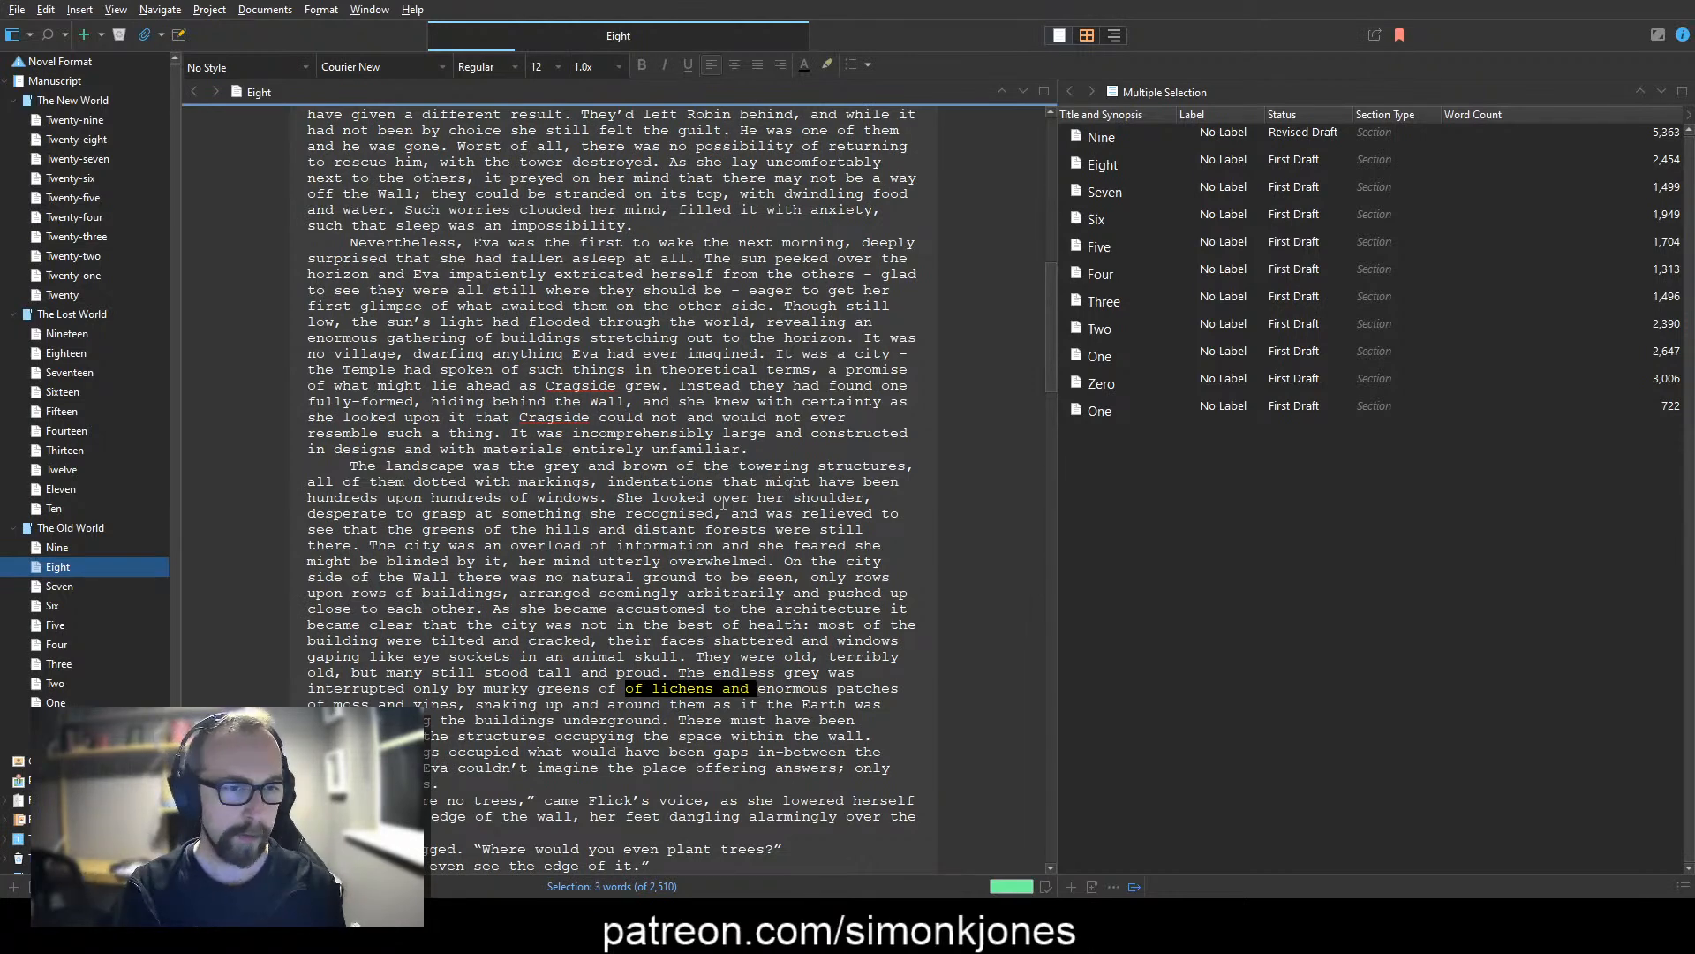
pyautogui.hotkey('ctrl', 'shift', 'Right')
pyautogui.hotkey('ctrl', 'shift', 'Left')
pyautogui.press('Delete')
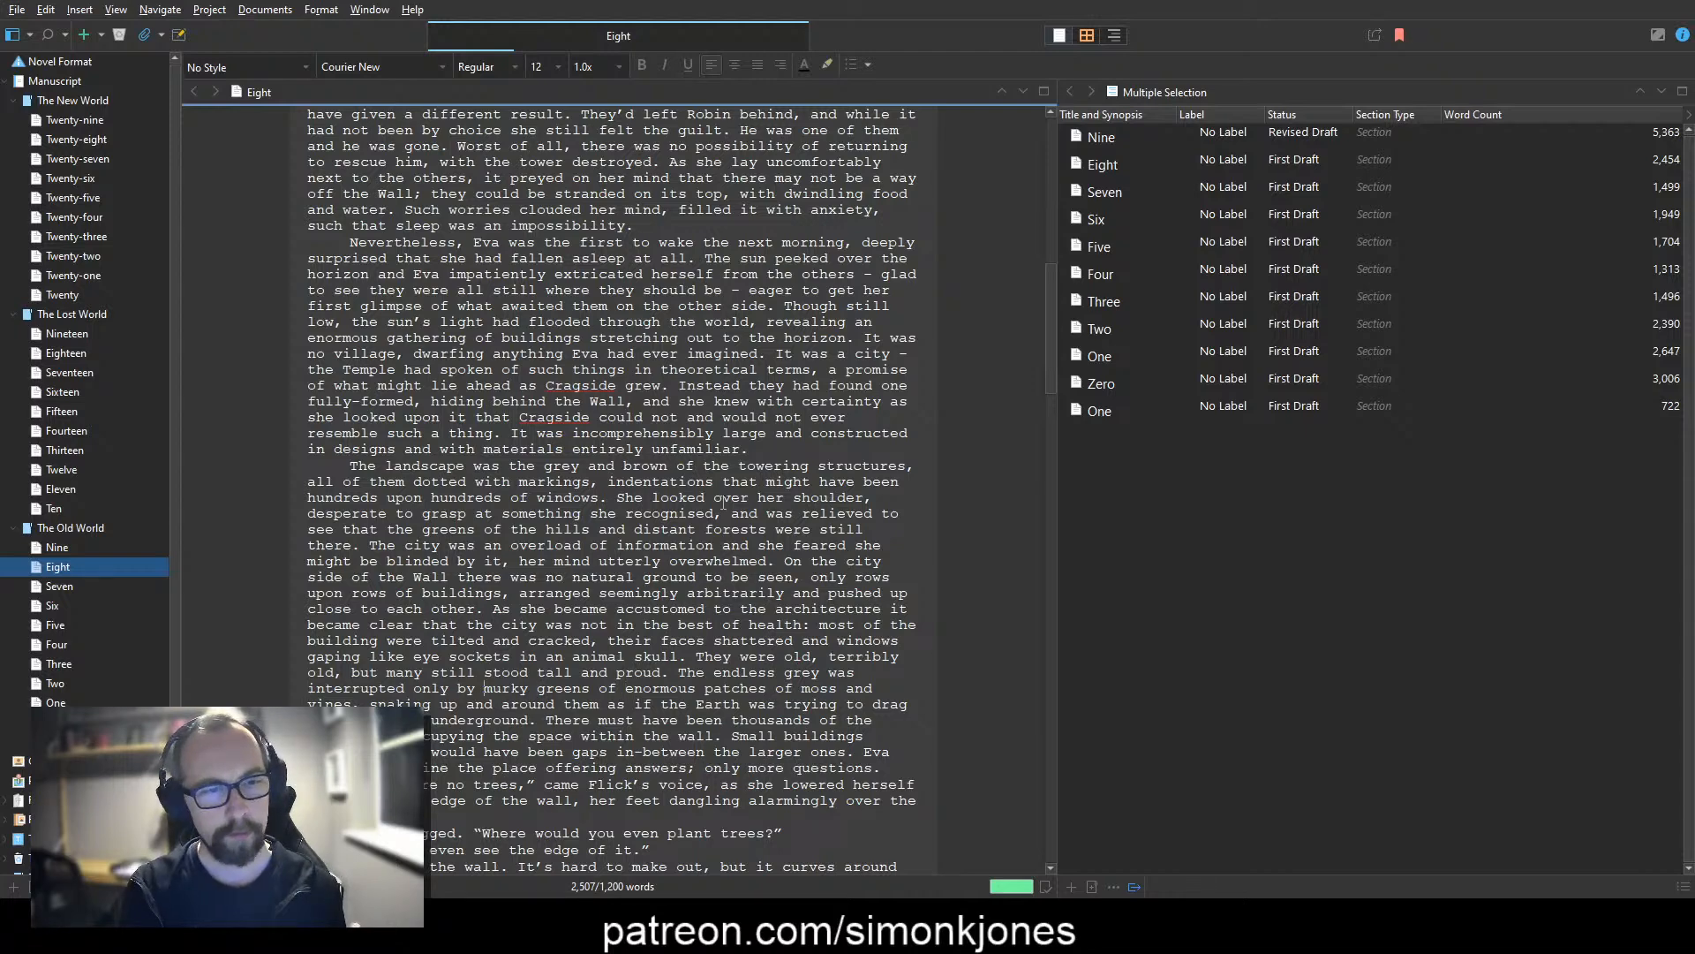
# Step: Change "snaking" to "which snaked" after "moss and vines,"
pyautogui.hotkey('ctrl', 'Left')
pyautogui.hotkey('ctrl', 'Left')
pyautogui.write('which')
pyautogui.hotkey('ctrl', 'Right')
pyautogui.press('Left')
pyautogui.press('BackSpace')
pyautogui.press('BackSpace')
pyautogui.press('BackSpace')
pyautogui.write('ed')
# Step: Replace "them" with "the buildings" after "snaked up and around"
pyautogui.hotkey('ctrl', 'Right')
pyautogui.hotkey('ctrl', 'Right')
pyautogui.hotkey('ctrl', 'Right')
pyautogui.hotkey('ctrl', 'shift', 'Right')
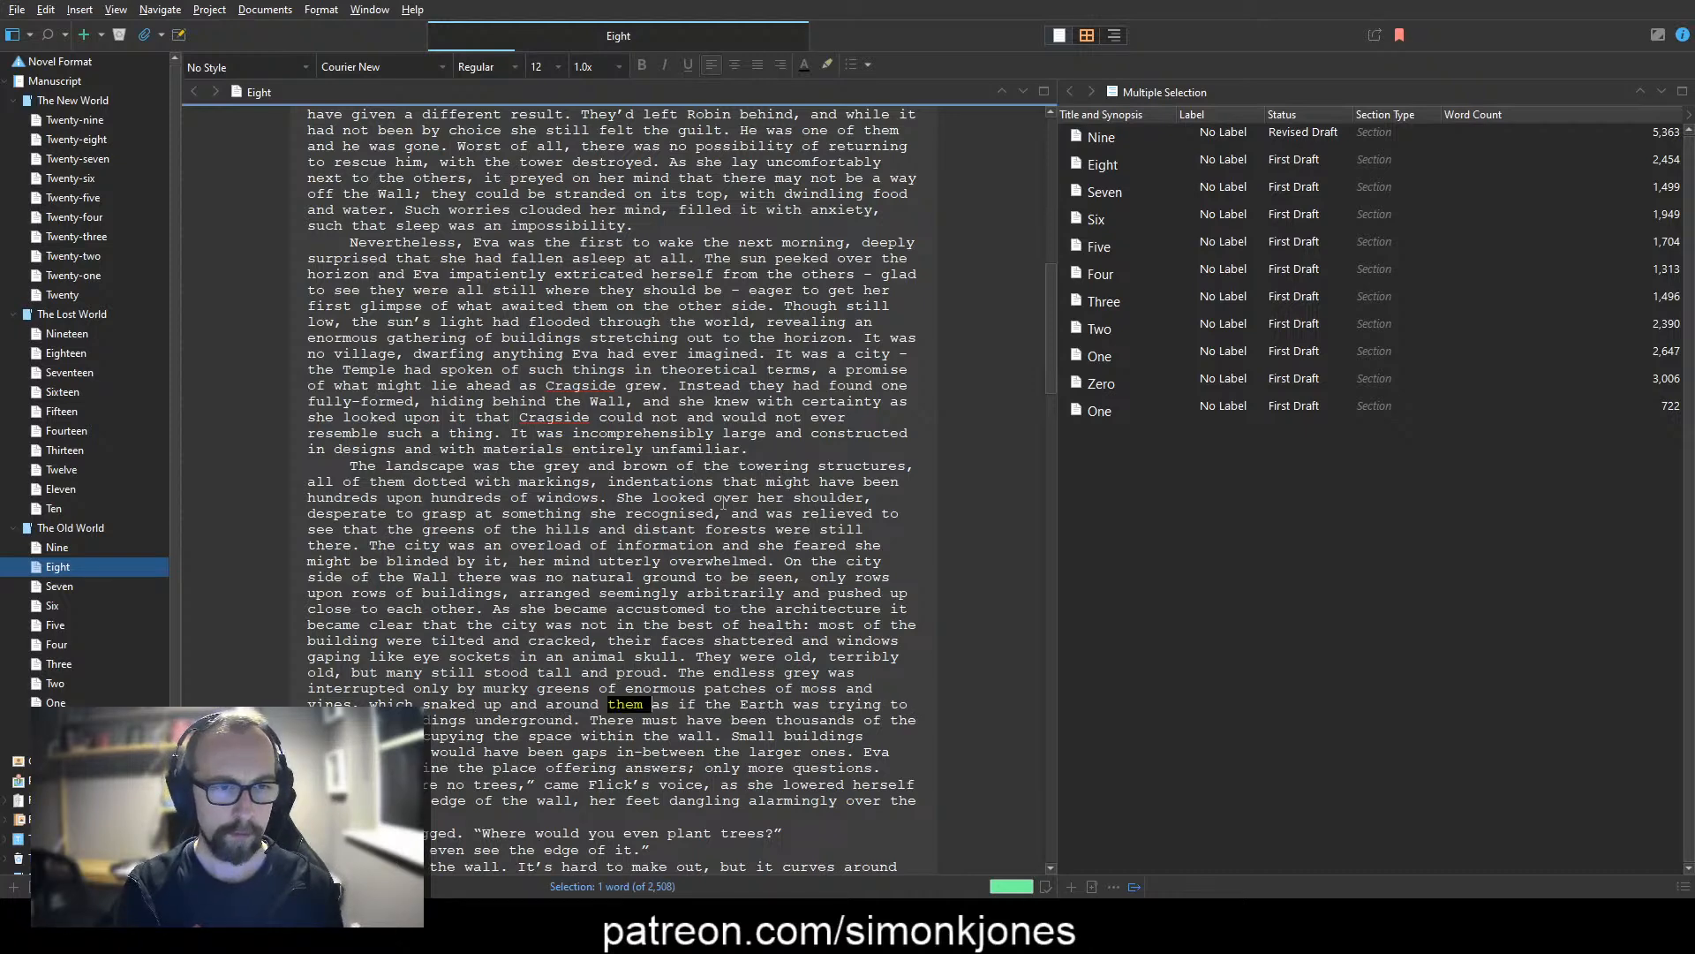
pyautogui.write('the buildings')
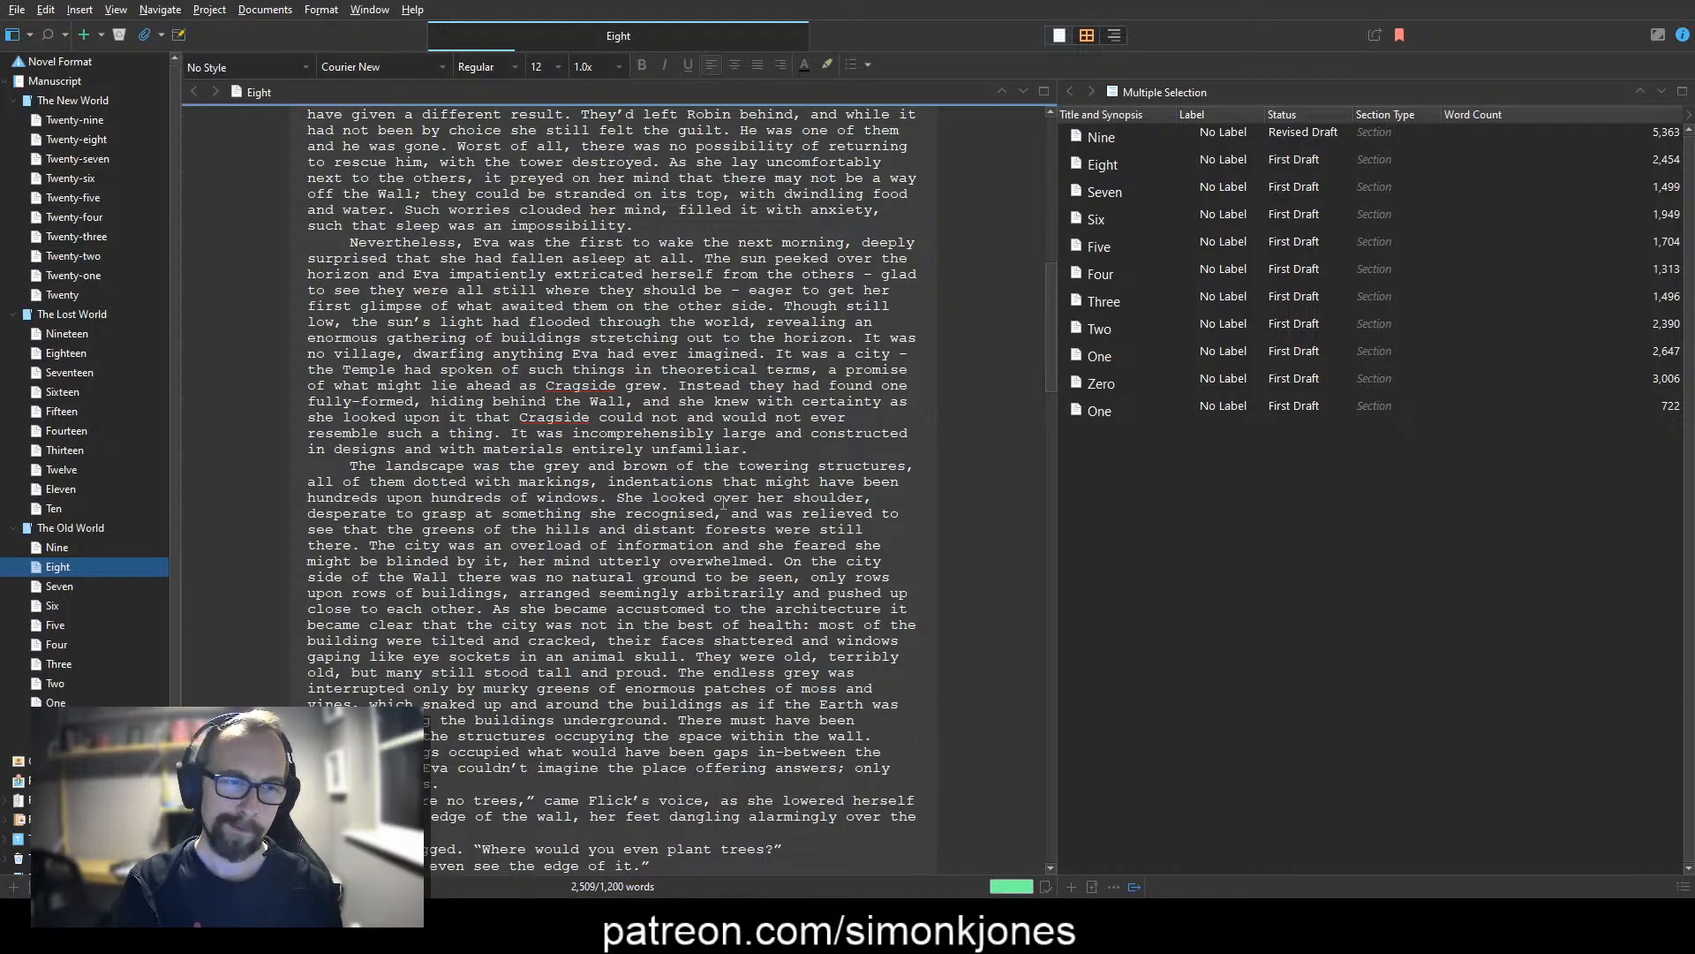
# Step: Change "the buildings" before "underground" to "the entire place back"
pyautogui.hotkey('ctrl', 'Right')
pyautogui.write('entire place')
pyautogui.hotkey('ctrl', 'shift', 'Right')
pyautogui.write('back')
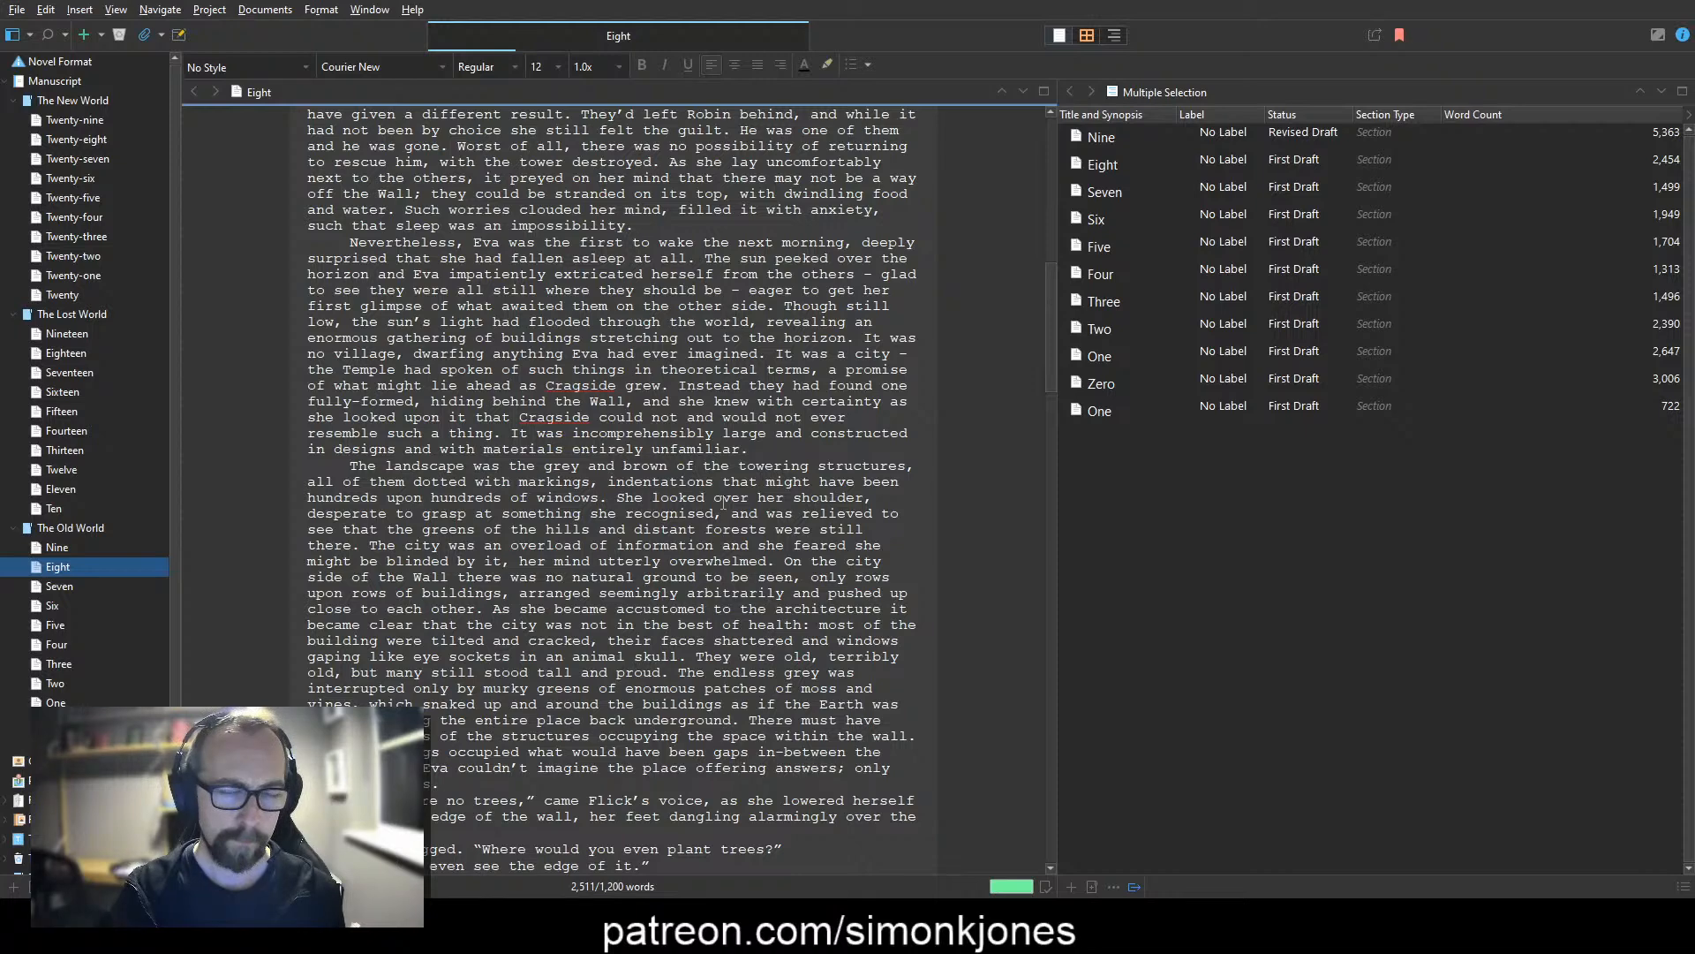
# Step: Delete the sentence beginning "There must have" about the structures occupying the space within the wall
pyautogui.hotkey('shift', 'Down')
pyautogui.hotkey('ctrl', 'shift', 'Right')
pyautogui.hotkey('ctrl', 'shift', 'Right')
pyautogui.hotkey('ctrl', 'shift', 'Right')
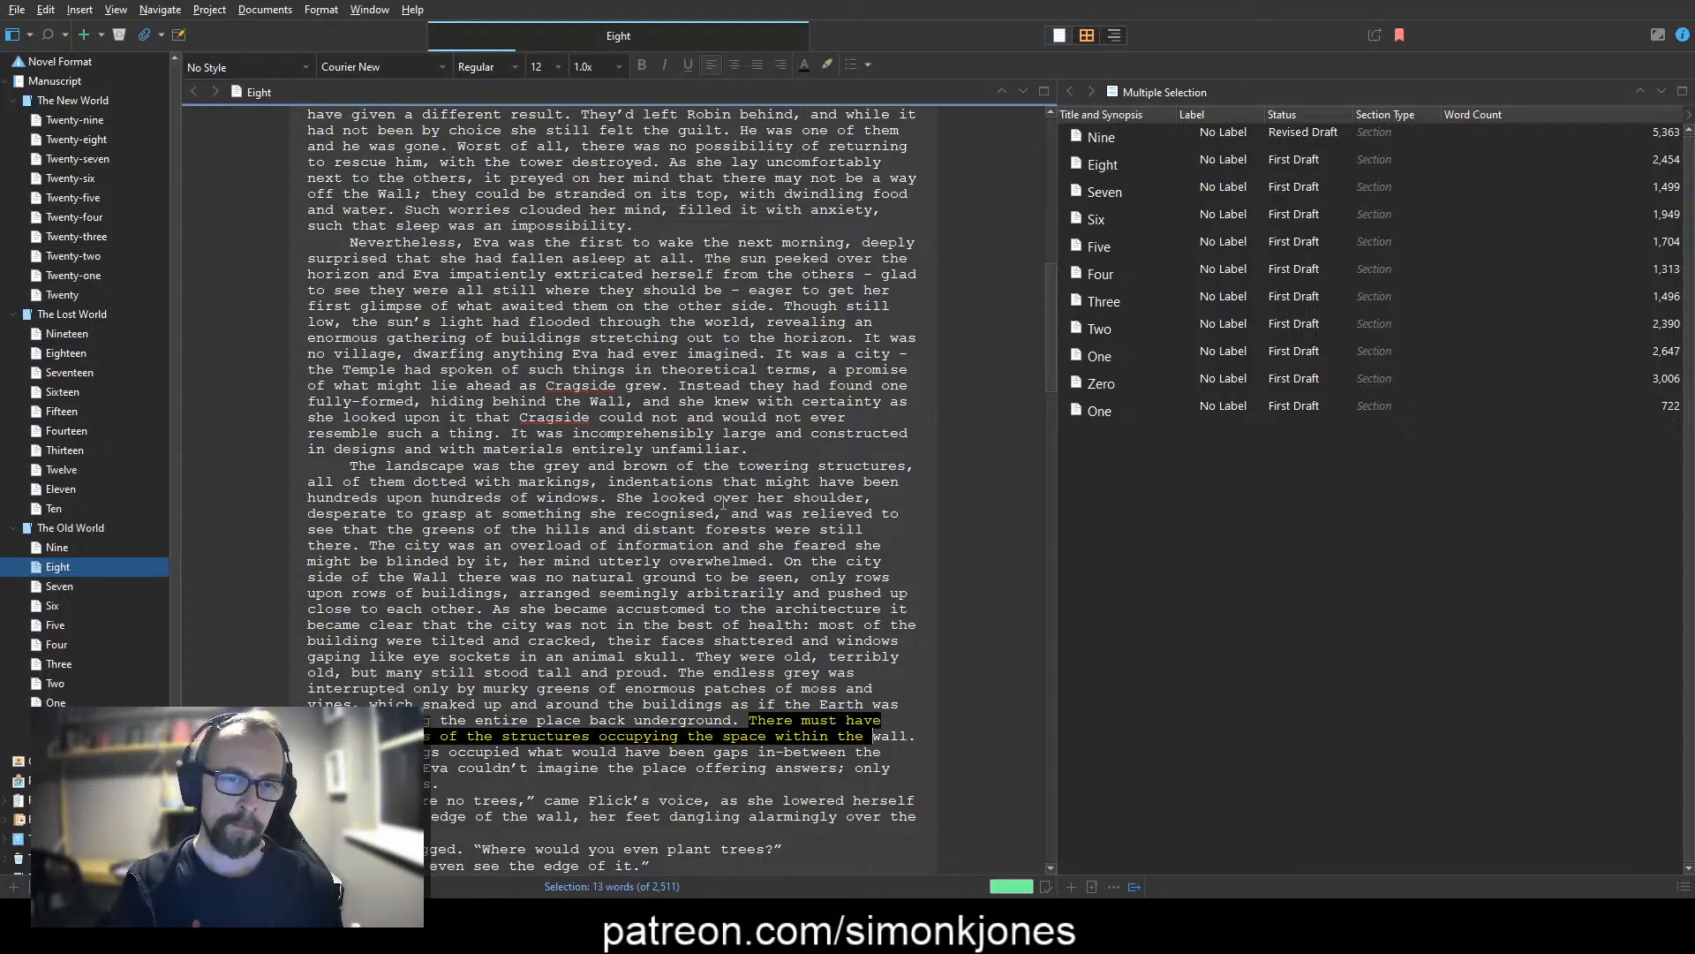
pyautogui.hotkey('ctrl', 'shift', 'Right')
pyautogui.hotkey('shift', 'Right')
pyautogui.write('Even')
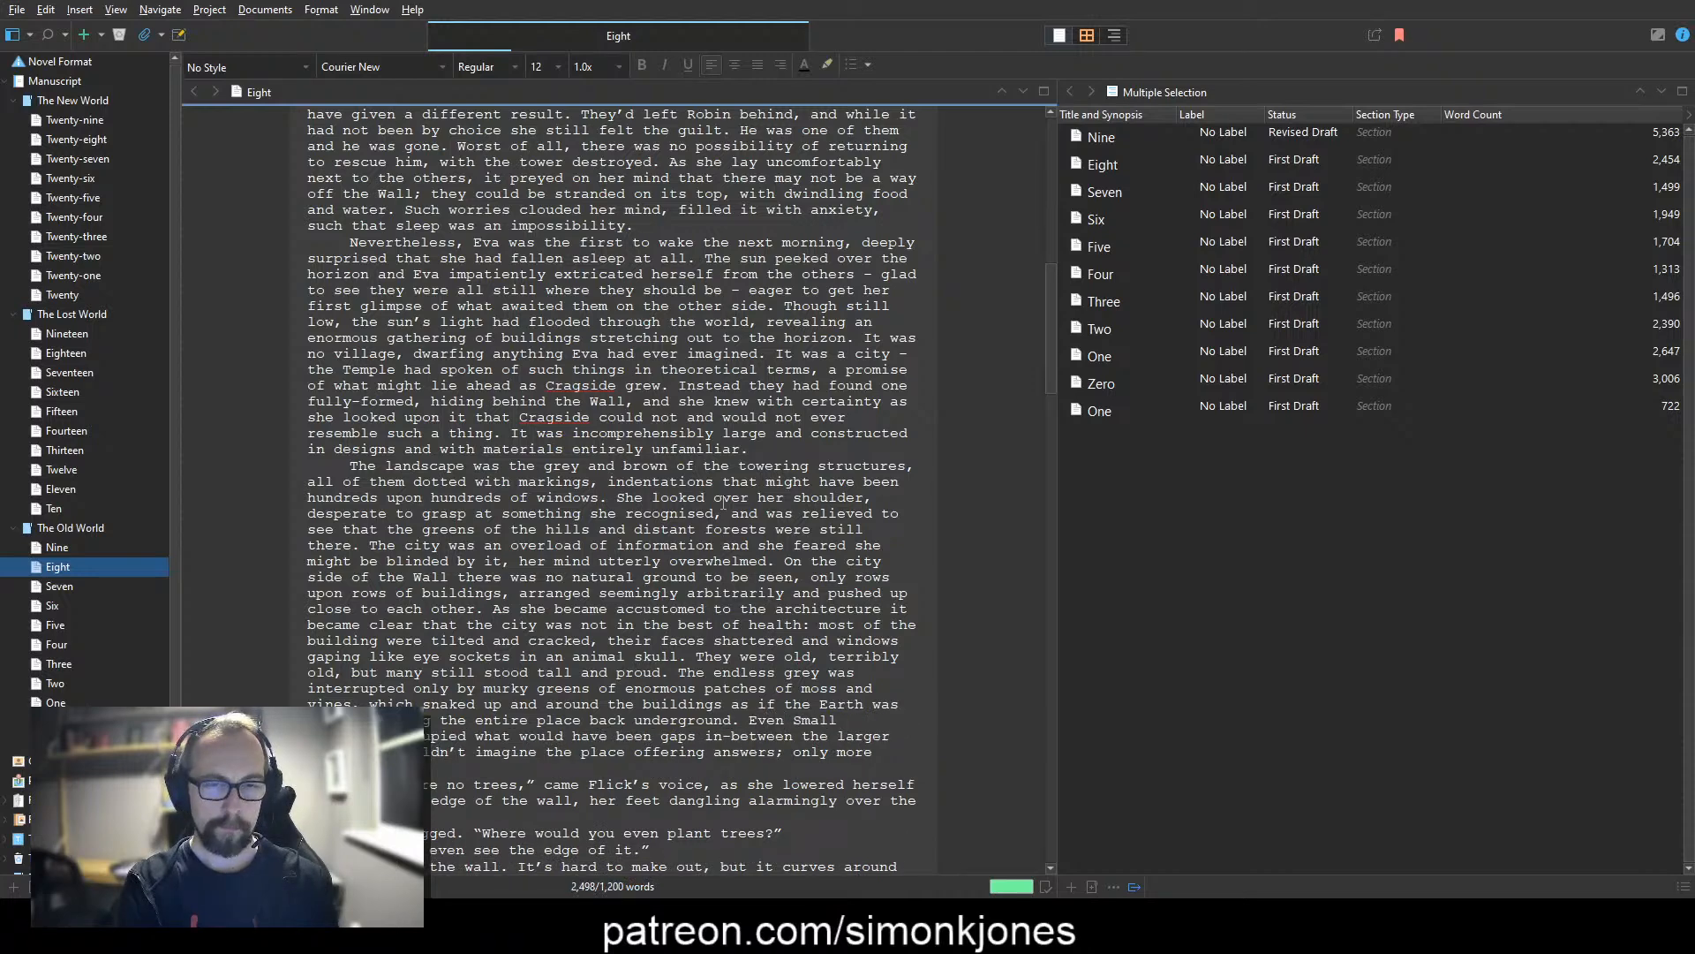
pyautogui.hotkey('ctrl', 'BackSpace')
pyautogui.hotkey('ctrl', 'BackSpace')
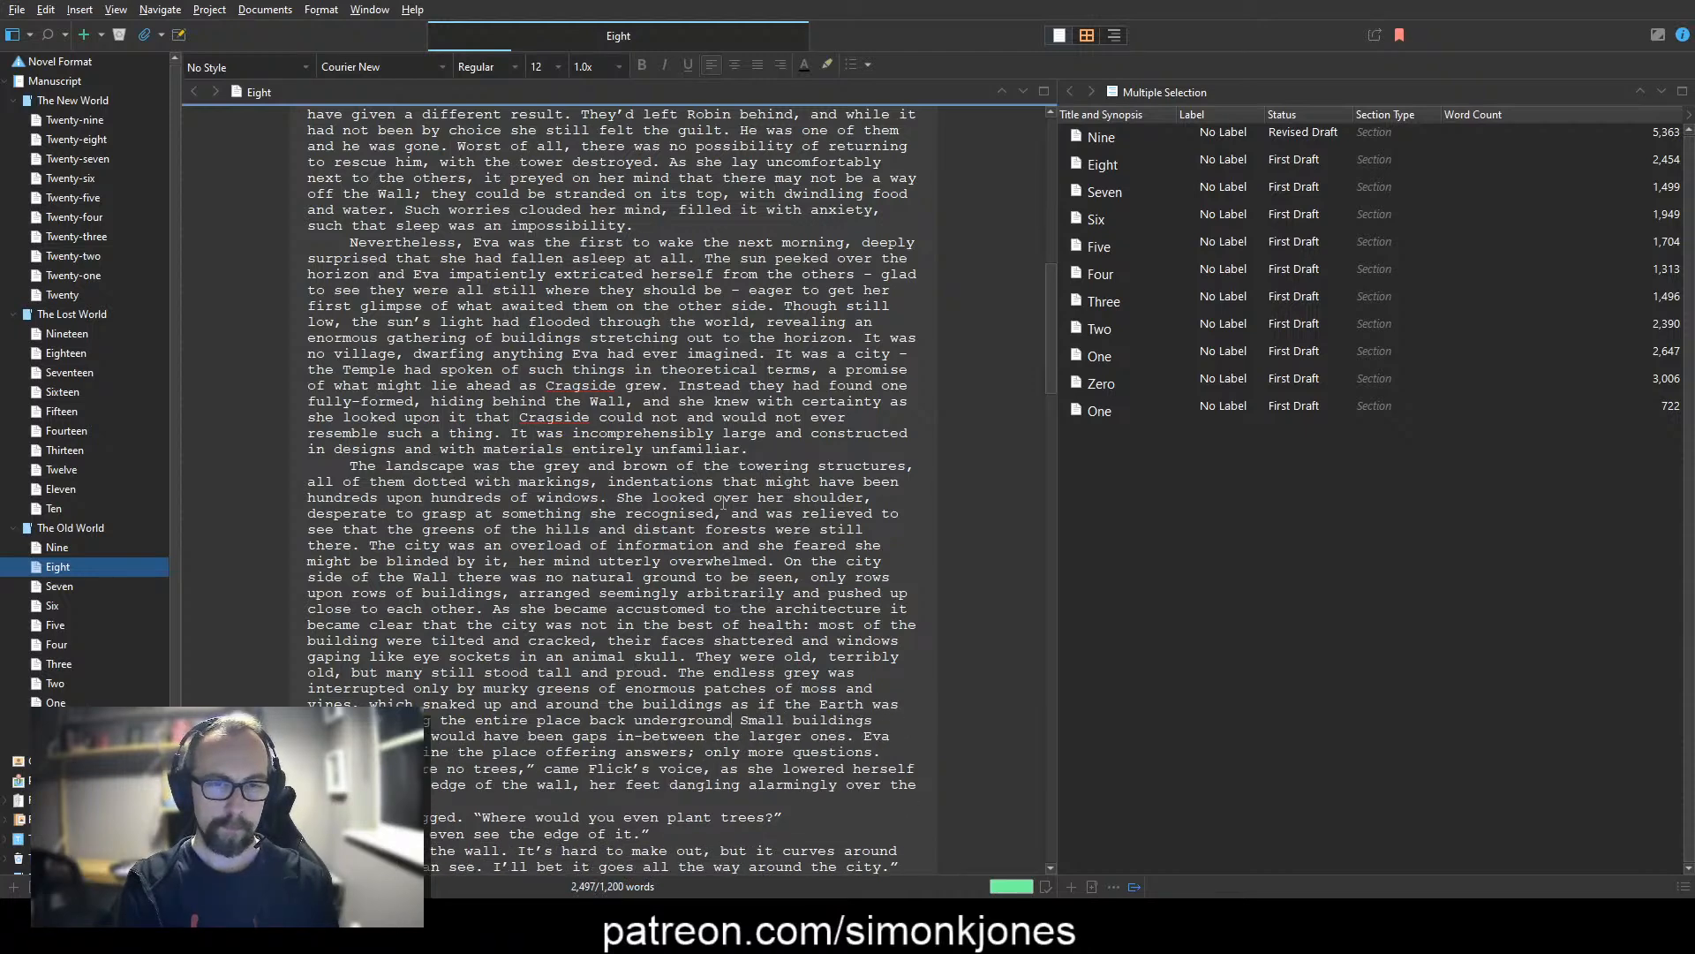
# Step: After "back underground.", write "The spaces between the larger buildings were occupied with smaller ones, like an infinitely intricate puzzle."
pyautogui.write('.')
pyautogui.write(' The spaces betwe')
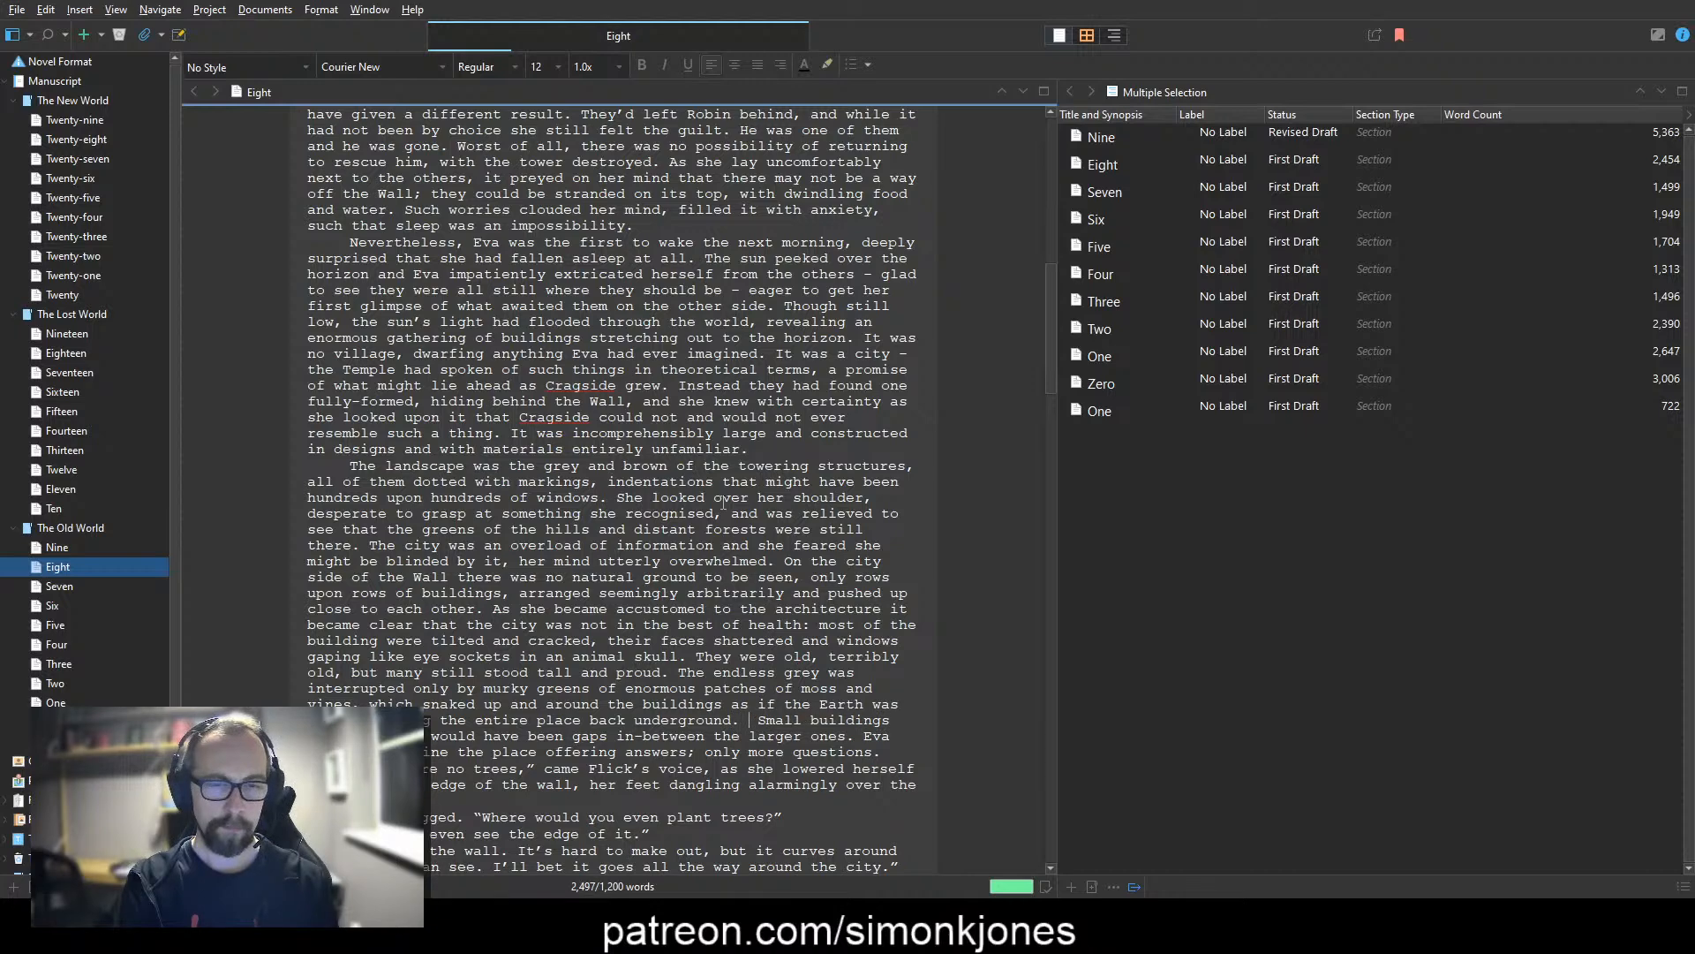
pyautogui.write('en')
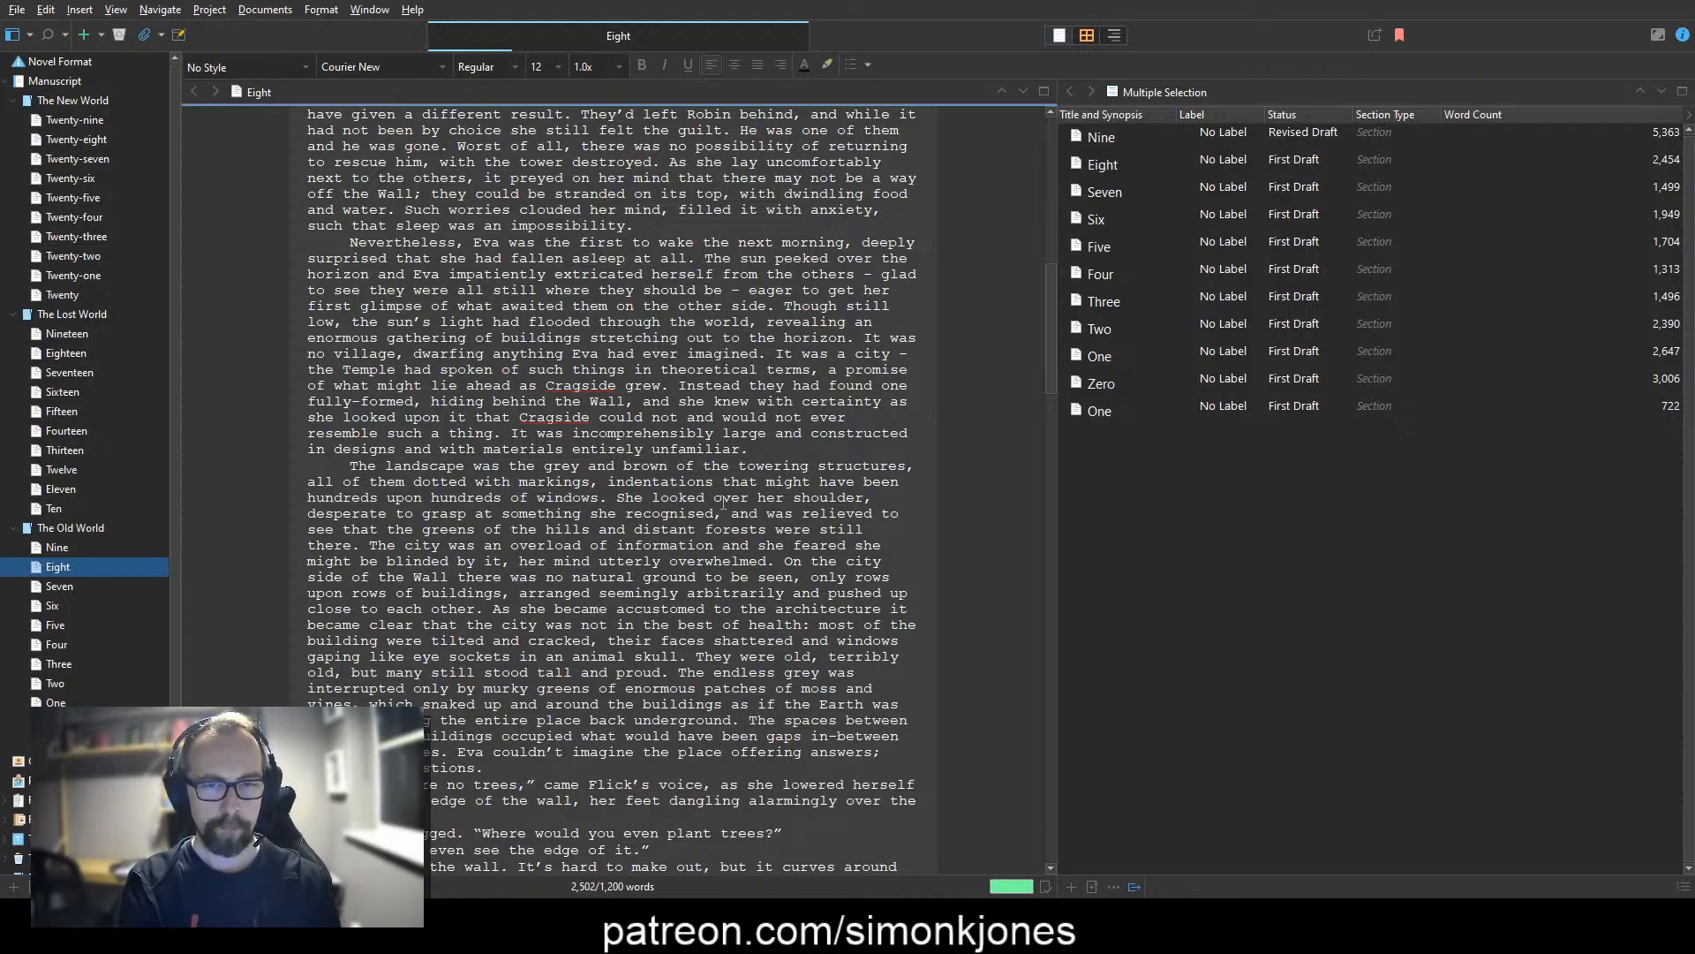
pyautogui.write(' the larger buildings were o')
pyautogui.write('ccupied with smal')
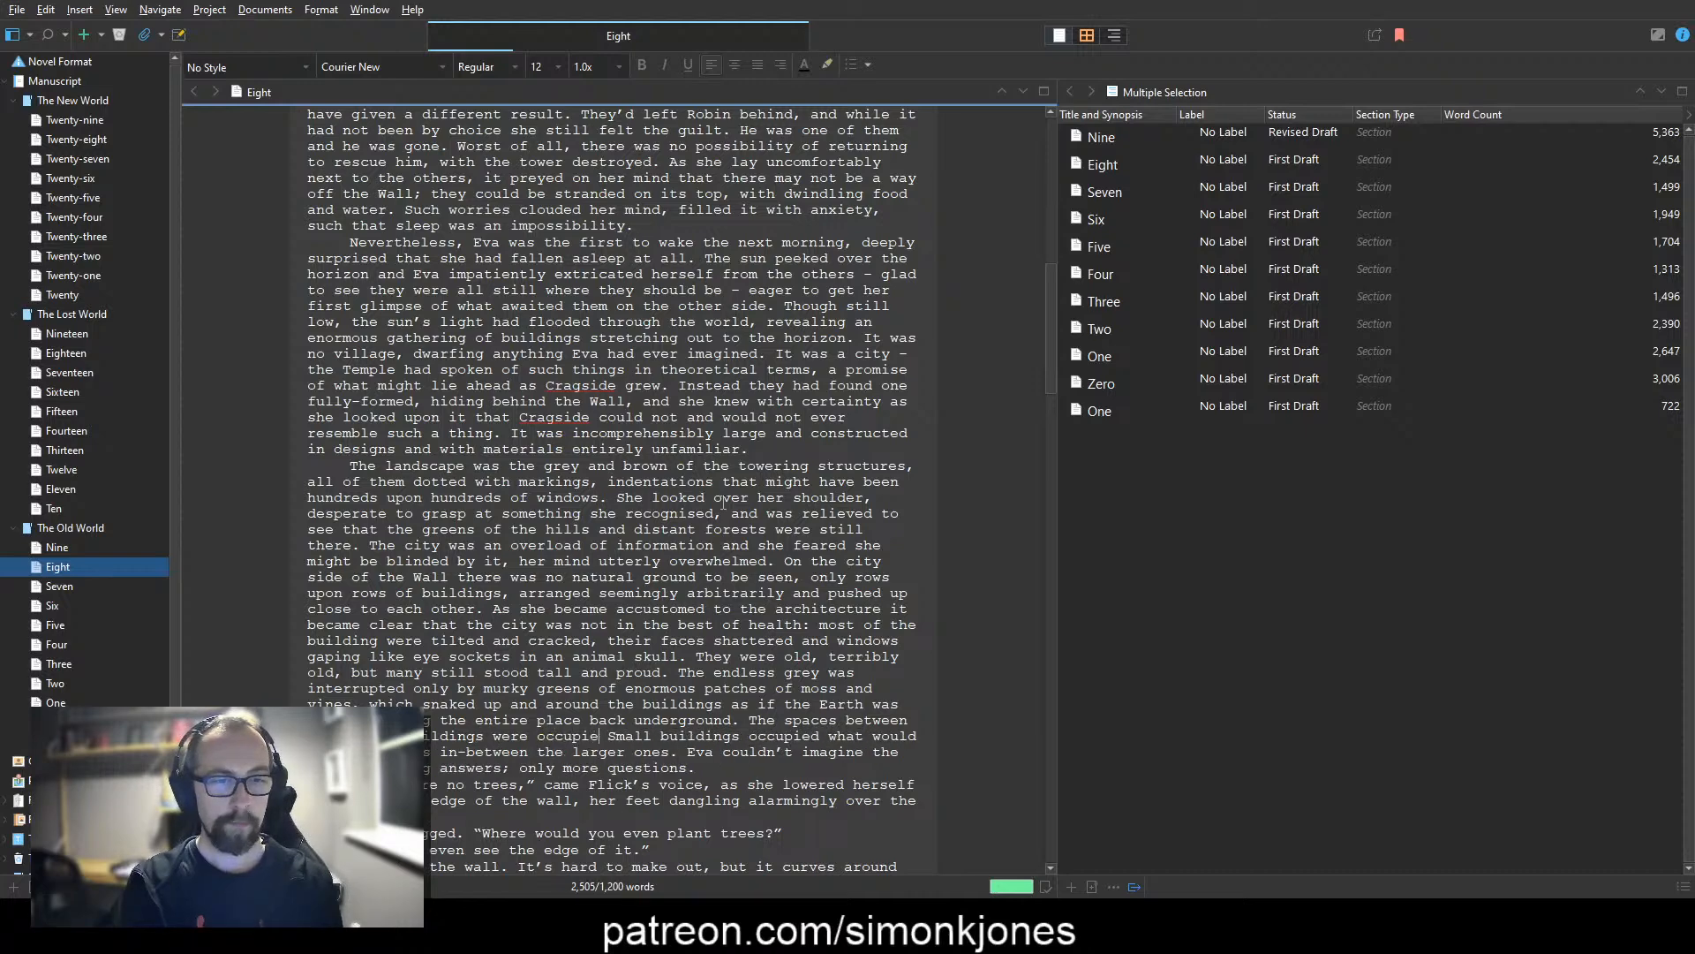
pyautogui.write('ler ones, ')
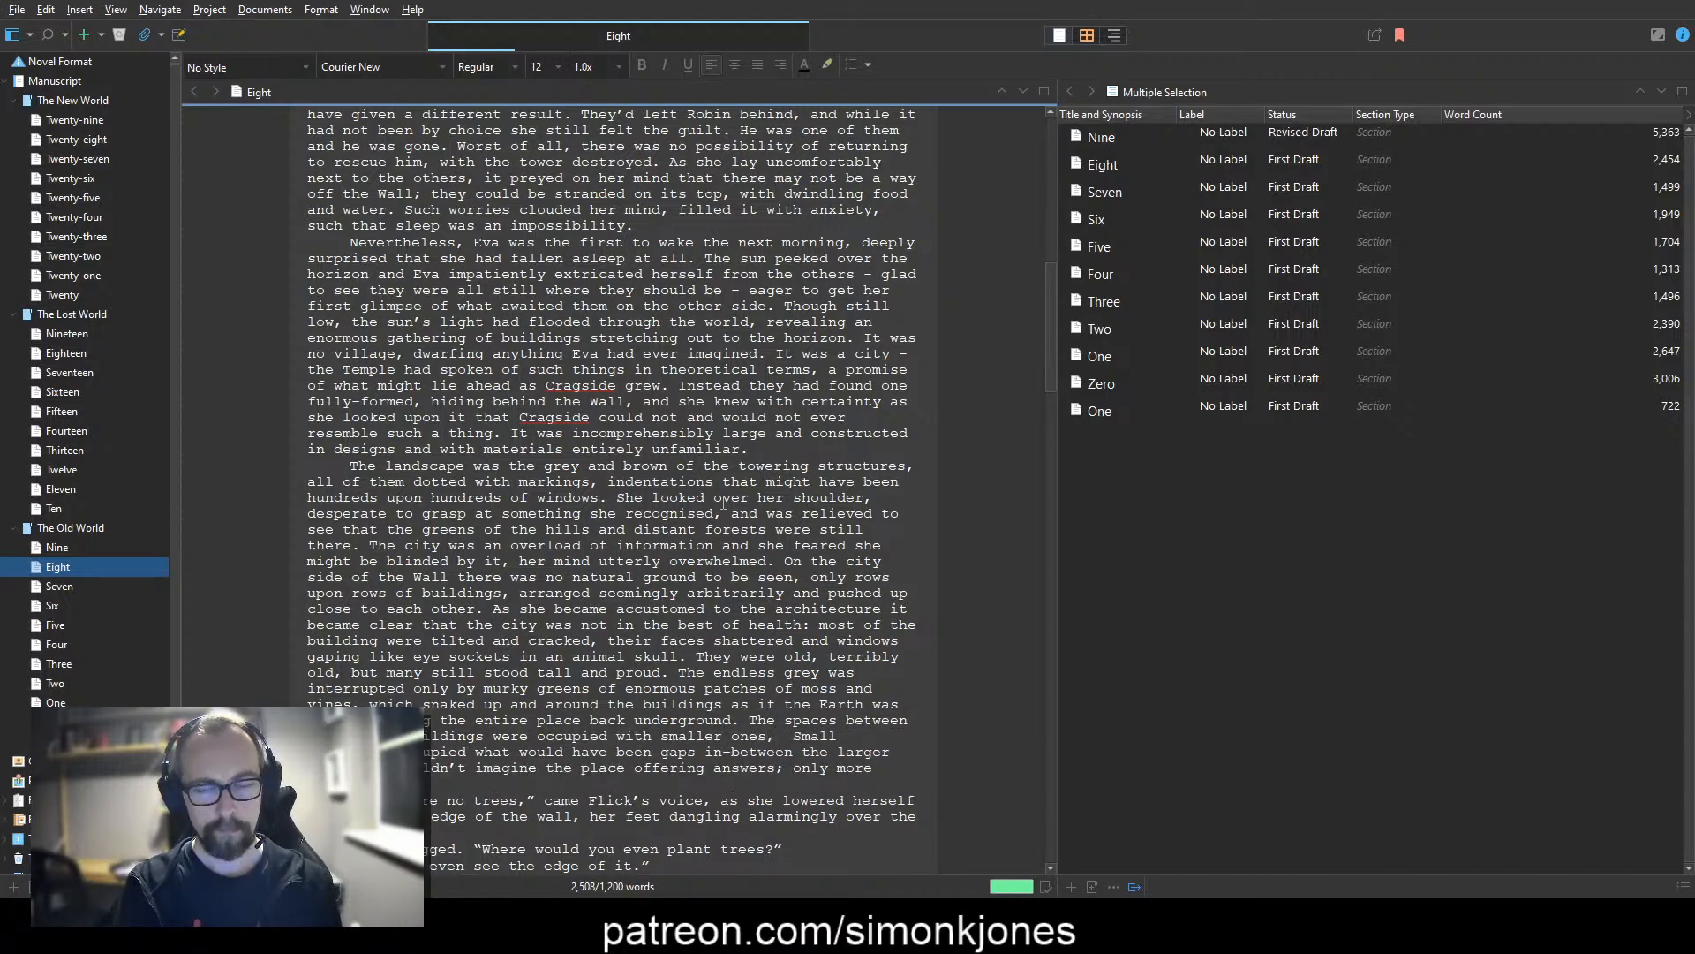
pyautogui.write('like a')
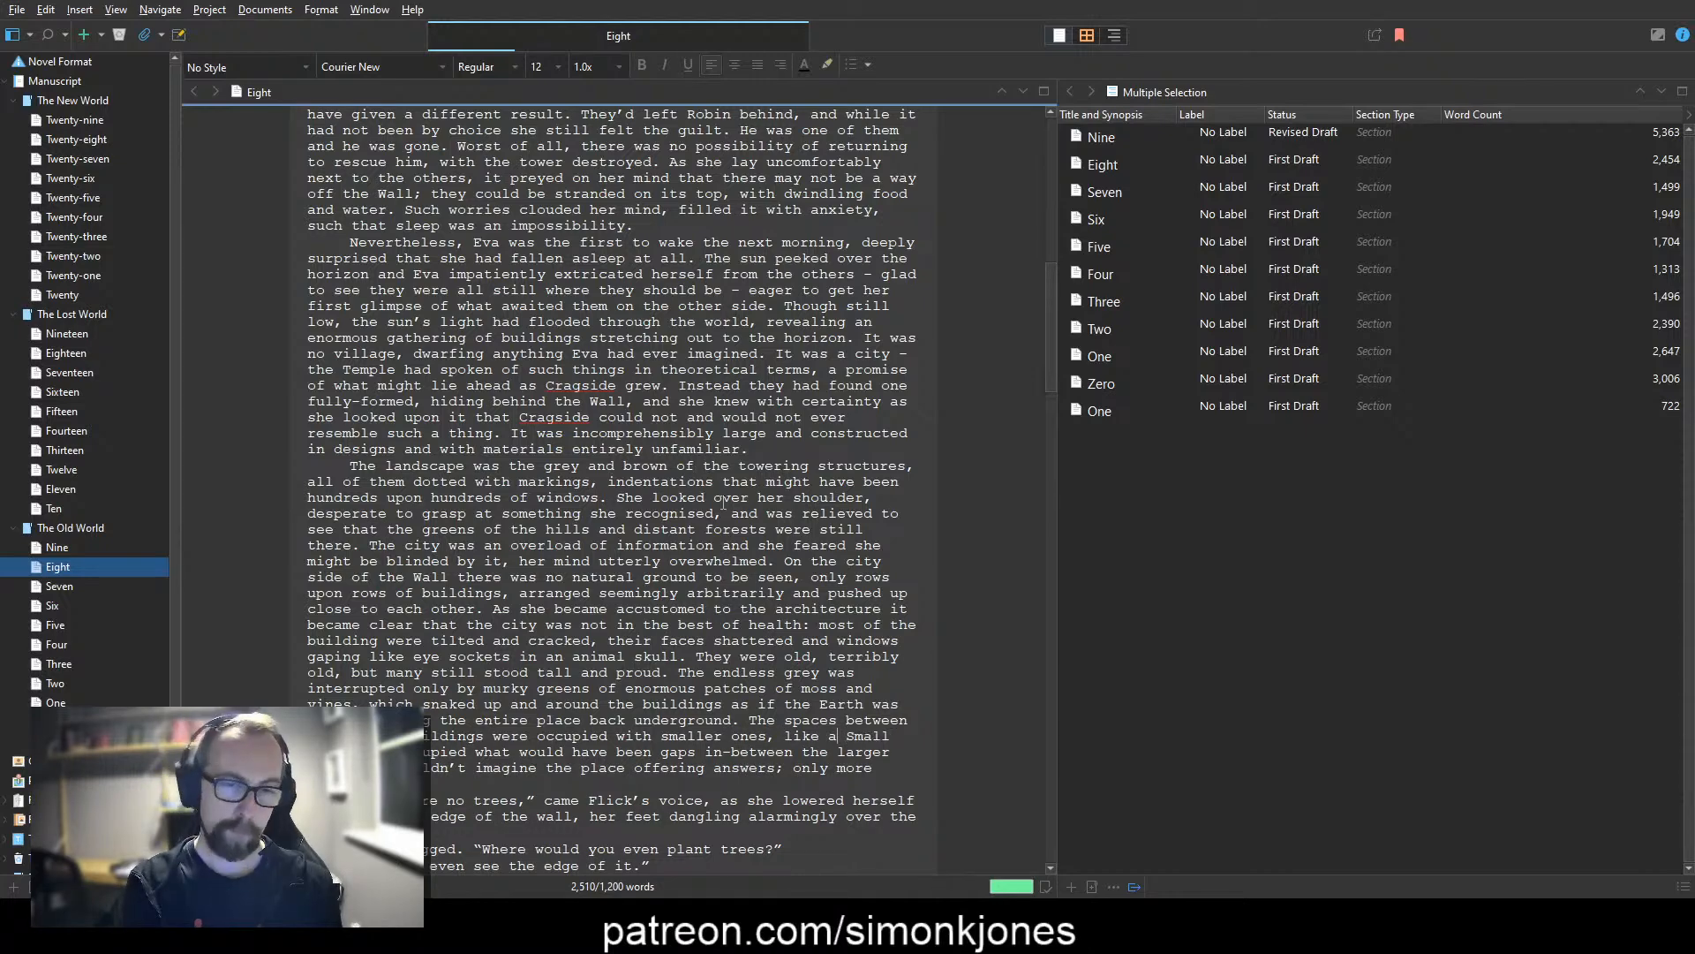
pyautogui.write('n')
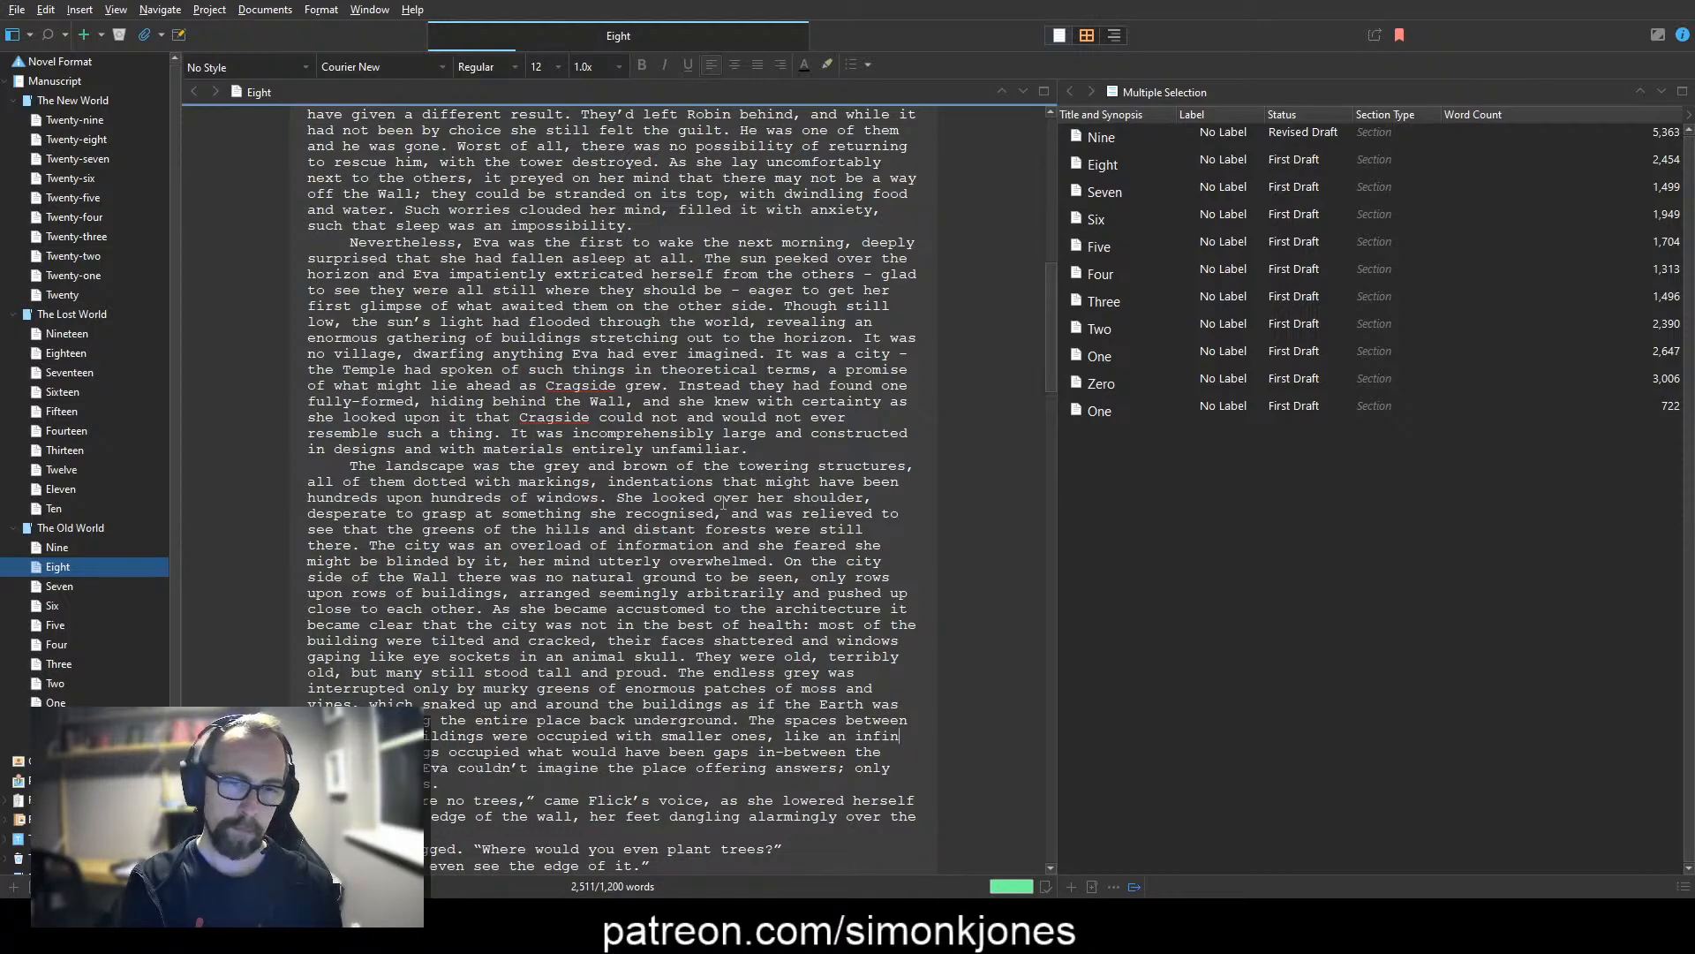
pyautogui.write(' intricatepuzzle ')
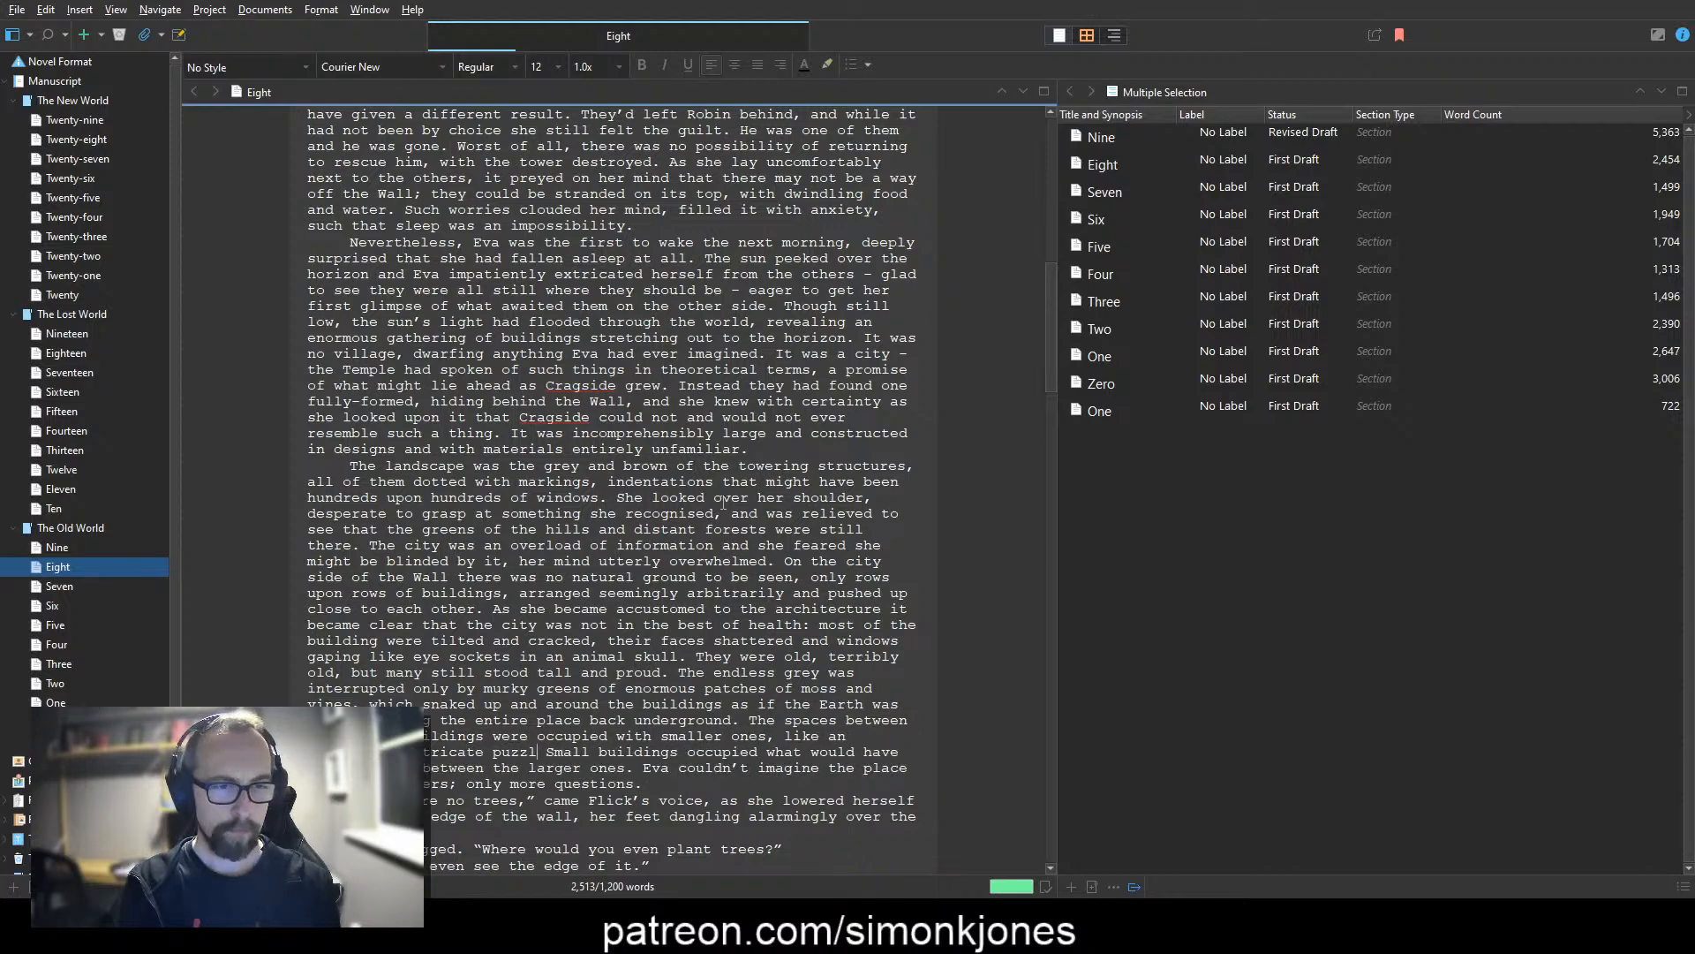
pyautogui.write('.')
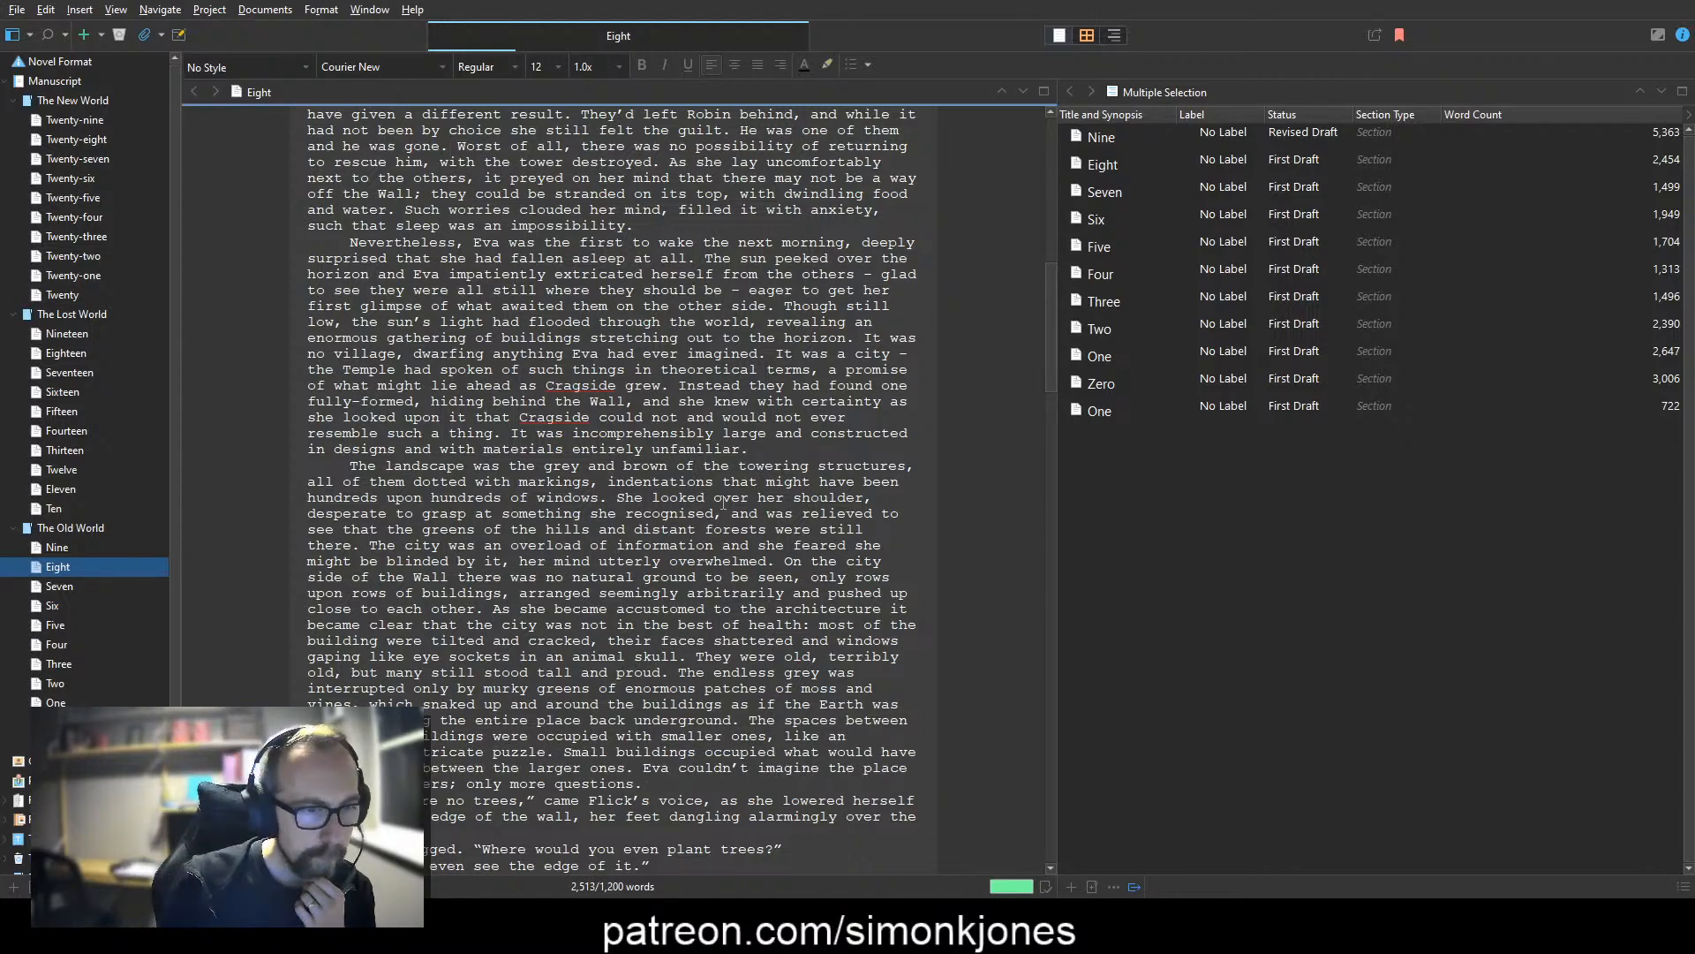
# Step: Replace the sentence beginning "Small buildings occupied what would have" with a new opening, "That such a place existed, even in its"
pyautogui.press('Right')
pyautogui.press('Right')
pyautogui.press('Right')
pyautogui.press('Right')
pyautogui.press('Right')
pyautogui.press('Right')
pyautogui.press('Right')
pyautogui.hotkey('shift', 'Down')
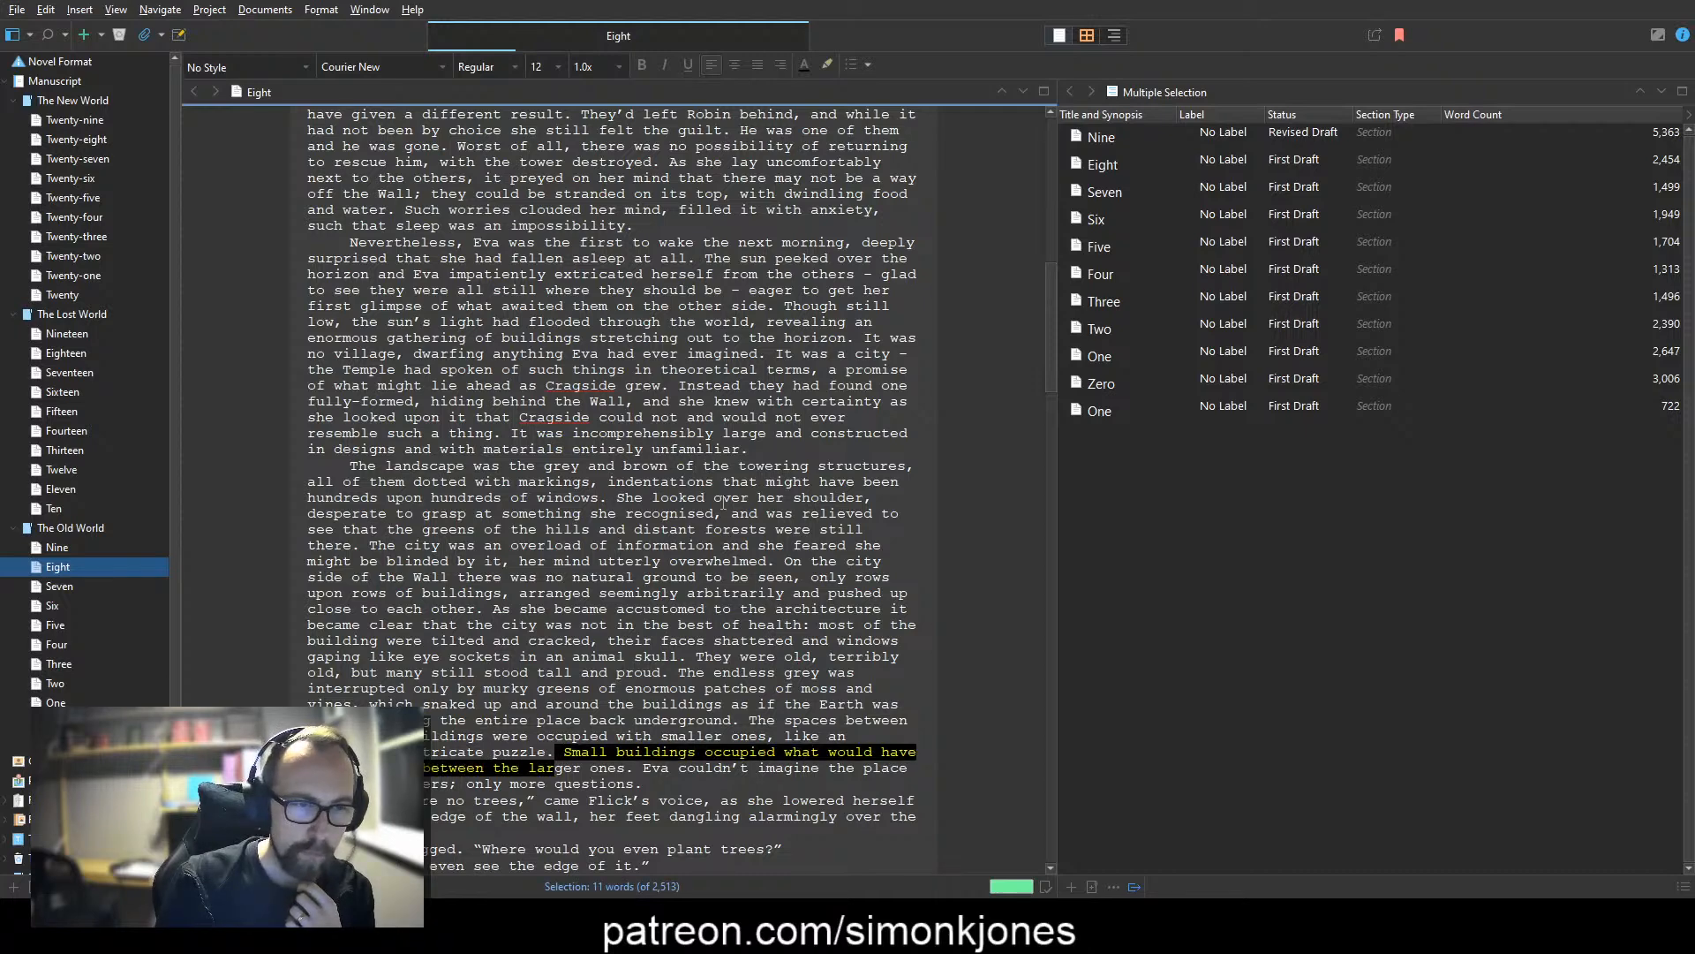
pyautogui.hotkey('shift', 'Right')
pyautogui.hotkey('shift', 'Right')
pyautogui.hotkey('shift', 'Right')
pyautogui.hotkey('shift', 'Right')
pyautogui.hotkey('shift', 'Right')
pyautogui.hotkey('shift', 'Right')
pyautogui.hotkey('shift', 'Right')
pyautogui.hotkey('shift', 'Right')
pyautogui.hotkey('shift', 'Right')
pyautogui.hotkey('shift', 'Right')
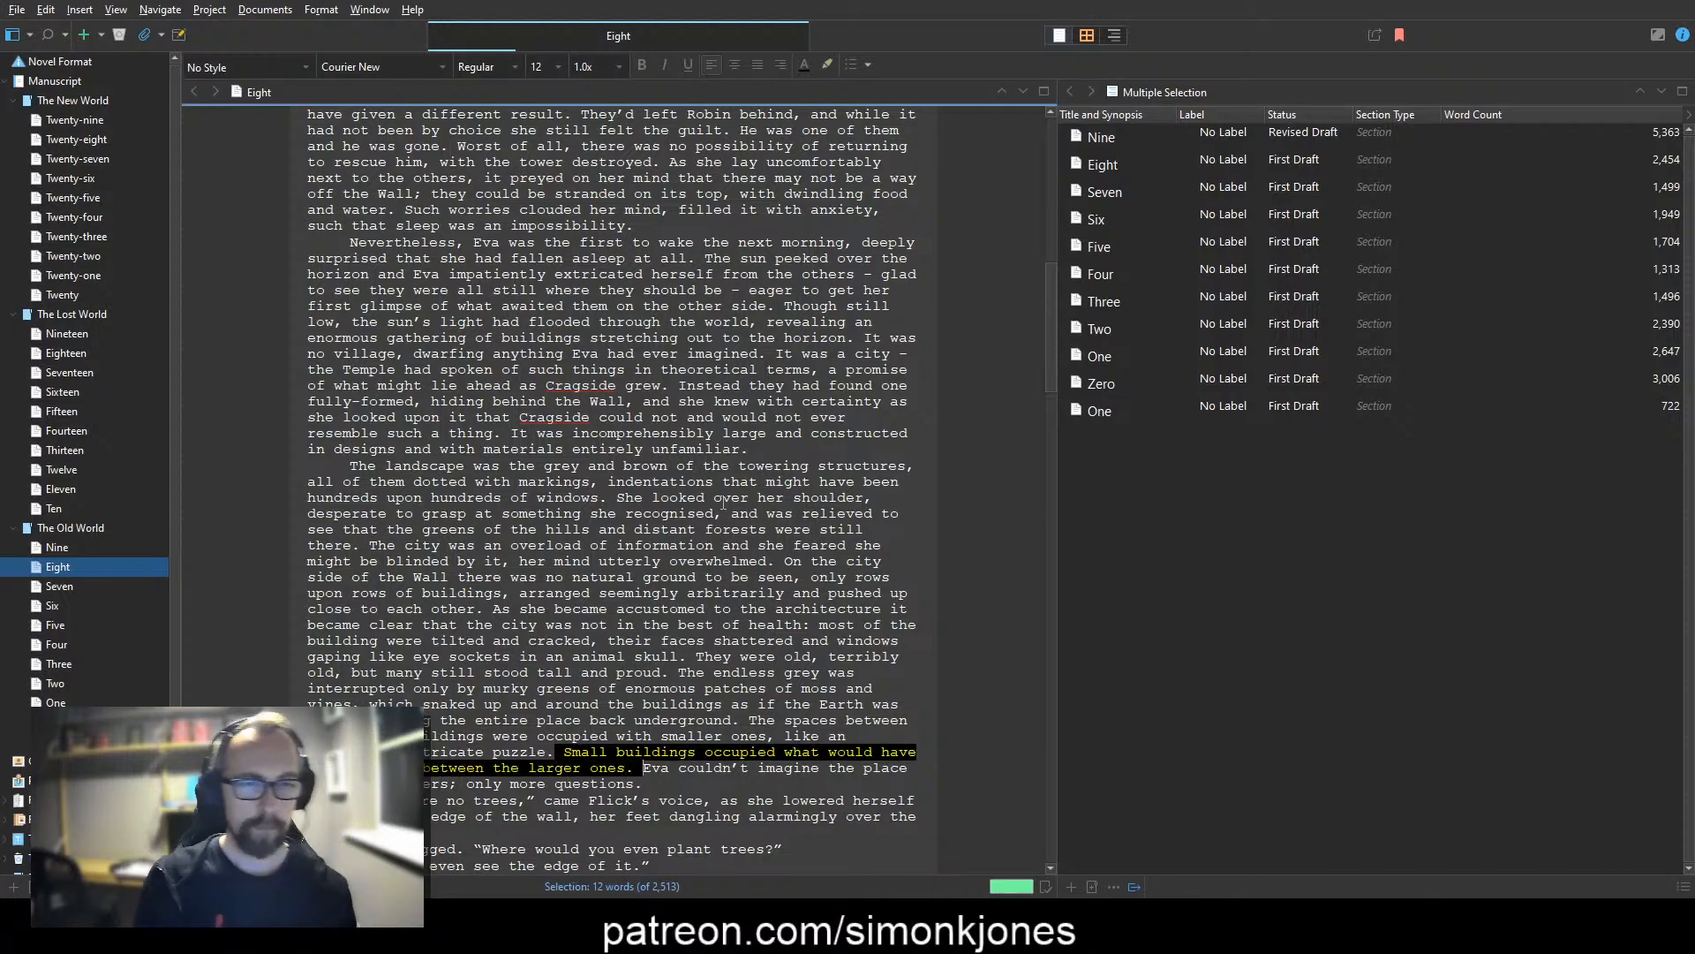
pyautogui.write('That such a ')
pyautogui.write('plac existed, ')
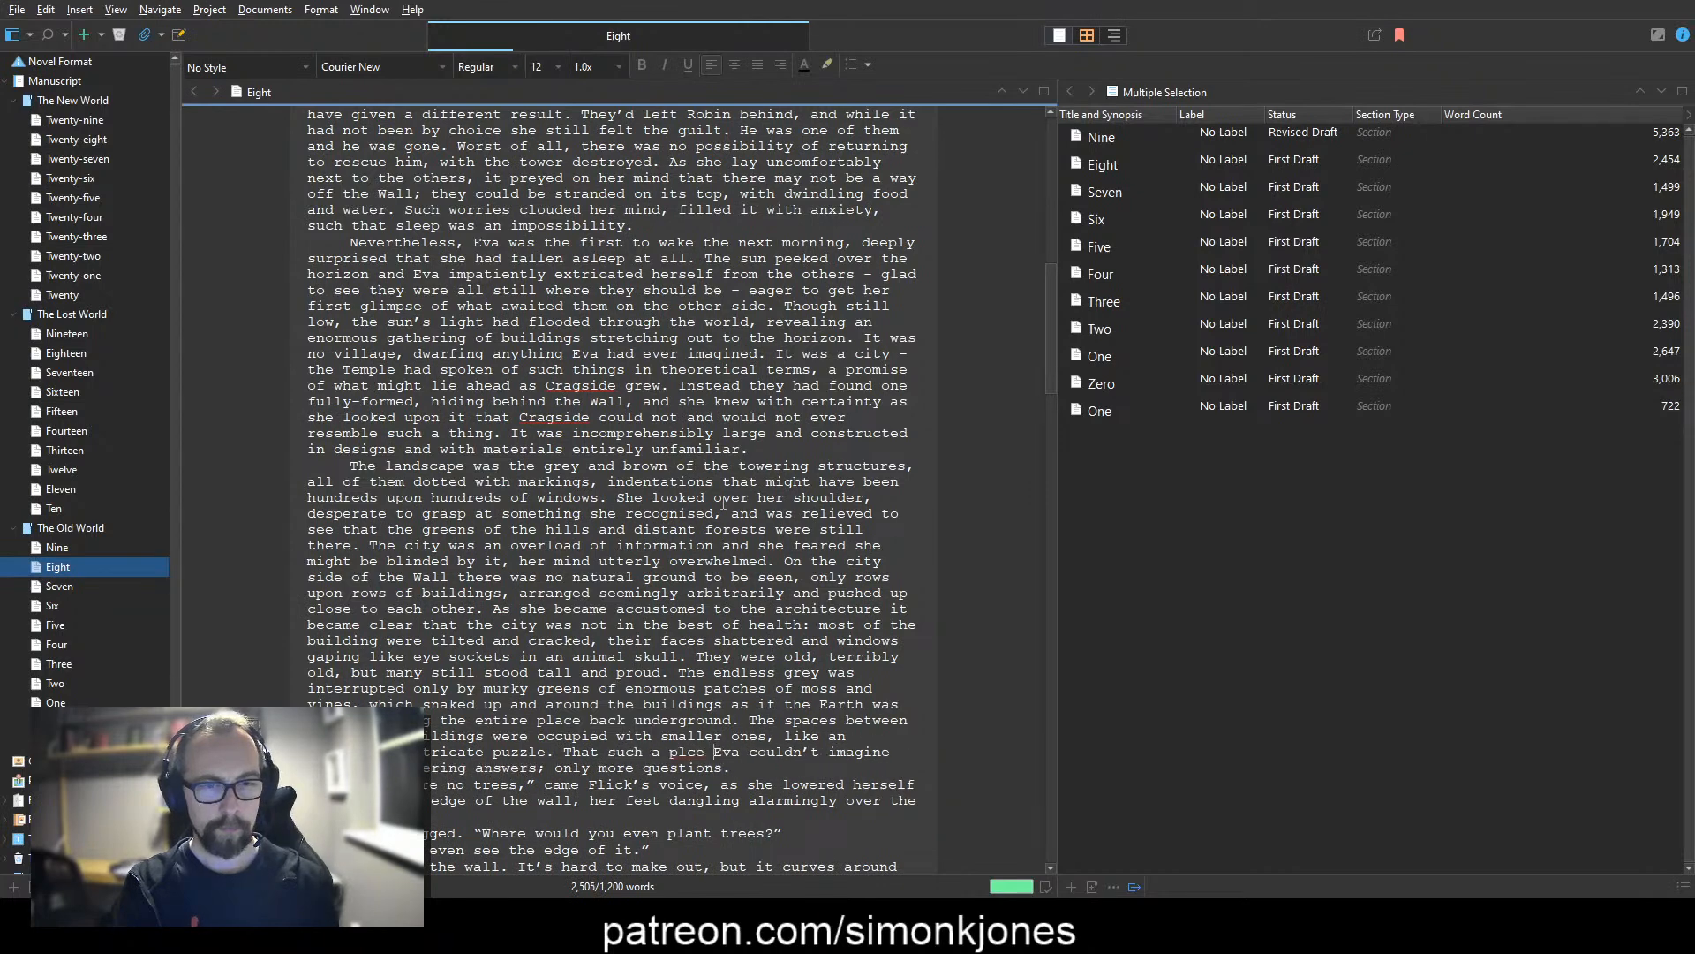
pyautogui.write('evne in its')
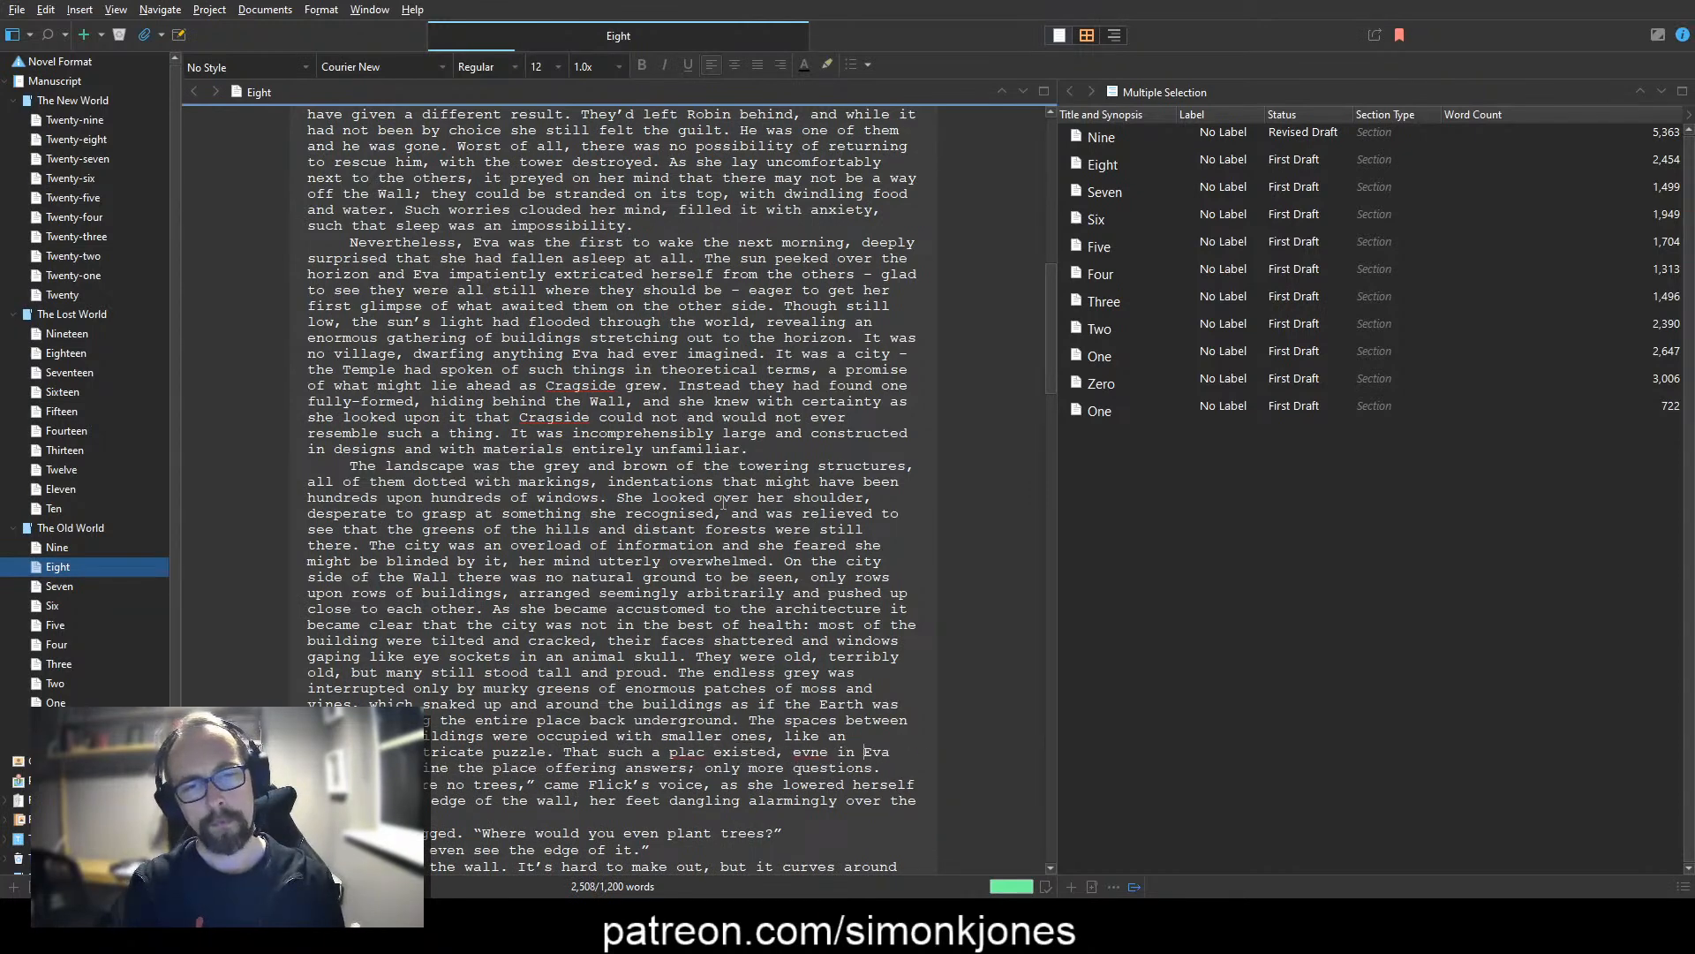
# Step: Correct the misspelled "evne" to "even" and continue the sentence with "old and damage state, seemed"
pyautogui.hotkey('ctrl', 'Left')
pyautogui.hotkey('ctrl', 'Left')
pyautogui.press('BackSpace')
pyautogui.press('BackSpace')
pyautogui.press('BackSpace')
pyautogui.write('en ')
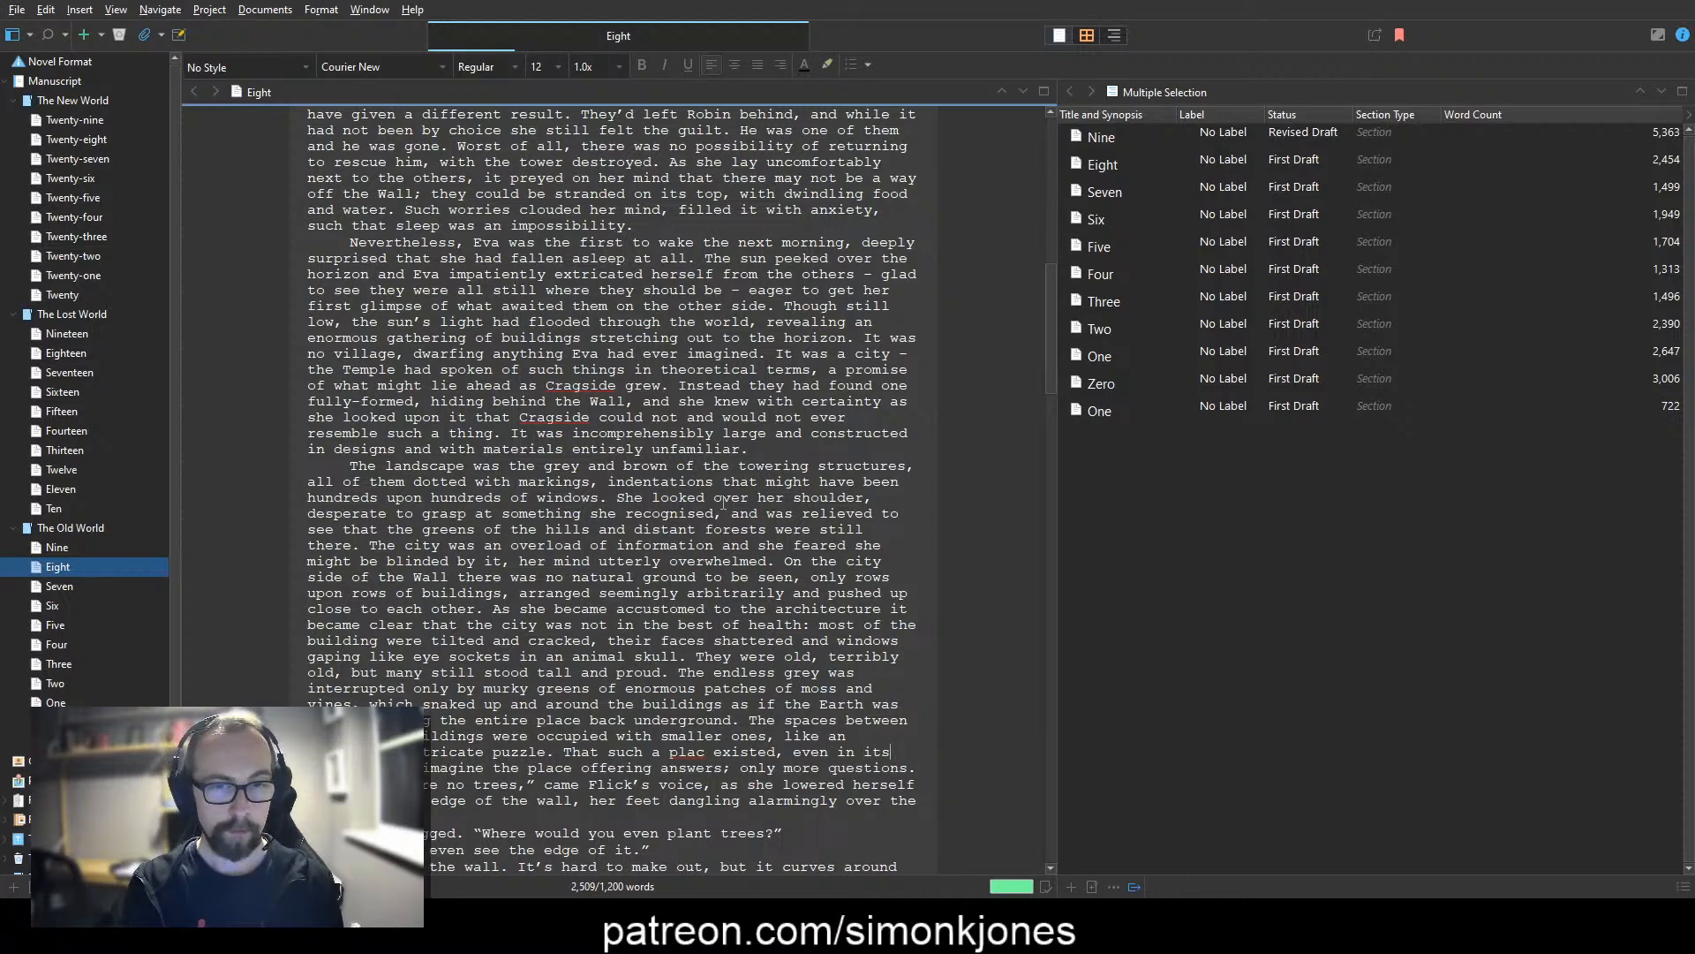
pyautogui.write('run down state ')
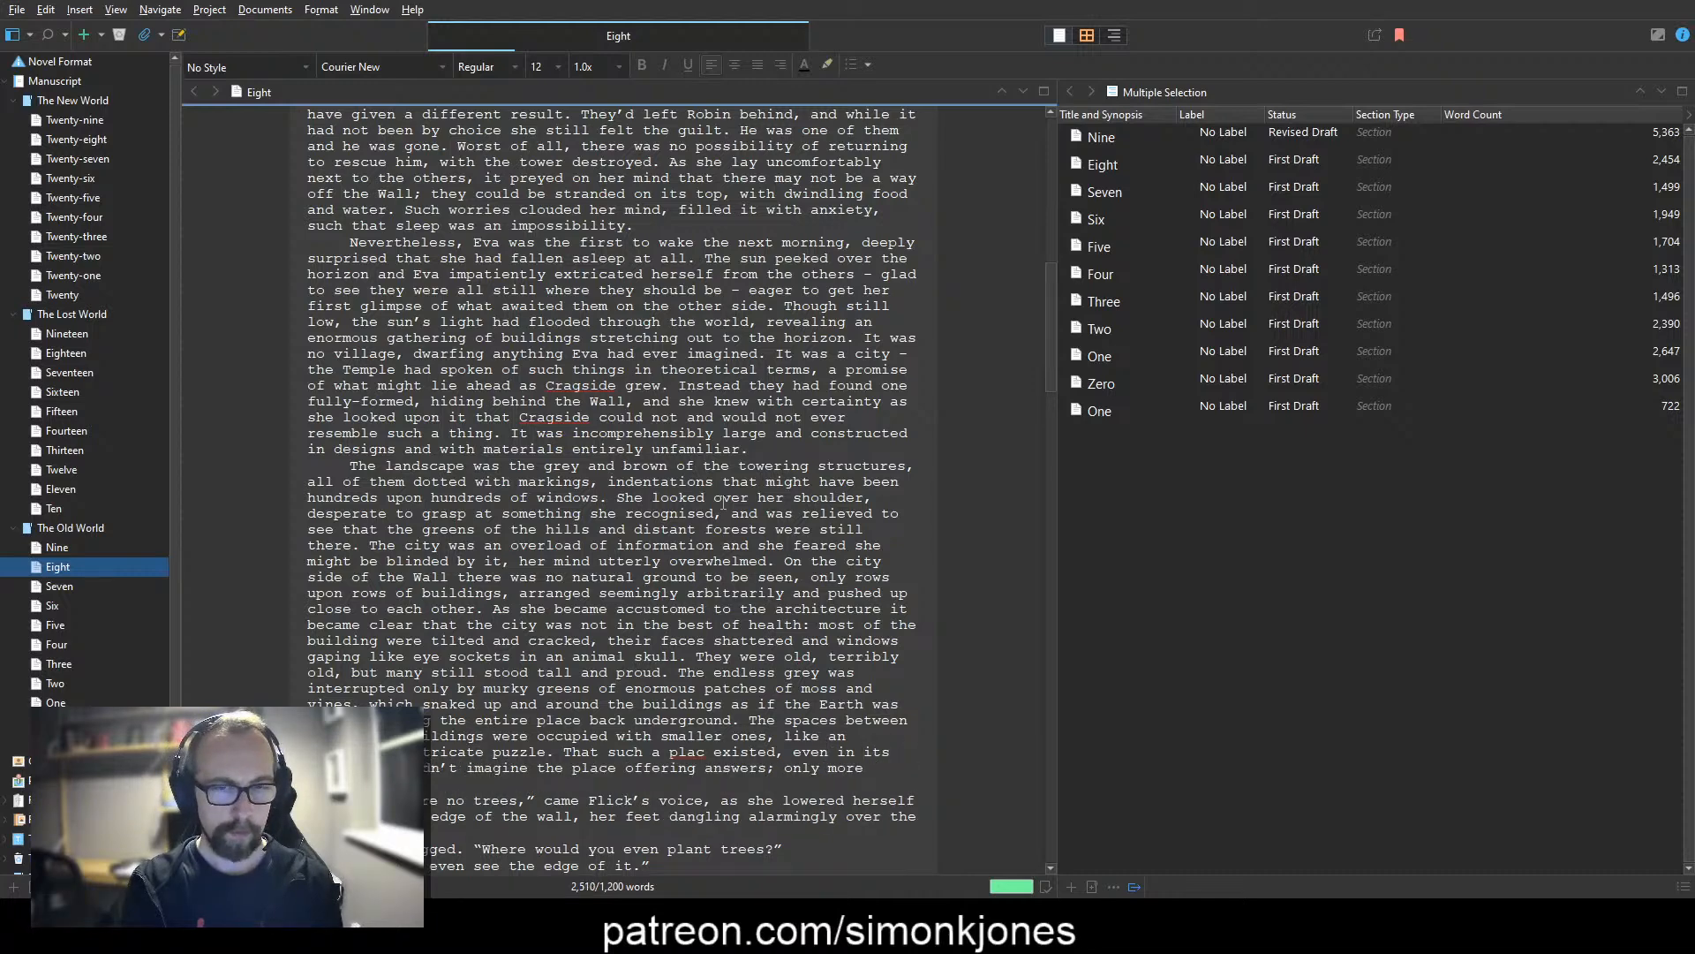
pyautogui.write(', seemed Eva coul')
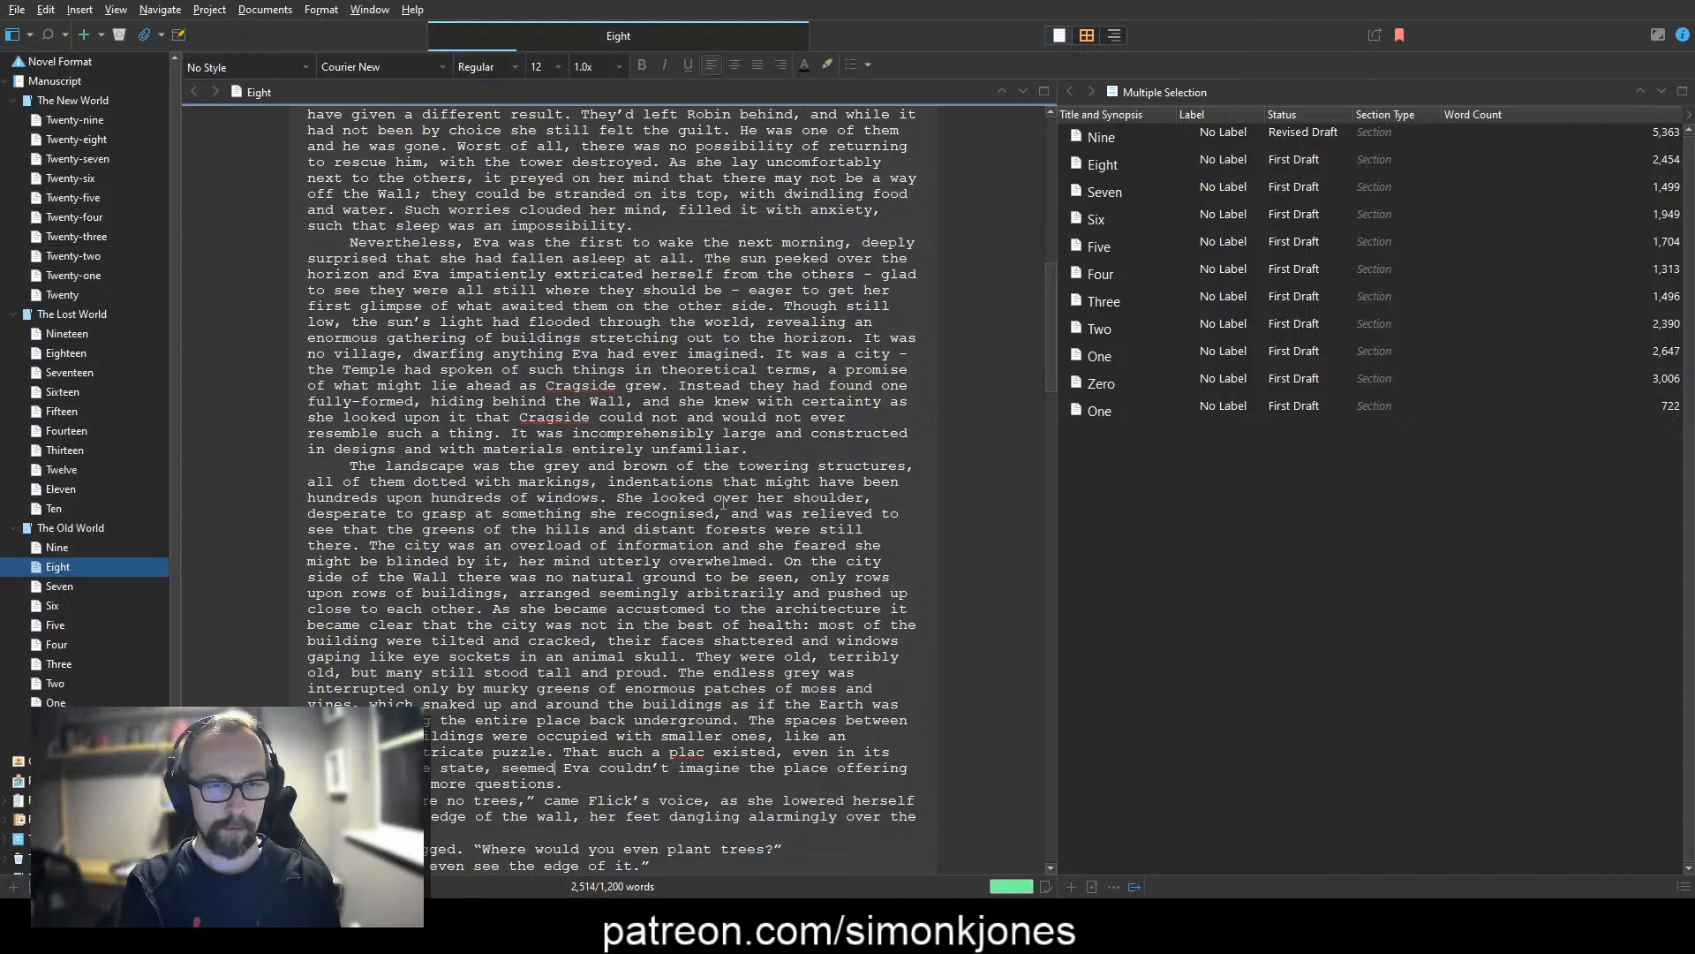
# Step: Correct the misspelled "plac" to "place" in "That such a place existed"
pyautogui.hotkey('ctrl', 'Right')
pyautogui.press('Left')
pyautogui.write('e')
pyautogui.press('Down')
pyautogui.hotkey('ctrl', 'Left')
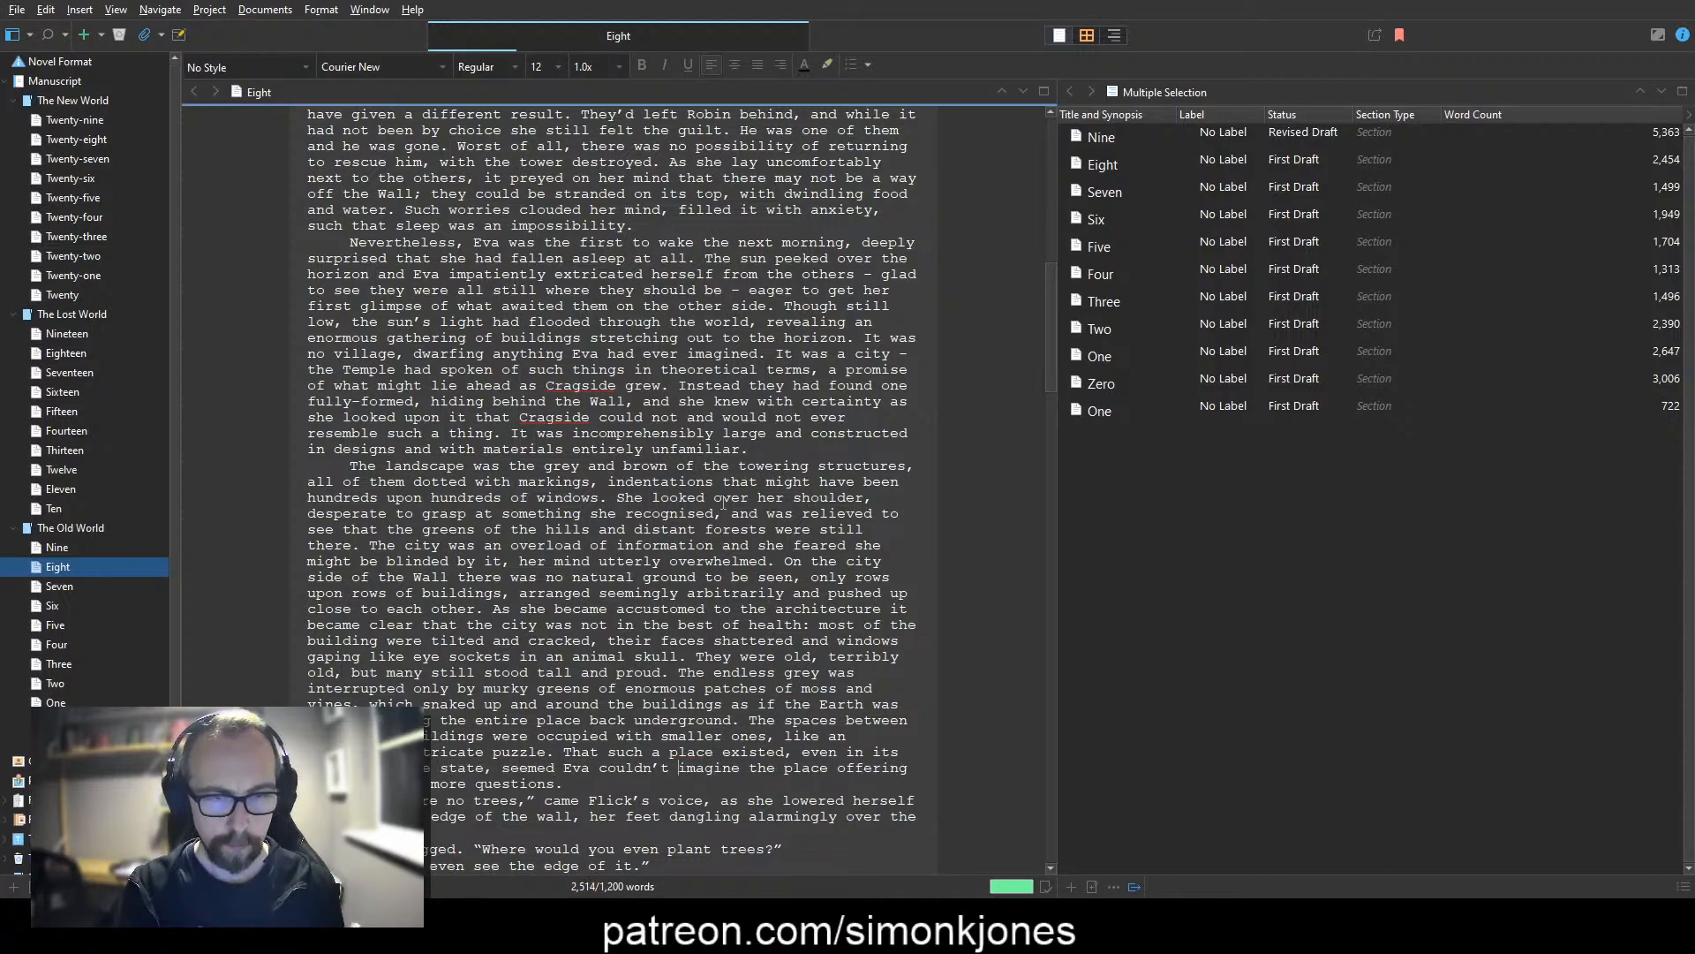
# Step: Complete the sentence after "seemed" with "as if it should be impossible."
pyautogui.write('as if it should be possib')
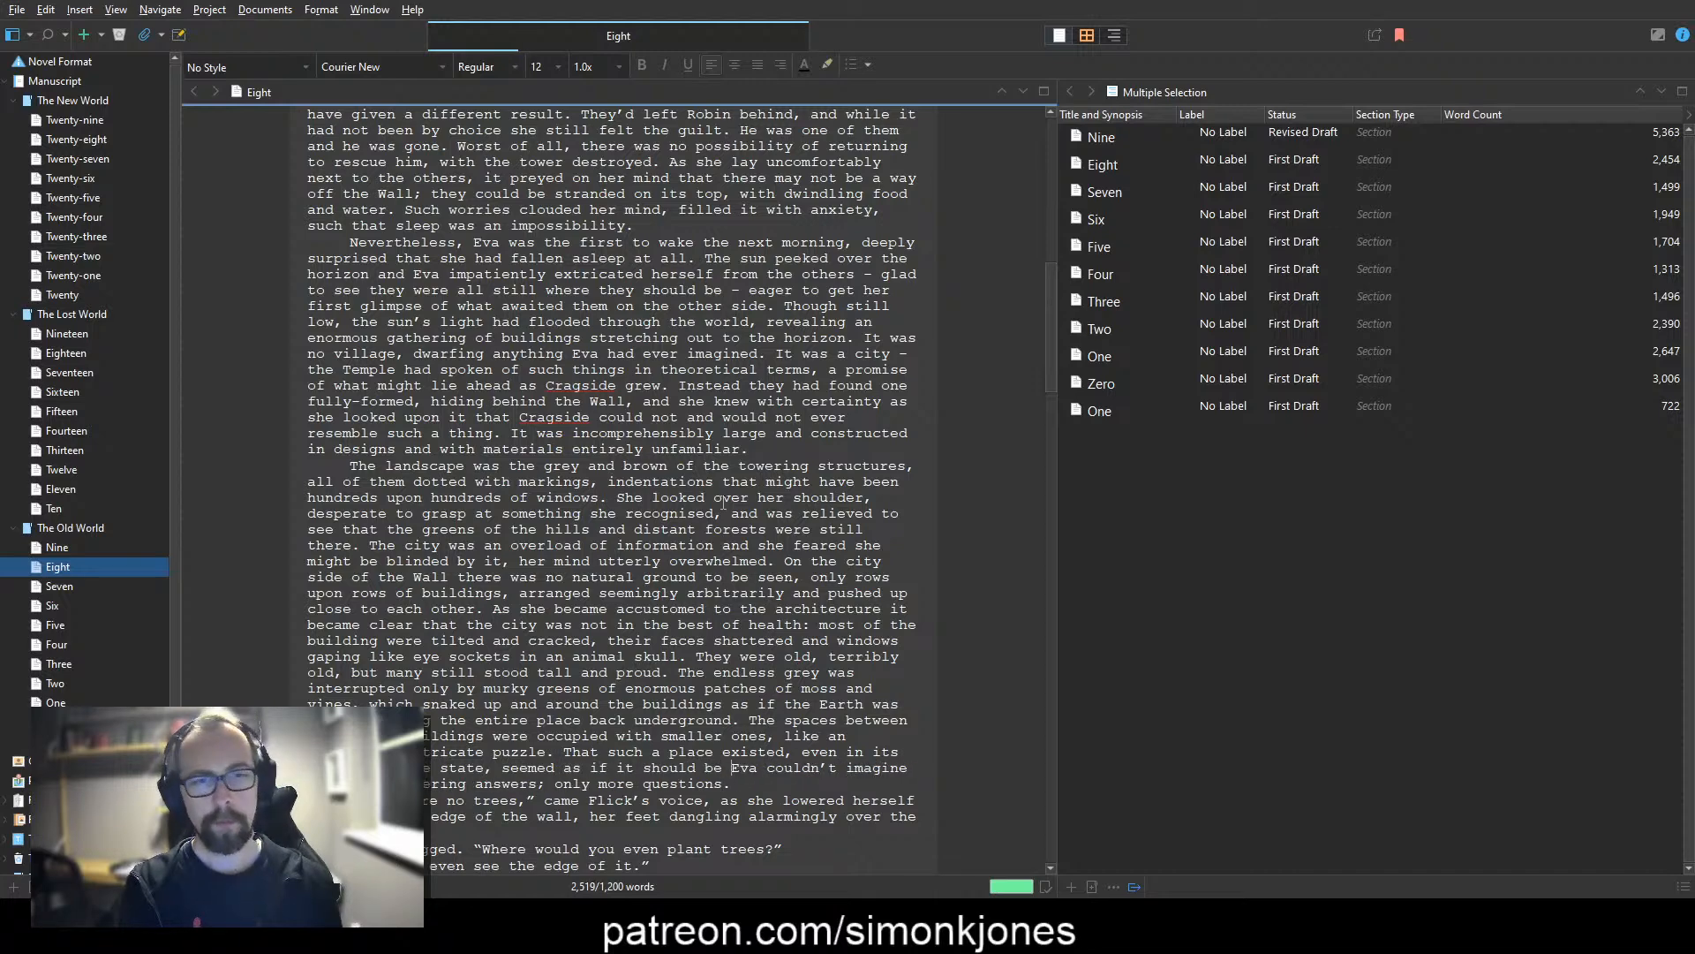
pyautogui.write('le.')
pyautogui.hotkey('ctrl', 'Left')
pyautogui.hotkey('ctrl', 'Left')
pyautogui.write('im')
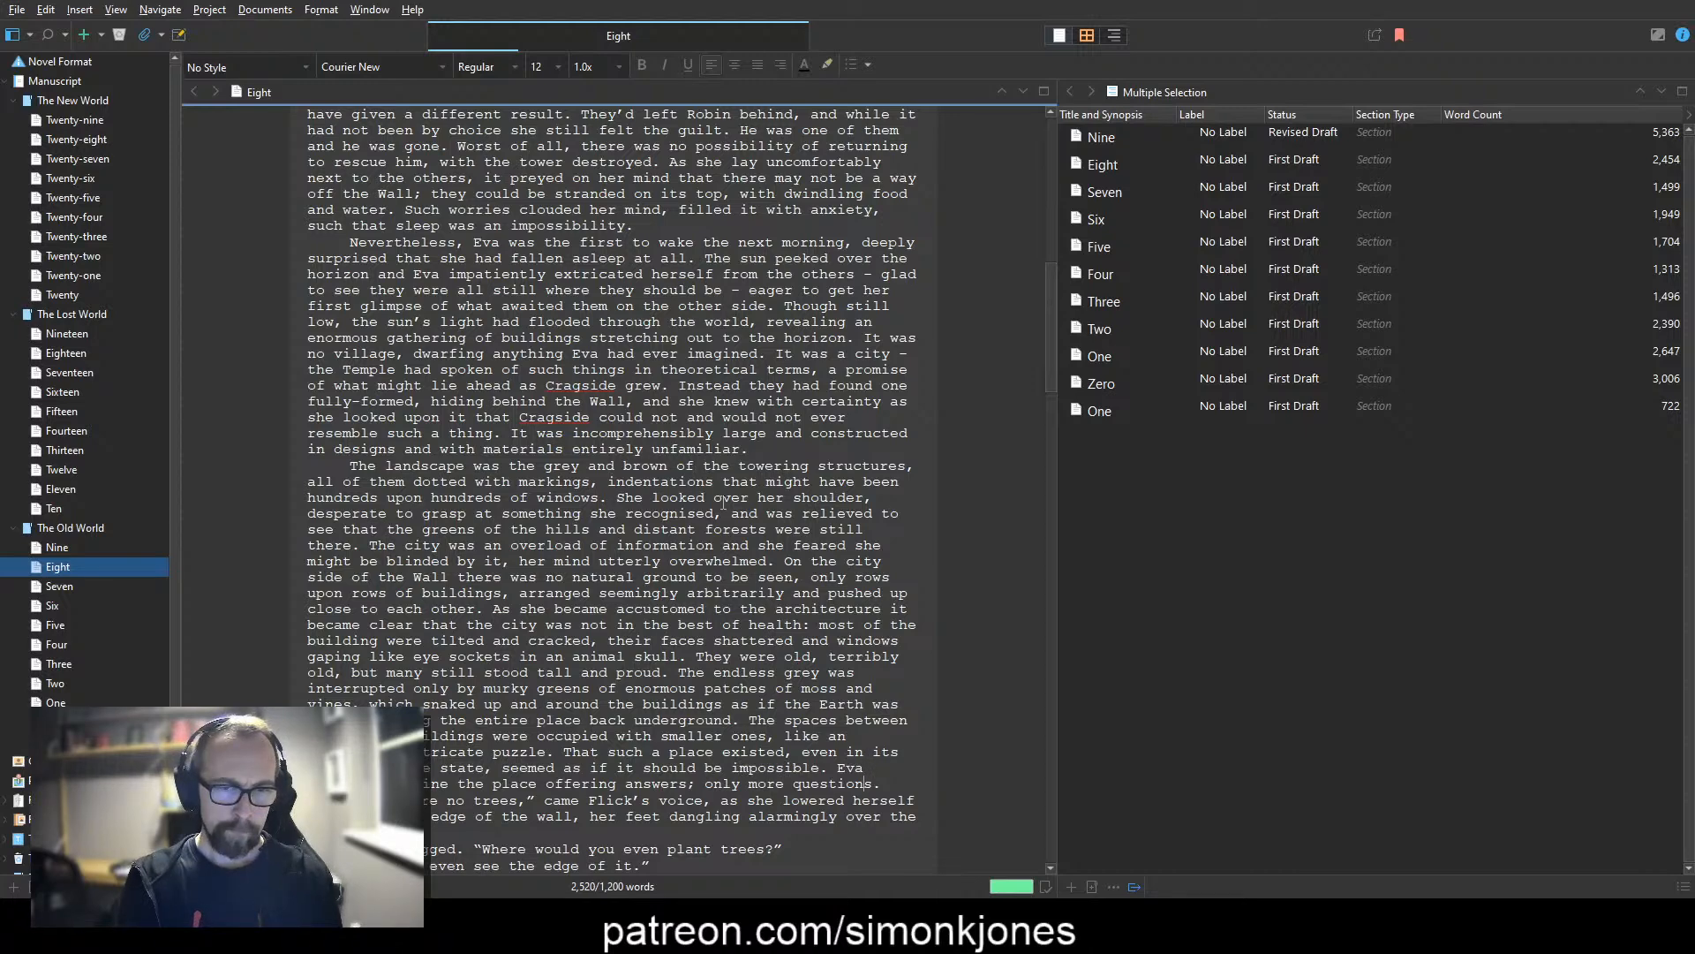
pyautogui.write("didn't expect")
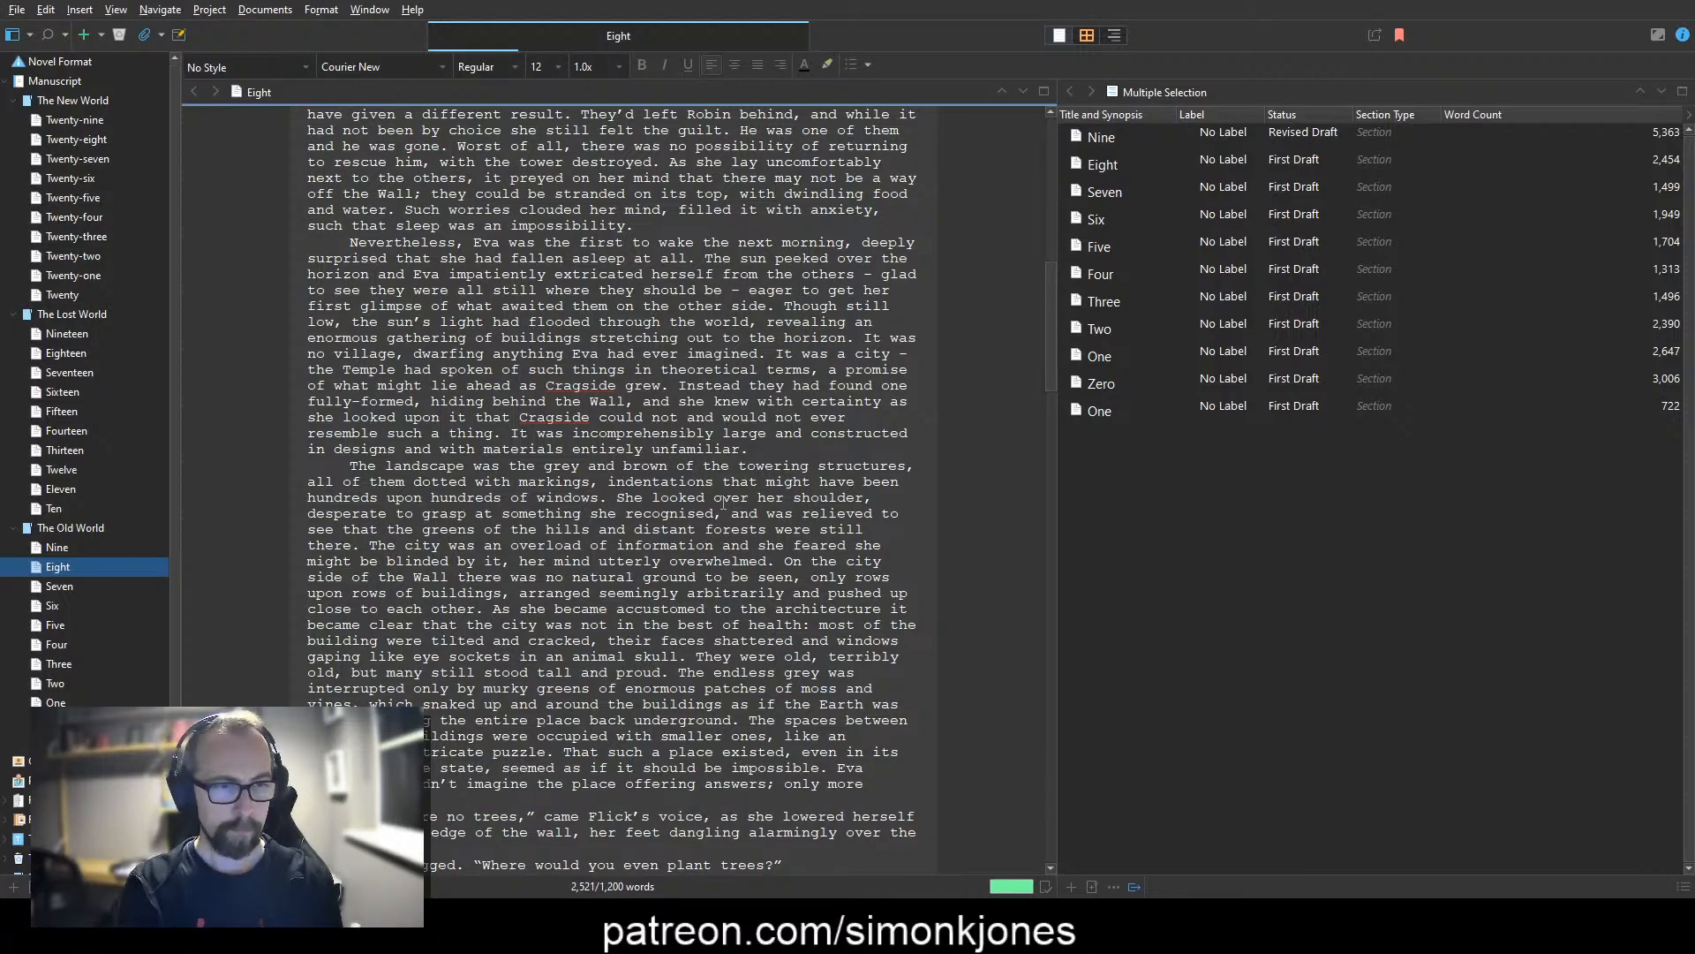
# Step: Reword the paragraph's closing sentence to "Eva didn't expect the city to offer answers; only more questions."
pyautogui.hotkey('ctrl', 'shift', 'Right')
pyautogui.hotkey('ctrl', 'shift', 'Right')
pyautogui.press('Delete')
pyautogui.hotkey('ctrl', 'shift', 'Right')
pyautogui.write('city to')
pyautogui.hotkey('ctrl', 'Right')
pyautogui.press('Left')
pyautogui.press('BackSpace')
pyautogui.press('BackSpace')
pyautogui.press('BackSpace')
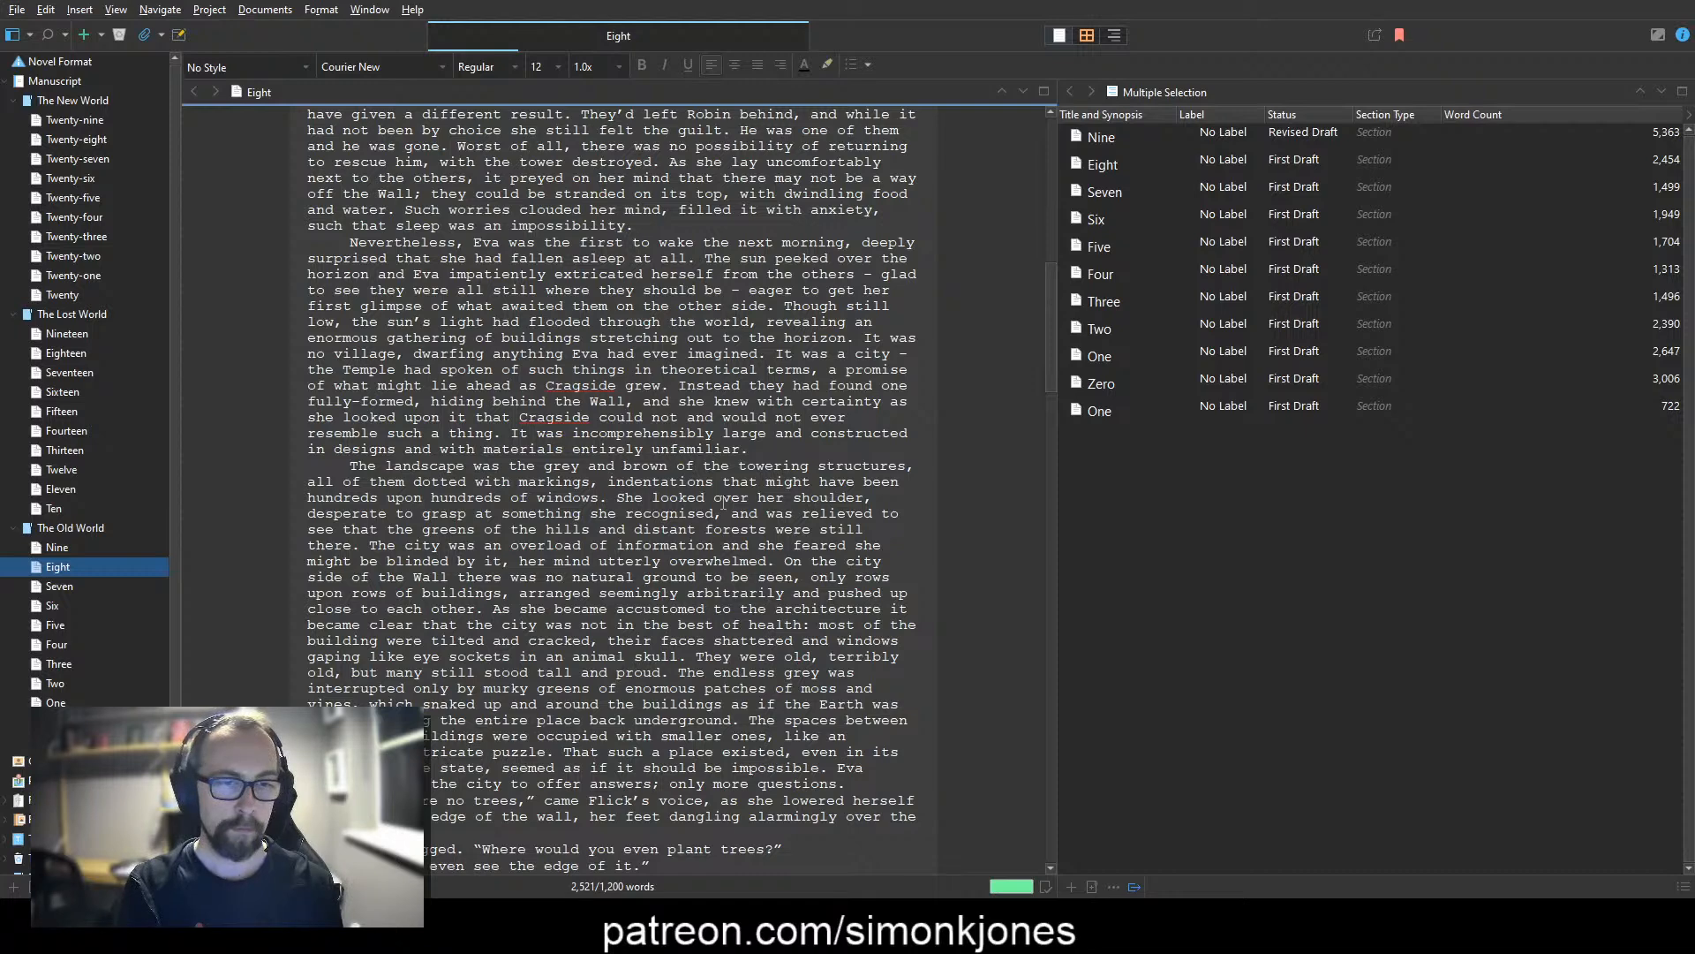
# Step: Review the rewritten city description and the dialogue between Flick and Eva that follows it
pyautogui.scroll(-9, 723, 502)
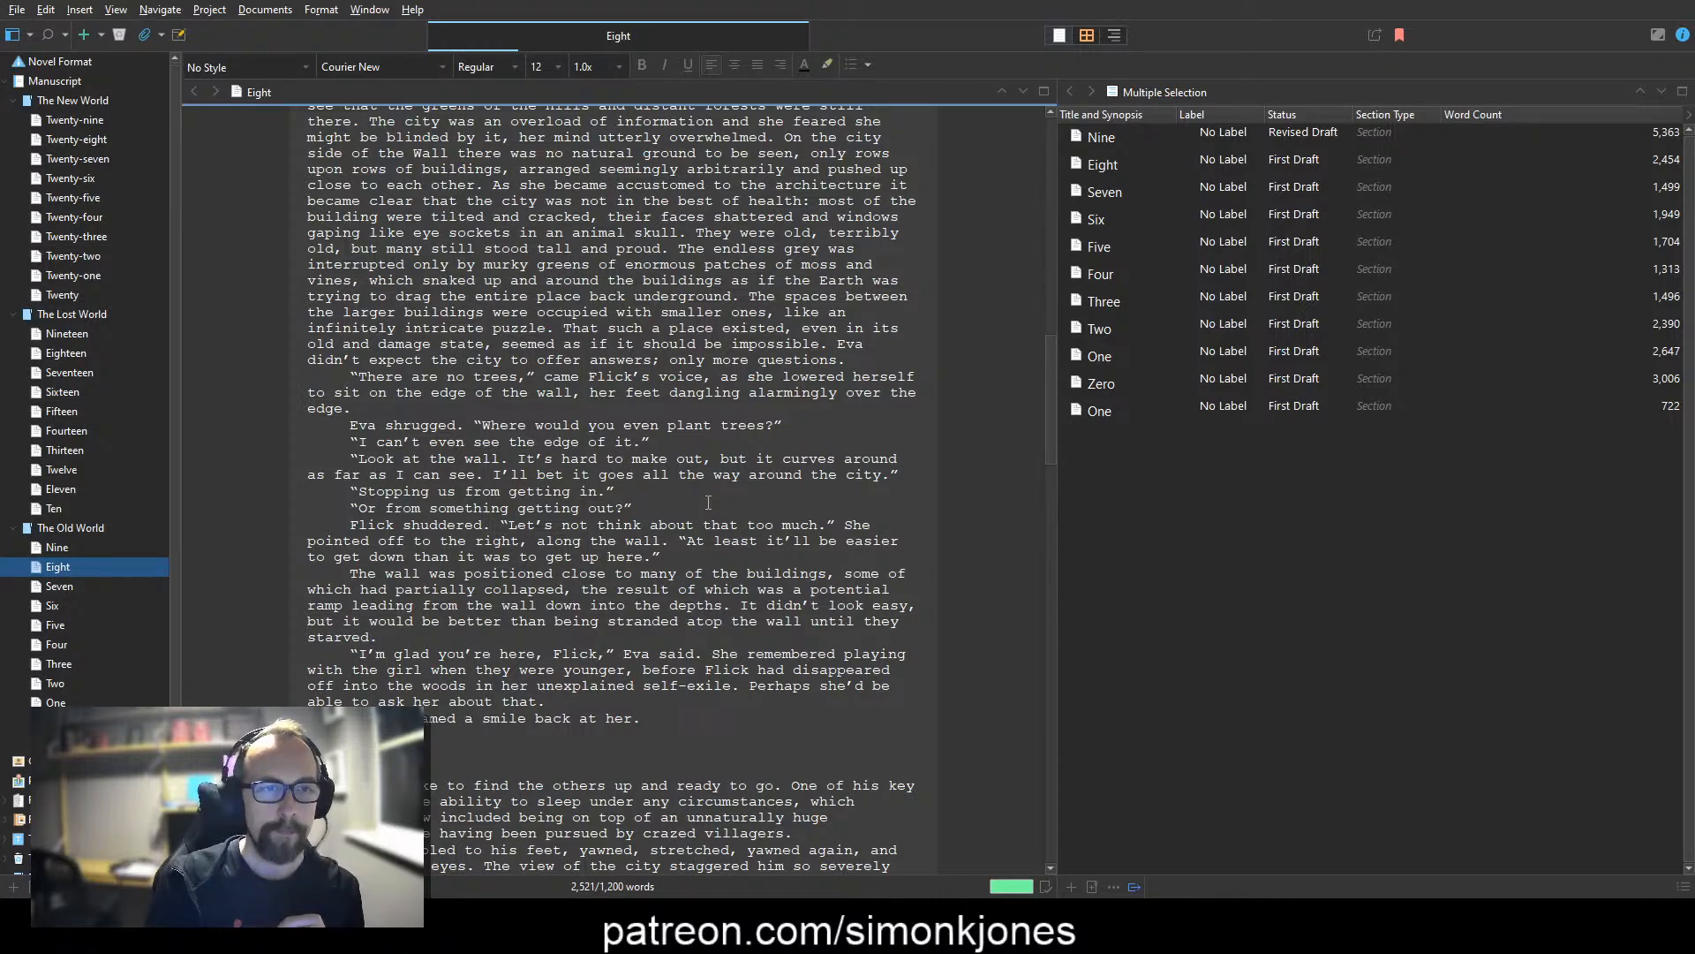
pyautogui.scroll(7, 708, 503)
pyautogui.moveTo(368, 687); pyautogui.dragTo(307, 167)
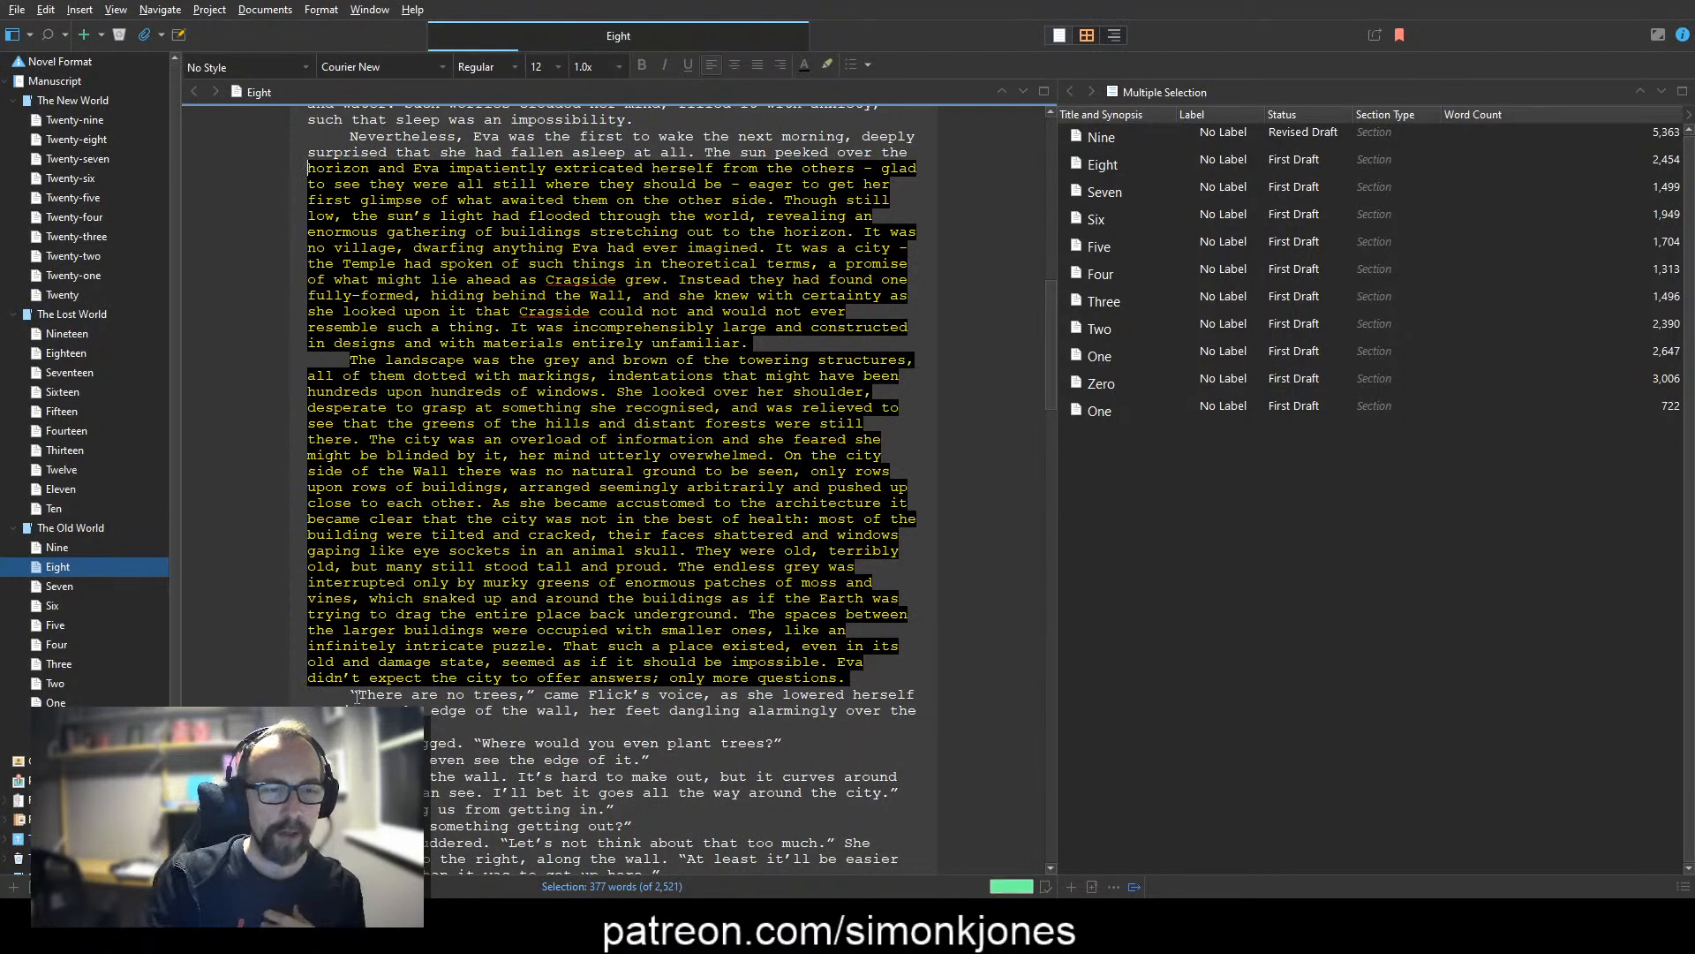
pyautogui.click(354, 696)
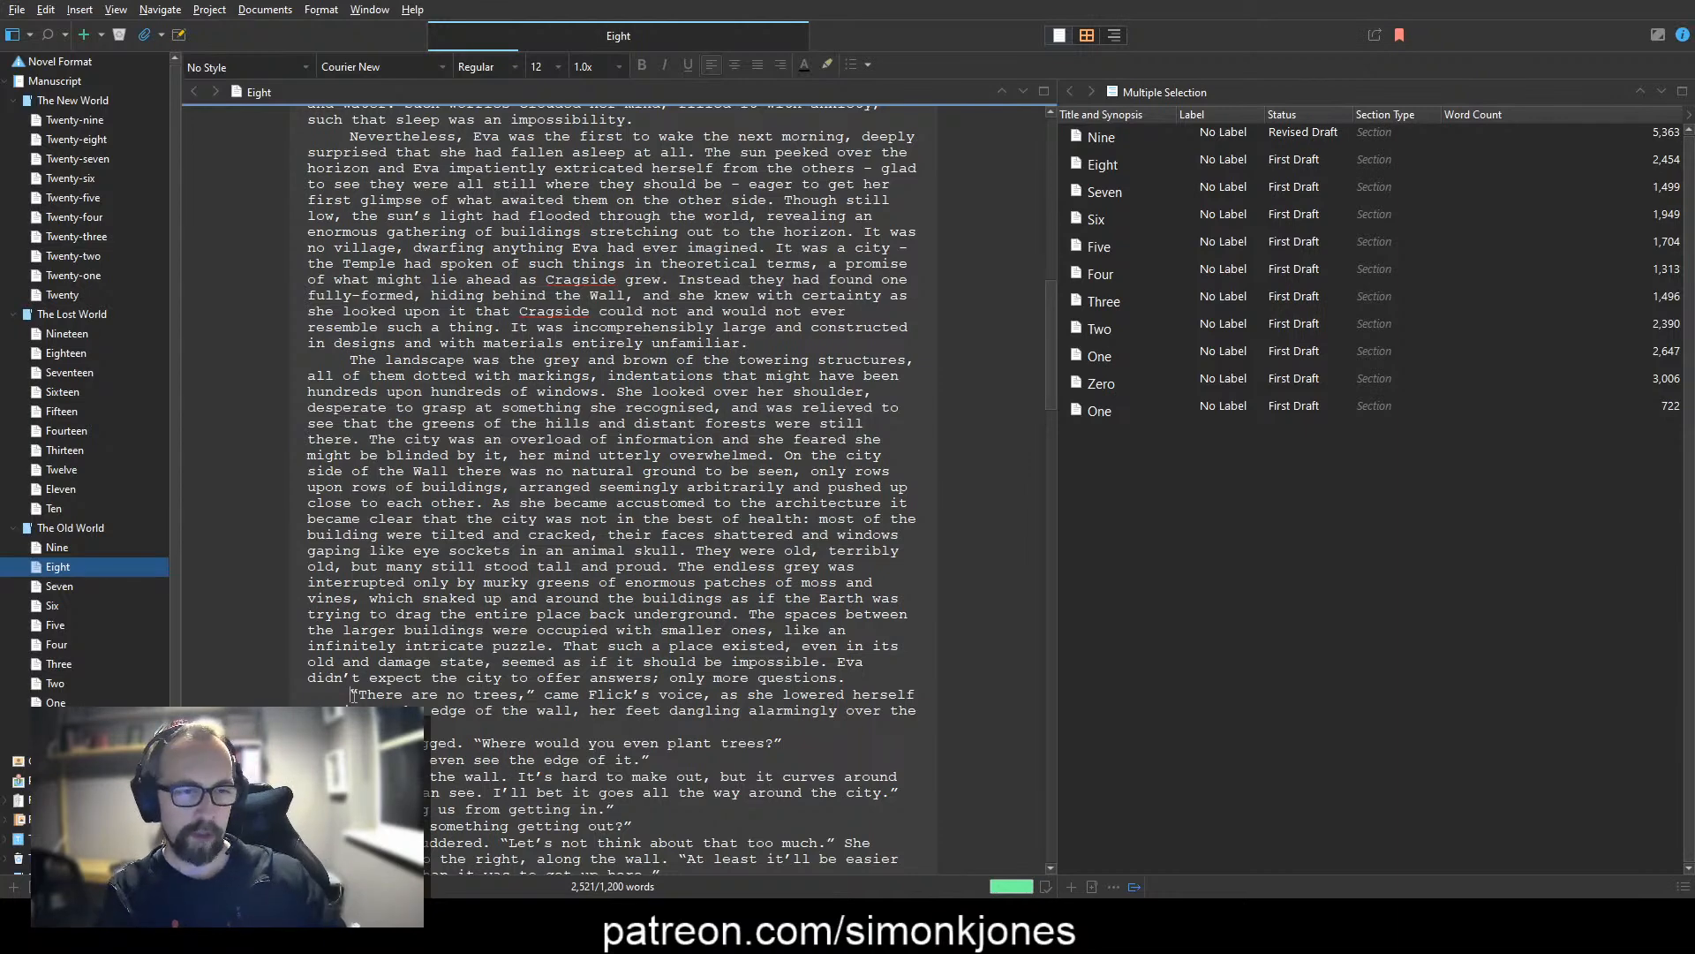
pyautogui.scroll(-8, 354, 696)
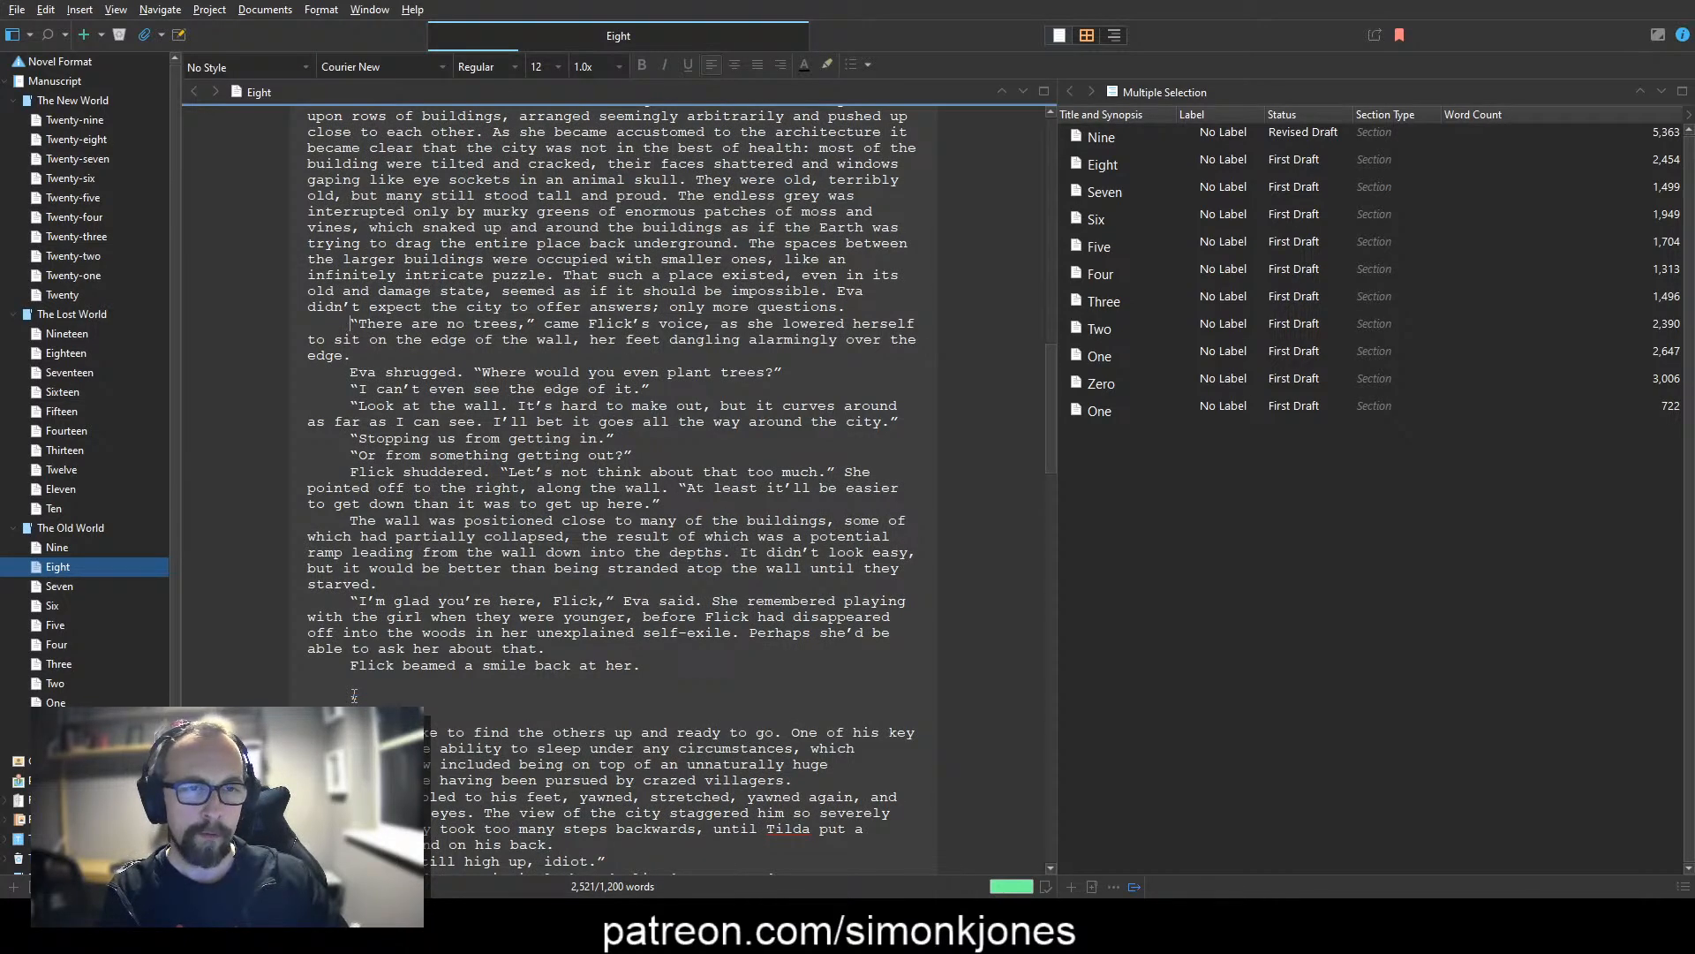
pyautogui.hotkey('ctrl', 'shift', 'Right')
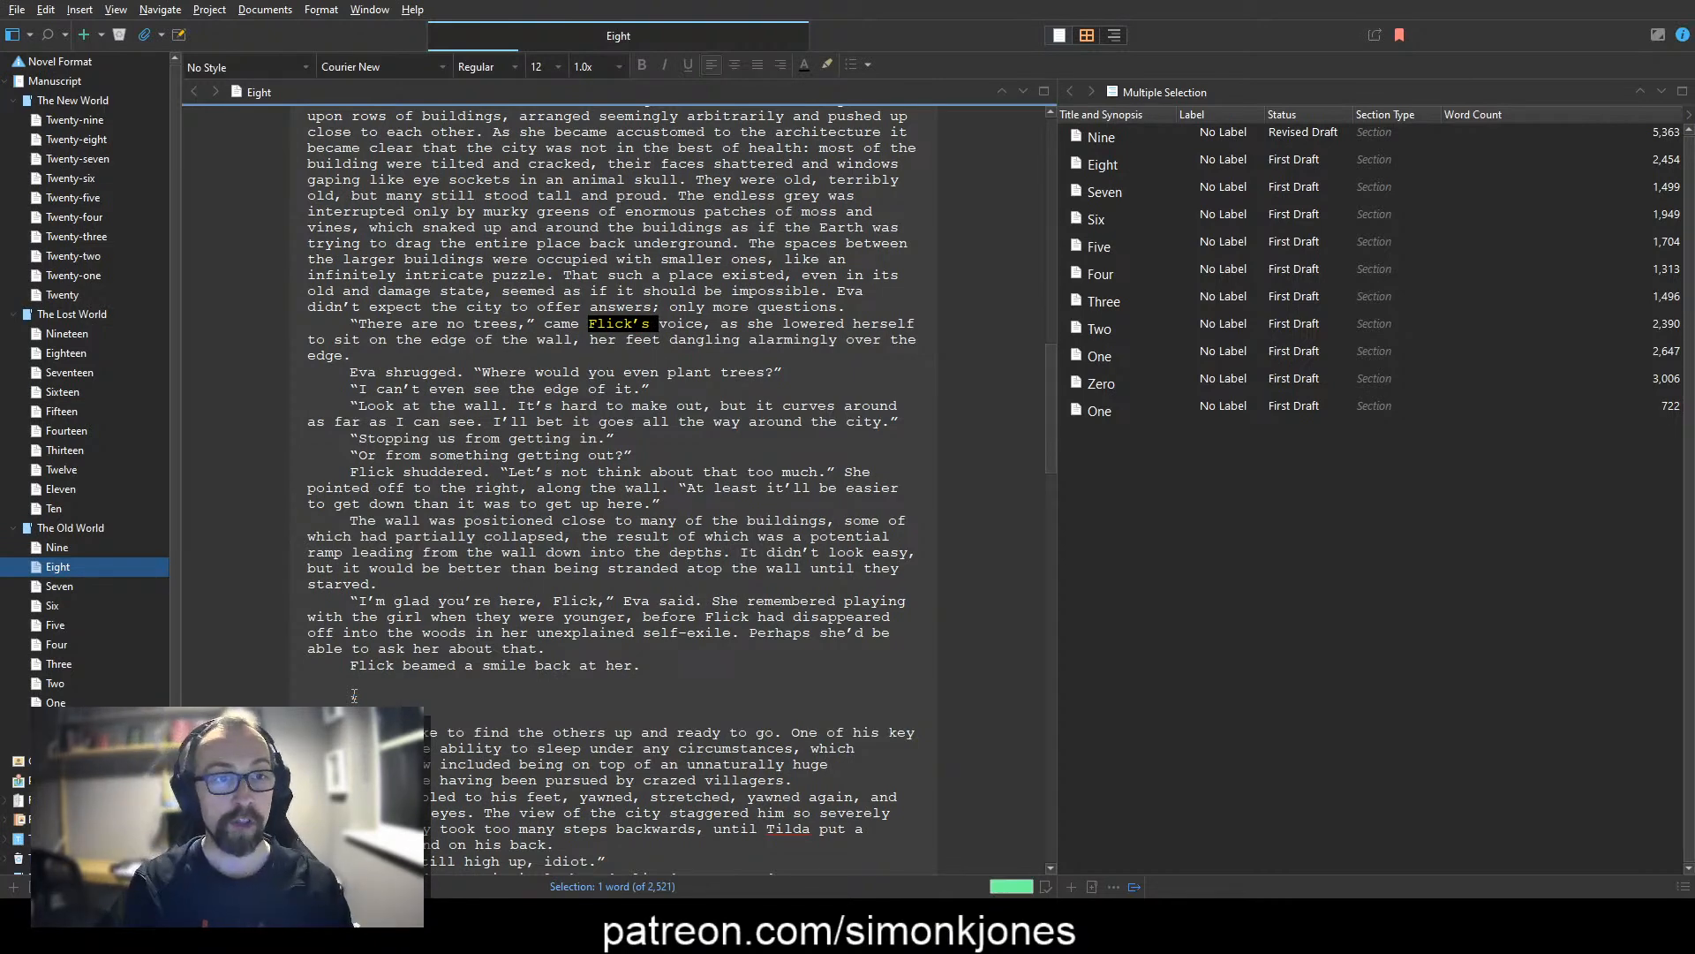
pyautogui.press('Home')
pyautogui.hotkey('ctrl', 'shift', 'Right')
pyautogui.hotkey('ctrl', 'shift', 'Right')
pyautogui.hotkey('ctrl', 'shift', 'Right')
pyautogui.hotkey('ctrl', 'shift', 'Right')
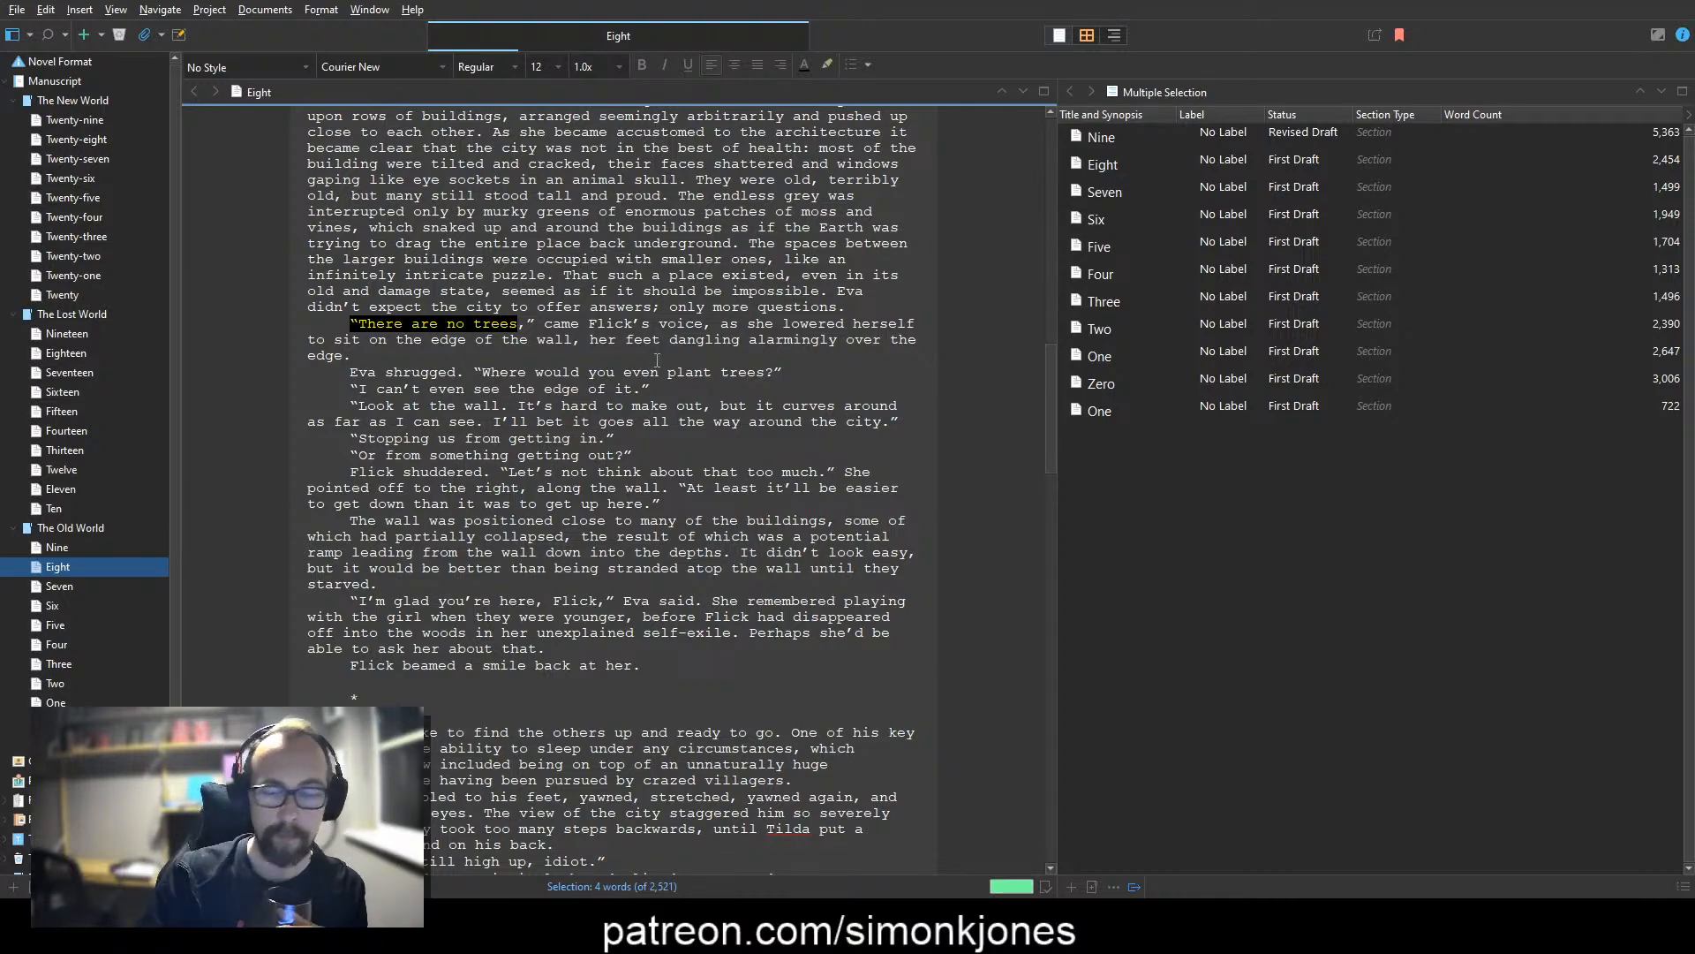
pyautogui.press('Left')
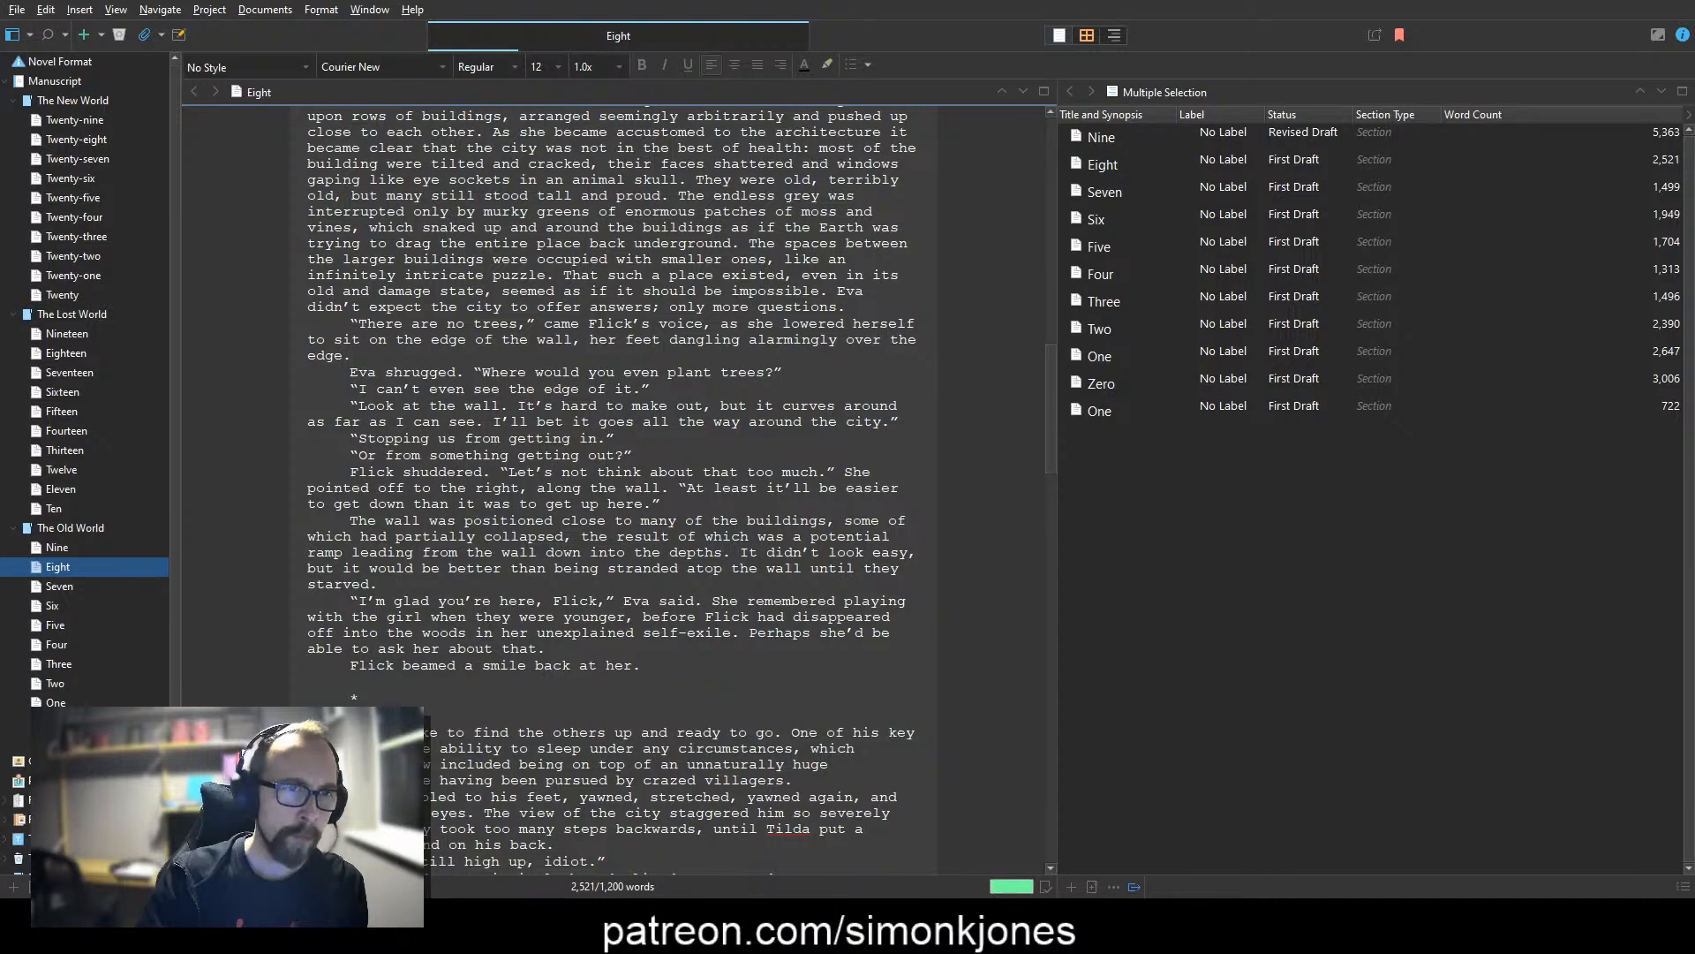
# Step: Replace "shrugged" with "nodded" in Eva's reply about planting trees
pyautogui.click(500, 388)
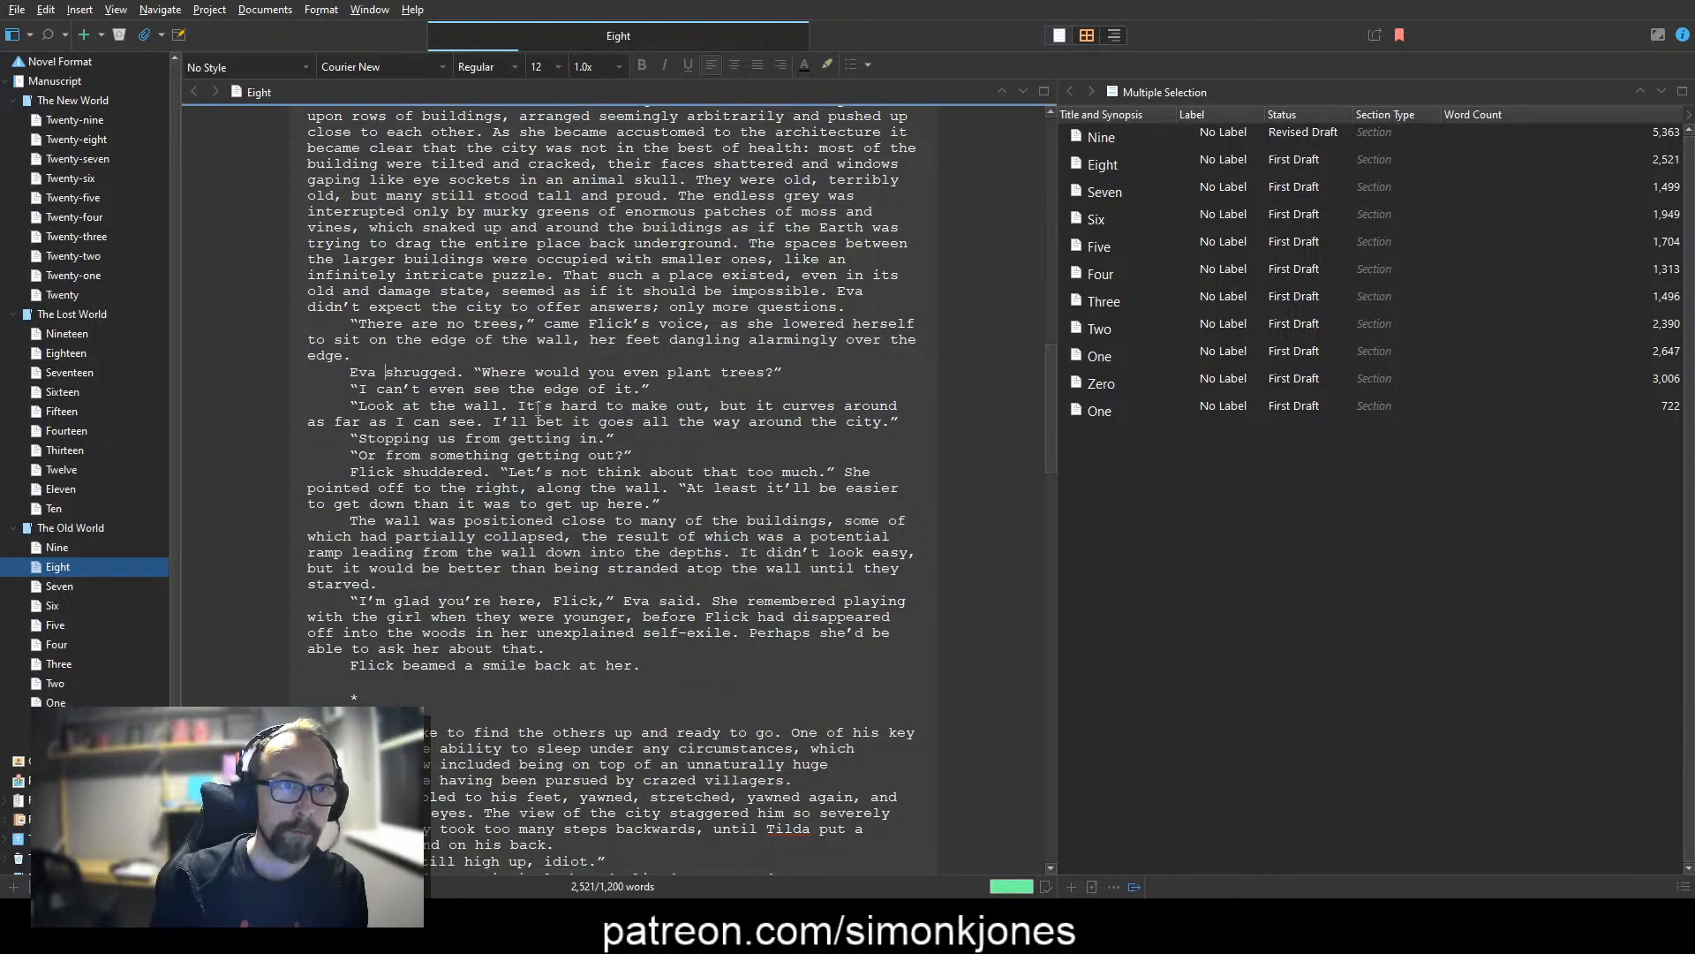
pyautogui.hotkey('ctrl', 'shift', 'Right')
pyautogui.write('nodded')
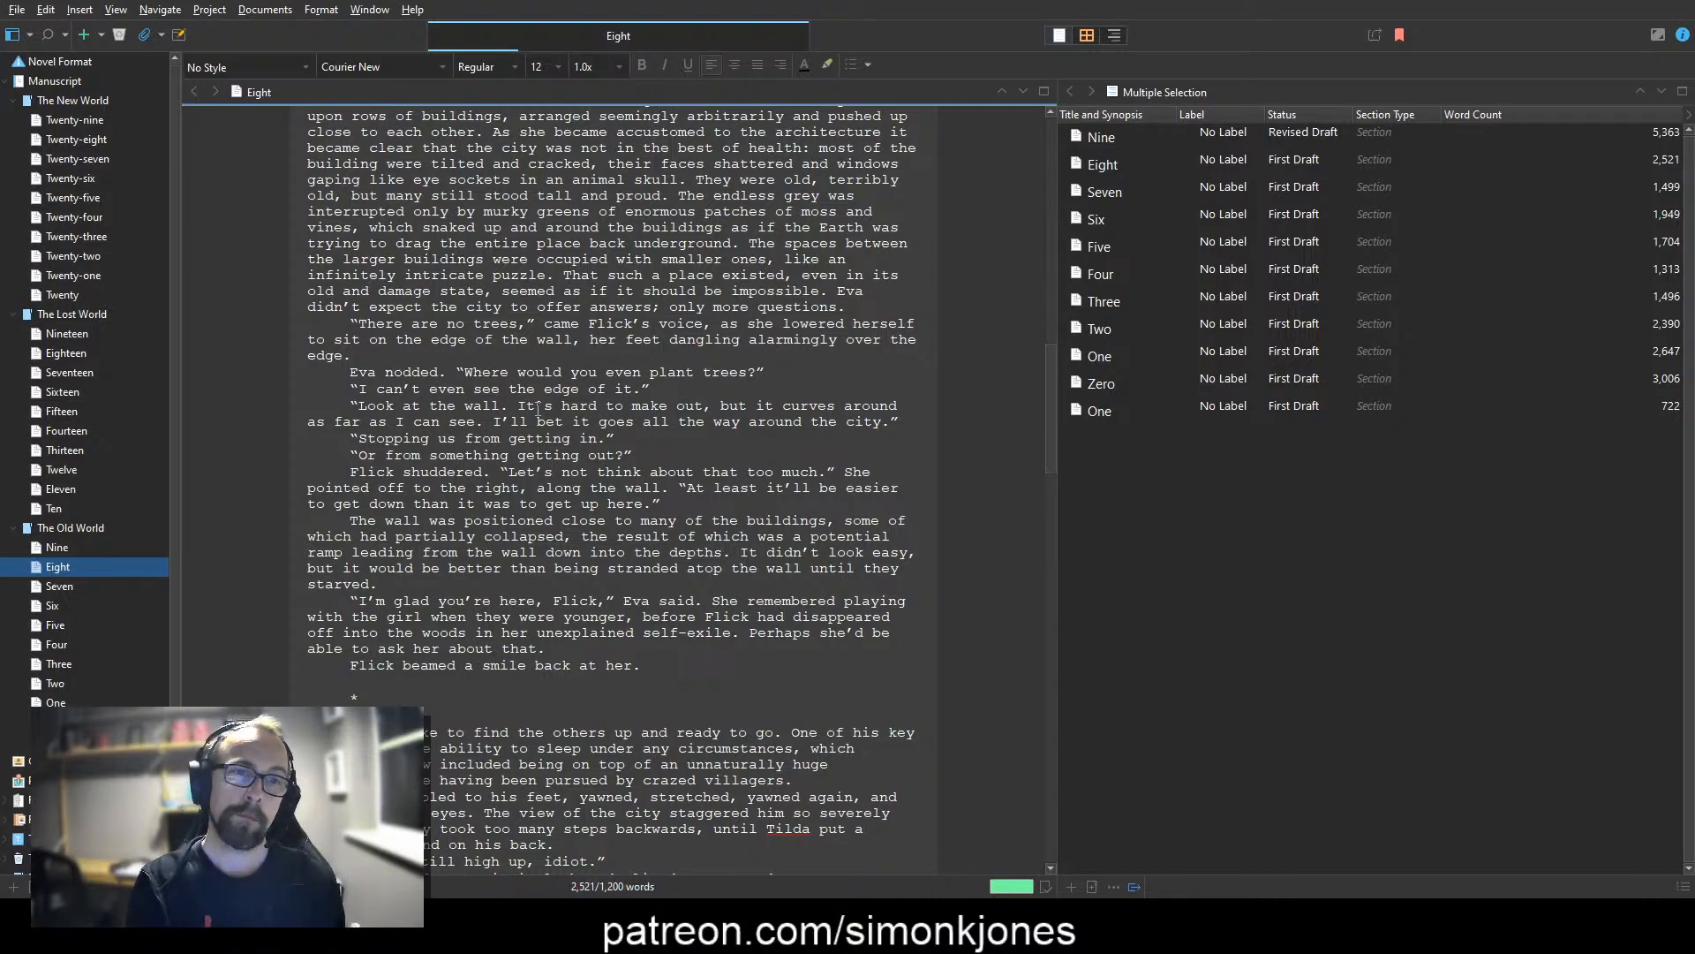
# Step: Cut "even" from "I can't even see the edge of it." and add "How big is it?" to the line
pyautogui.hotkey('ctrl', 'Delete')
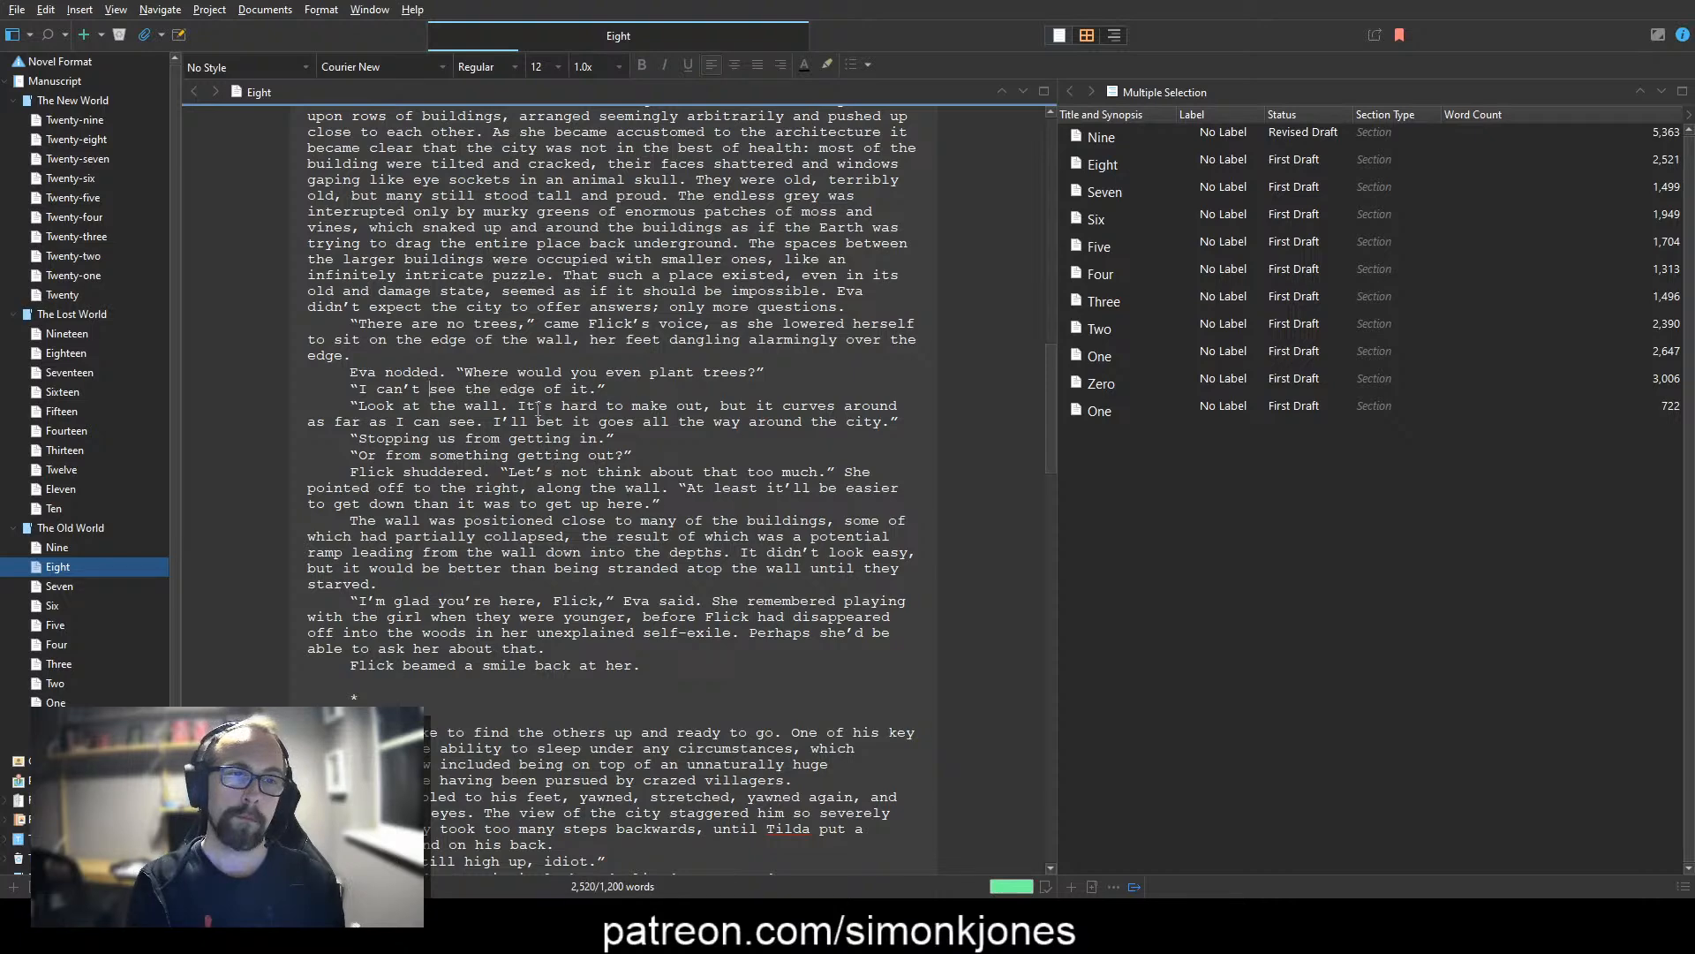
pyautogui.write('How big is ')
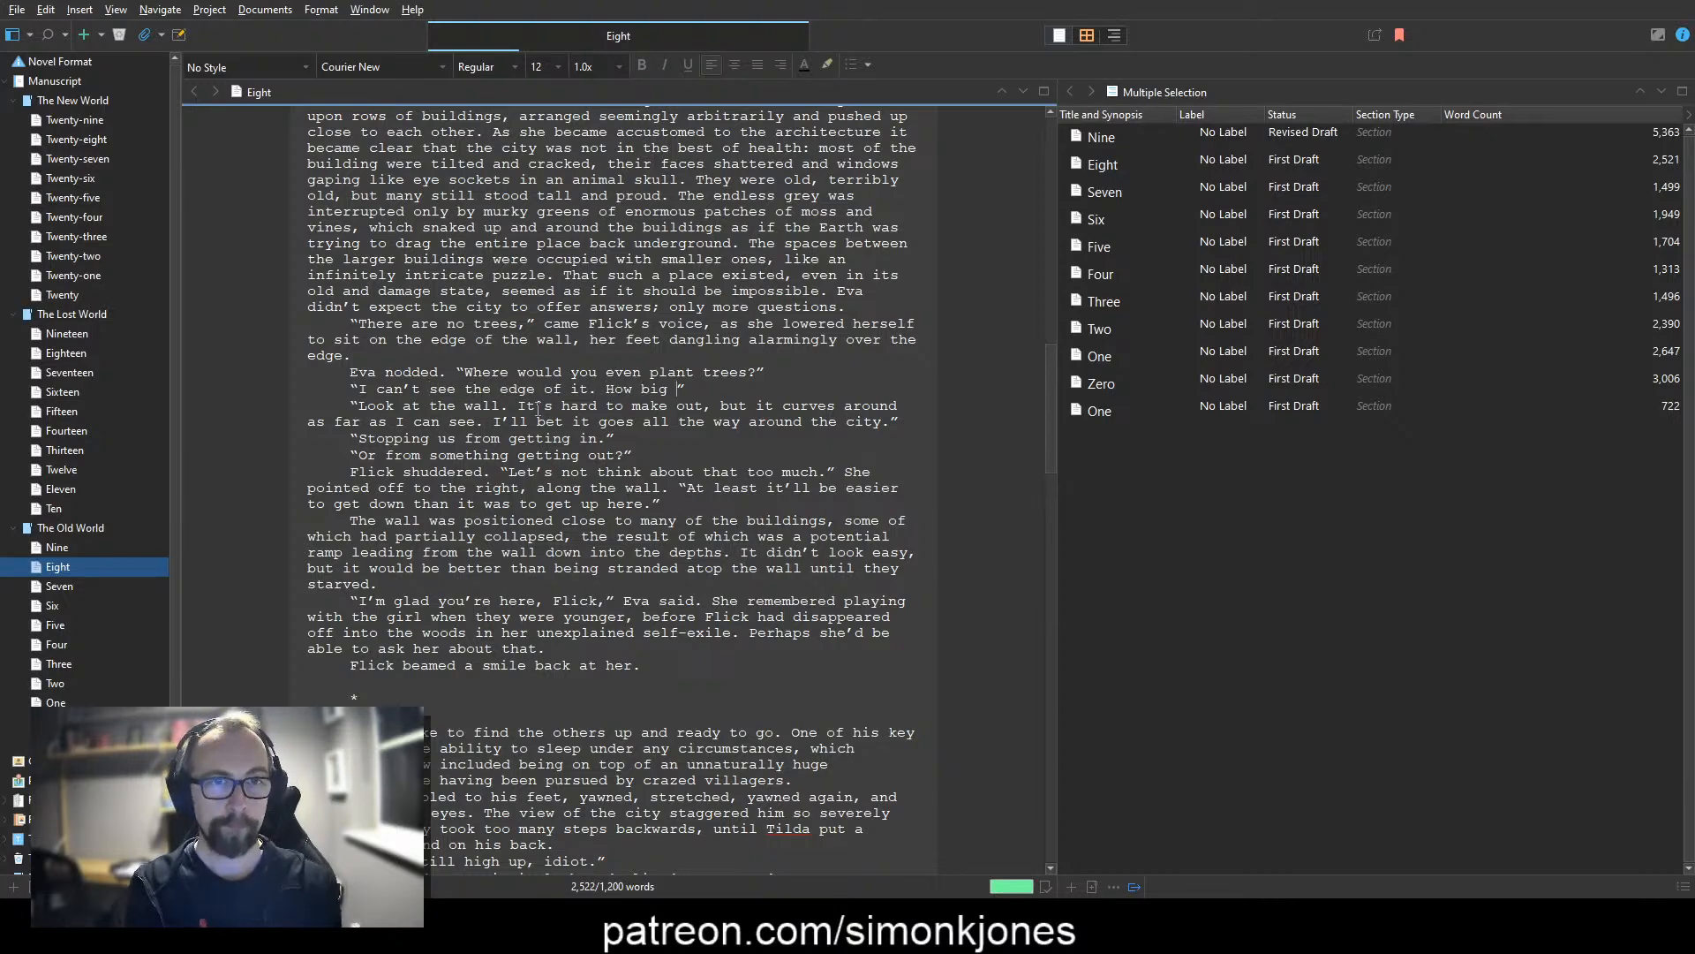
pyautogui.write('it?')
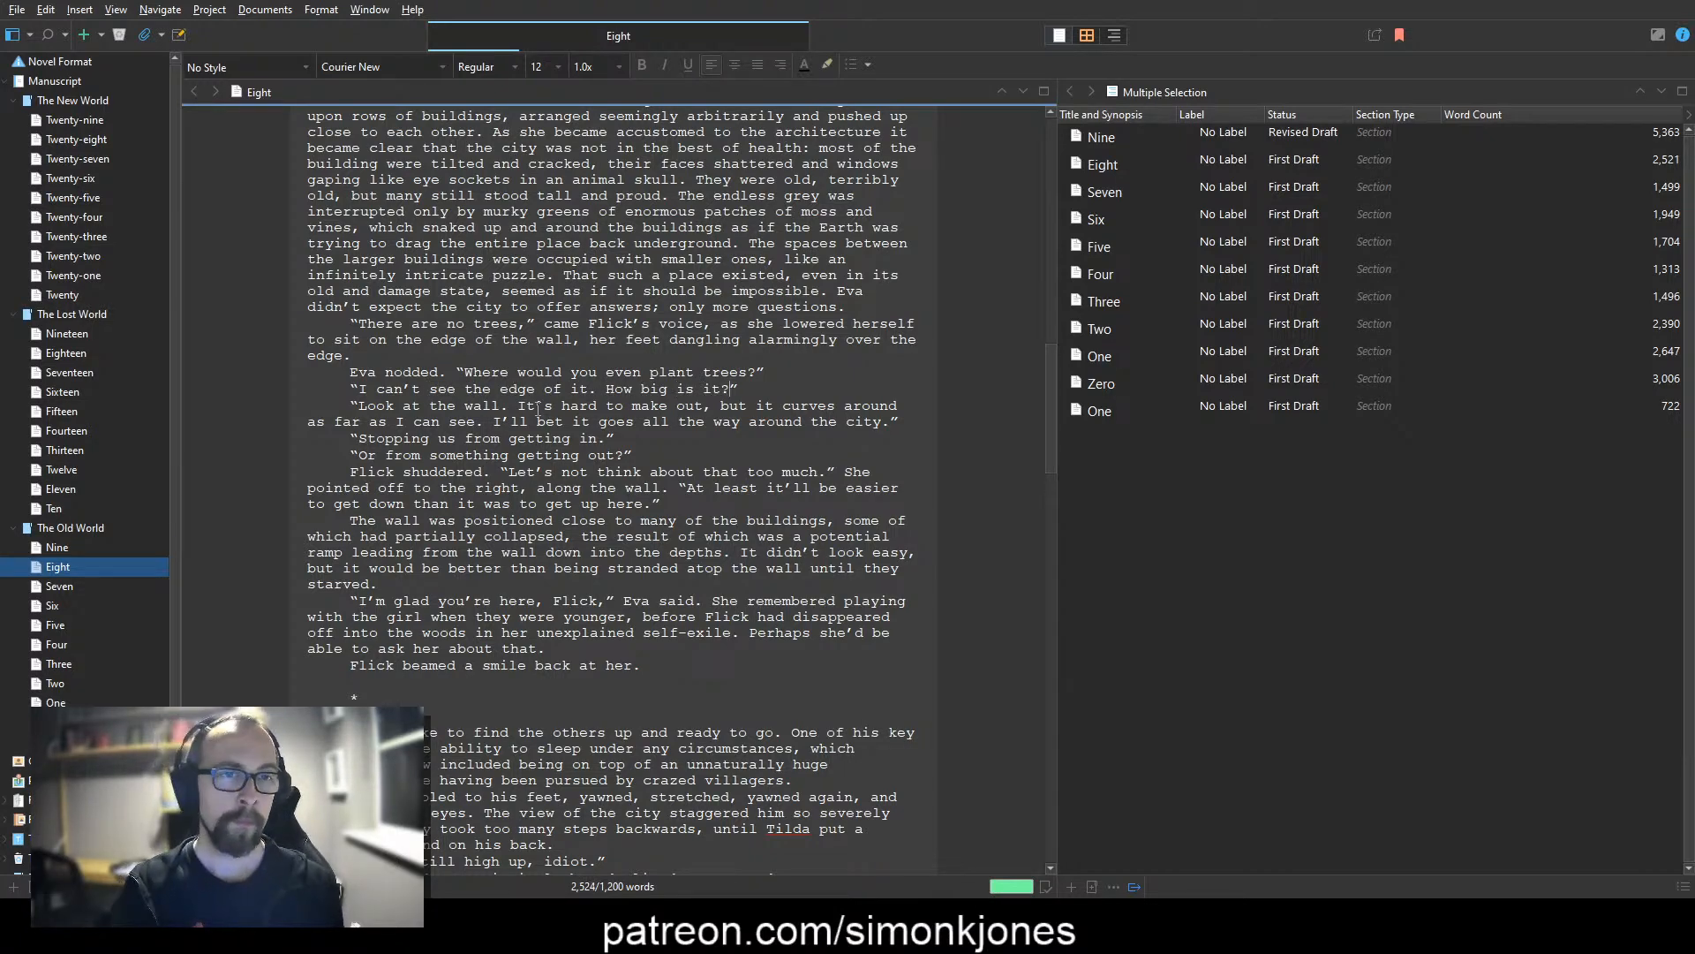
# Step: Capitalise "Wall" in "Look at the Wall." and cut "from" in the reply "Or from something getting out?"
pyautogui.press('Delete')
pyautogui.write('W')
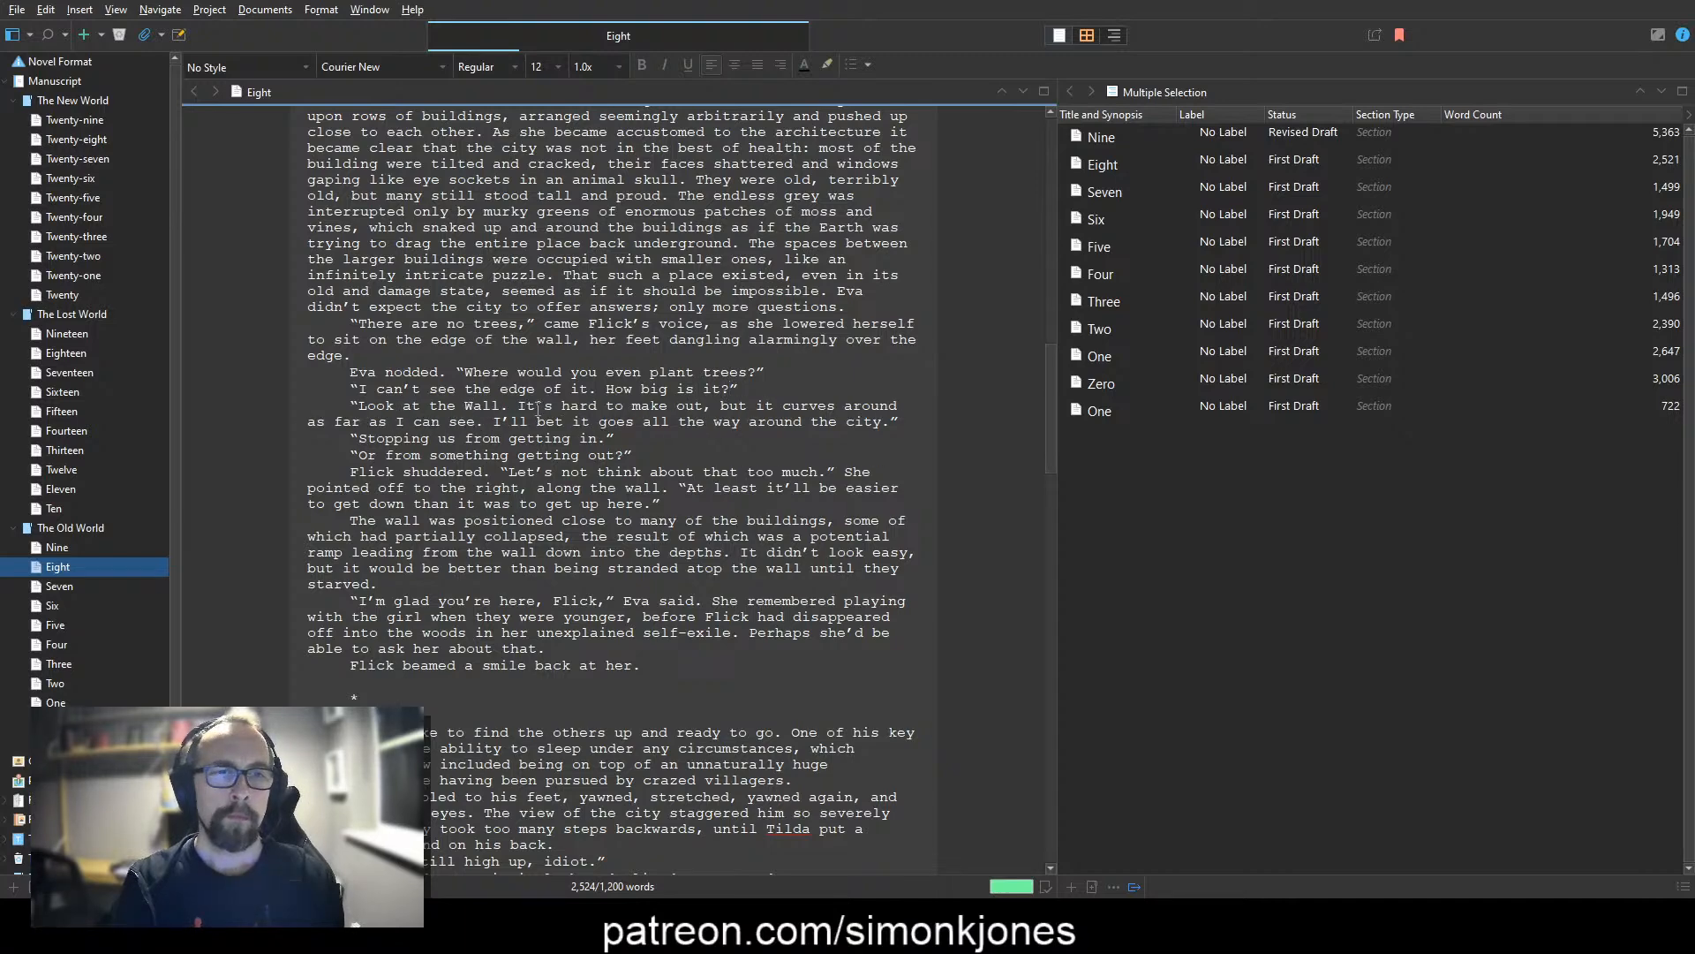
pyautogui.hotkey('ctrl', 'Right')
pyautogui.hotkey('ctrl', 'Right')
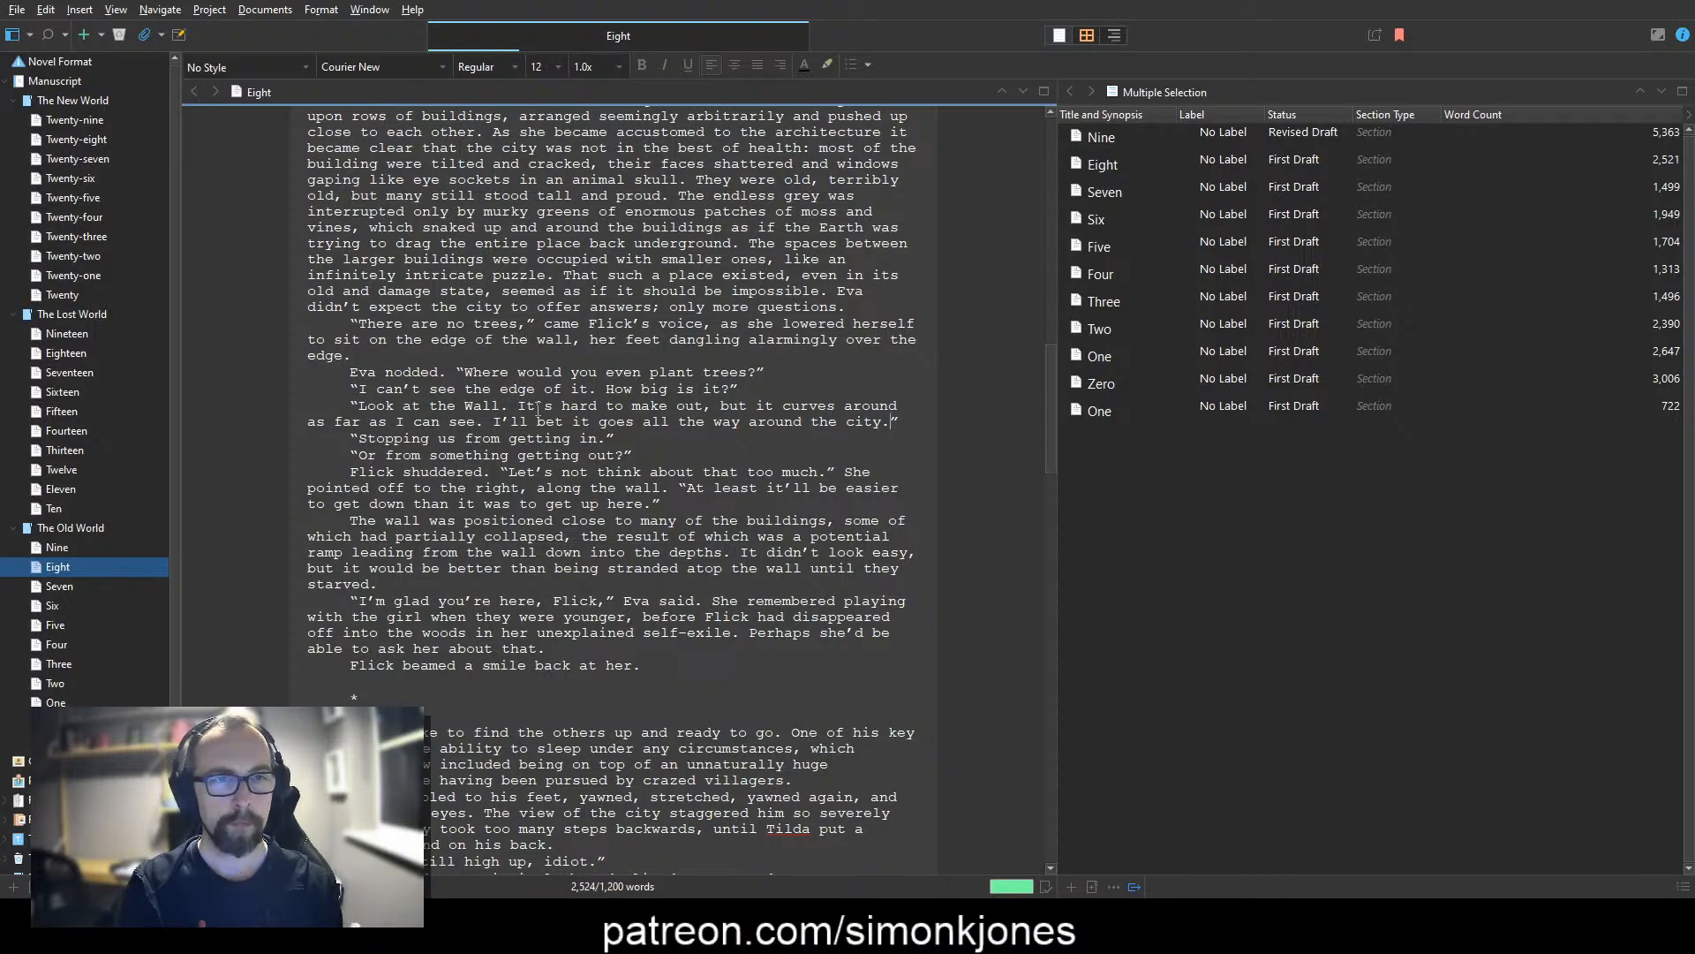
pyautogui.press('Down')
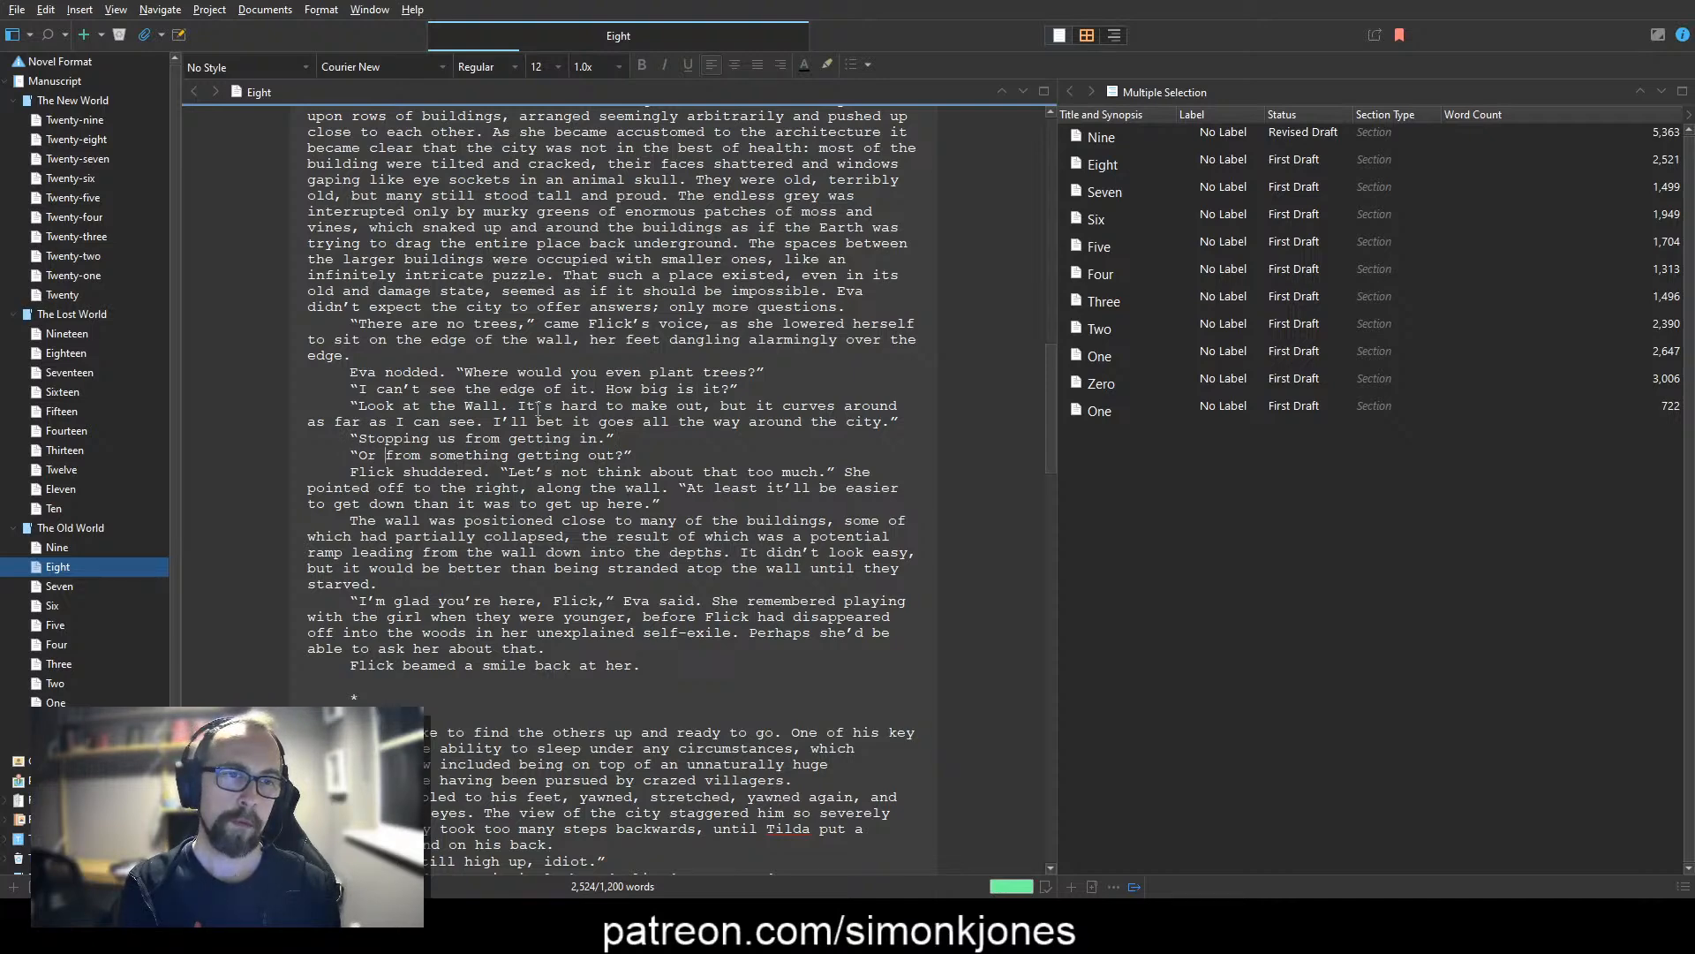
pyautogui.hotkey('ctrl', 'BackSpace')
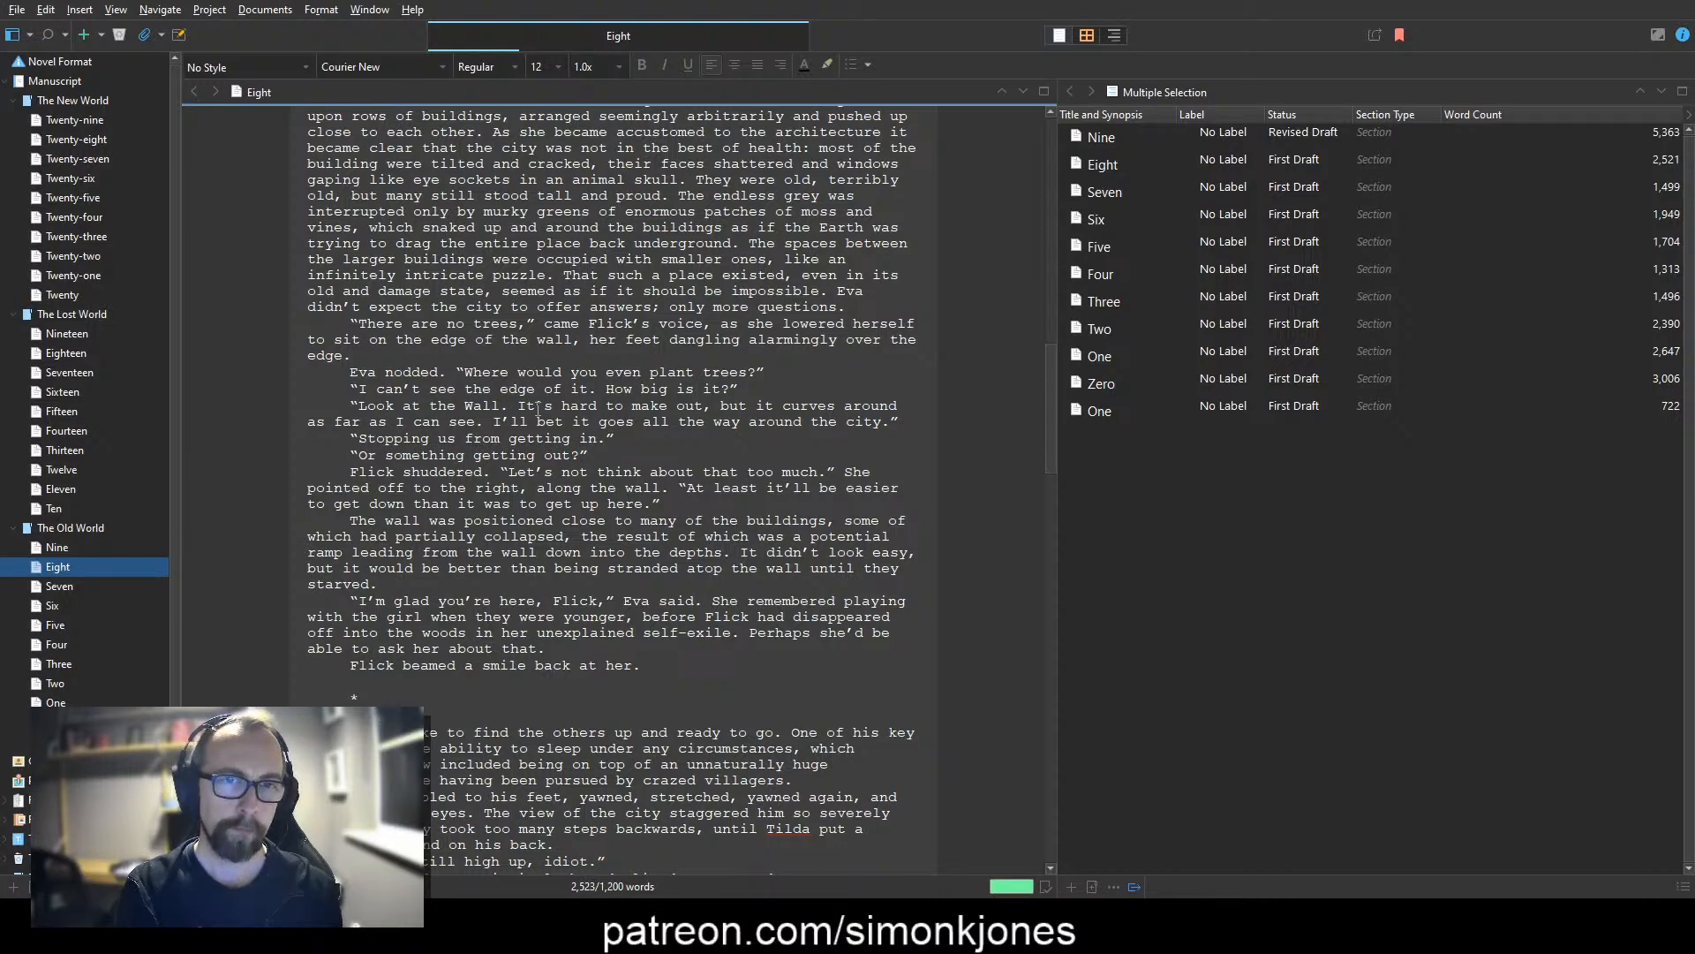
# Step: Capitalise "Wall" in "along the Wall" and open the following paragraph with "She was right. The Wall was positioned"
pyautogui.hotkey('ctrl', 'Left')
pyautogui.press('Delete')
pyautogui.write('W')
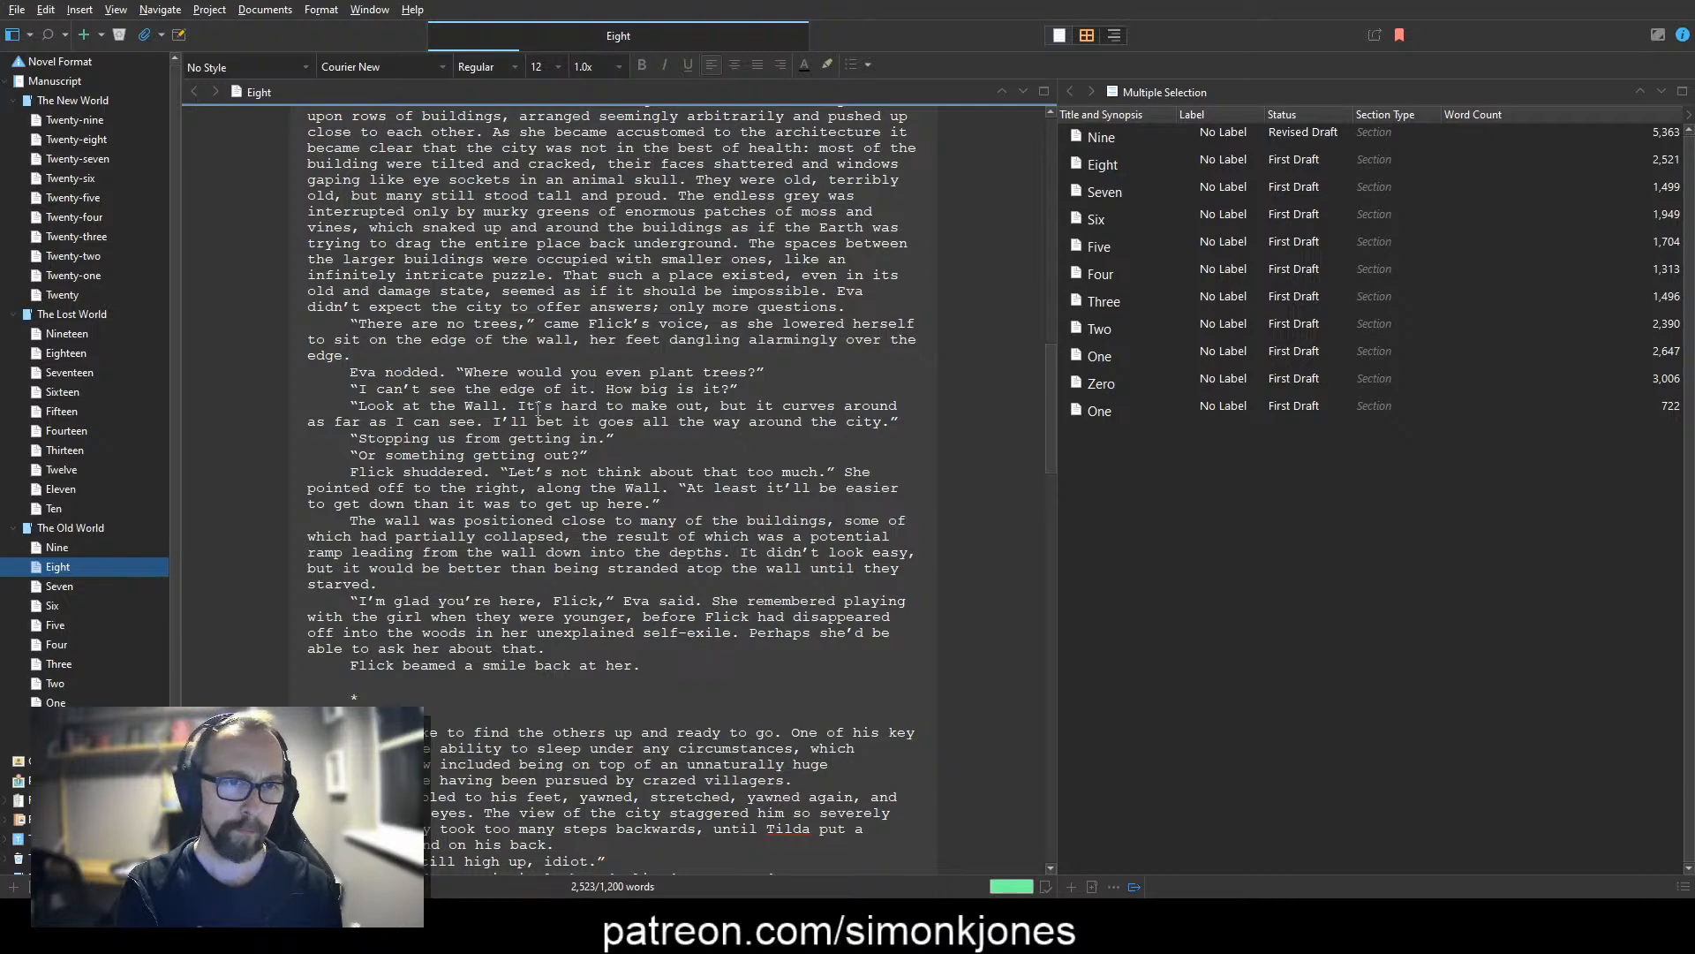
pyautogui.write('She was right.')
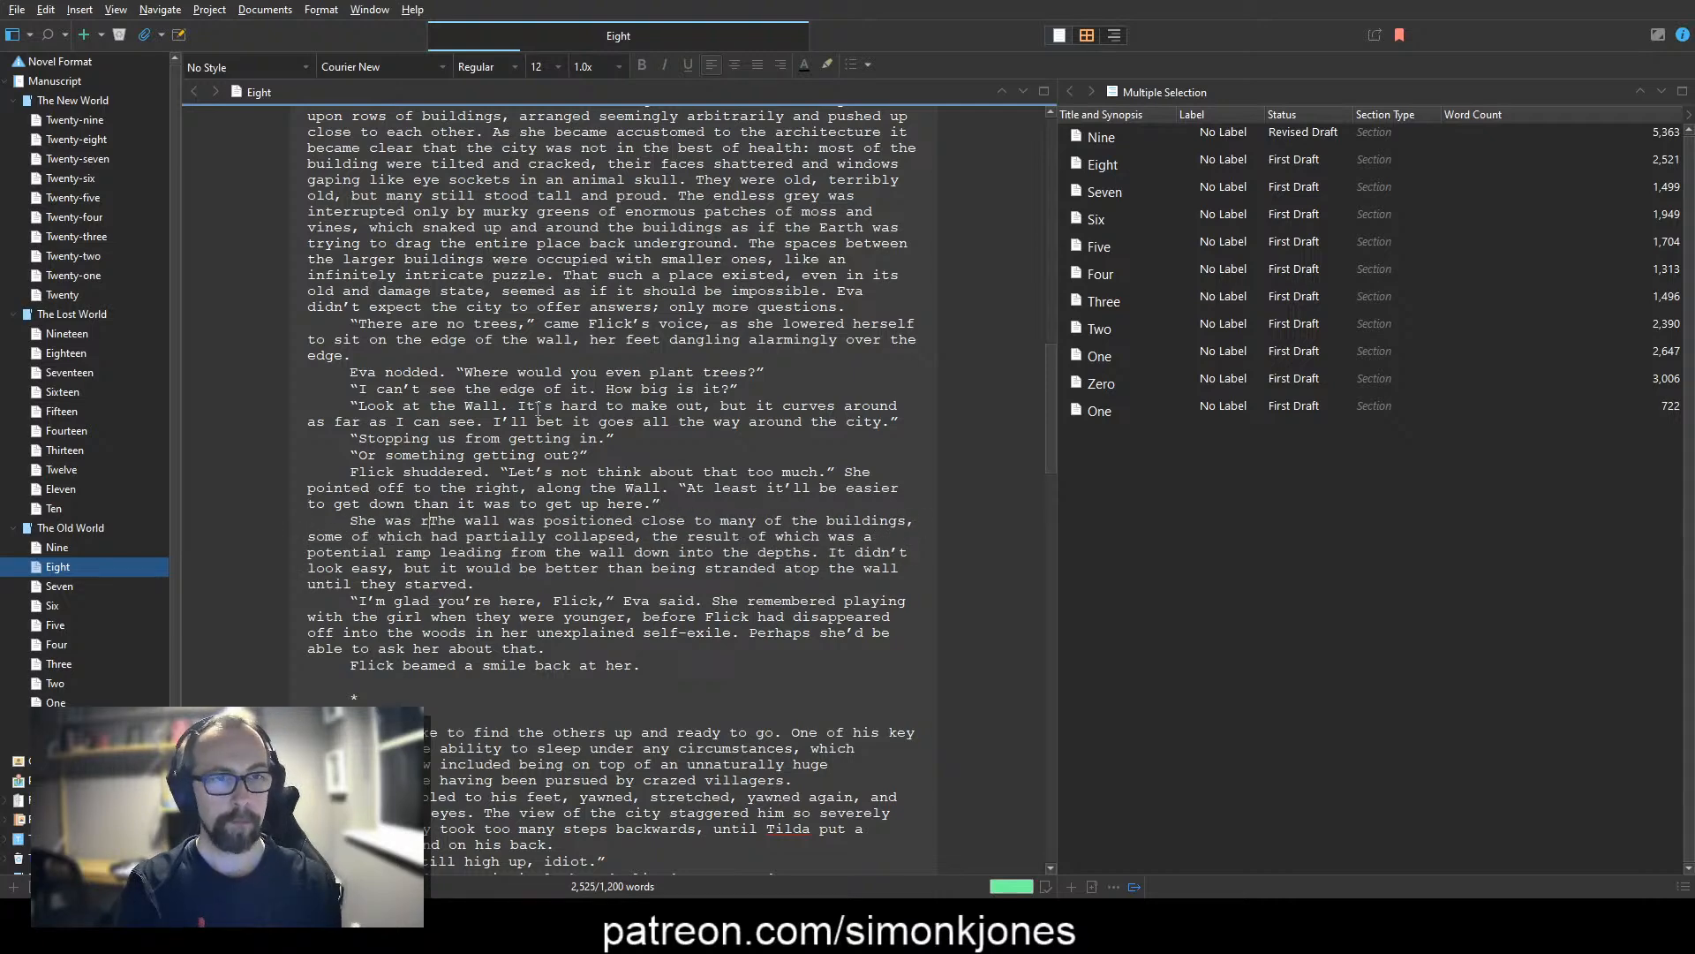
pyautogui.press('Delete')
pyautogui.write('T')
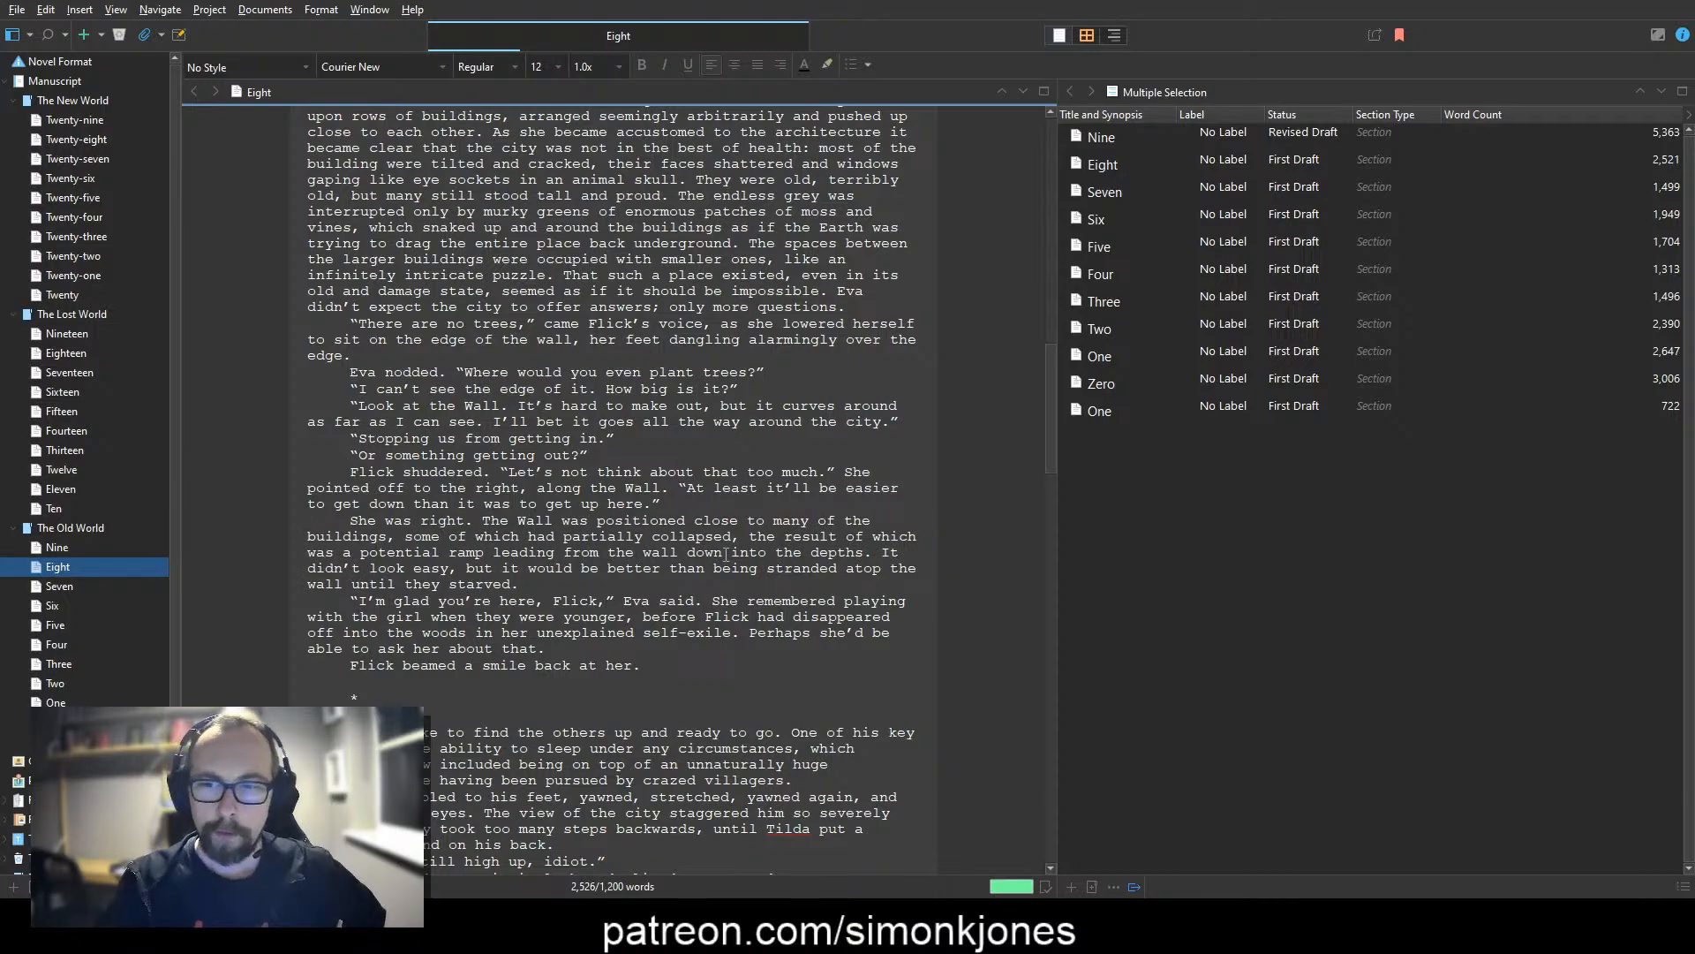
# Step: Reread the scene from the night on the Wall and add "towards it" after "partially collapsed" in the description of the nearby buildings
pyautogui.scroll(4, 676, 533)
pyautogui.scroll(13, 675, 533)
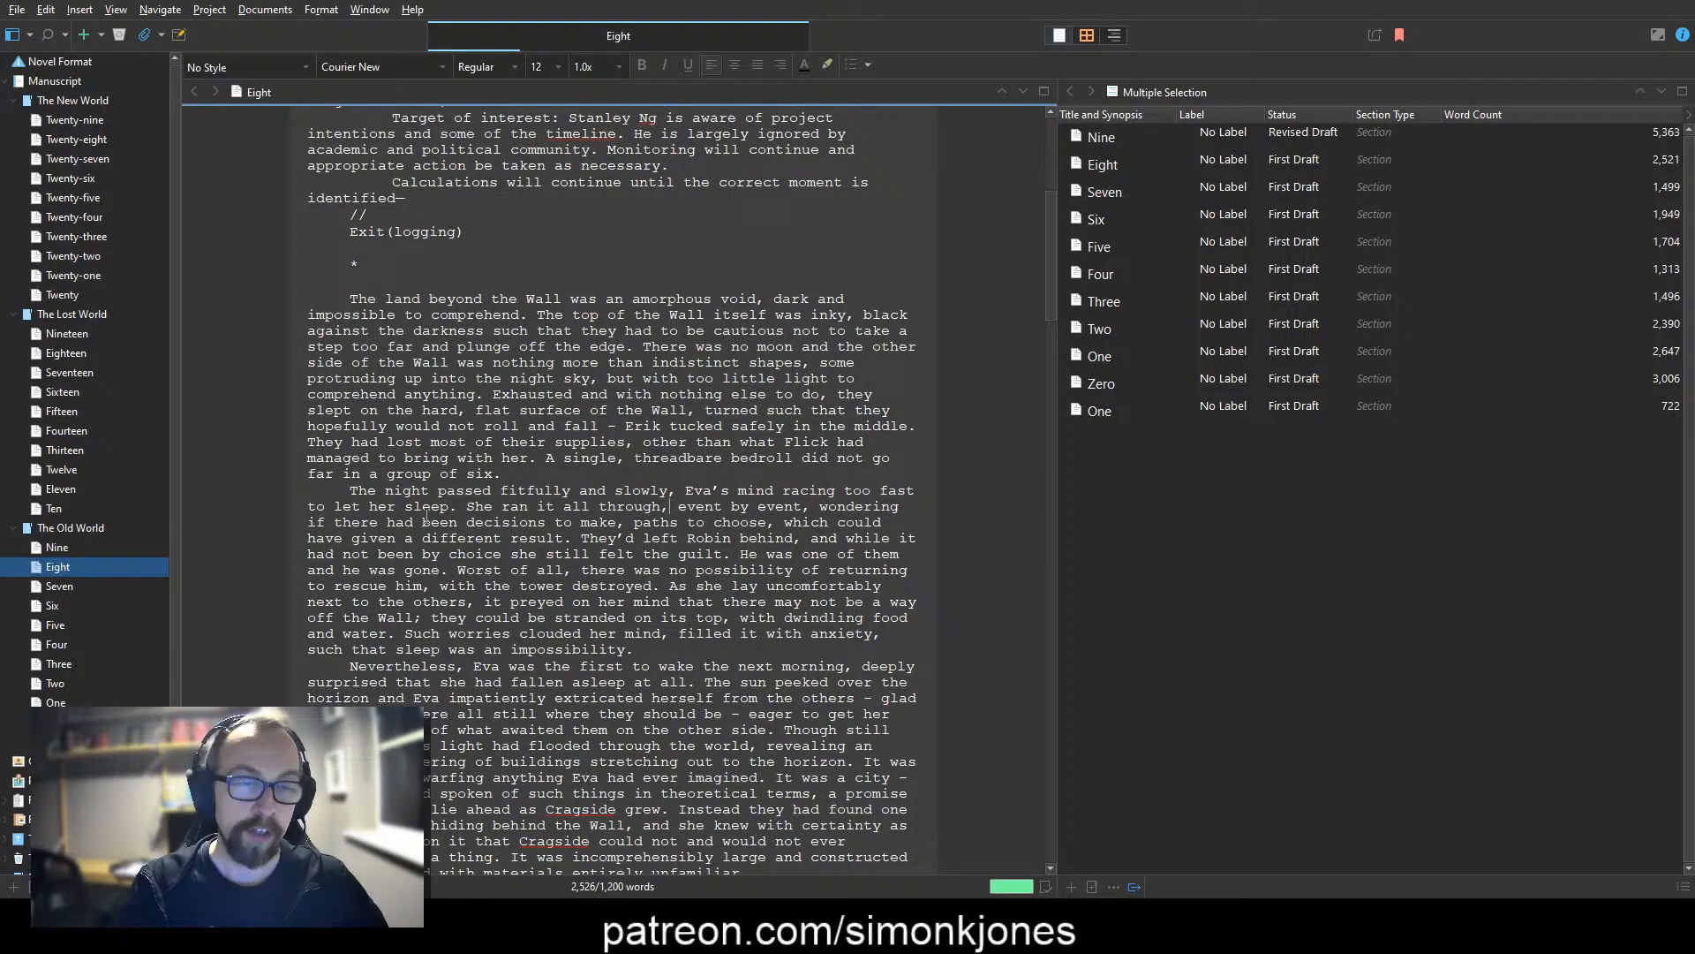
pyautogui.scroll(-1, 550, 610)
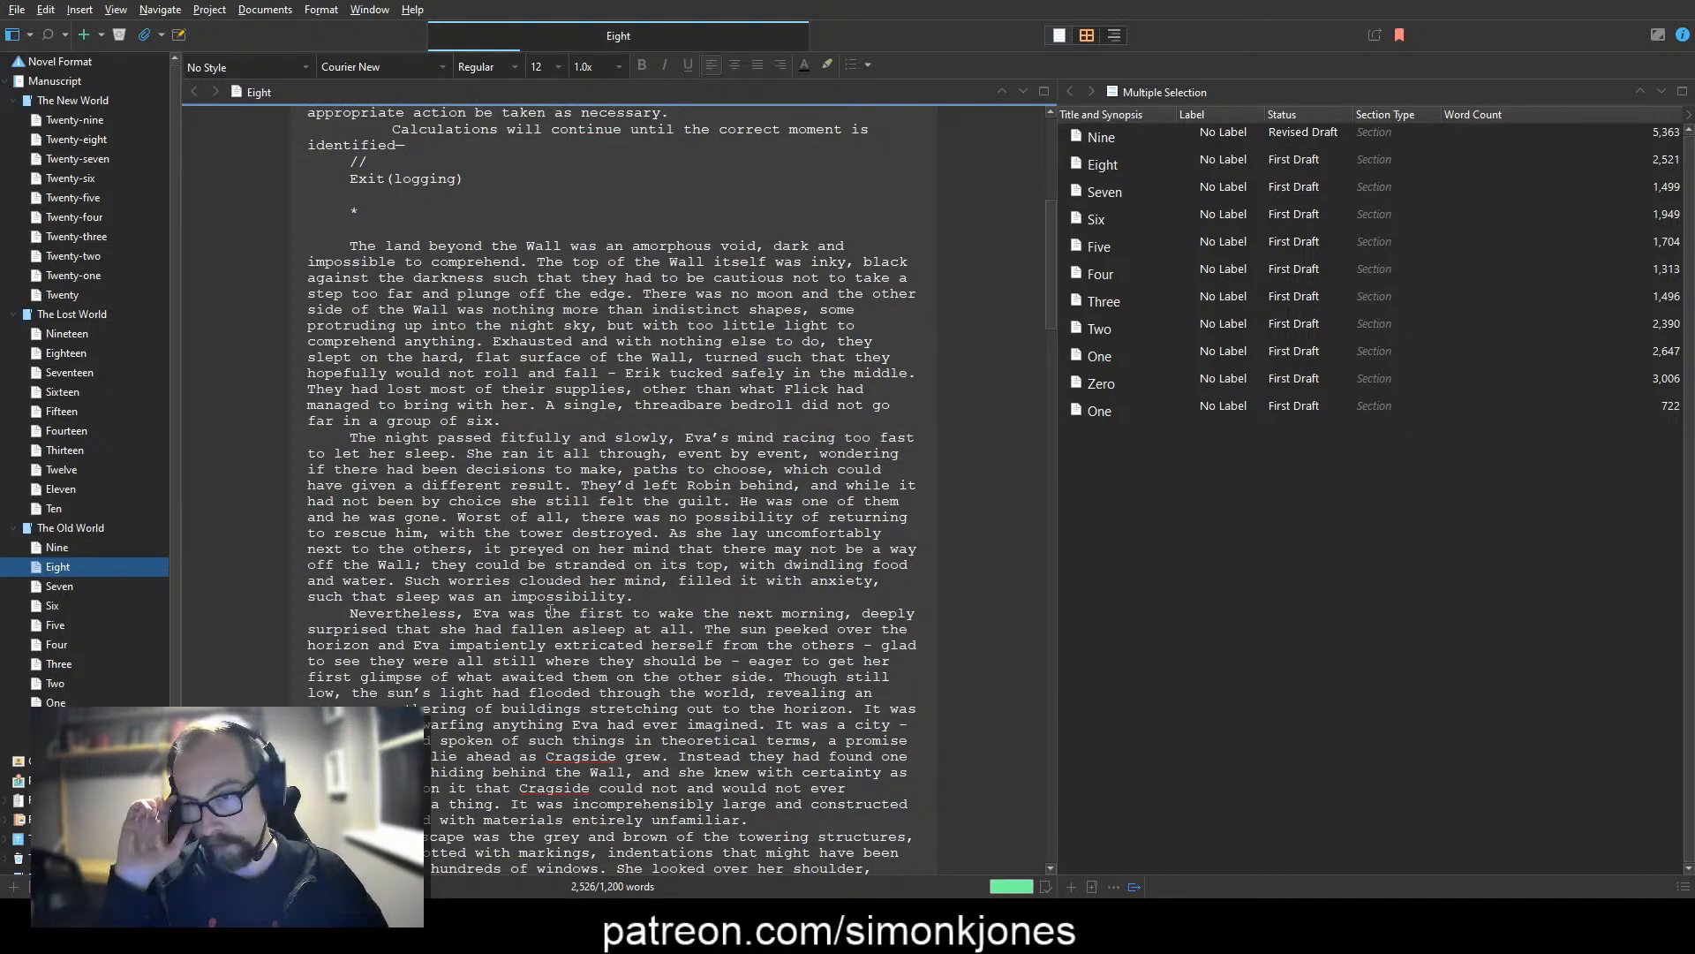
pyautogui.scroll(-10, 549, 609)
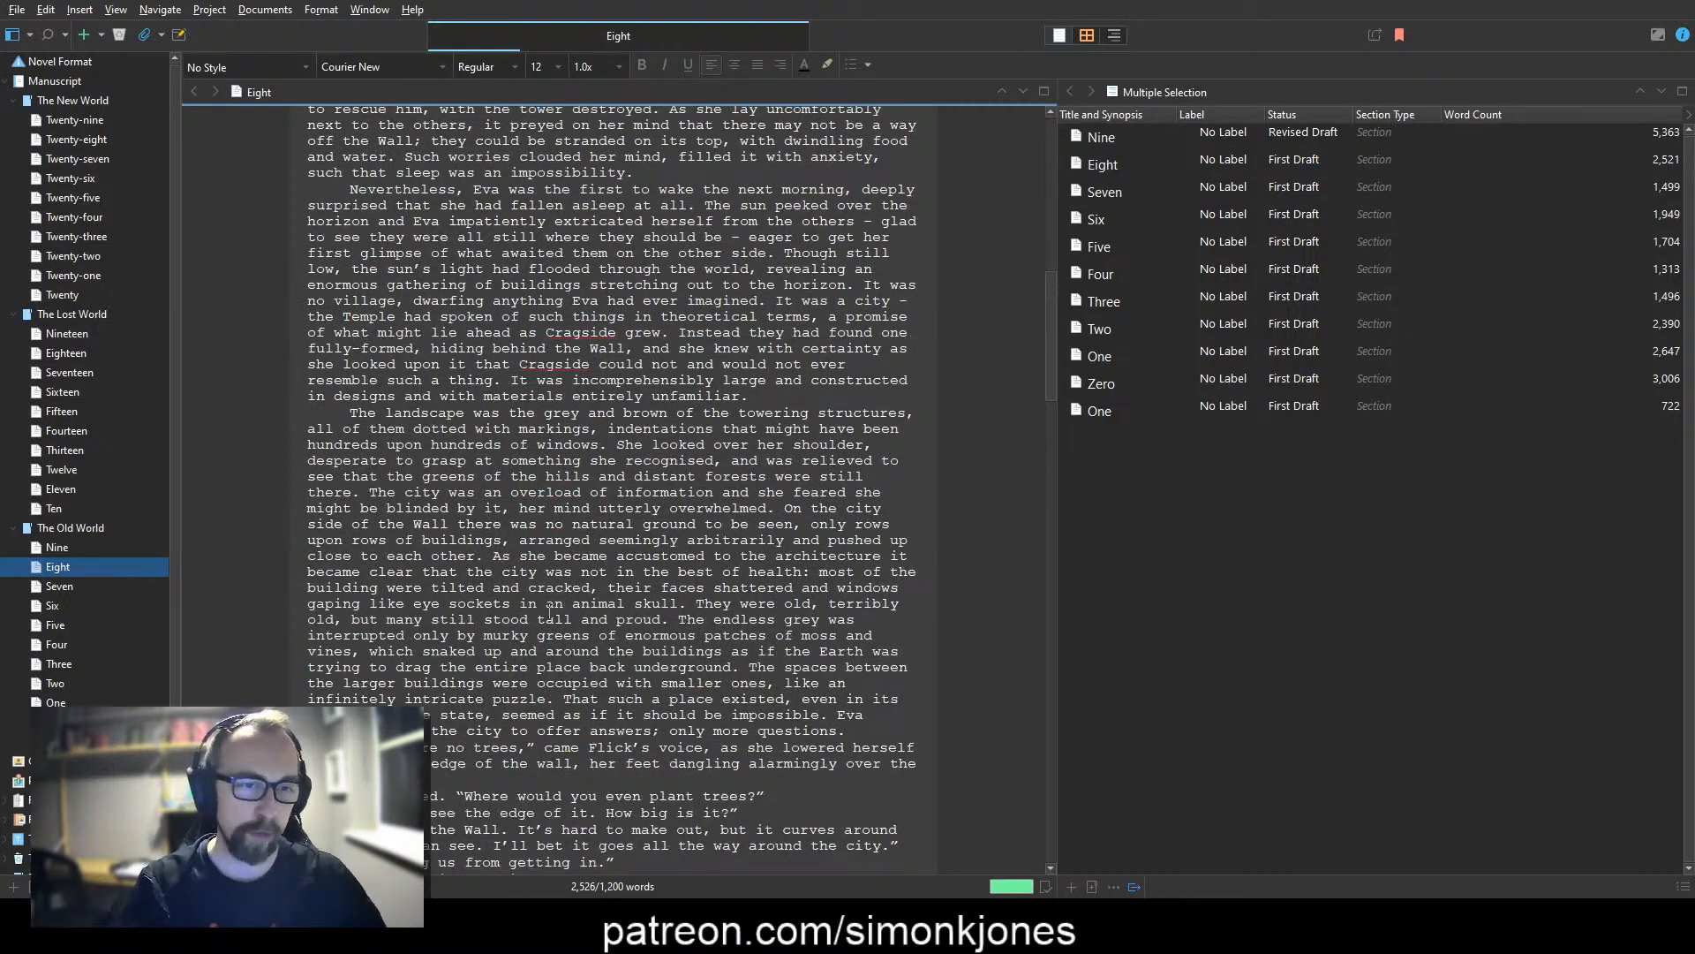
pyautogui.scroll(-3, 549, 609)
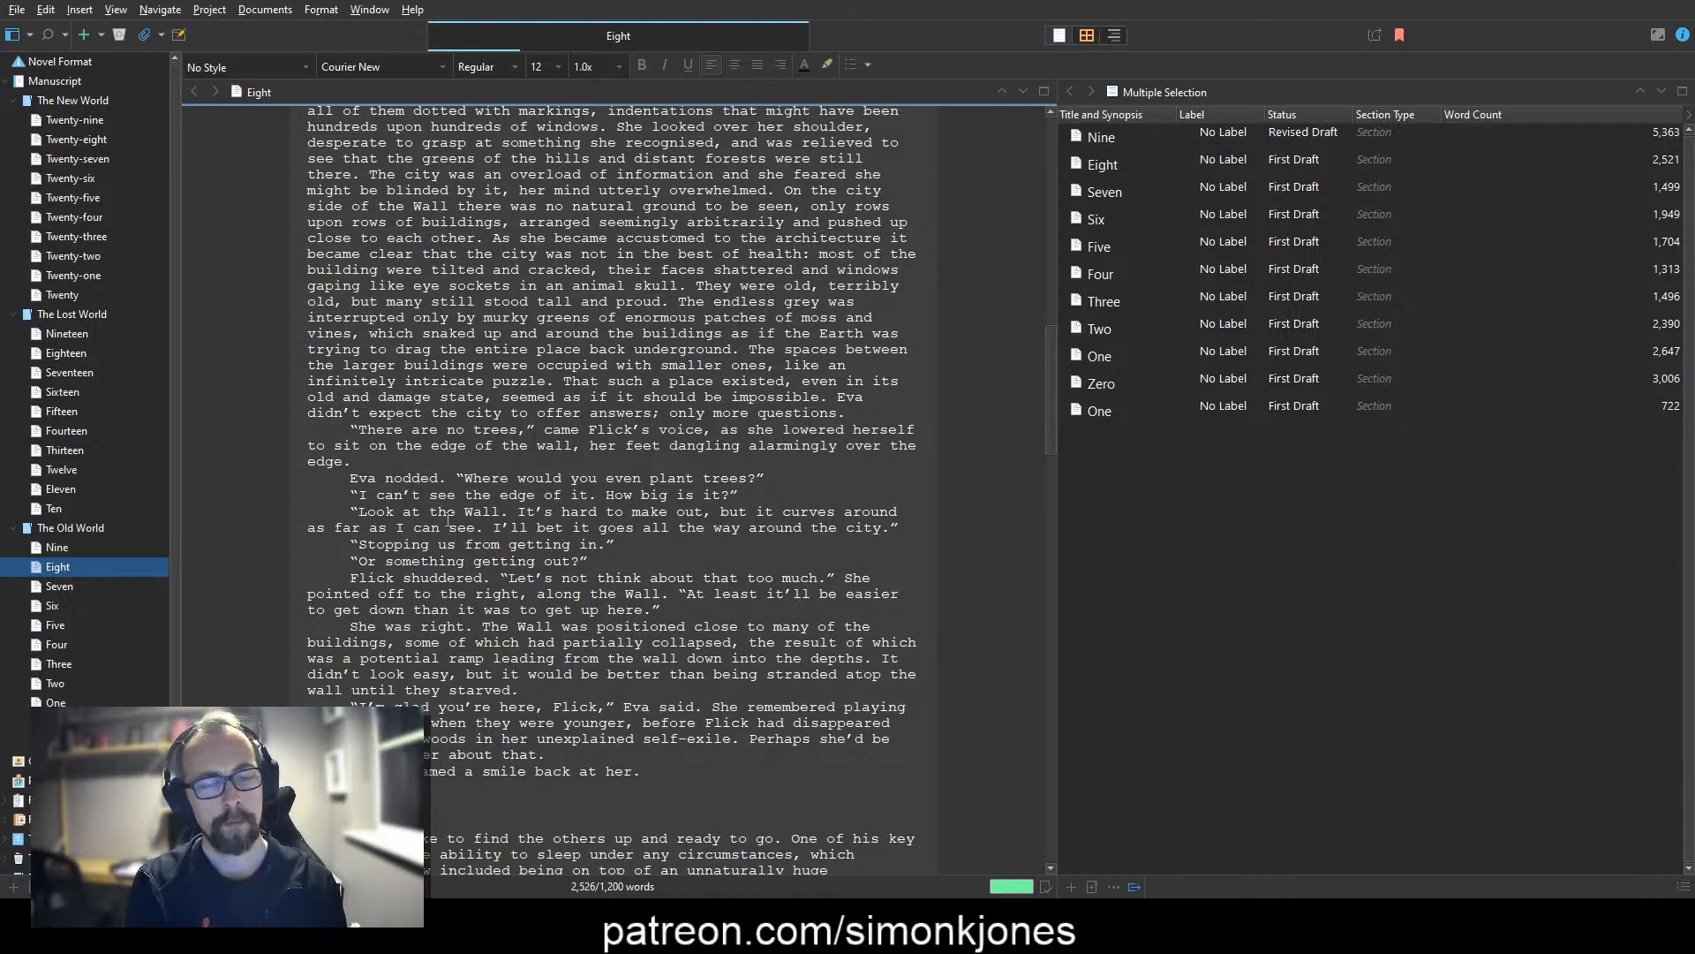
pyautogui.write('towards it')
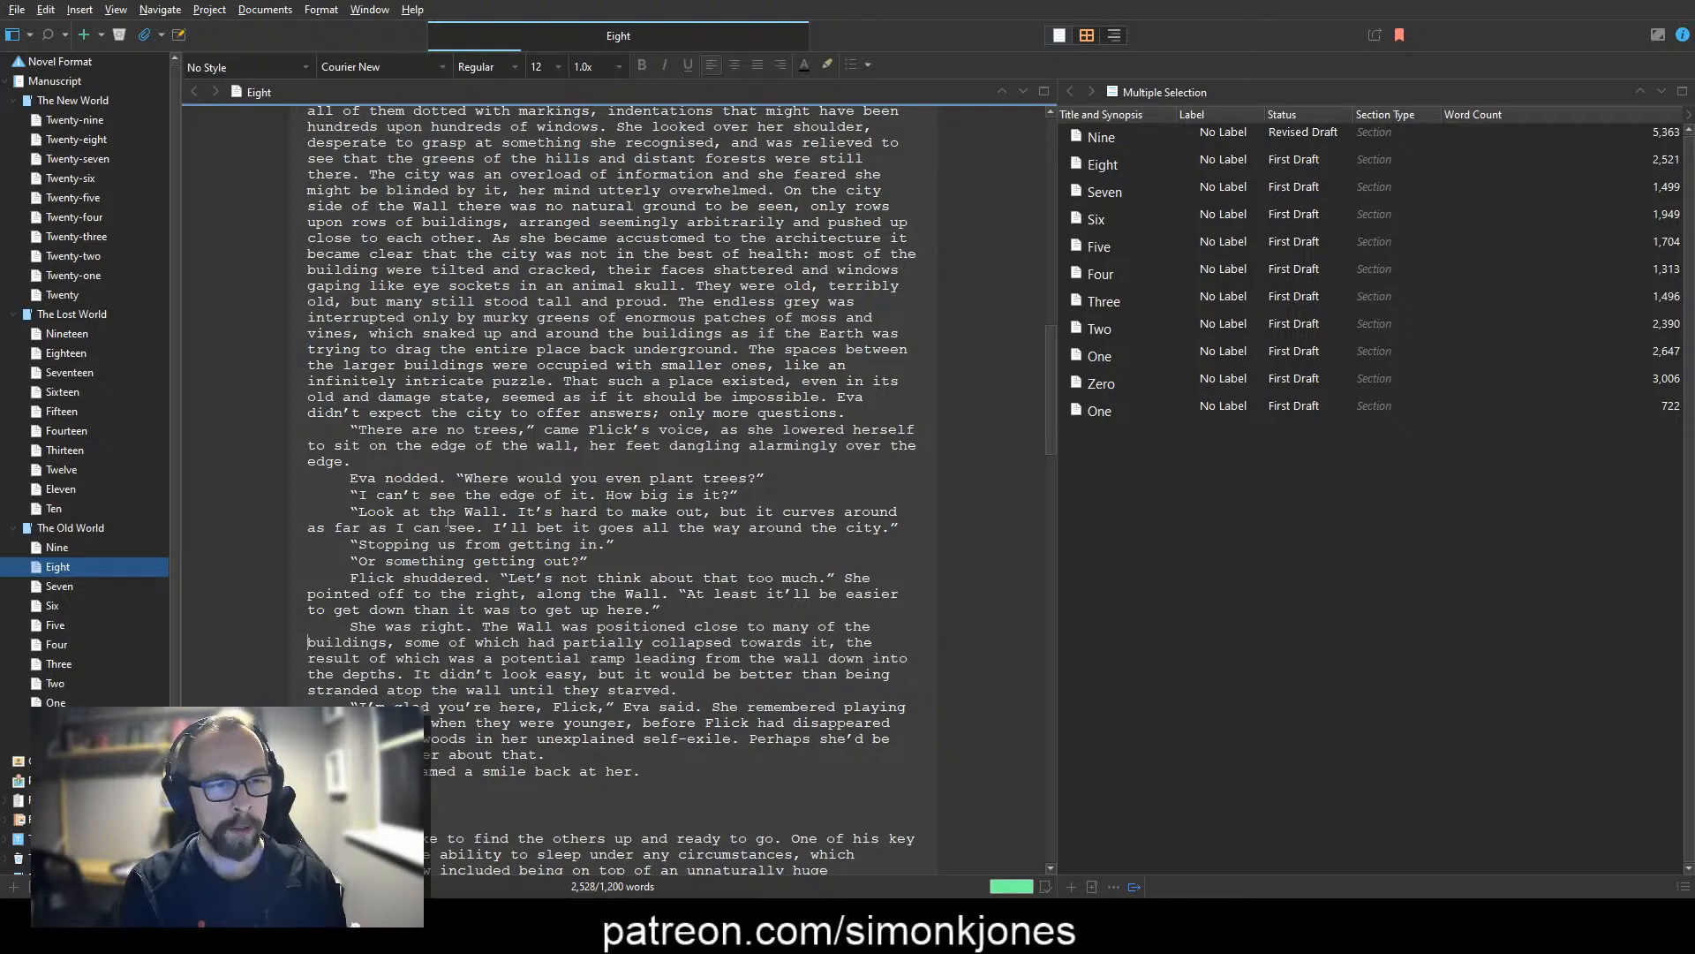
# Step: Change "a potential ramp" to "an accidental ramp" in the description of the collapsed buildings
pyautogui.hotkey('ctrl', 'Right')
pyautogui.hotkey('ctrl', 'Right')
pyautogui.hotkey('ctrl', 'Right')
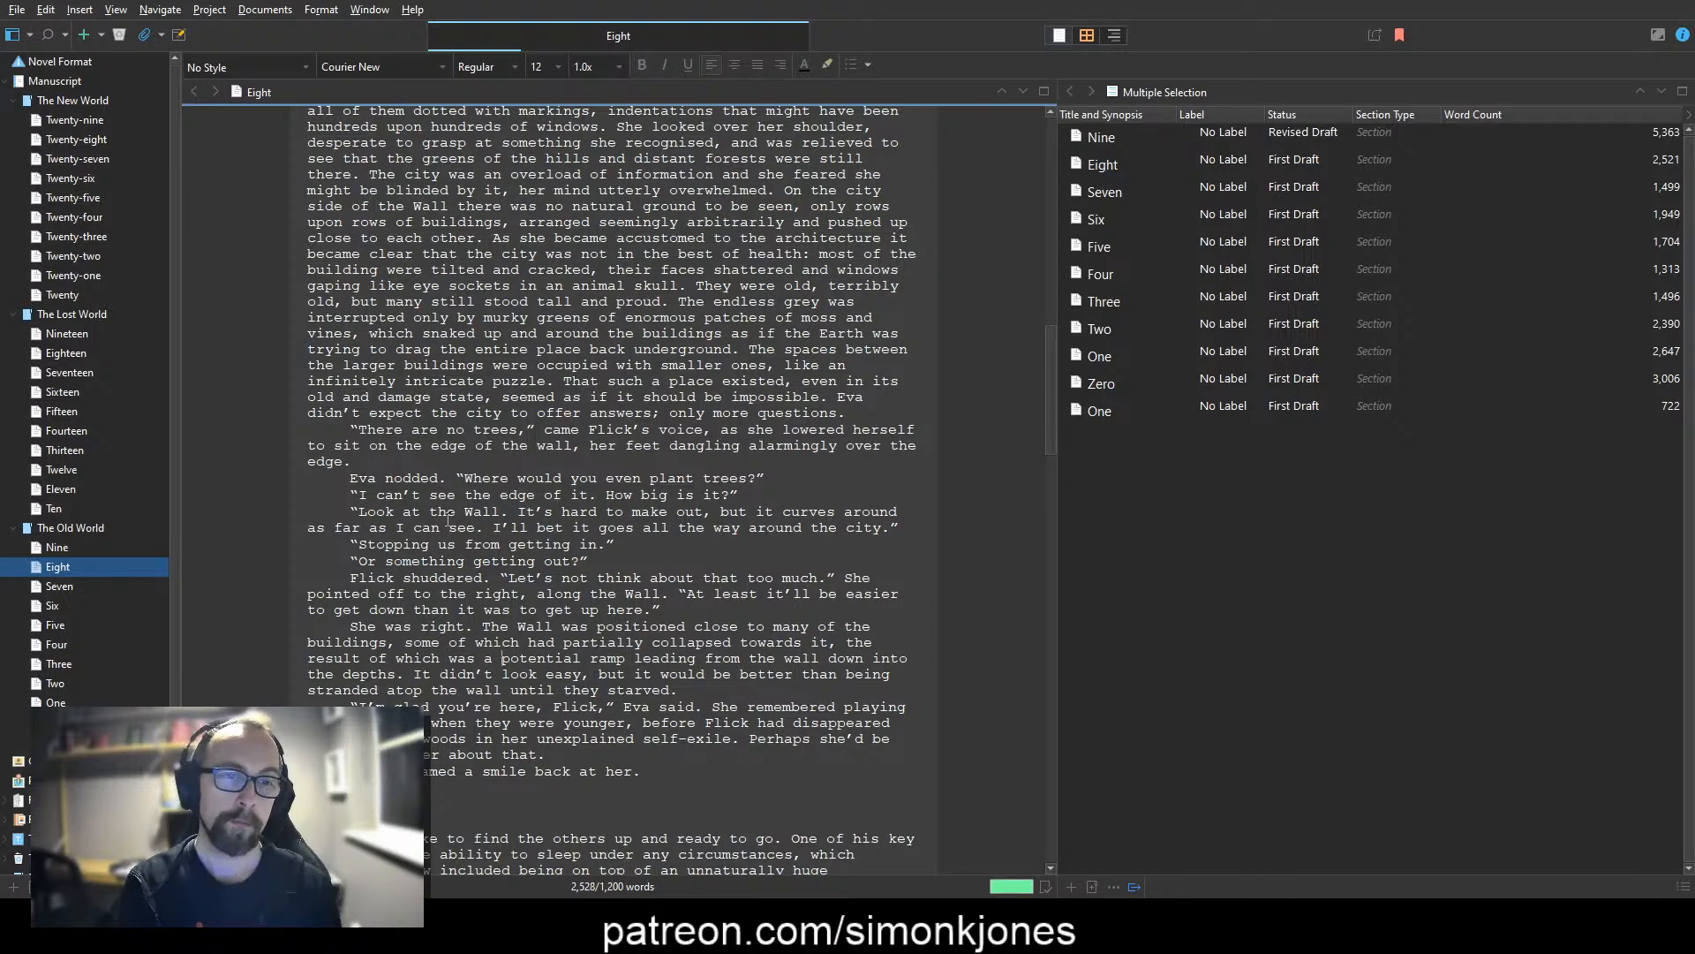
pyautogui.hotkey('ctrl', 'shift', 'Right')
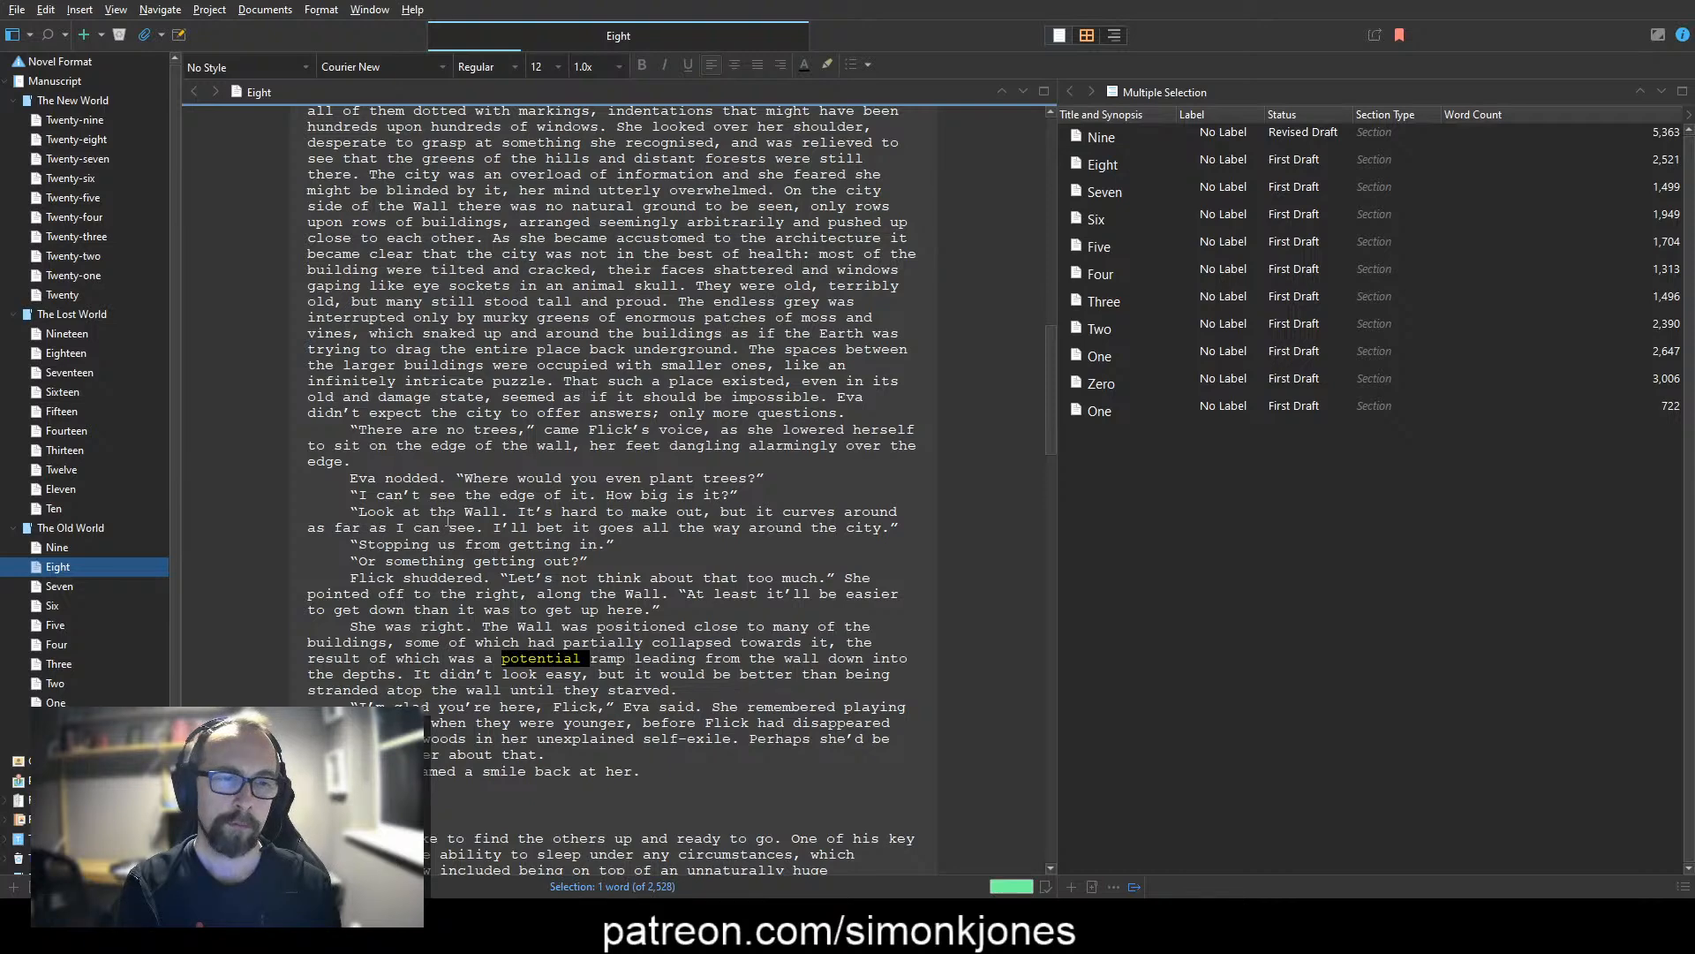
pyautogui.press('BackSpace')
pyautogui.press('BackSpace')
pyautogui.write('n accidental ramp')
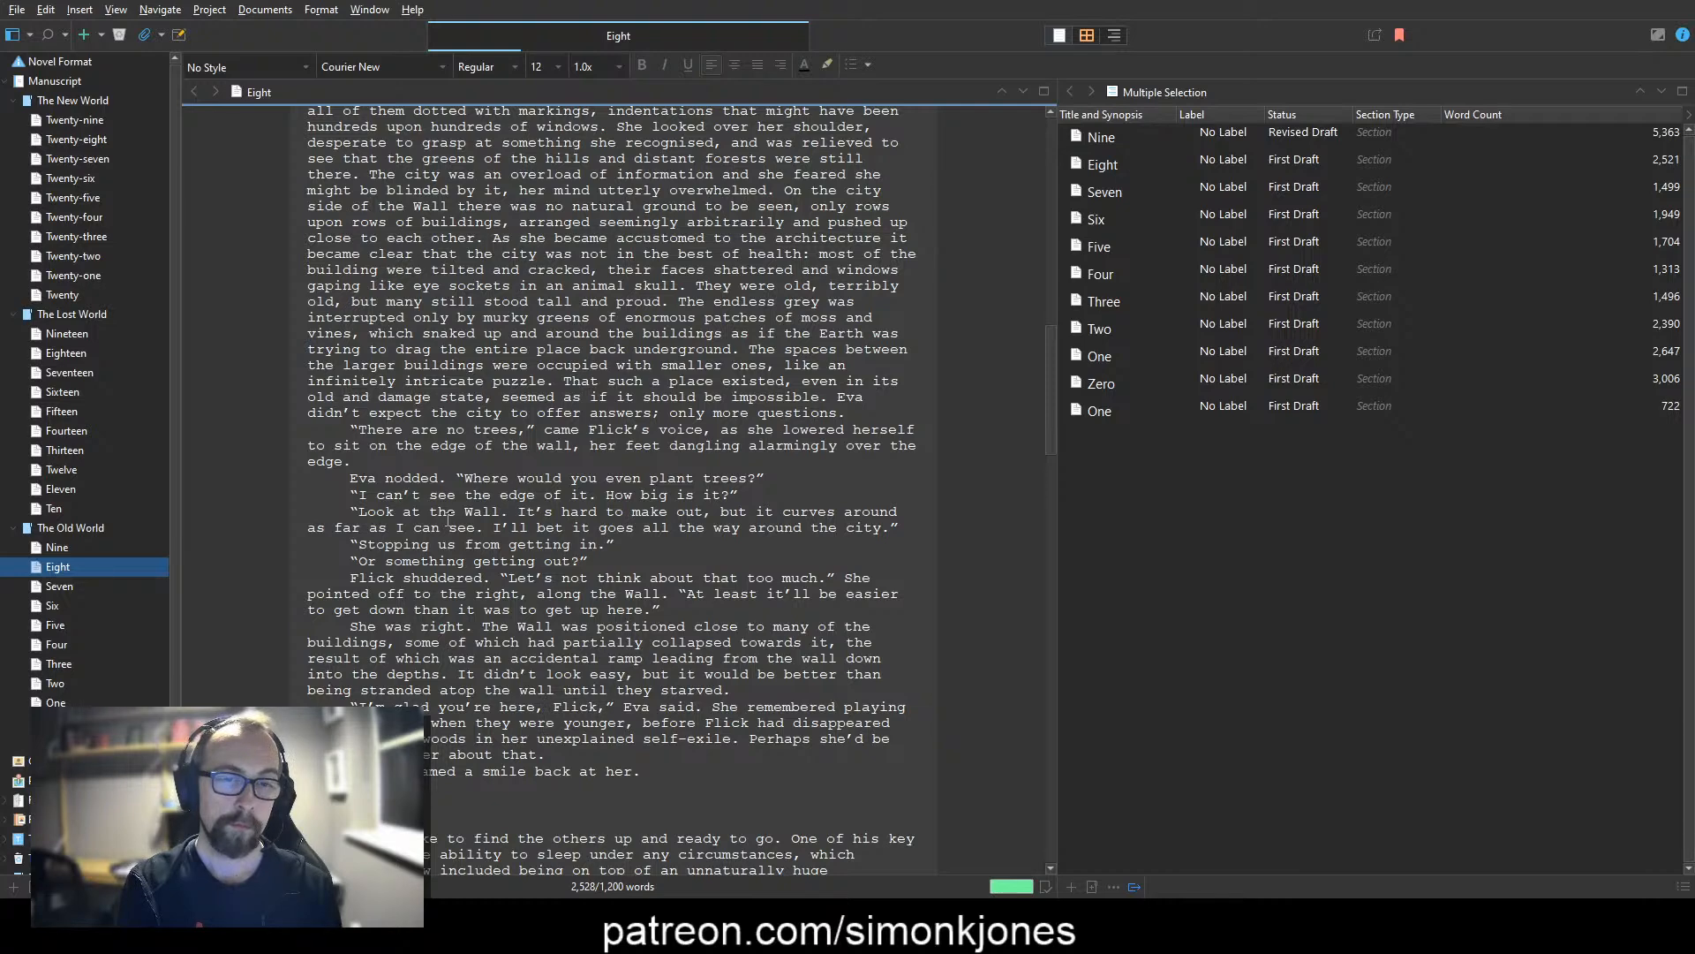
# Step: Replace "in" with "for" so Flick's backstory reads "off into the woods for her unexplained self-exile"
pyautogui.hotkey('ctrl', 'shift', 'Right')
pyautogui.hotkey('ctrl', 'shift', 'Right')
pyautogui.hotkey('ctrl', 'shift', 'Right')
pyautogui.hotkey('ctrl', 'shift', 'Right')
pyautogui.hotkey('ctrl', 'shift', 'Right')
pyautogui.hotkey('ctrl', 'shift', 'Right')
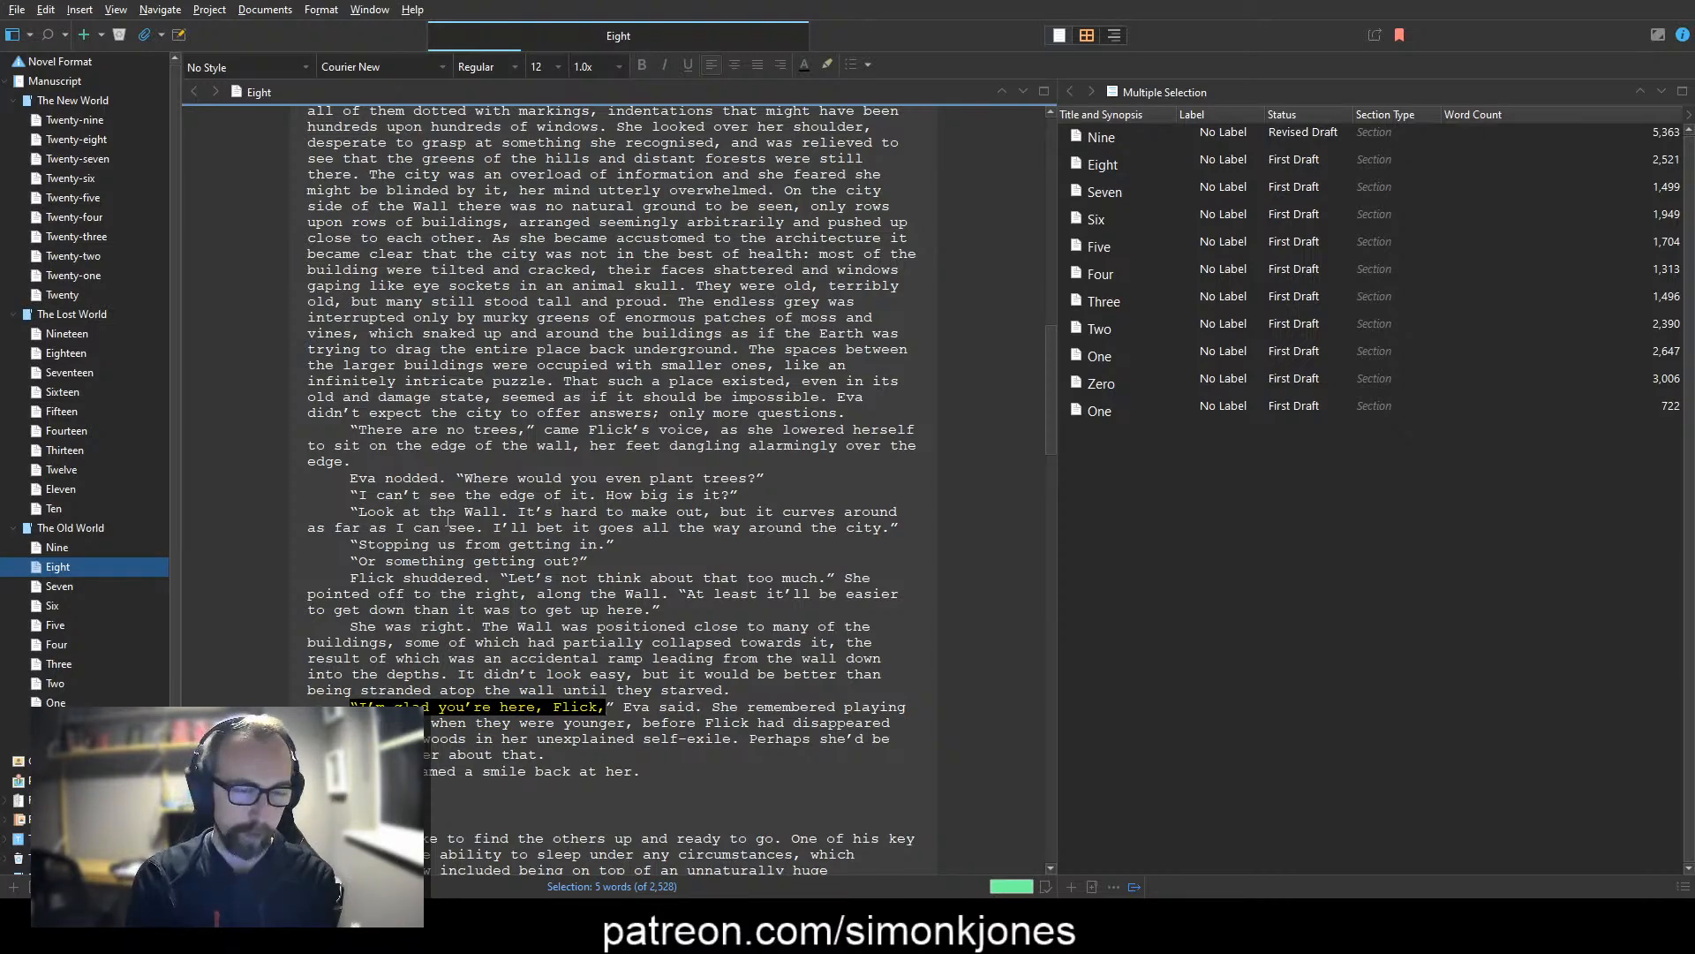
pyautogui.press('Right')
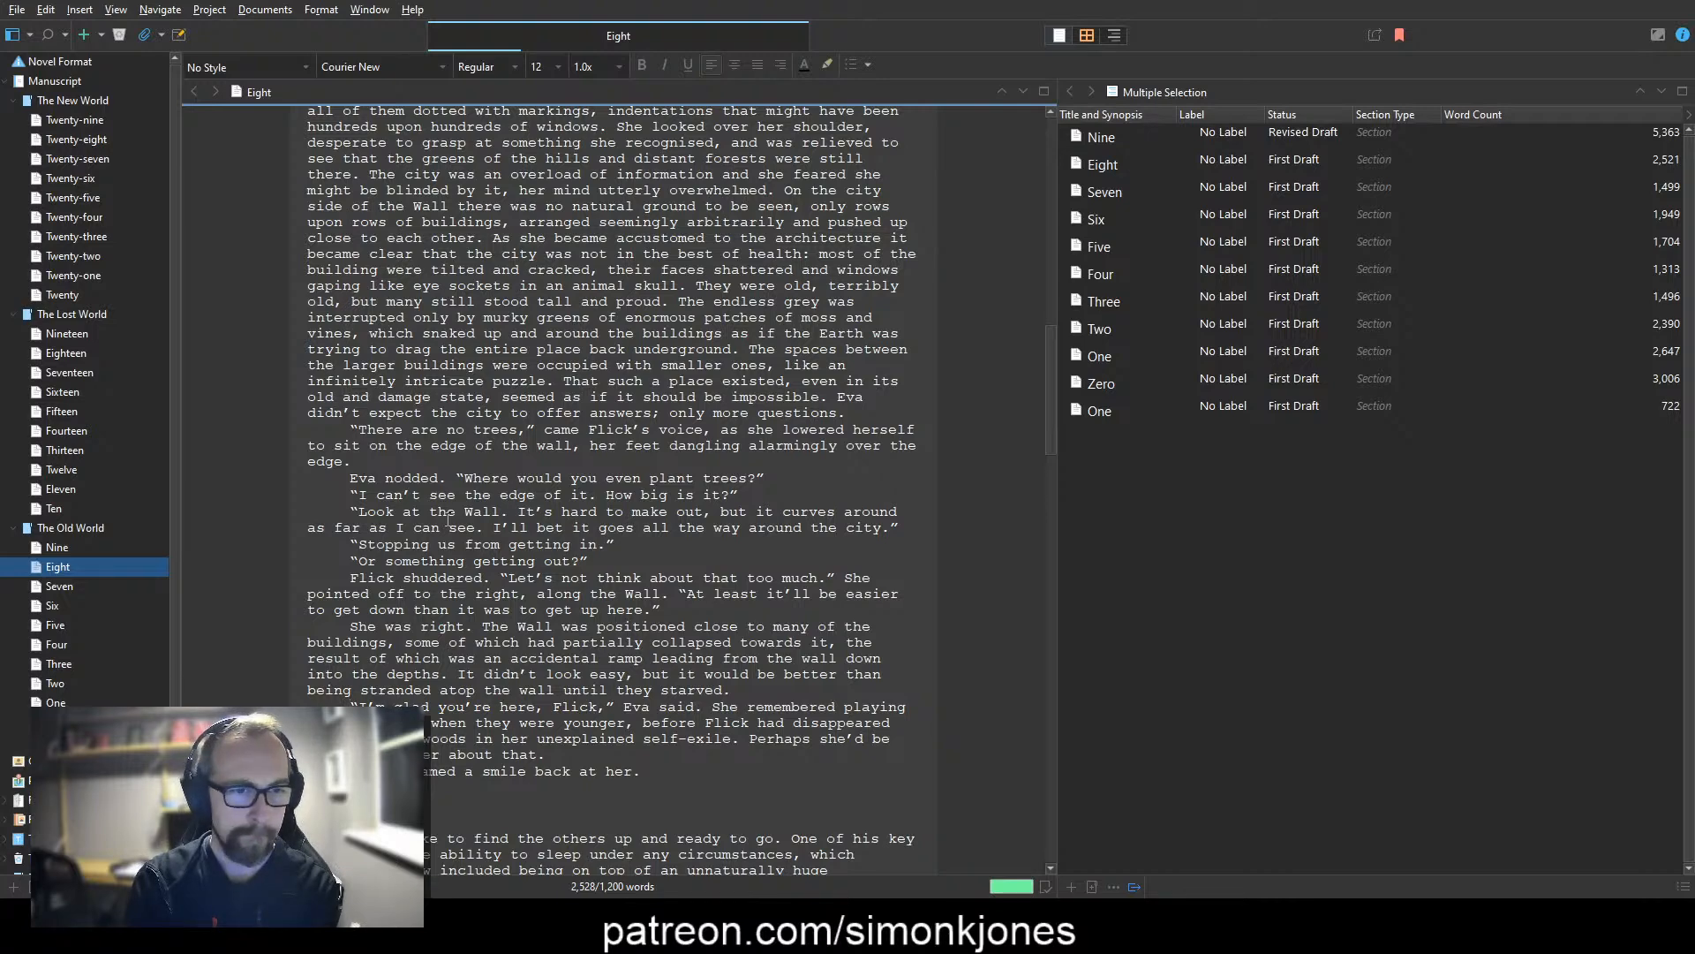
pyautogui.hotkey('ctrl', 'shift', 'Left')
pyautogui.write('for')
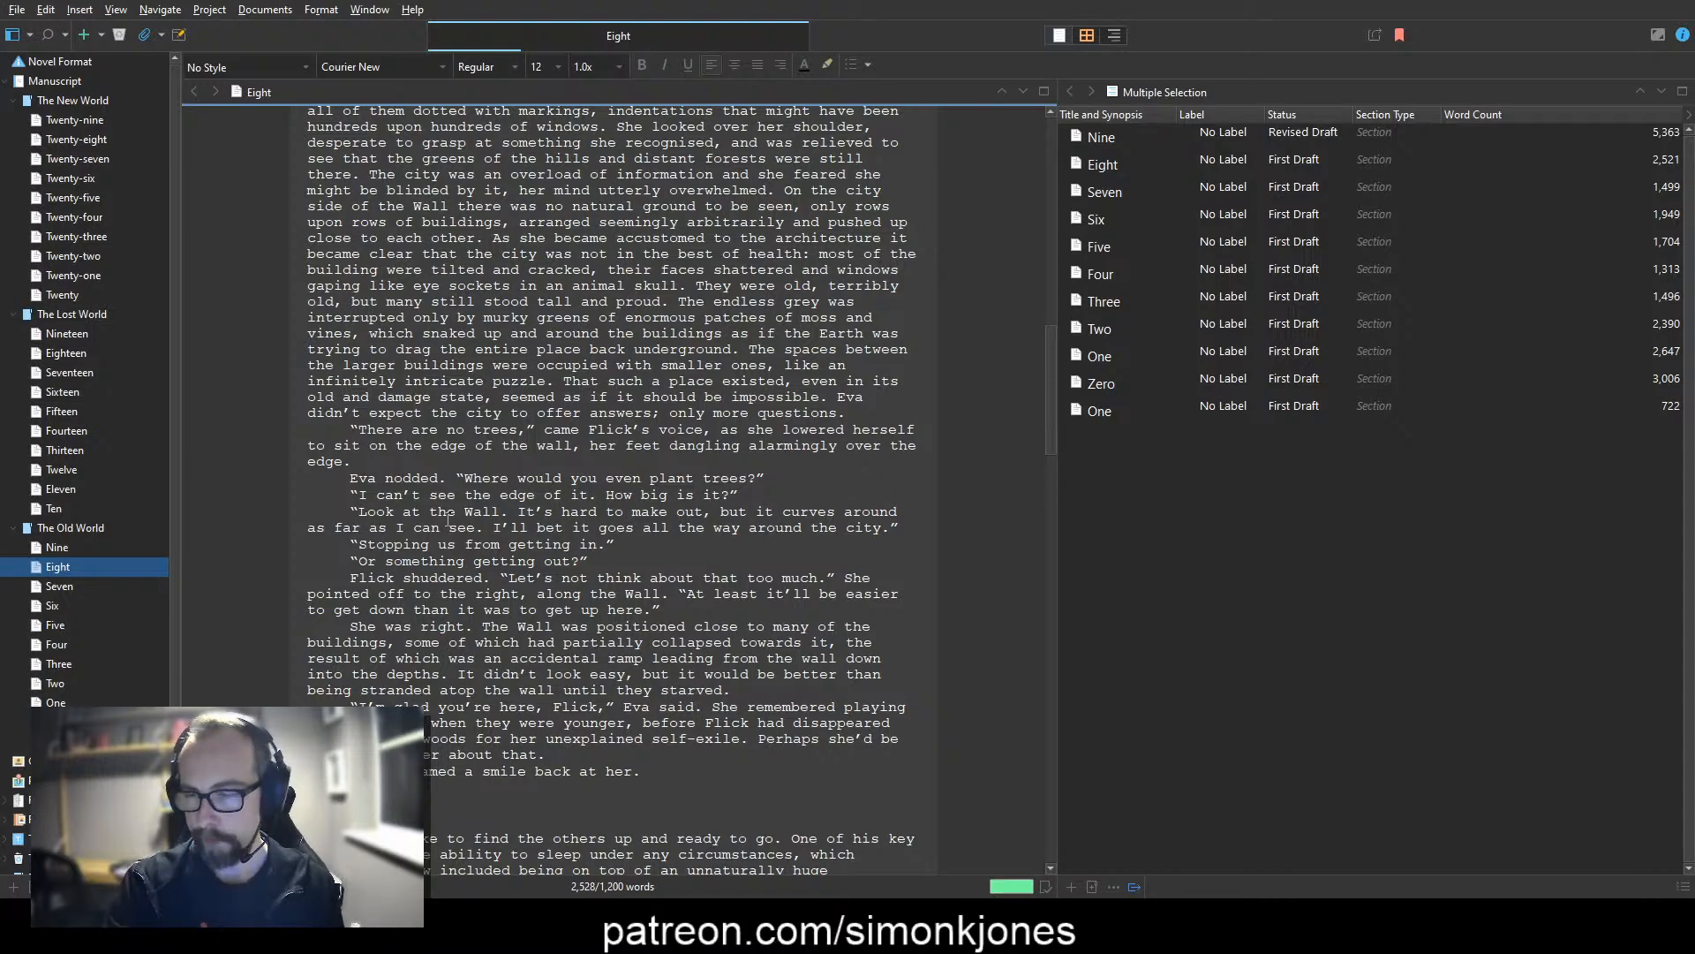
# Step: Review the next scene, from Rufus waking on the Wall to the group's descent onto the fallen building's rooftop
pyautogui.scroll(-9, 488, 530)
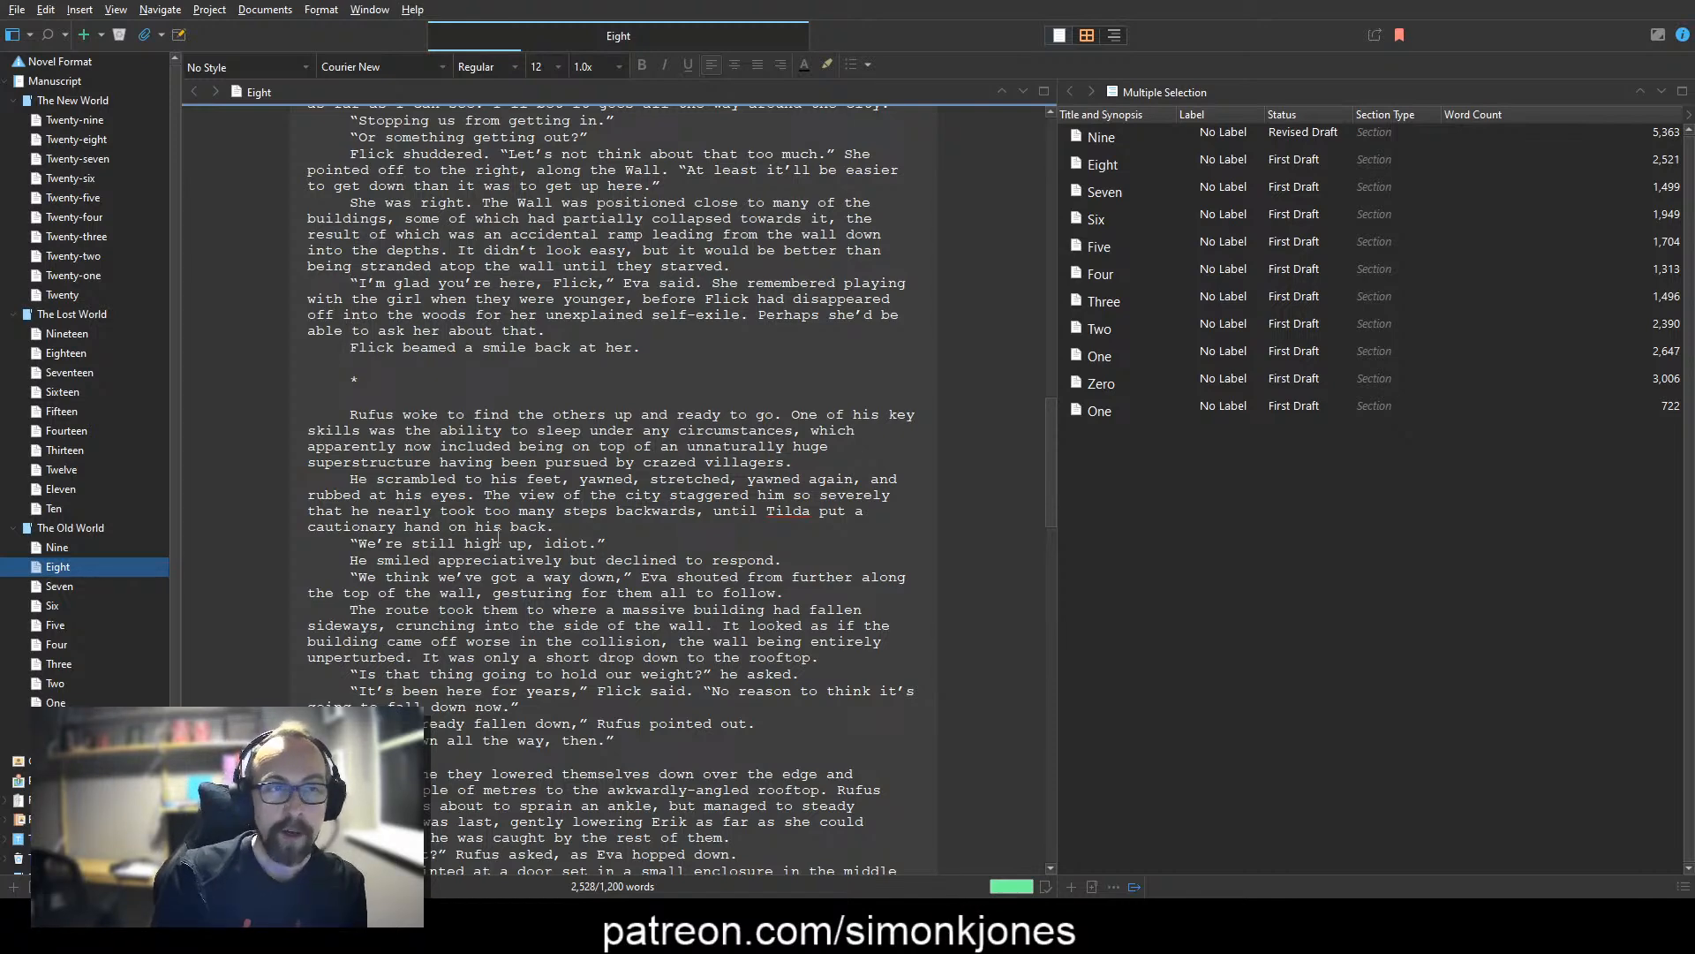
pyautogui.press('Down')
pyautogui.press('Down')
pyautogui.press('Down')
pyautogui.press('Down')
pyautogui.press('Down')
pyautogui.scroll(-3, 482, 539)
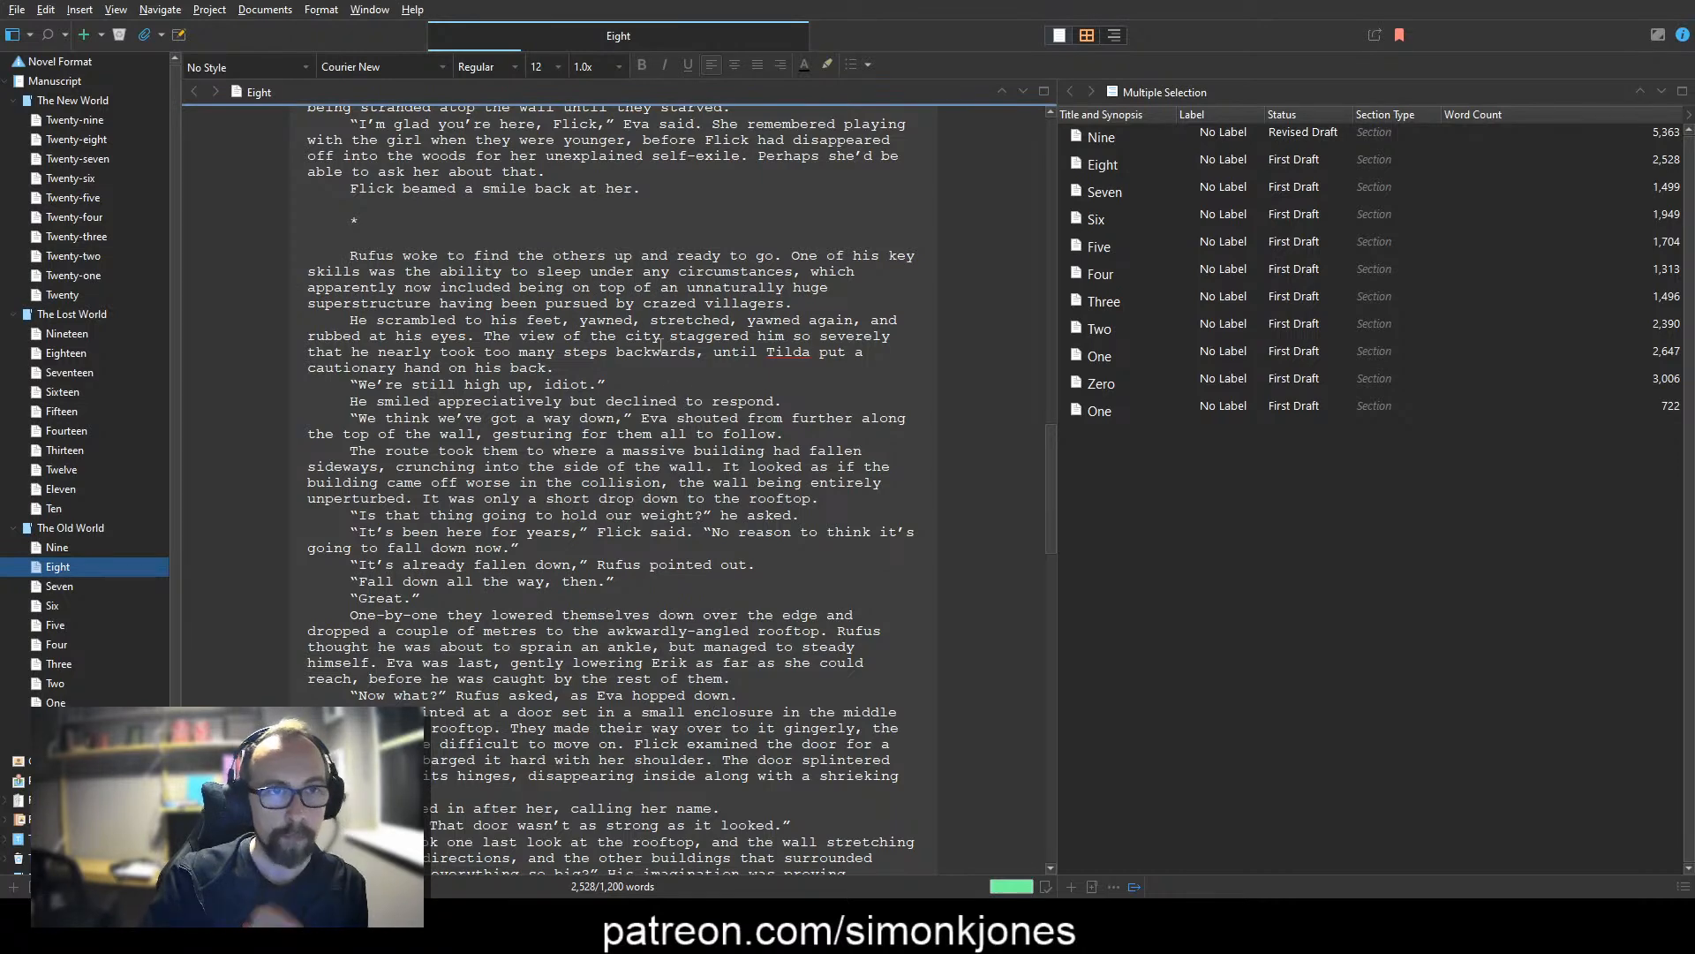
pyautogui.moveTo(622, 33)
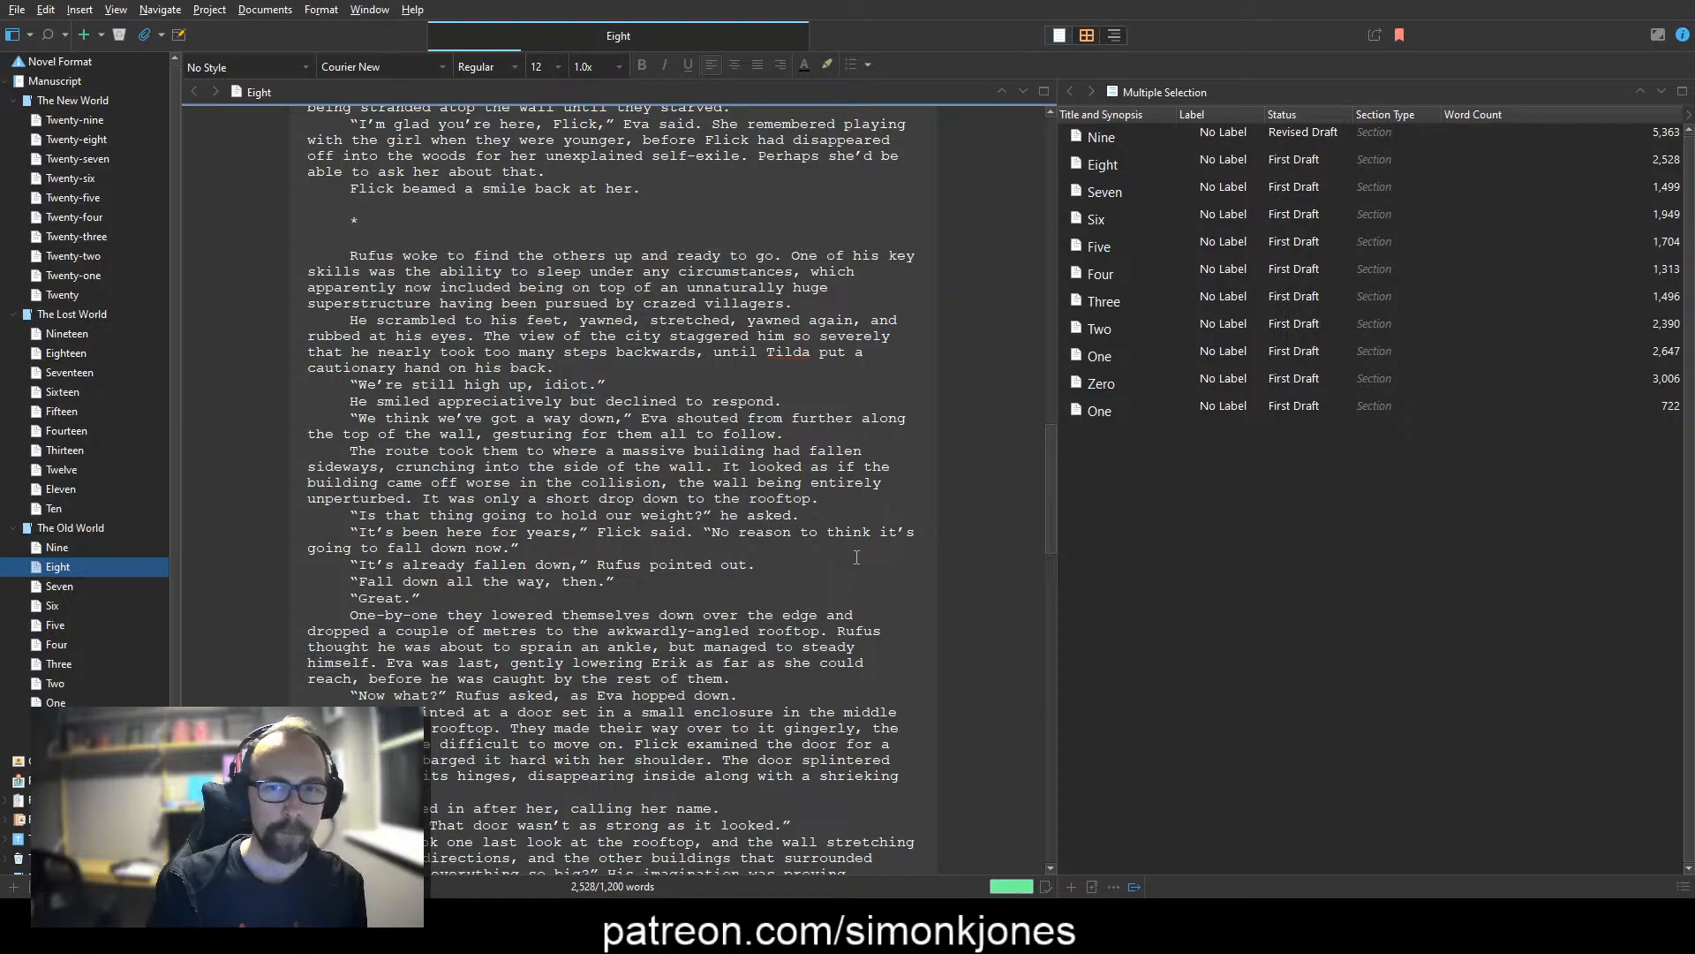
pyautogui.scroll(-15, 852, 558)
pyautogui.scroll(-6, 843, 565)
pyautogui.scroll(12, 844, 565)
pyautogui.scroll(2, 842, 565)
pyautogui.click(340, 300)
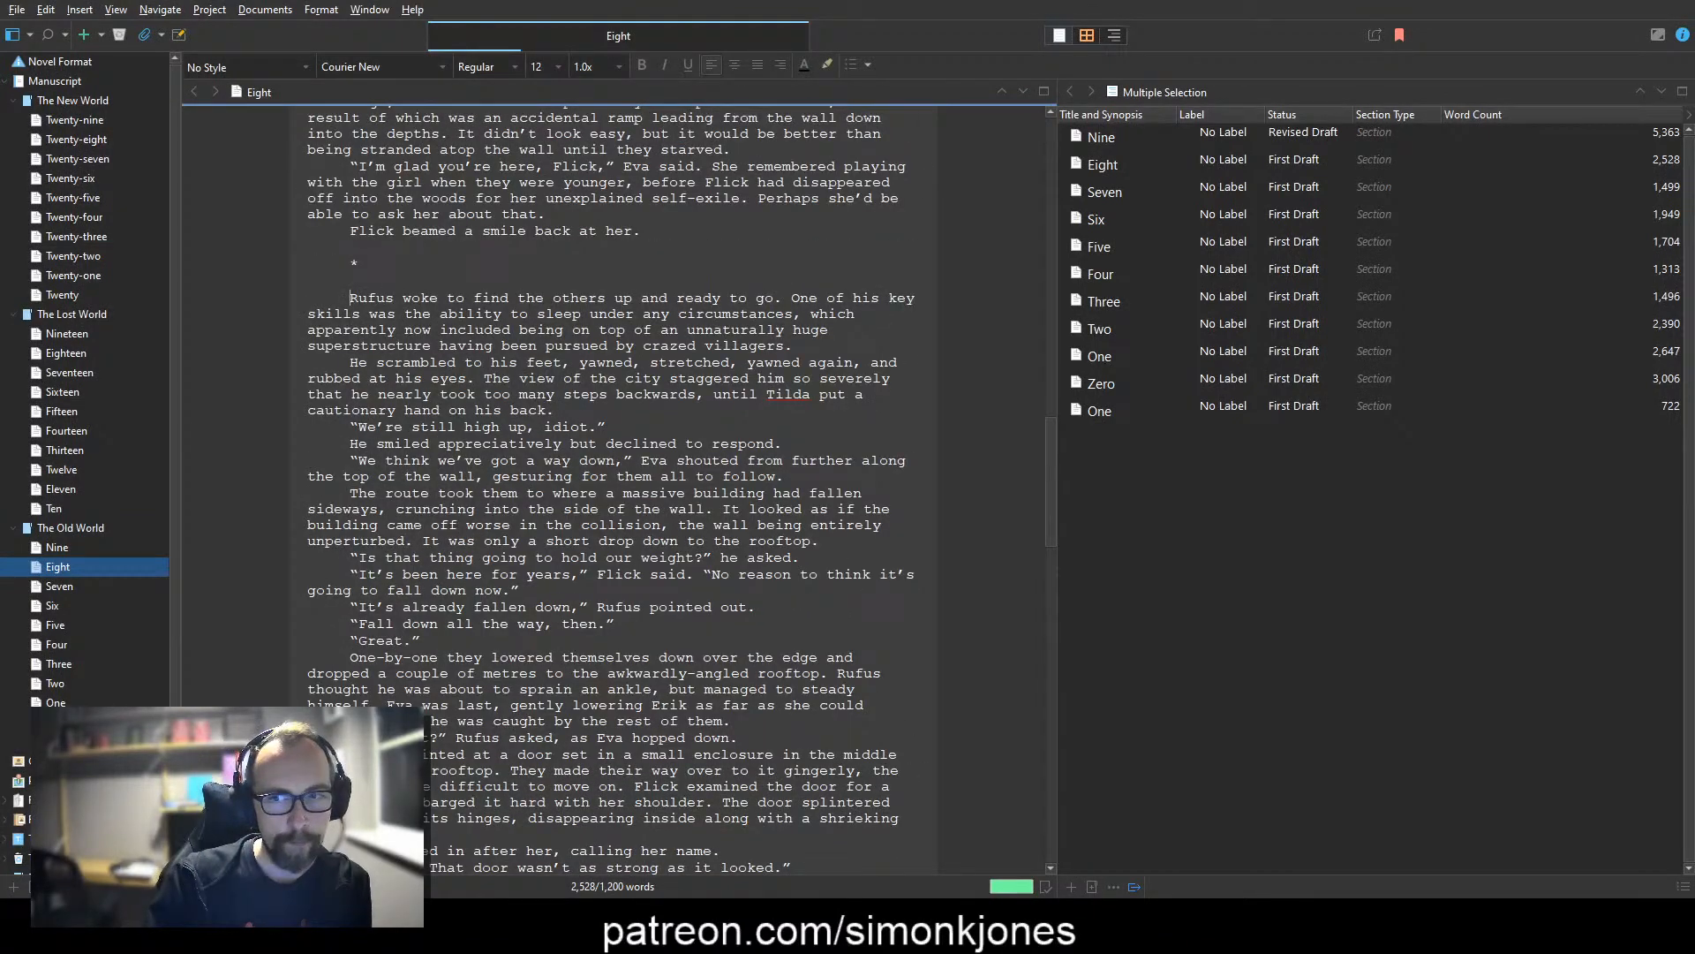